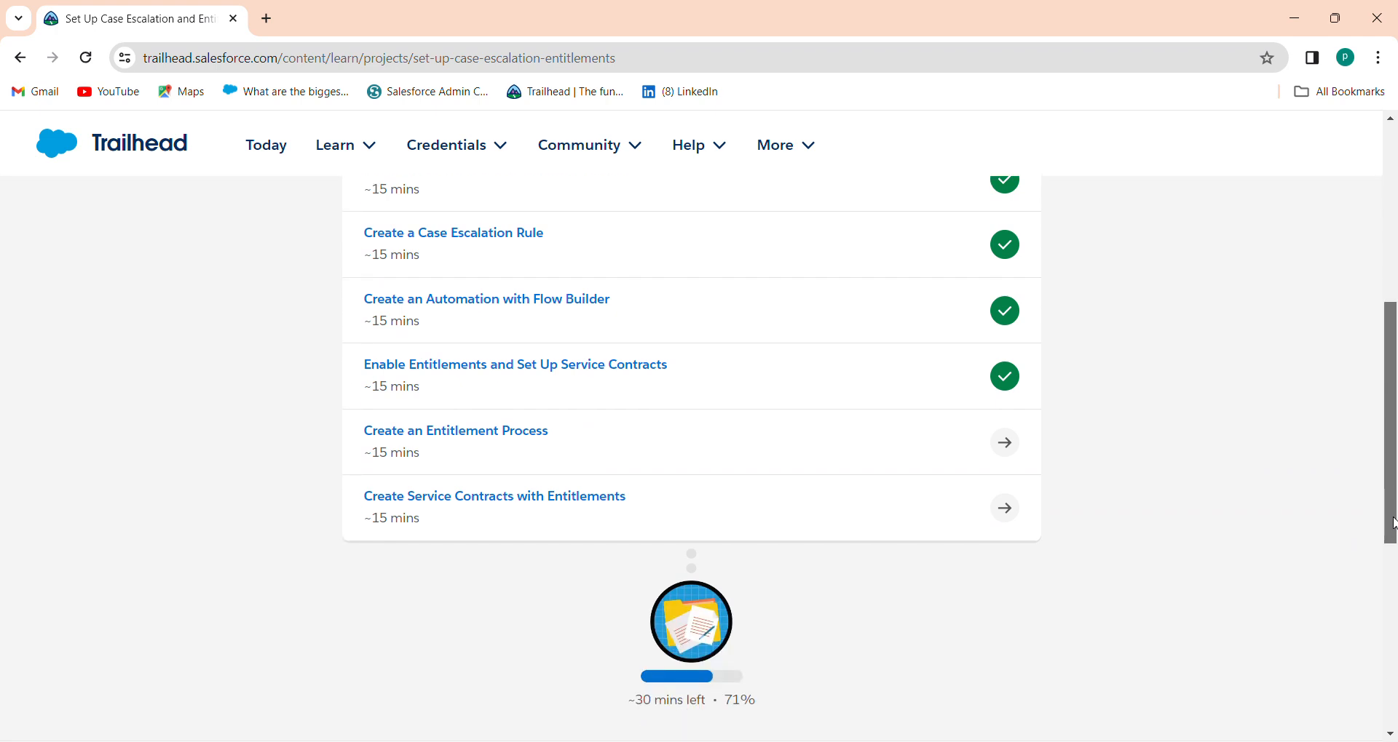
# - Open the "Create an Entitlement Process" unit of the Trailhead project and launch TrailheadTitansPlayground
pyautogui.moveTo(369, 439); pyautogui.dragTo(570, 443)
pyautogui.click(482, 436)
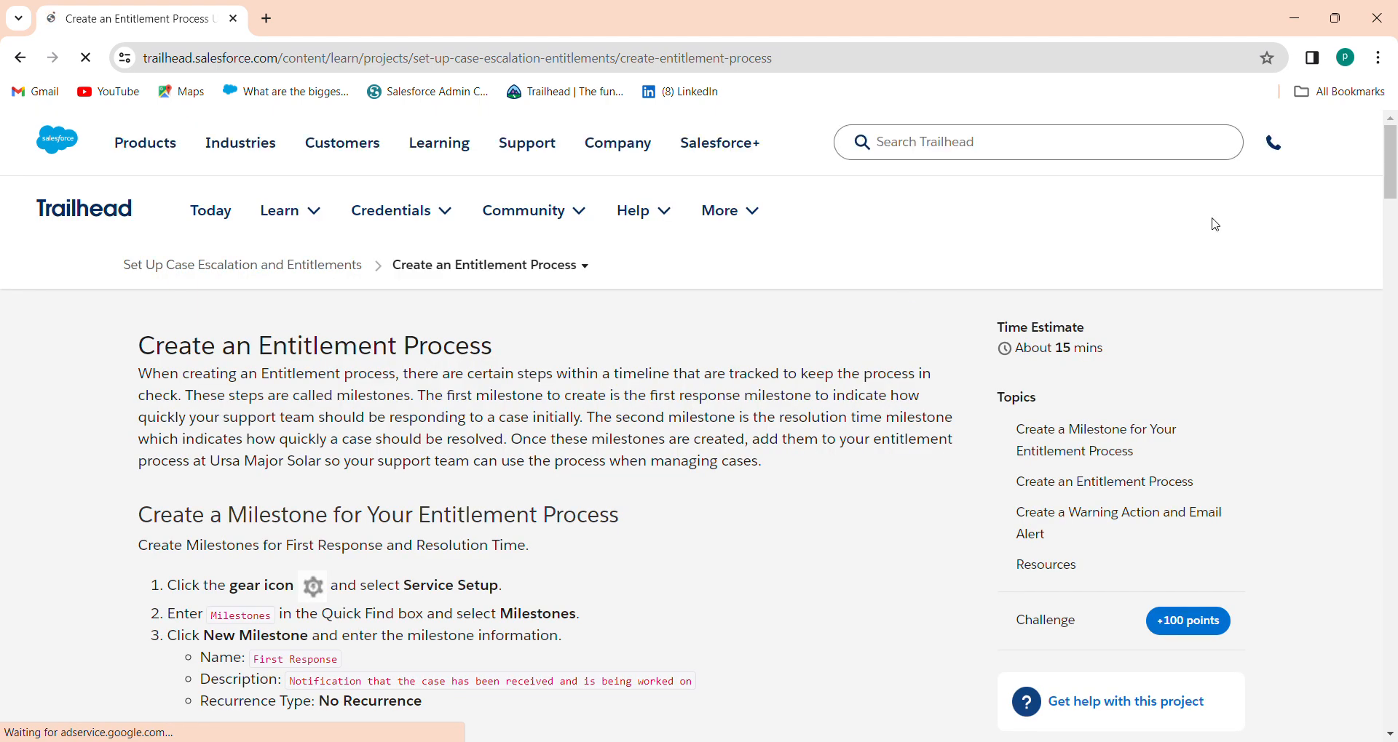
pyautogui.moveTo(1392, 193); pyautogui.dragTo(1291, 668)
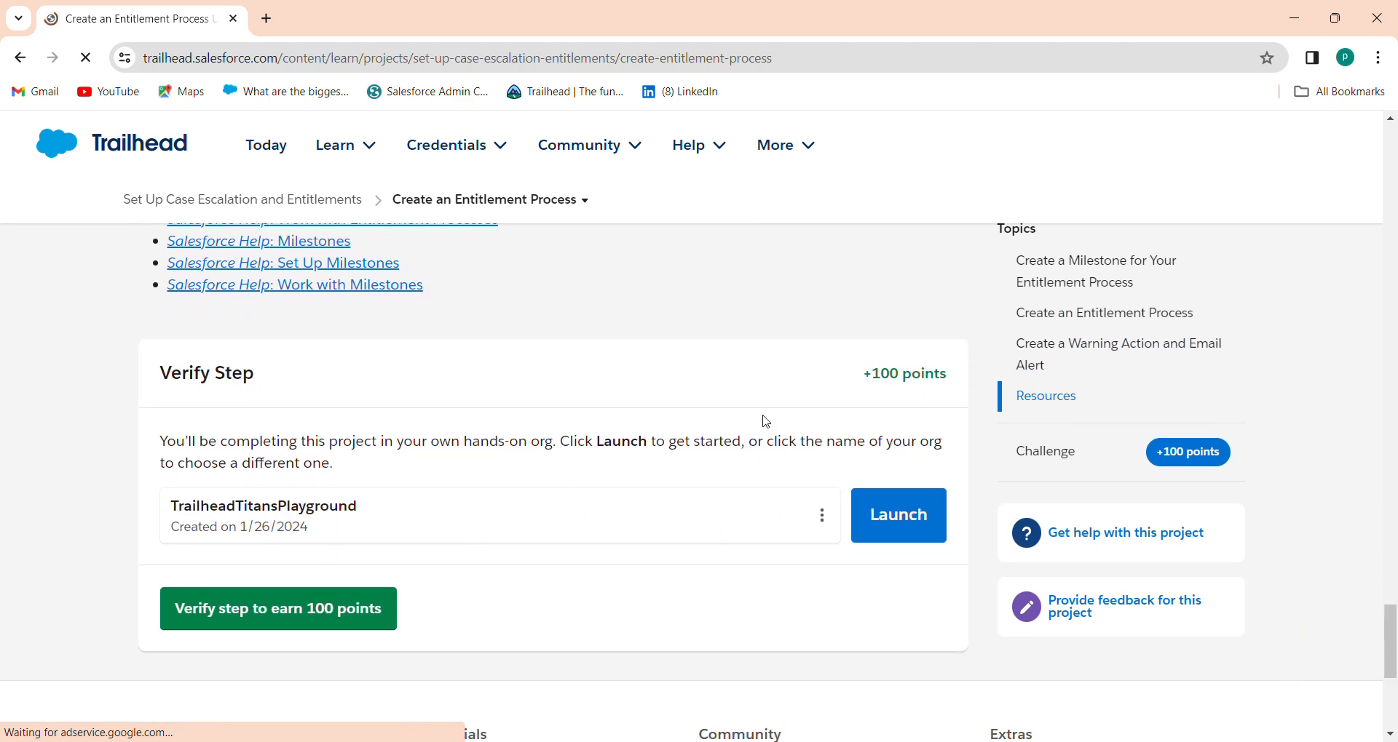
pyautogui.click(865, 499)
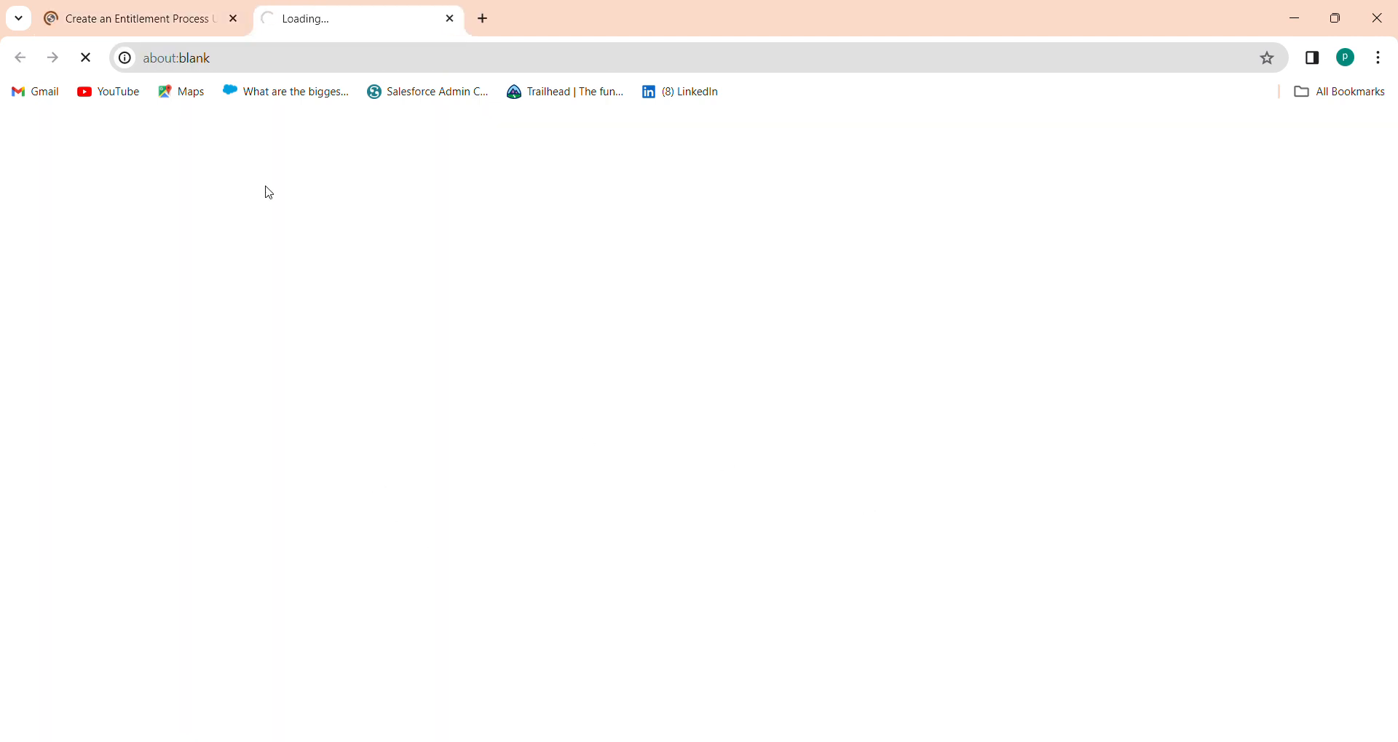
# - Check the unit's milestone instructions, and open Service Setup in the playground org, keeping only its setup page open
pyautogui.click(157, 27)
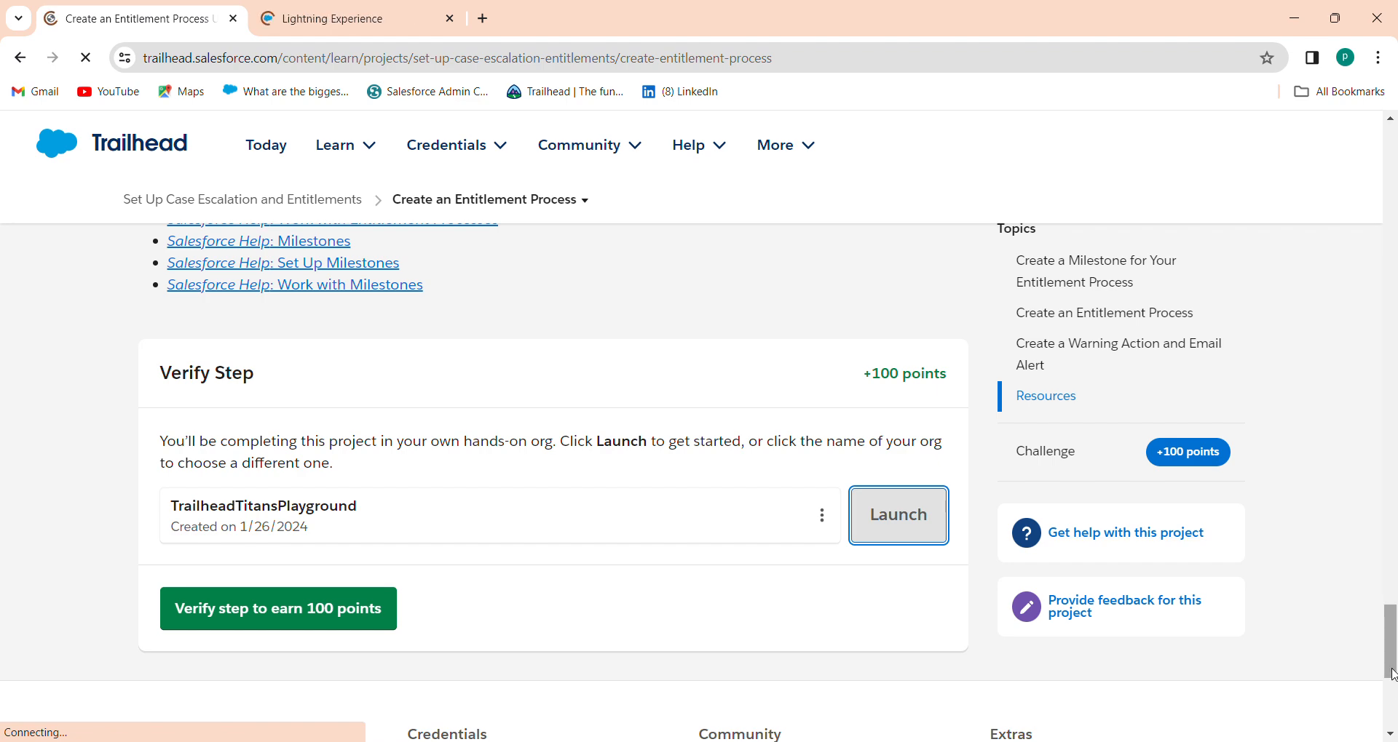
pyautogui.moveTo(1392, 673); pyautogui.dragTo(1394, 222)
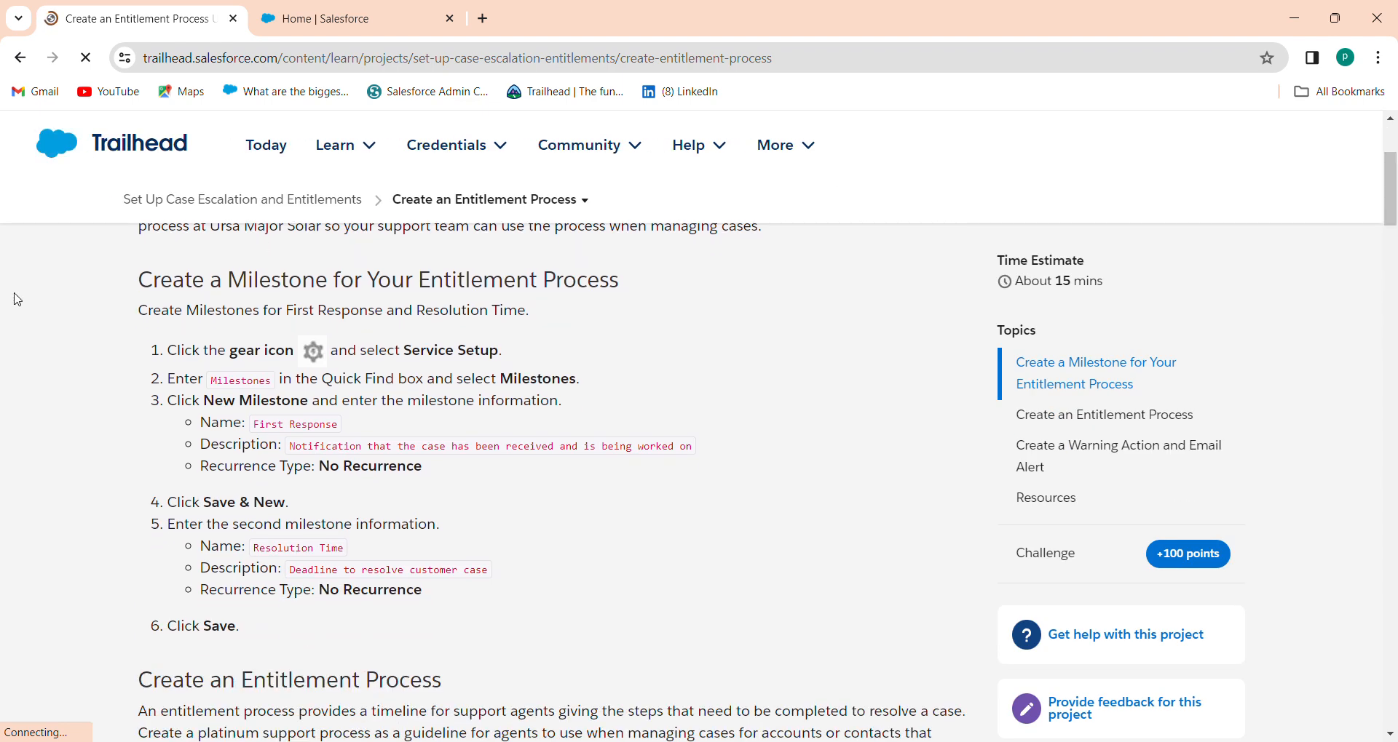
pyautogui.moveTo(137, 282); pyautogui.dragTo(630, 289)
pyautogui.click(630, 288)
pyautogui.click(344, 26)
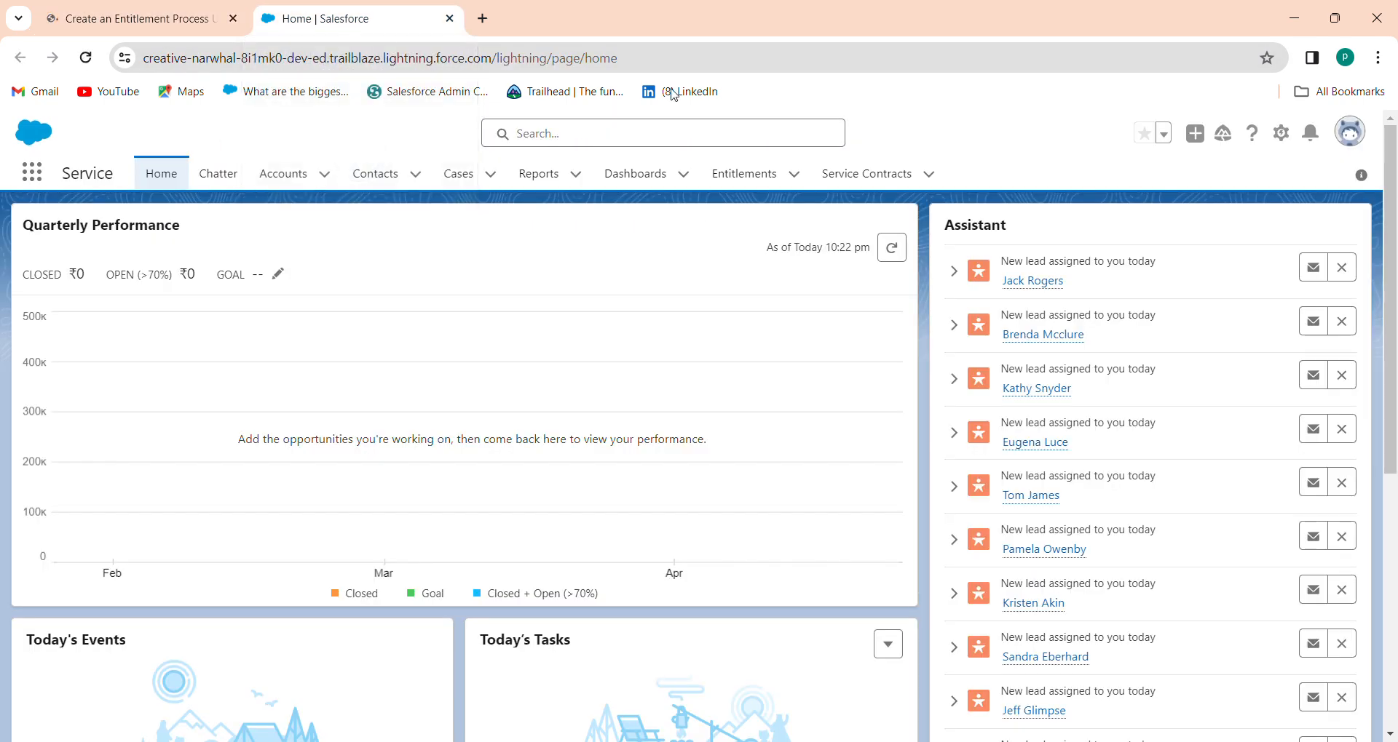
pyautogui.click(1280, 133)
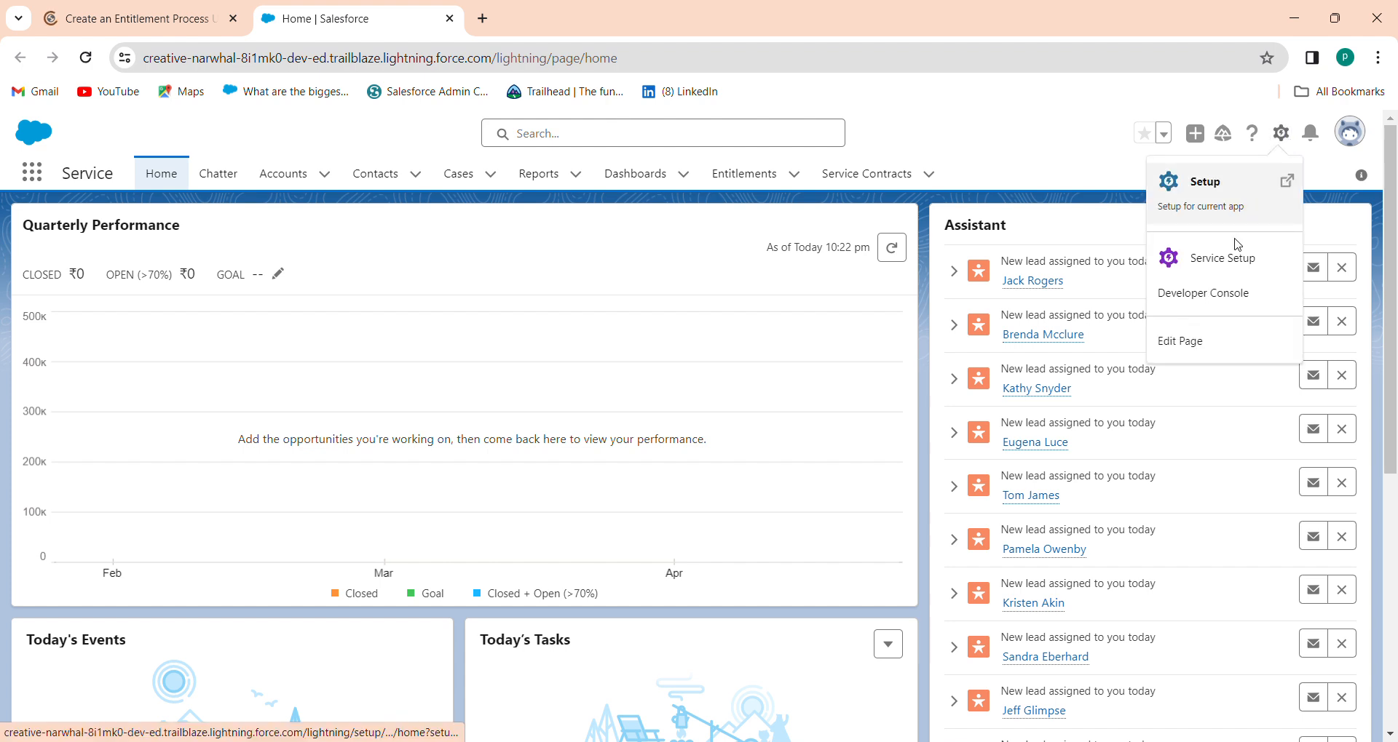
pyautogui.click(1225, 264)
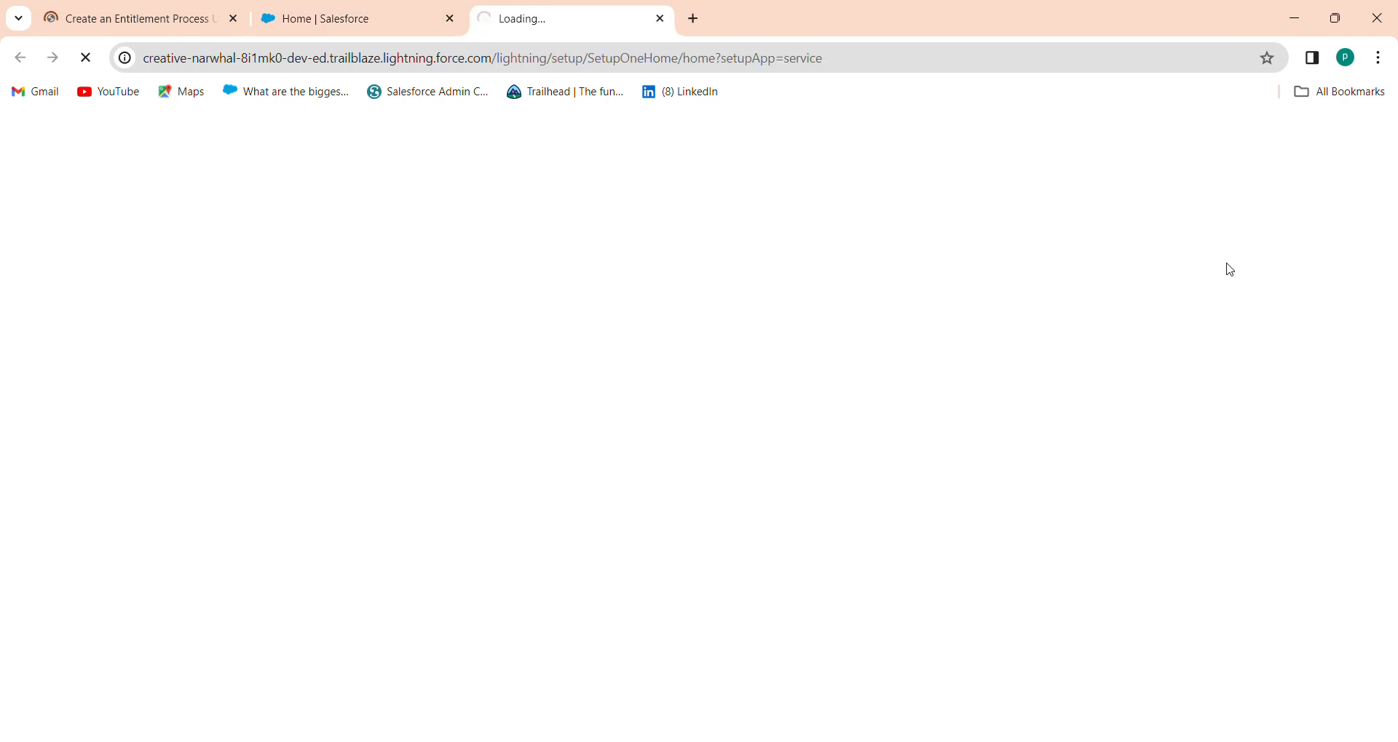
pyautogui.click(450, 19)
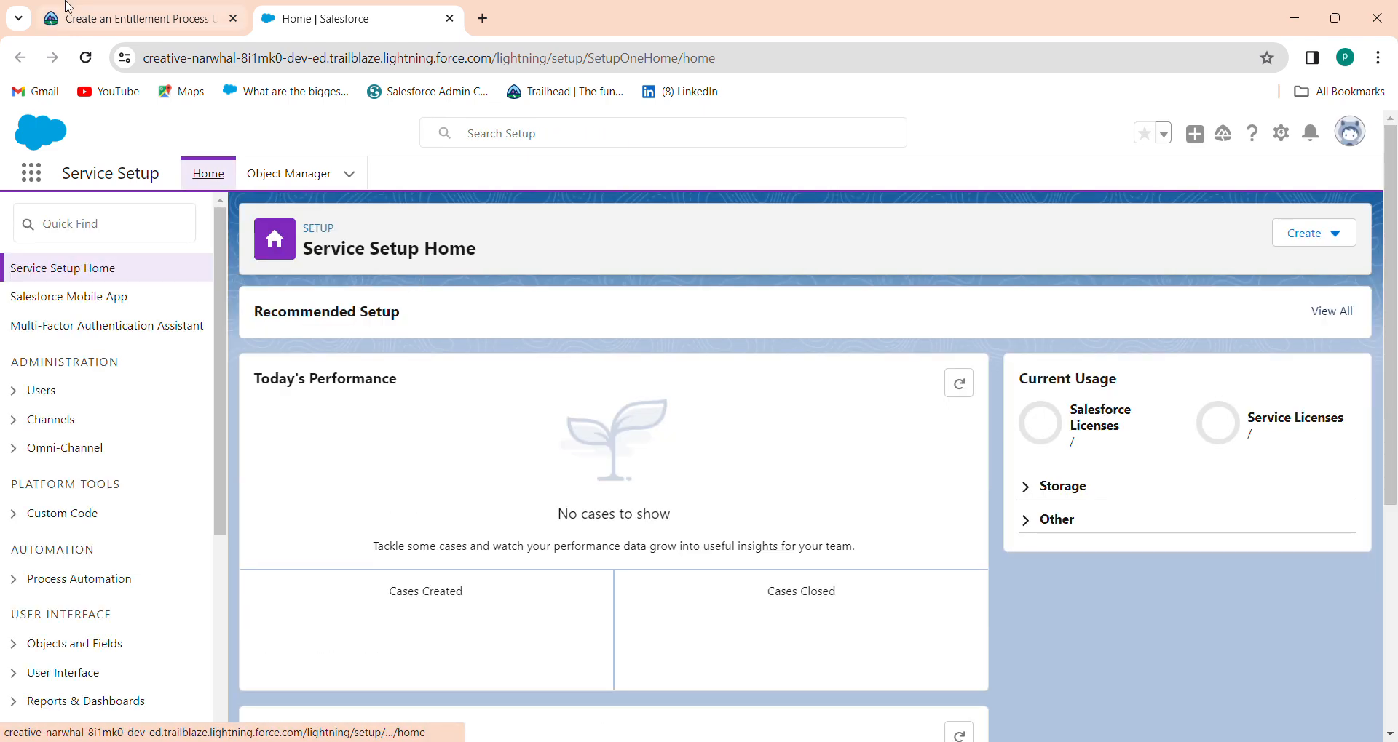
pyautogui.click(62, 7)
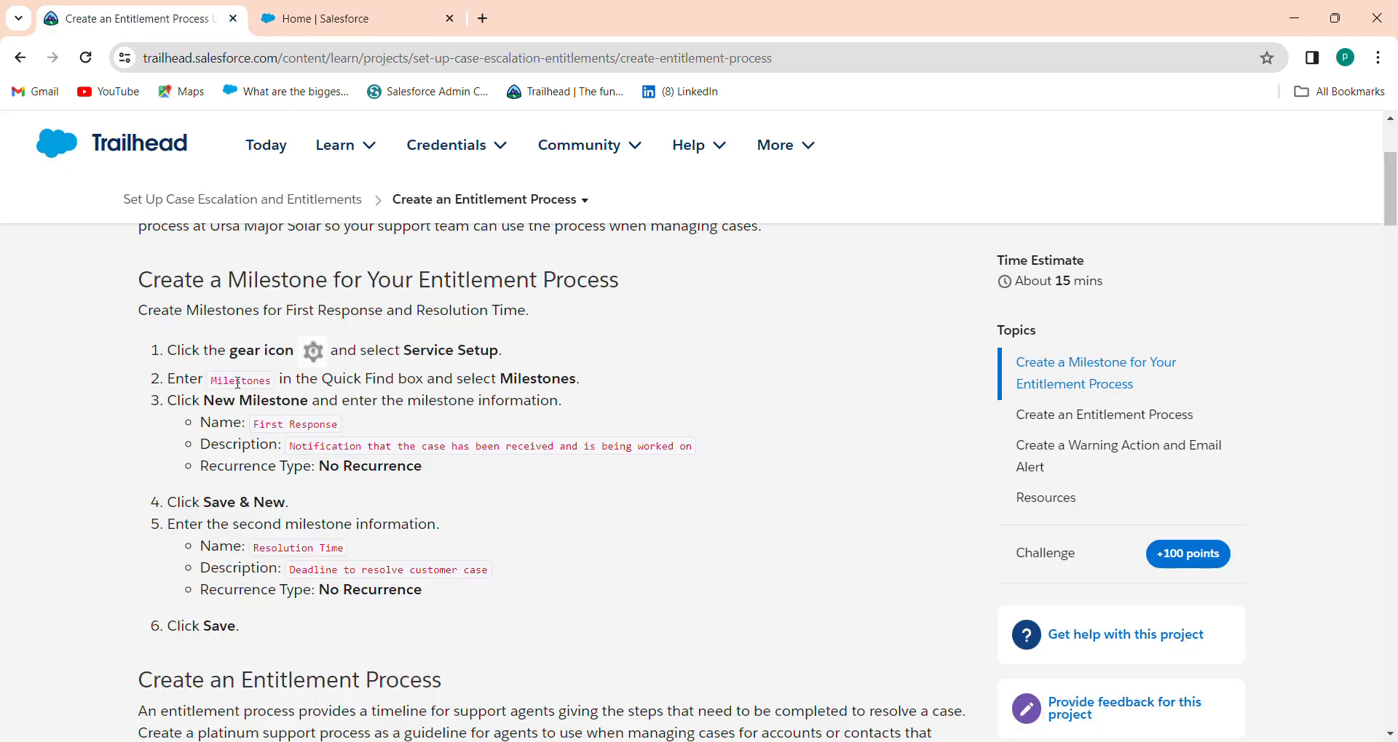
pyautogui.click(324, 16)
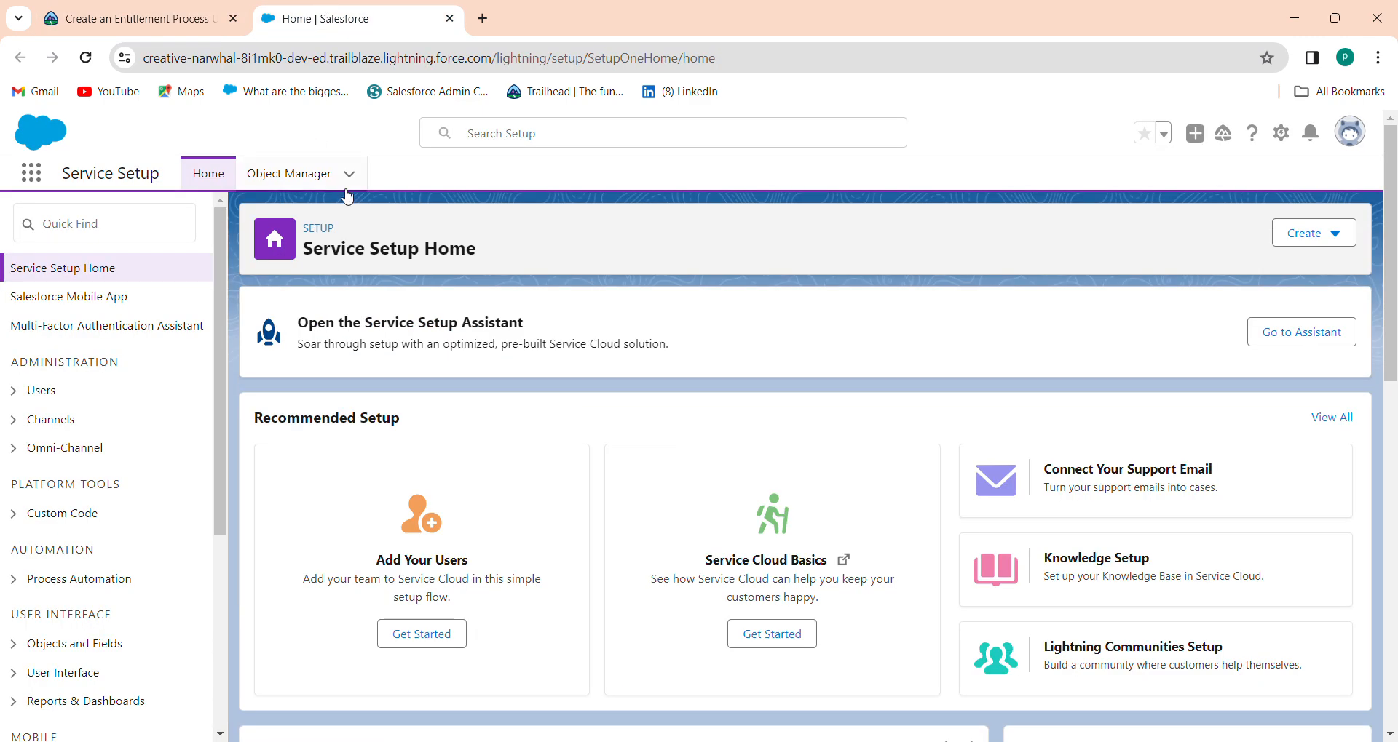
pyautogui.click(303, 186)
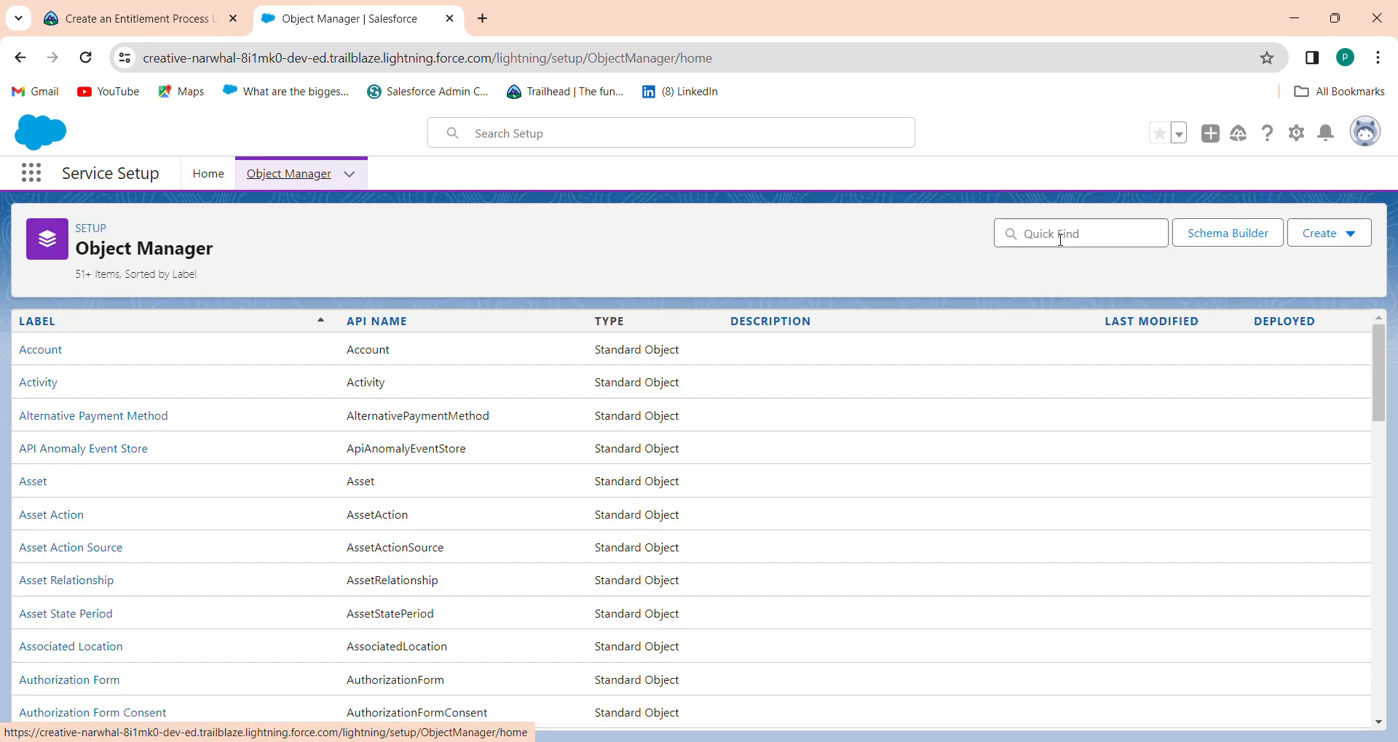
pyautogui.click(1060, 239)
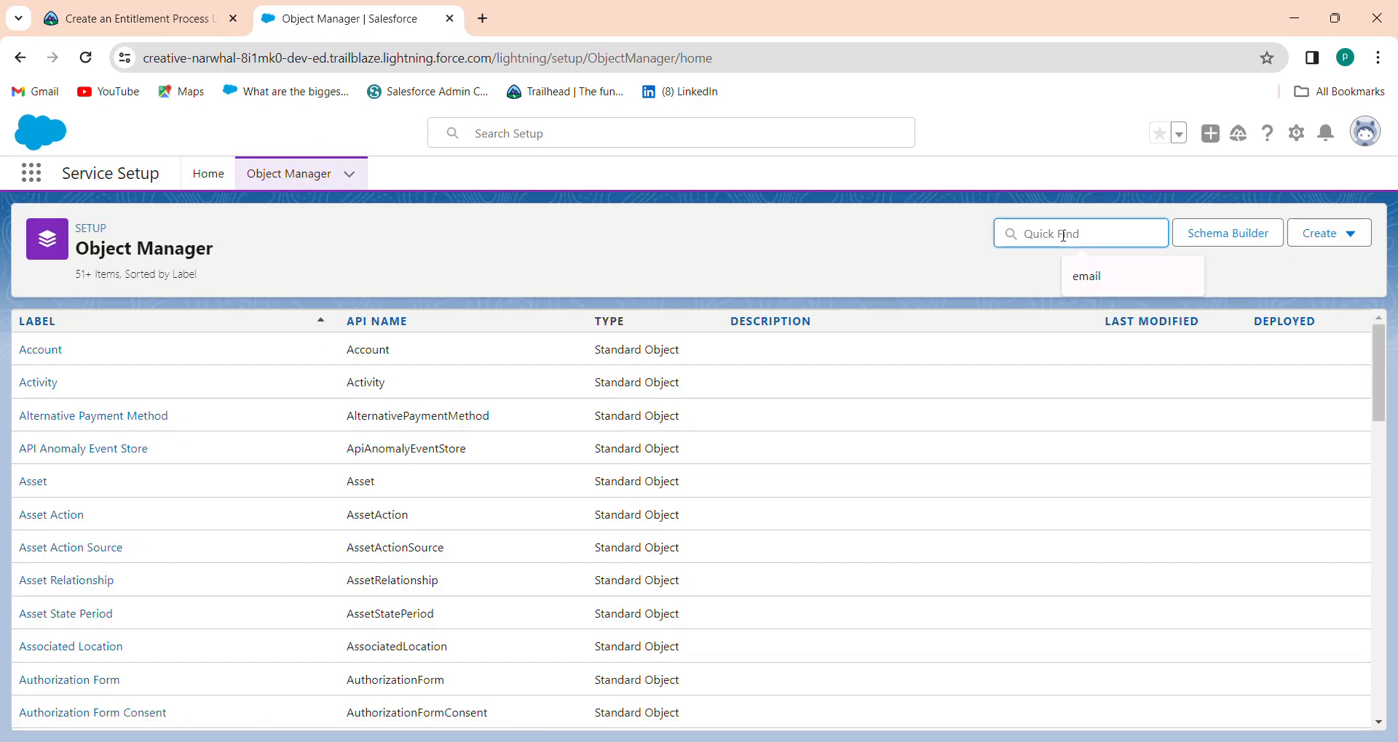
pyautogui.click(146, 18)
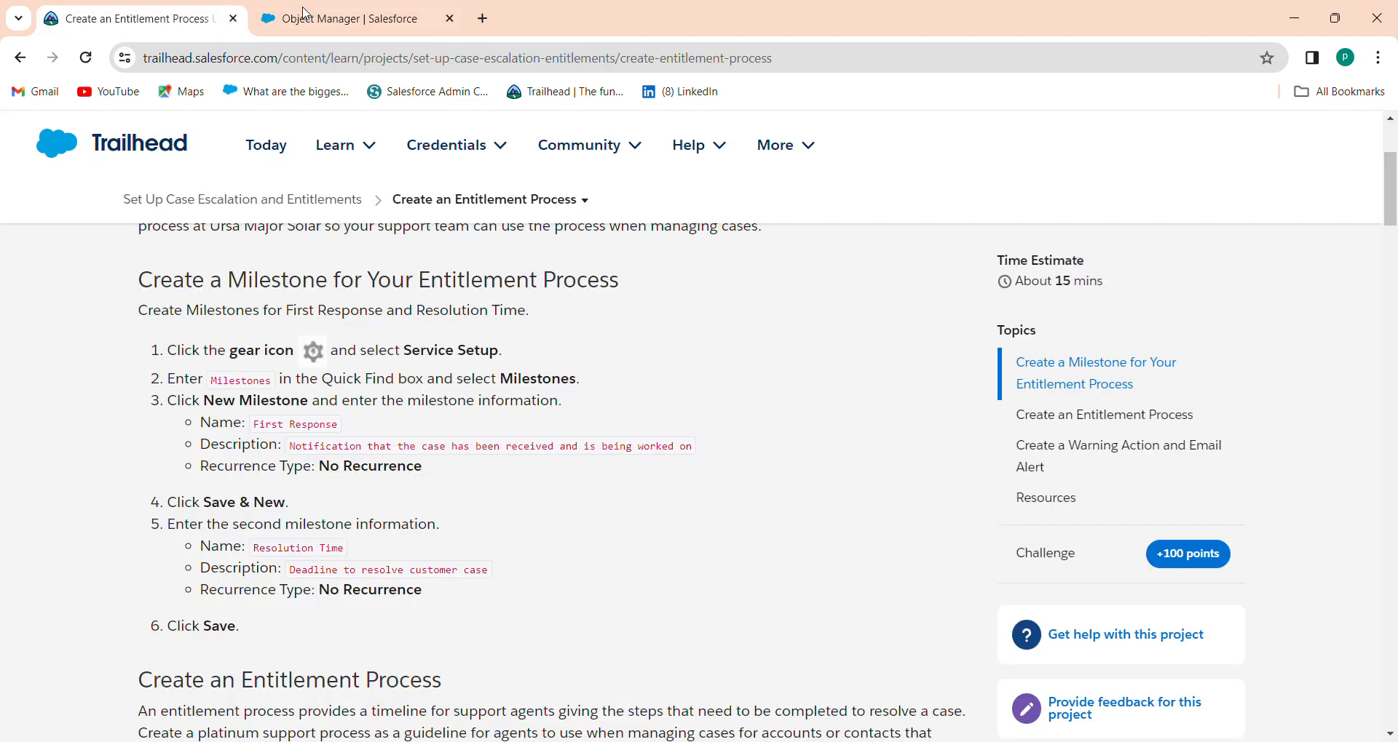
pyautogui.click(401, 19)
pyautogui.write('miles')
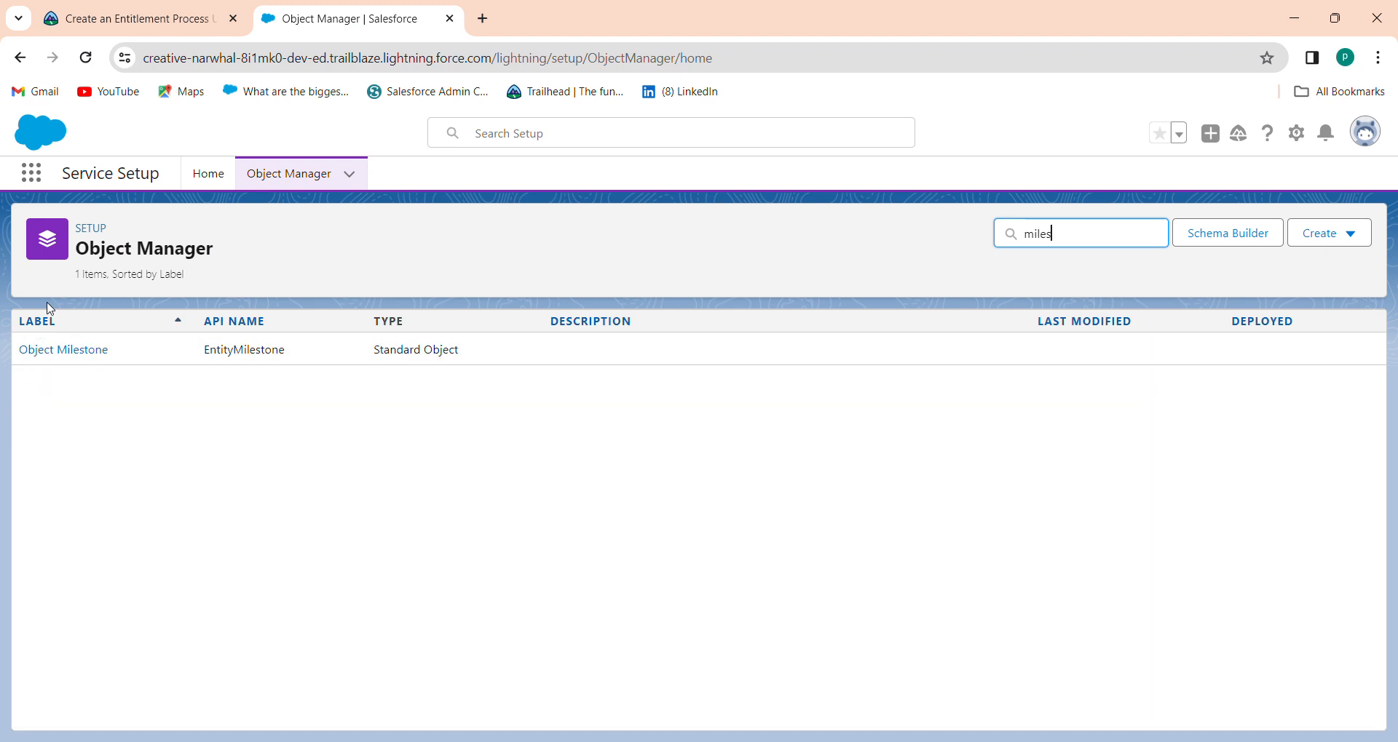
pyautogui.click(155, 15)
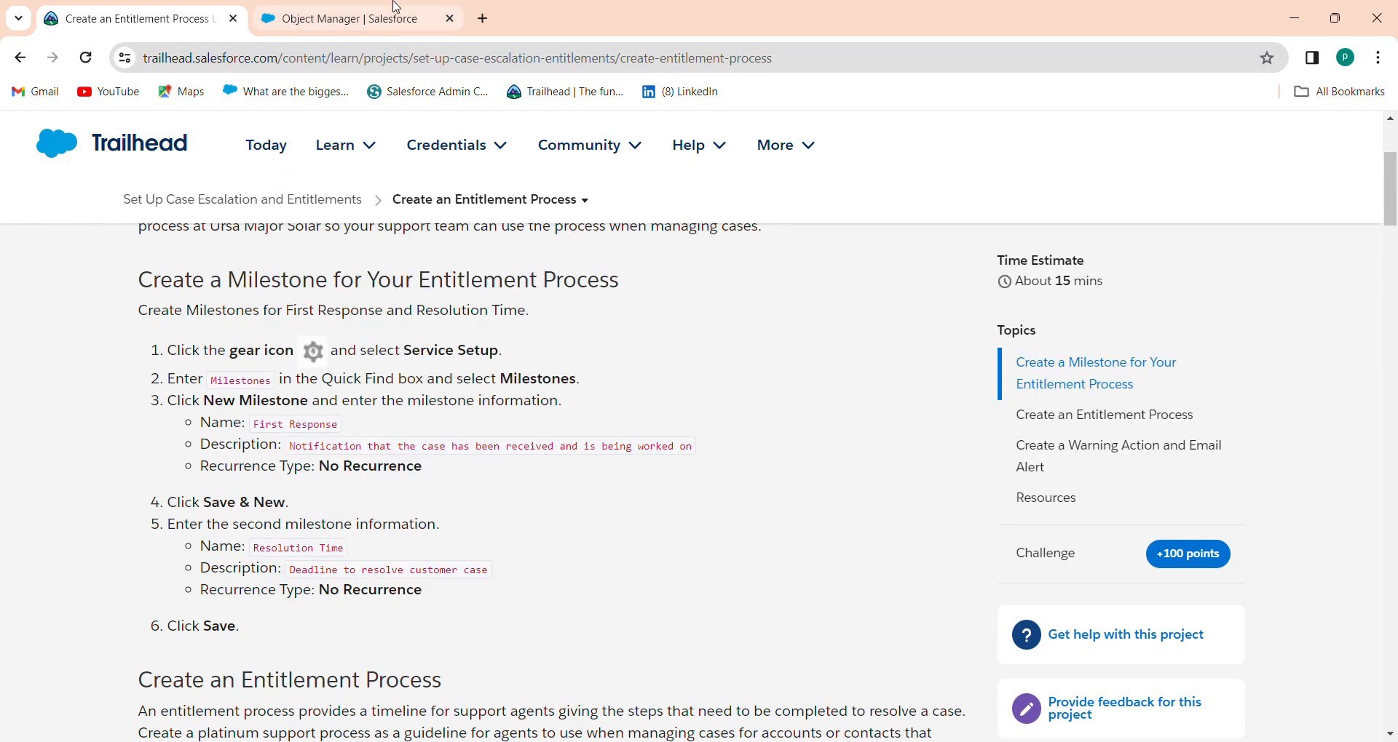
pyautogui.click(361, 22)
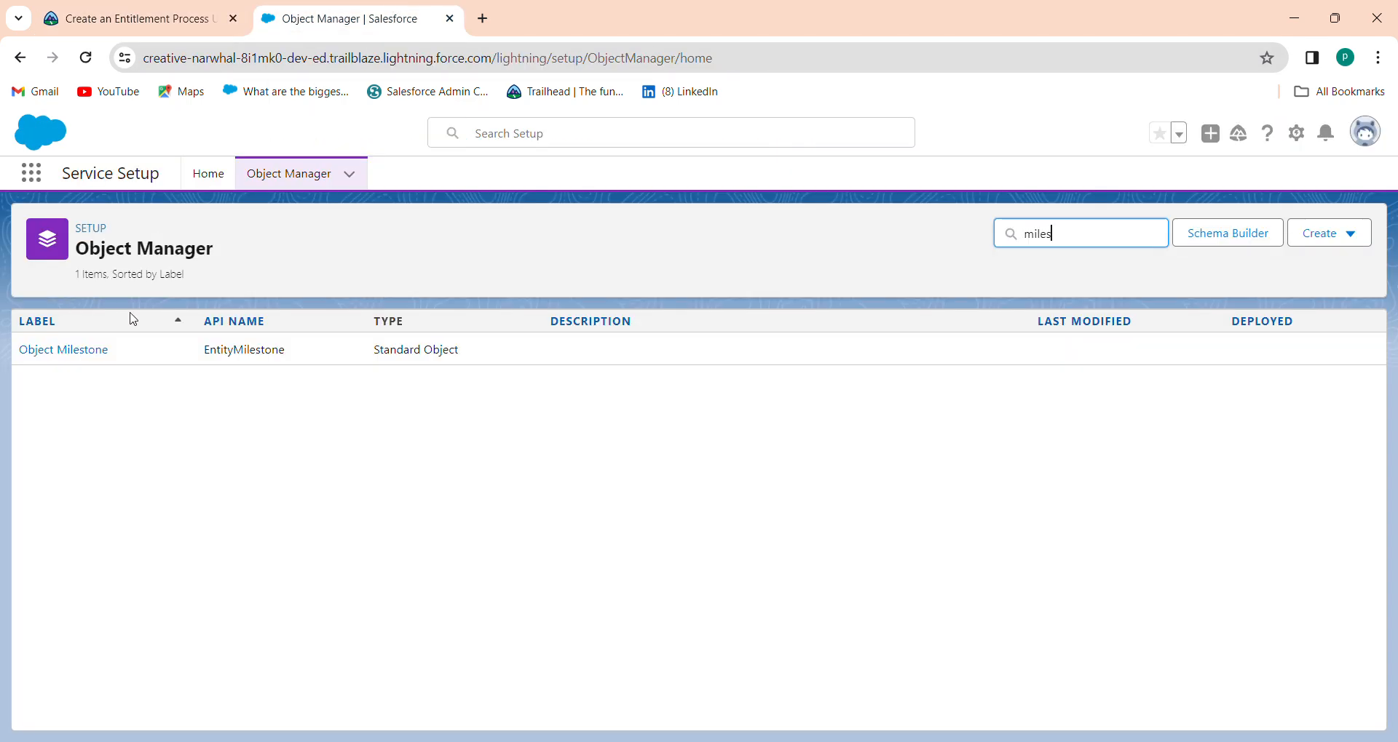
# - Return to the Service Setup home, search the setup items for "mile" and open the Milestones page
pyautogui.click(208, 173)
pyautogui.click(111, 224)
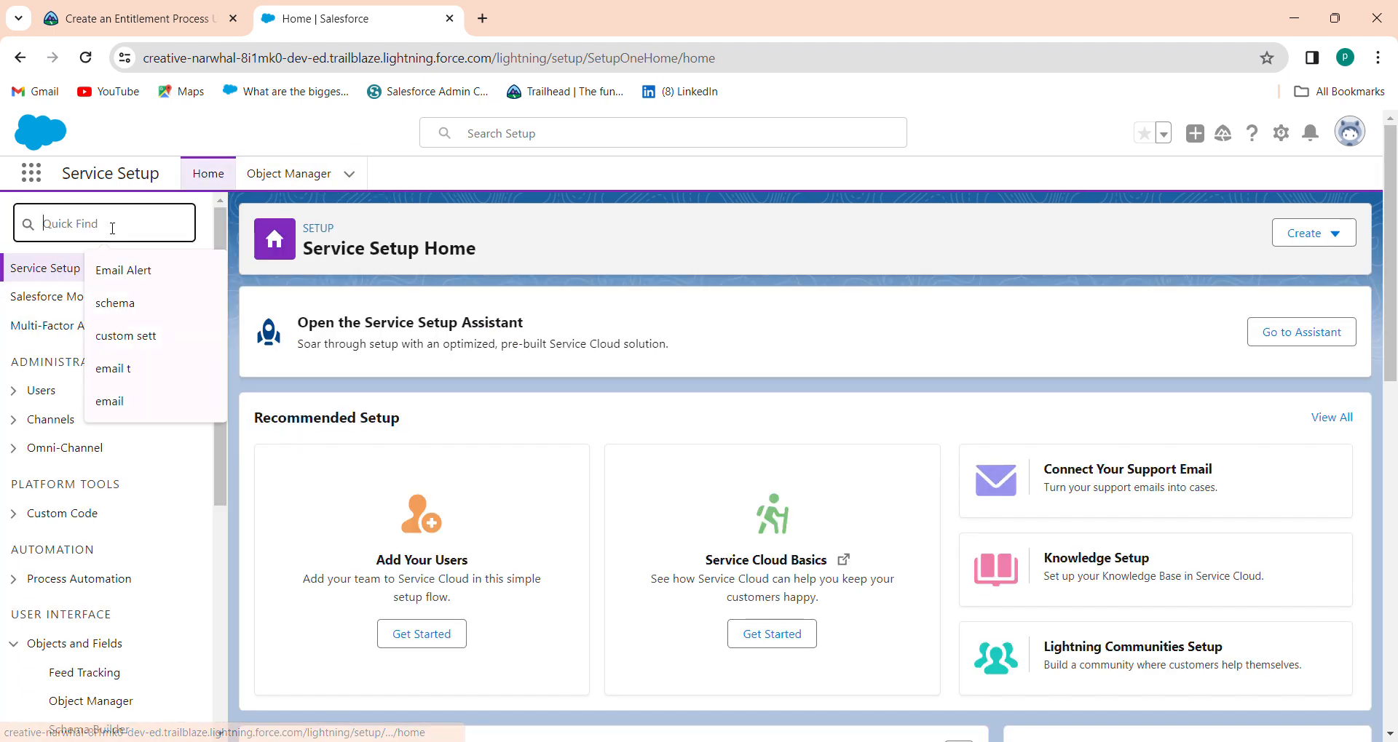
pyautogui.write('mile')
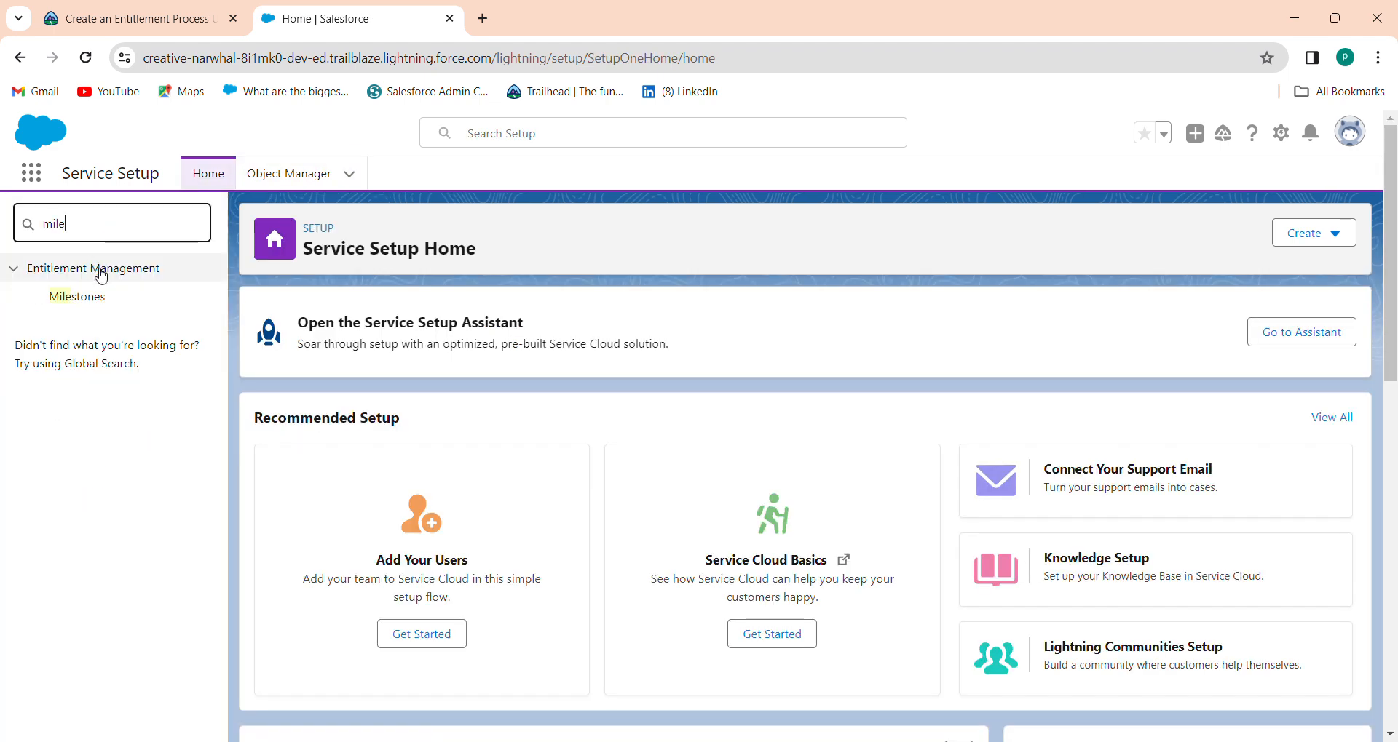
pyautogui.click(81, 300)
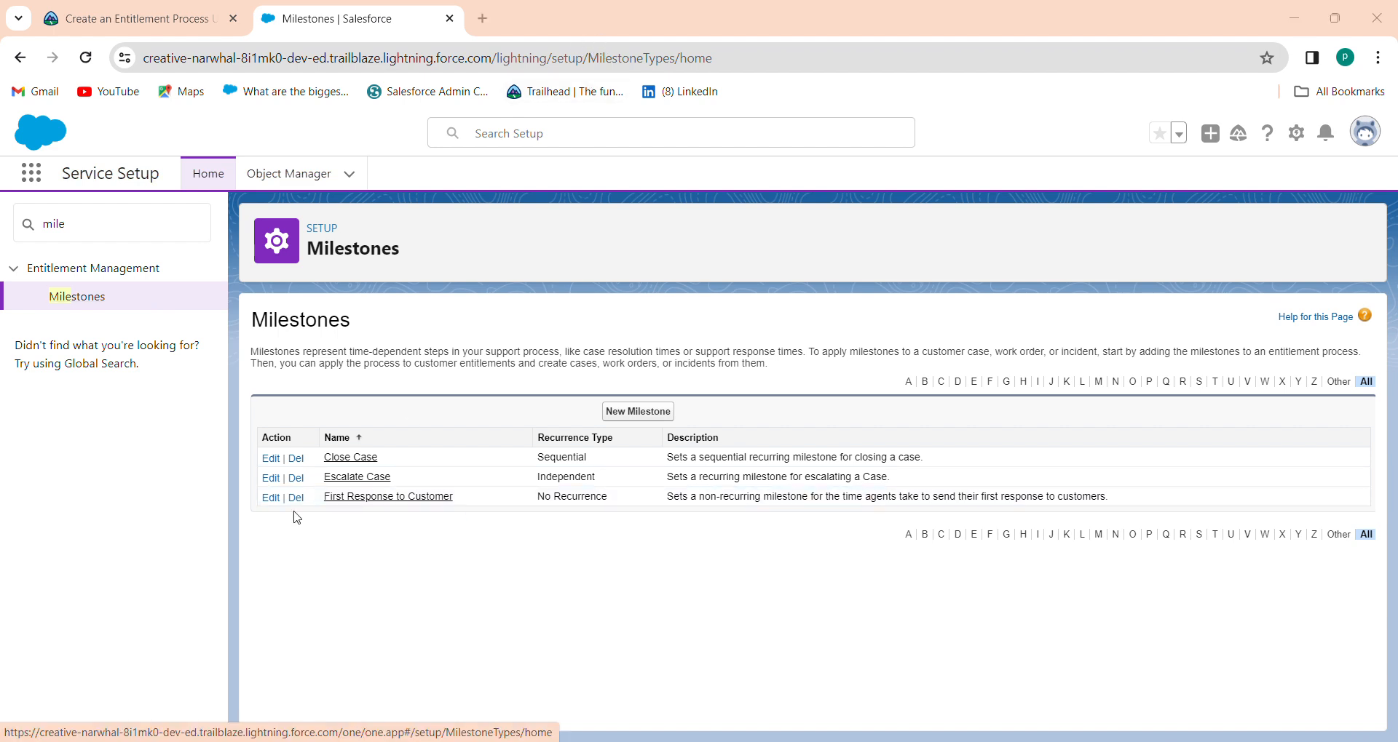
# - Create a new milestone and name it First Response, copying the name from the Trailhead instructions
pyautogui.click(109, 18)
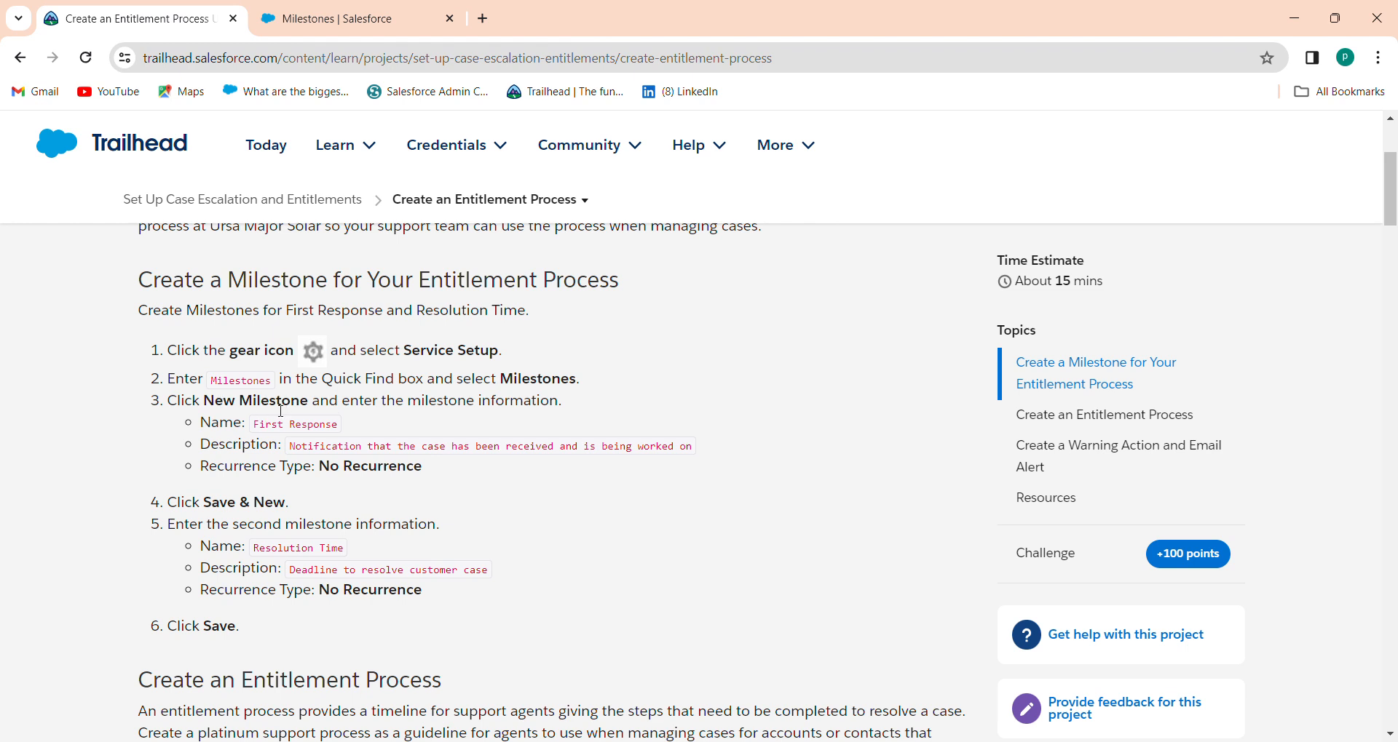
pyautogui.moveTo(257, 434); pyautogui.dragTo(371, 428)
pyautogui.hotkey('ctrl', 'c')
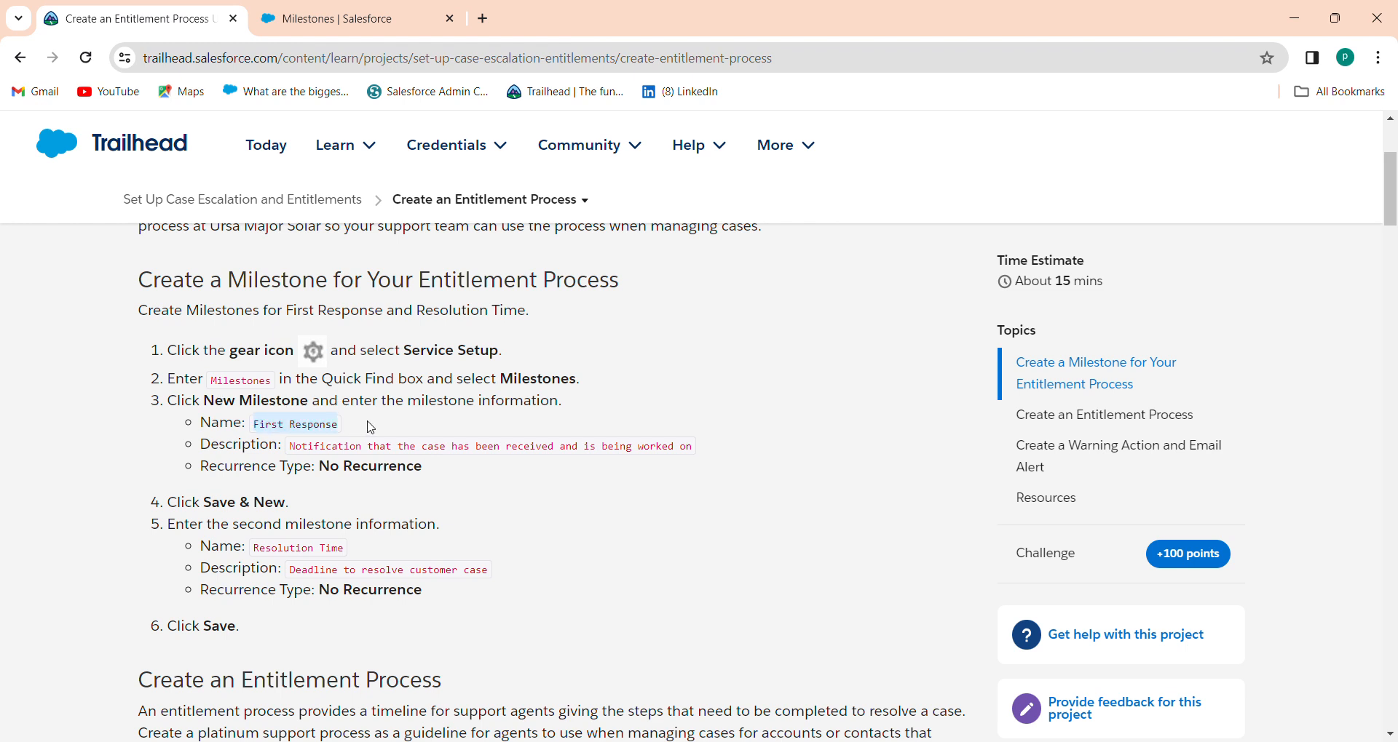
pyautogui.click(326, 15)
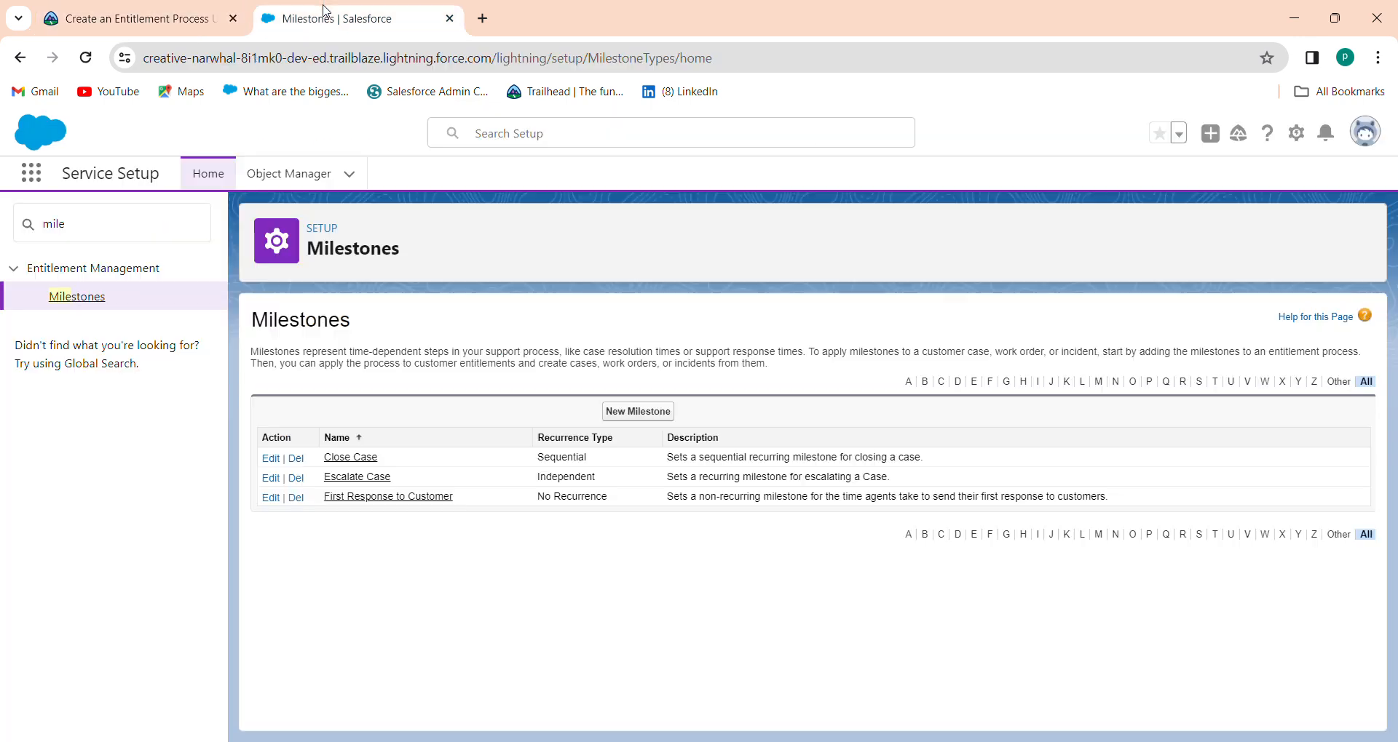
pyautogui.click(635, 412)
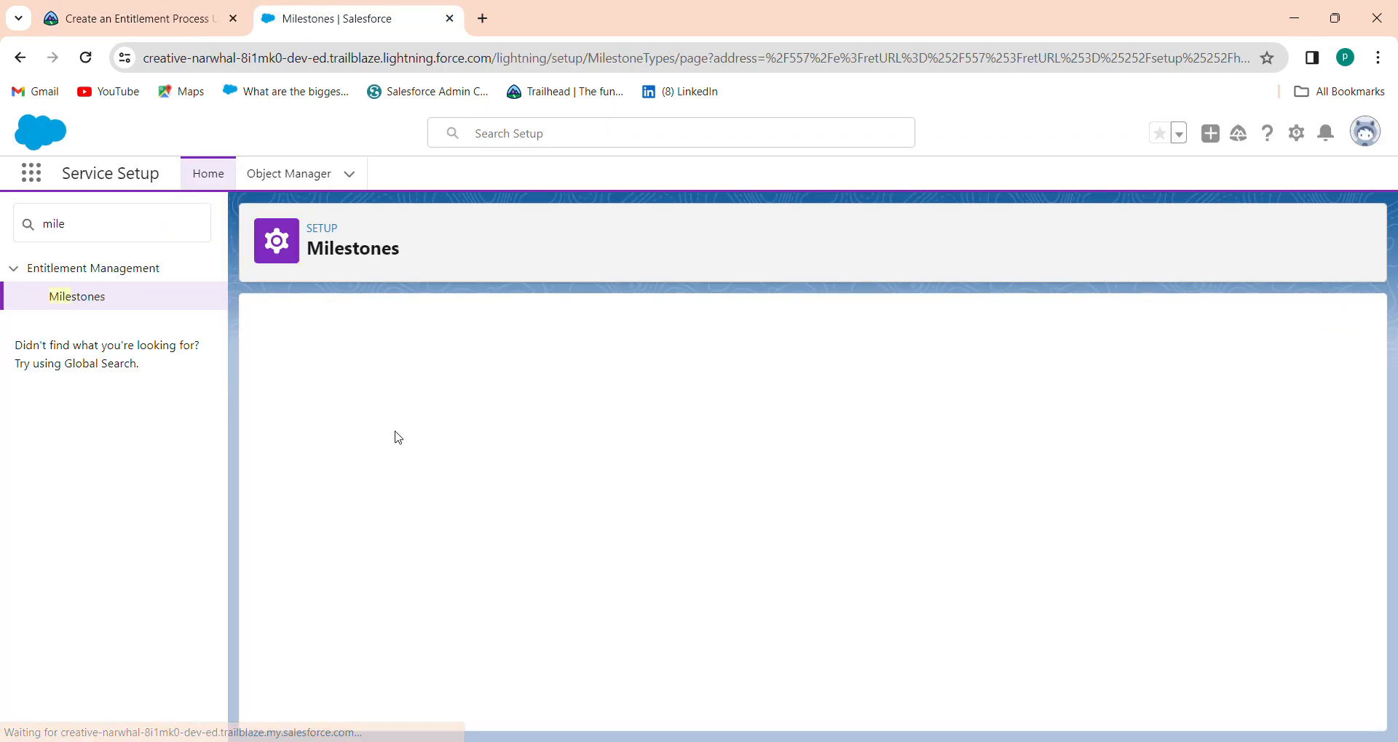
pyautogui.click(493, 430)
pyautogui.hotkey('ctrl', 'v')
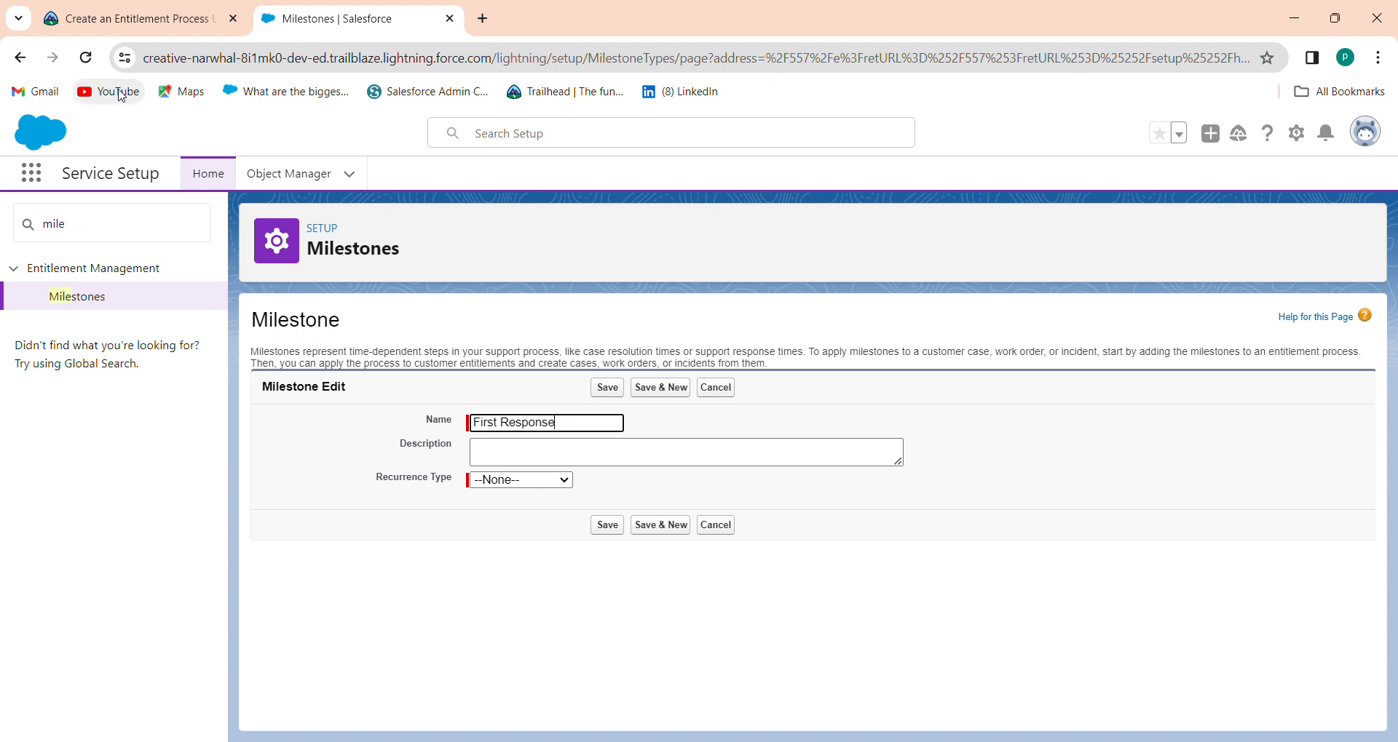
# - Copy the description "Notification that the case has been received and is being worked on" from Trailhead into the First Response milestone
pyautogui.click(142, 16)
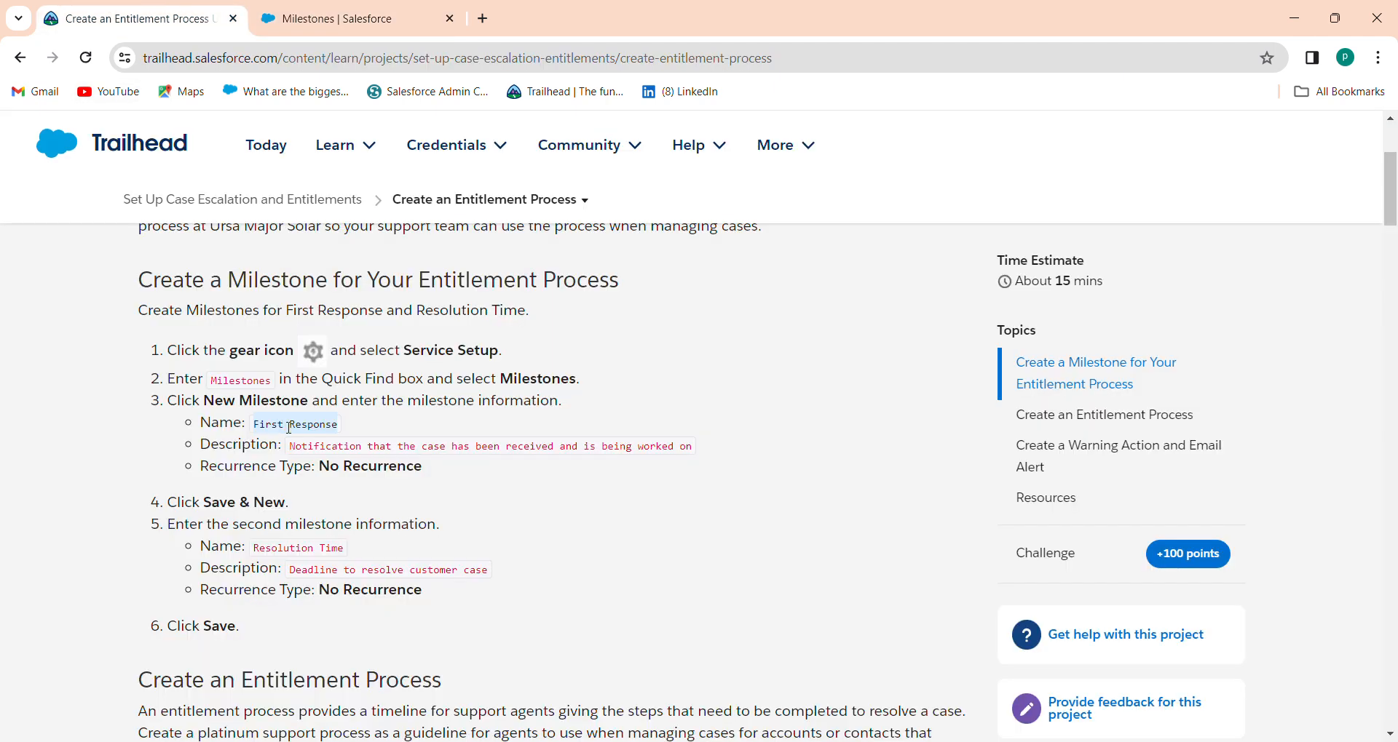
pyautogui.moveTo(290, 447); pyautogui.dragTo(711, 445)
pyautogui.hotkey('ctrl', 'c')
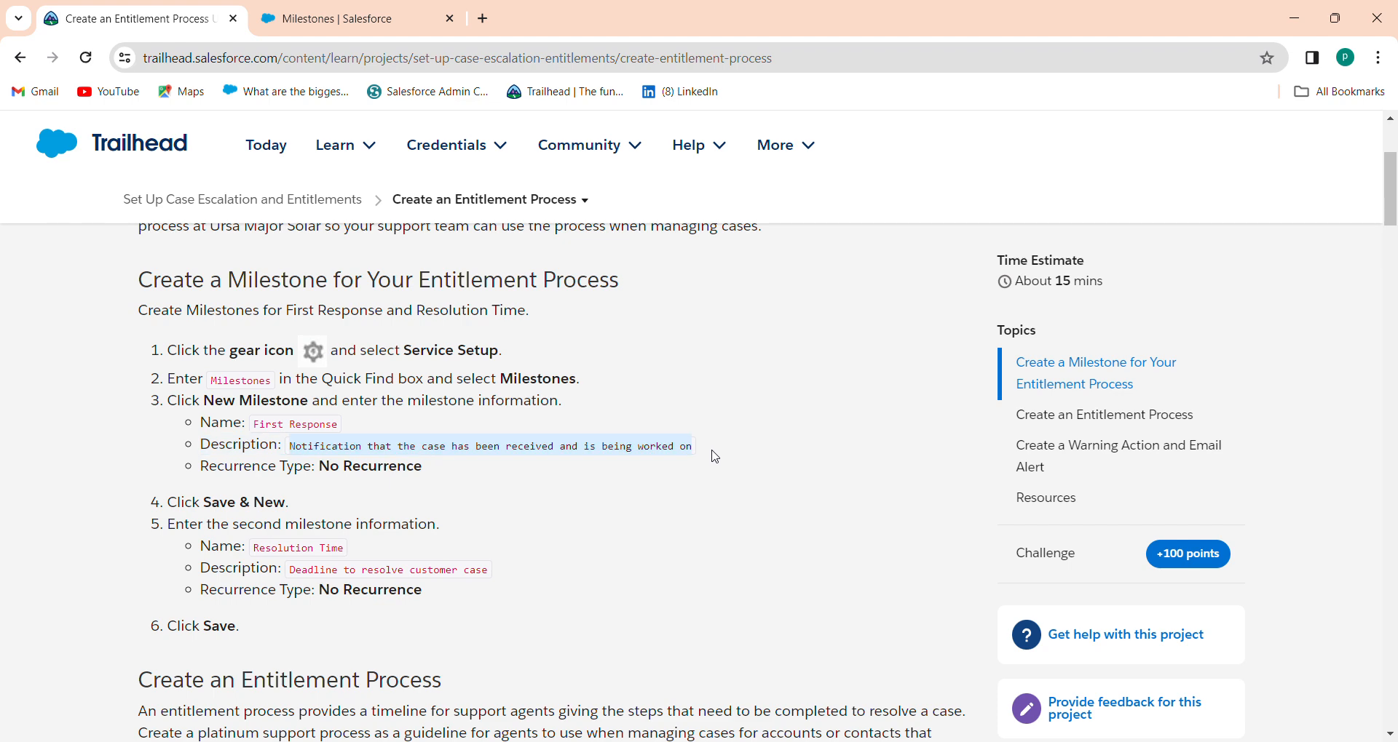
pyautogui.click(299, 7)
pyautogui.click(541, 456)
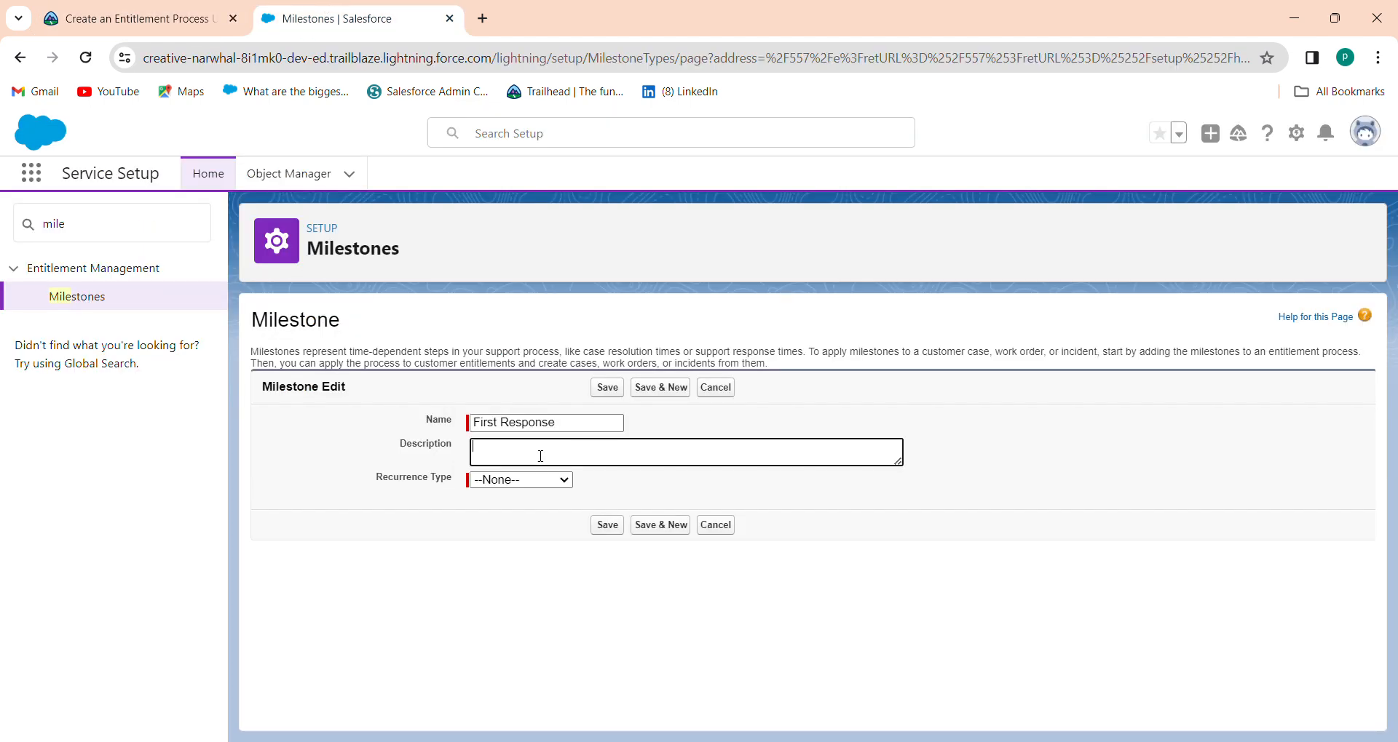
pyautogui.hotkey('ctrl', 'v')
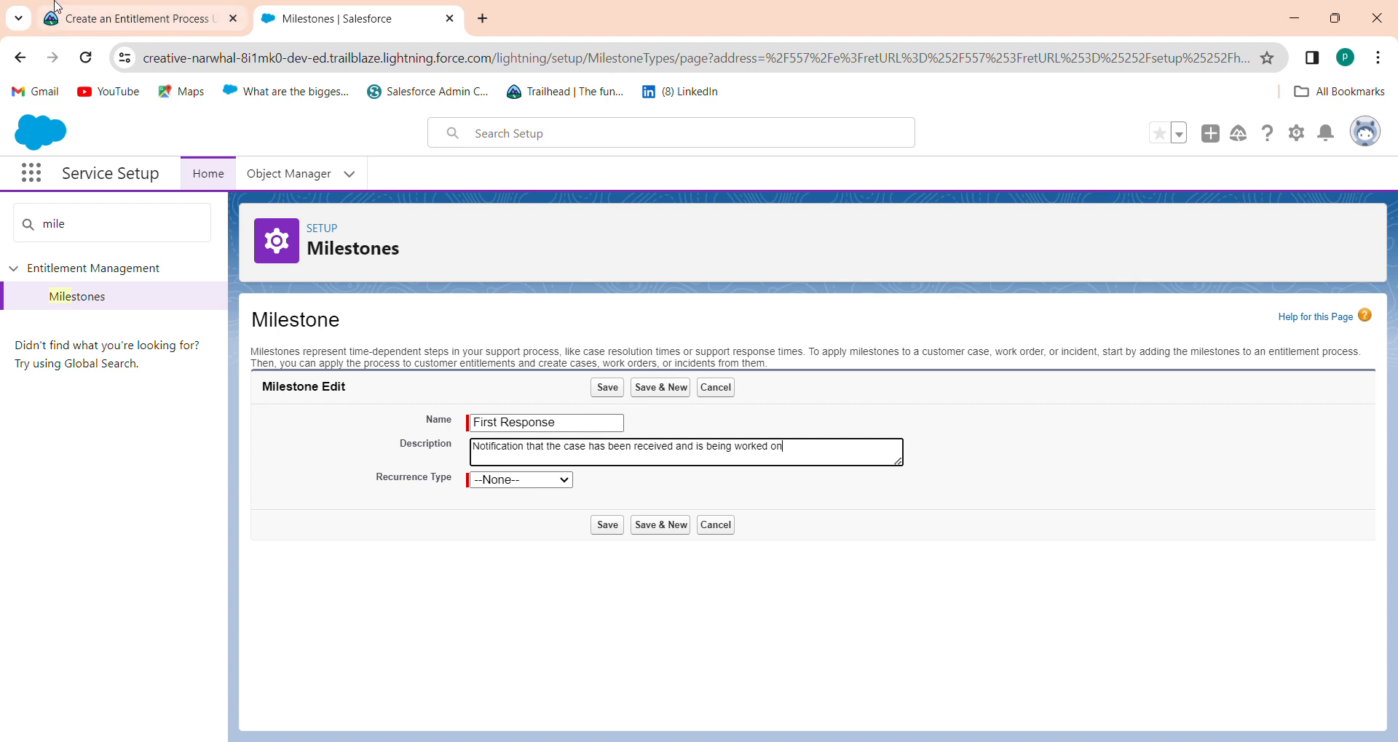
# - Set the First Response milestone's recurrence type to No Recurrence, and save it while starting another new milestone
pyautogui.click(177, 18)
pyautogui.click(326, 10)
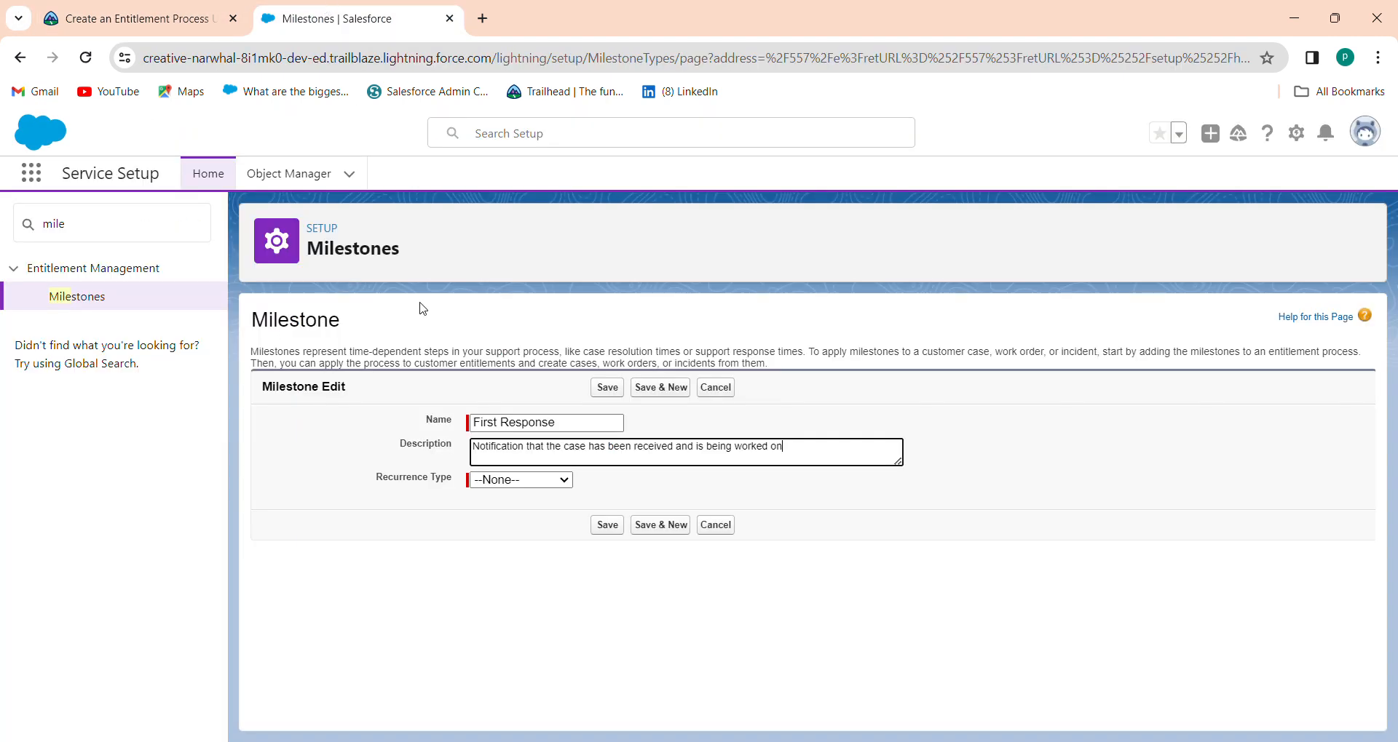
pyautogui.click(519, 482)
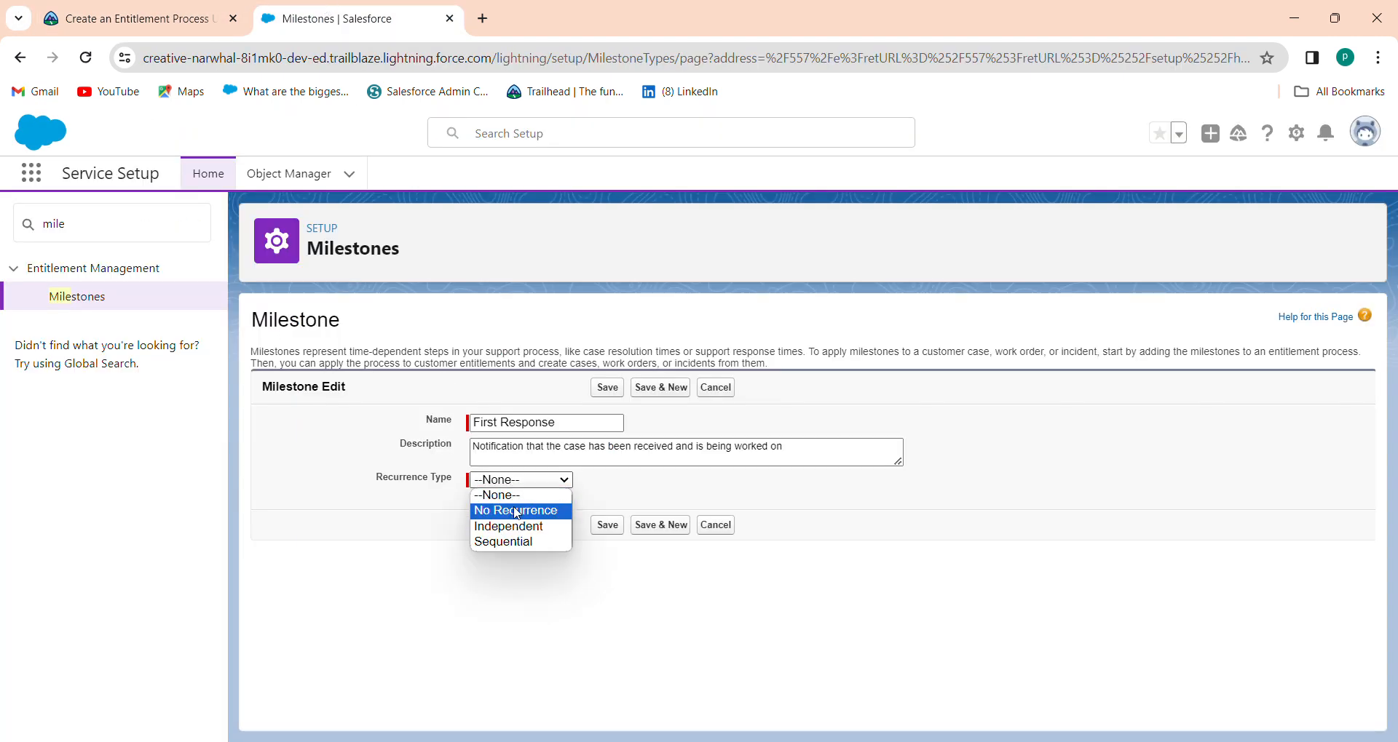
pyautogui.click(516, 510)
pyautogui.click(133, 6)
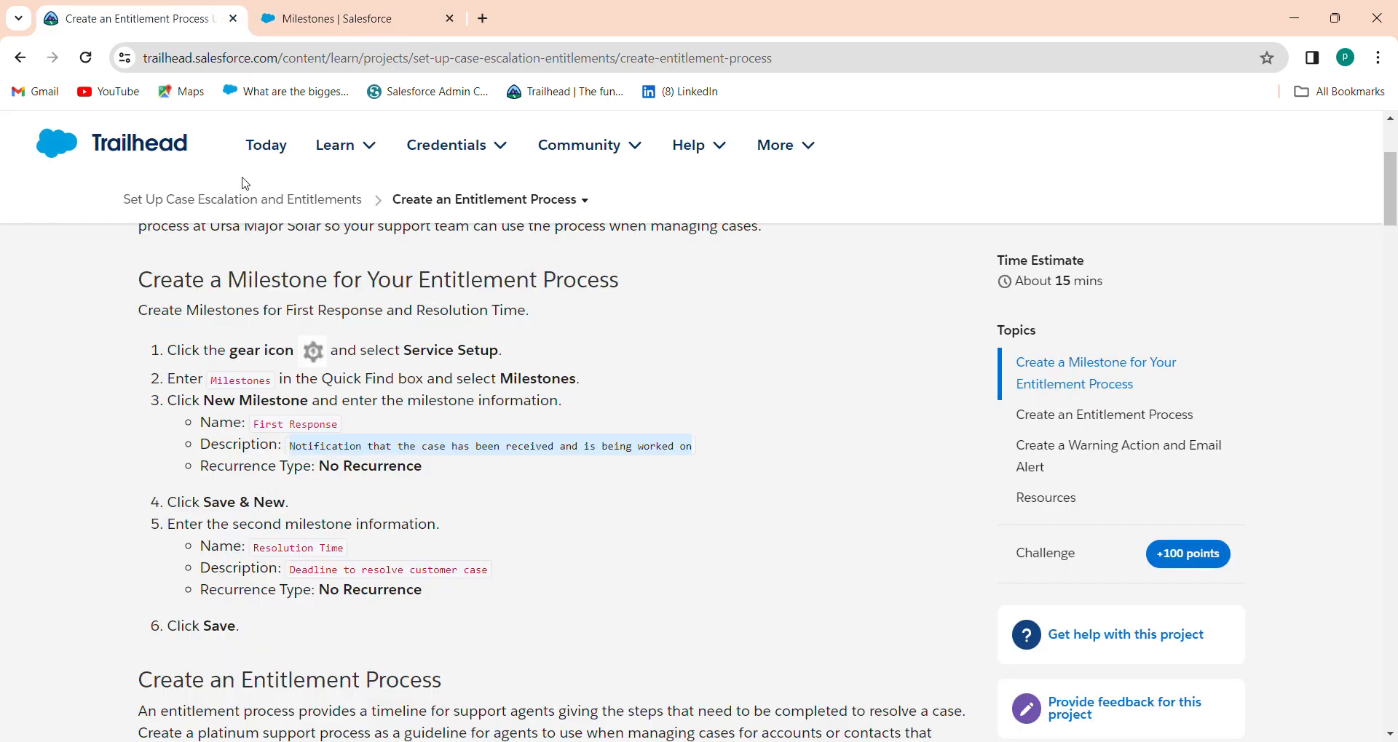
pyautogui.click(324, 18)
pyautogui.click(664, 525)
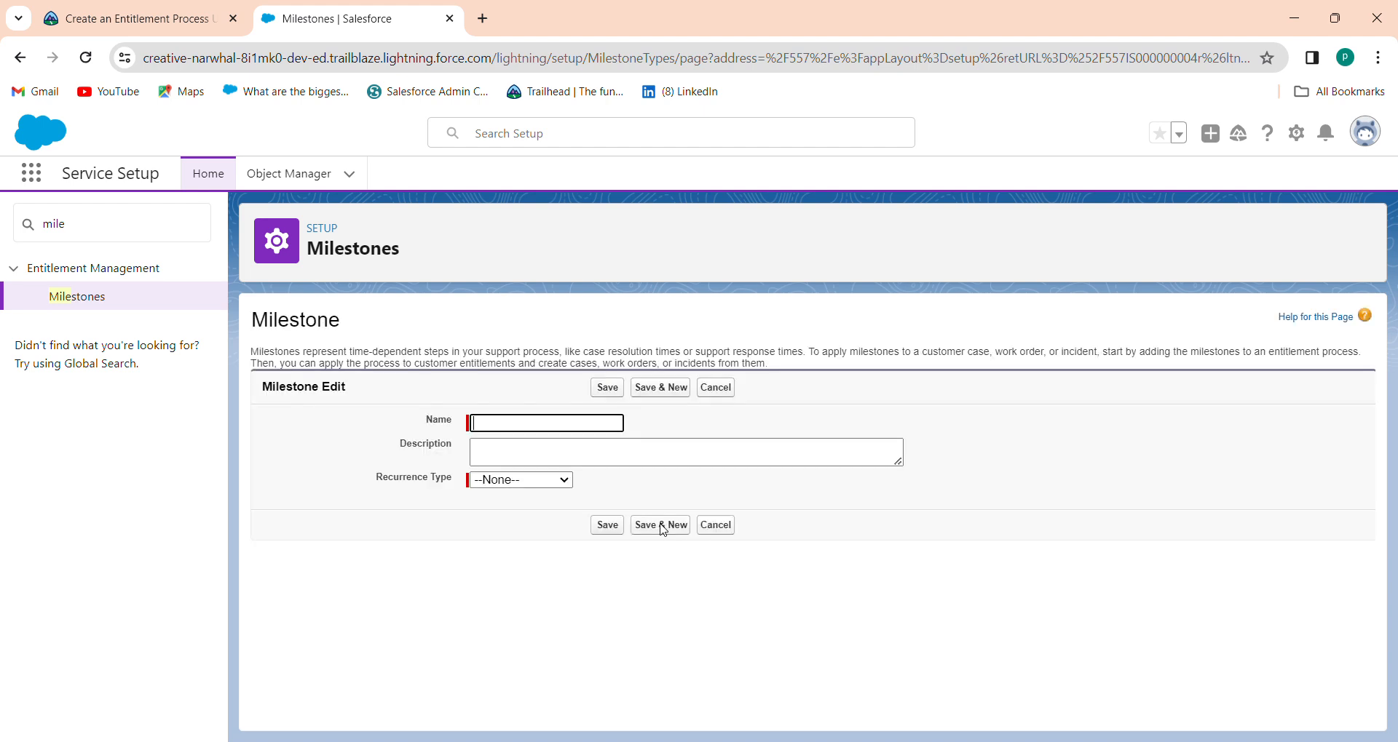
# - Name the second milestone Resolution Time, copying the name from the Trailhead instructions
pyautogui.click(150, 13)
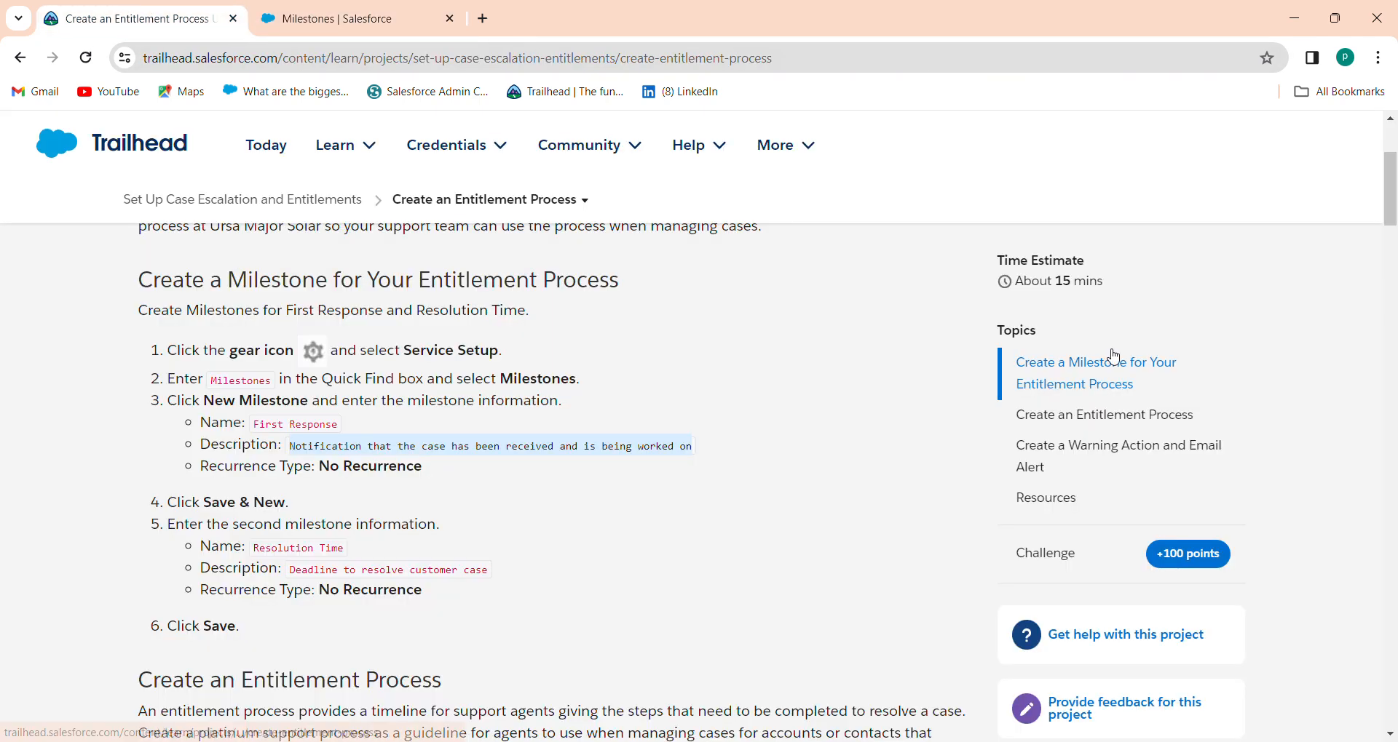
pyautogui.scroll(-3, 1387, 244)
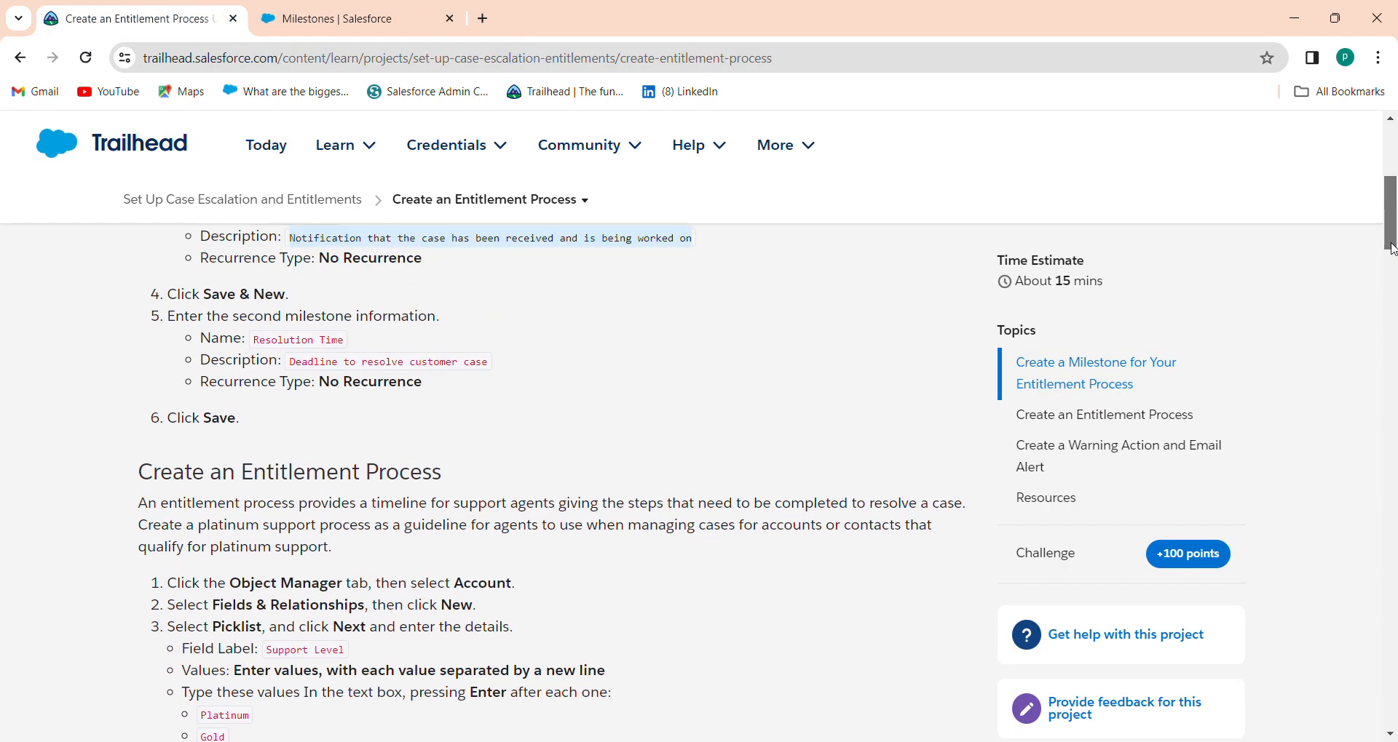
pyautogui.moveTo(255, 357); pyautogui.dragTo(353, 362)
pyautogui.hotkey('ctrl', 'c')
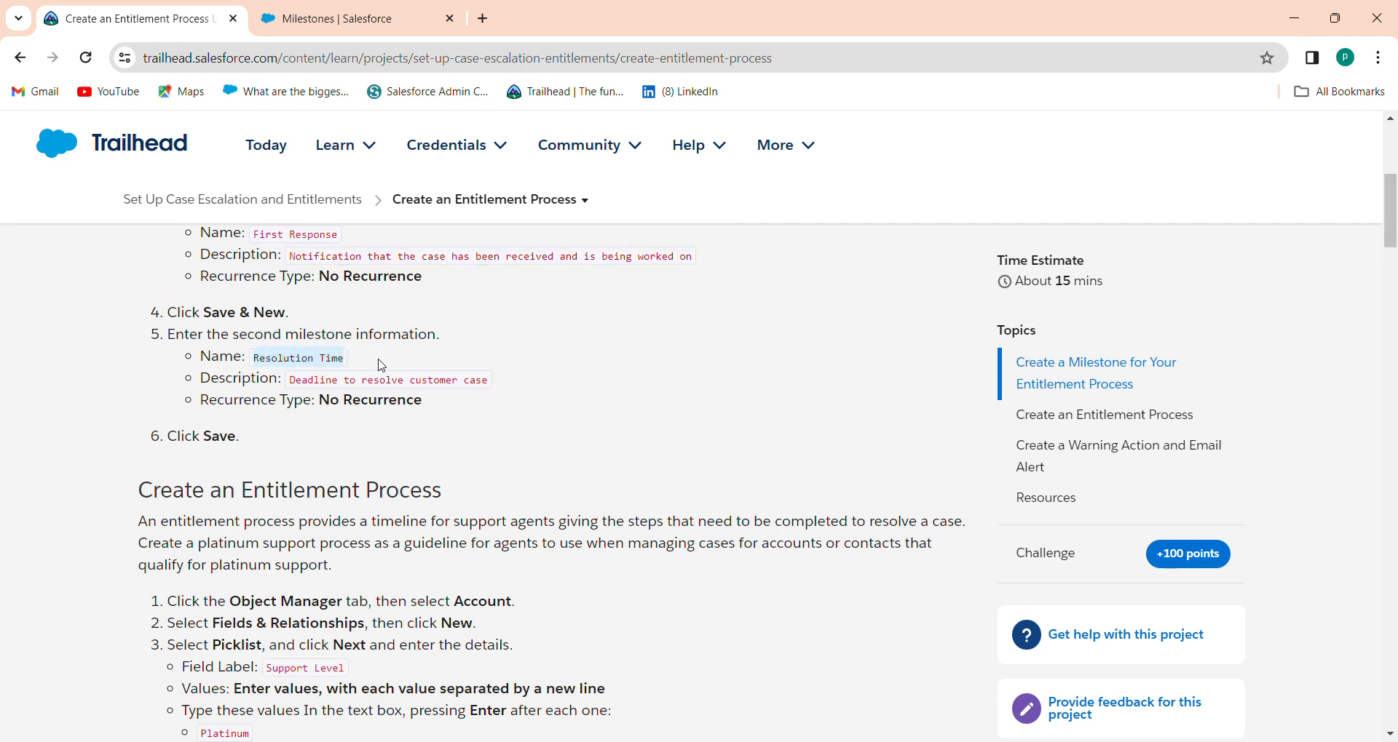
pyautogui.click(334, 19)
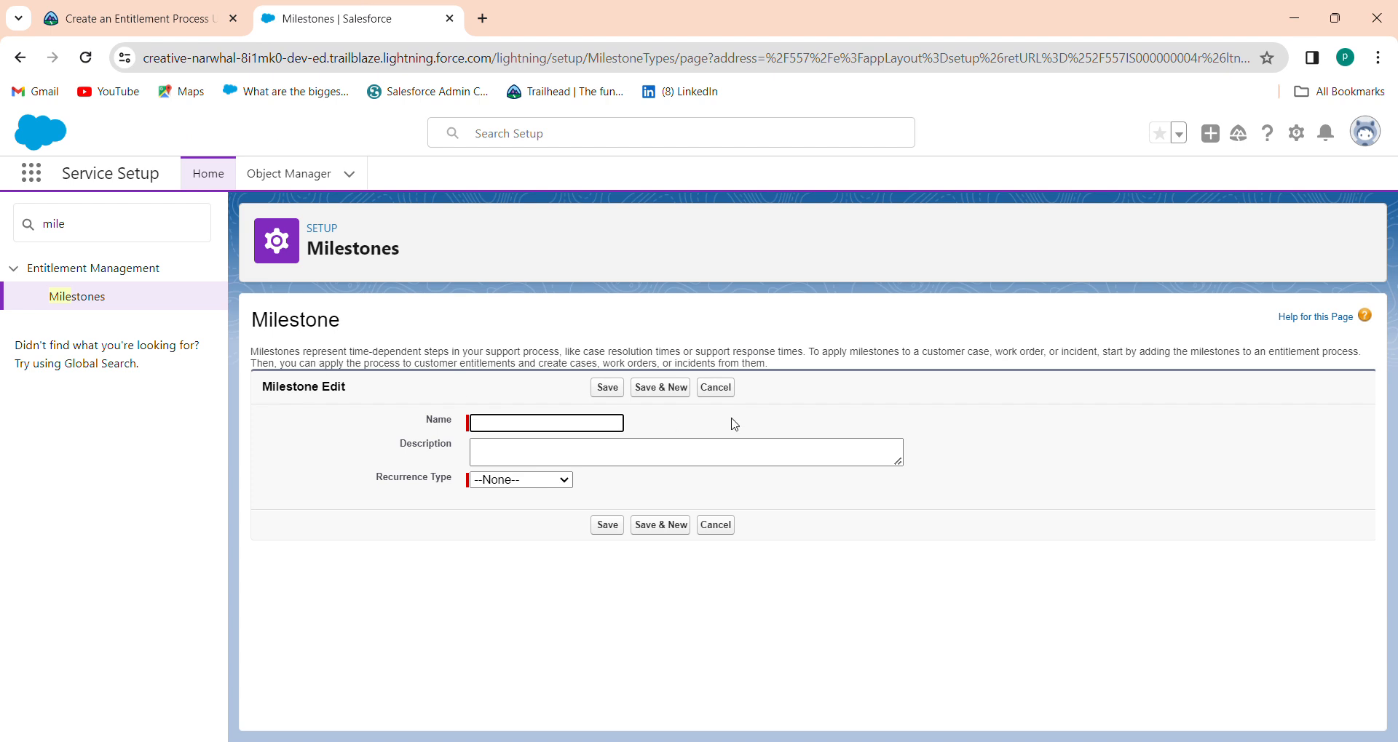
pyautogui.hotkey('ctrl', 'v')
# - Copy the description "Deadline to resolve customer case" from Trailhead into the Resolution Time milestone
pyautogui.click(139, 18)
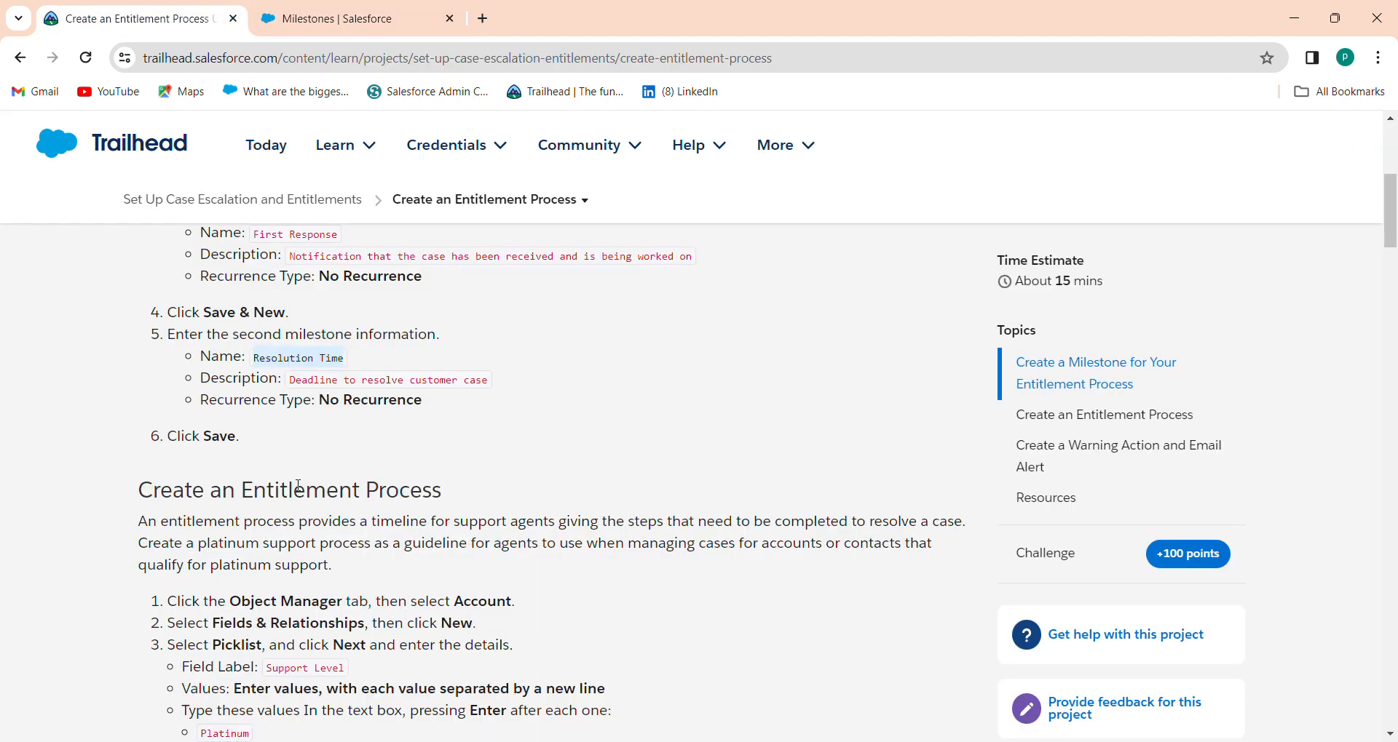
pyautogui.moveTo(292, 377); pyautogui.dragTo(502, 384)
pyautogui.hotkey('ctrl', 'c')
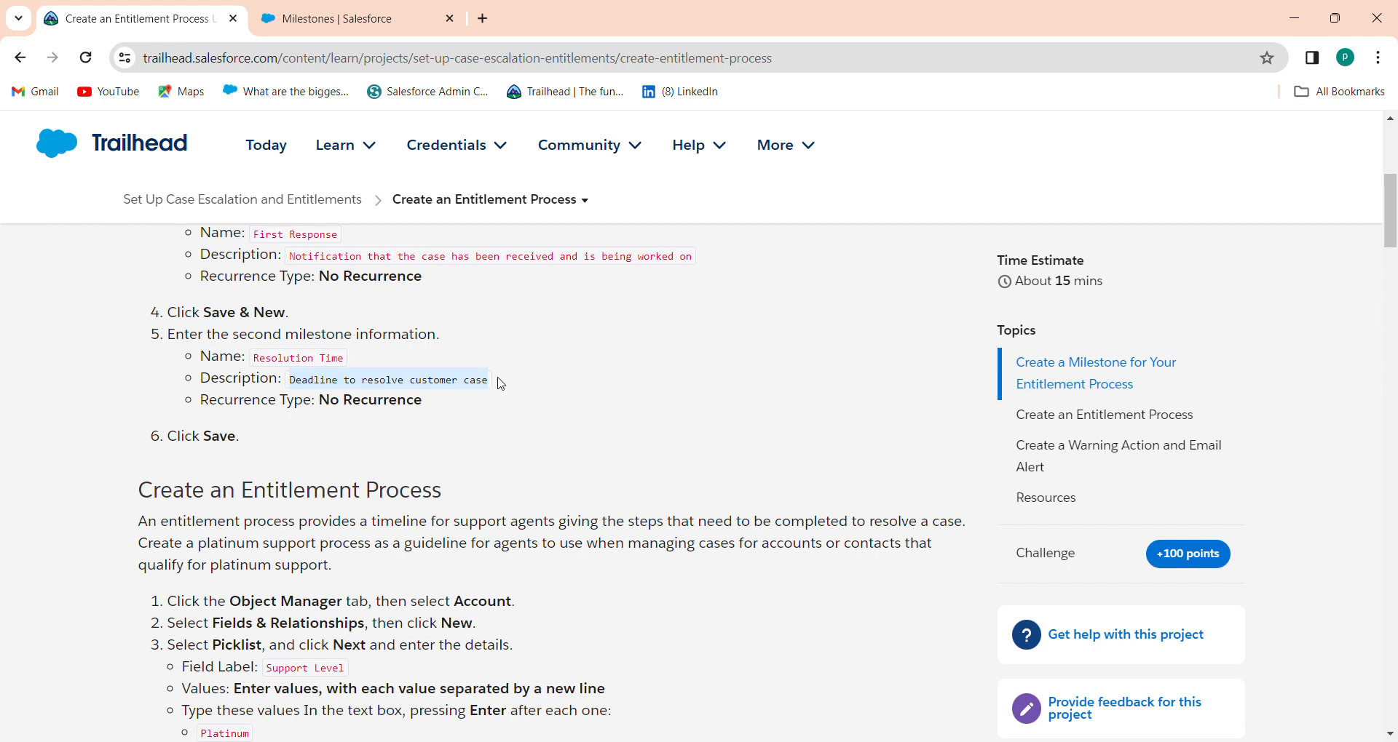
pyautogui.click(350, 7)
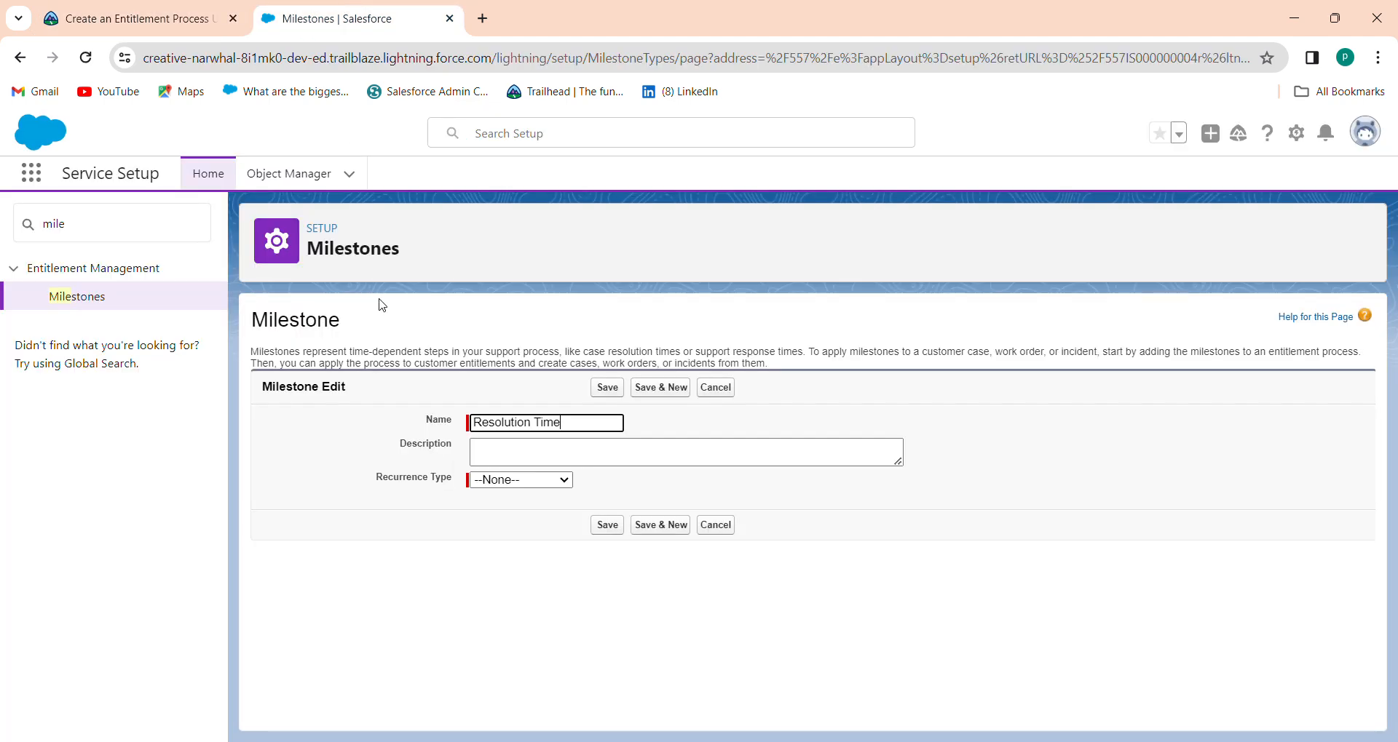
pyautogui.click(515, 459)
pyautogui.hotkey('ctrl', 'v')
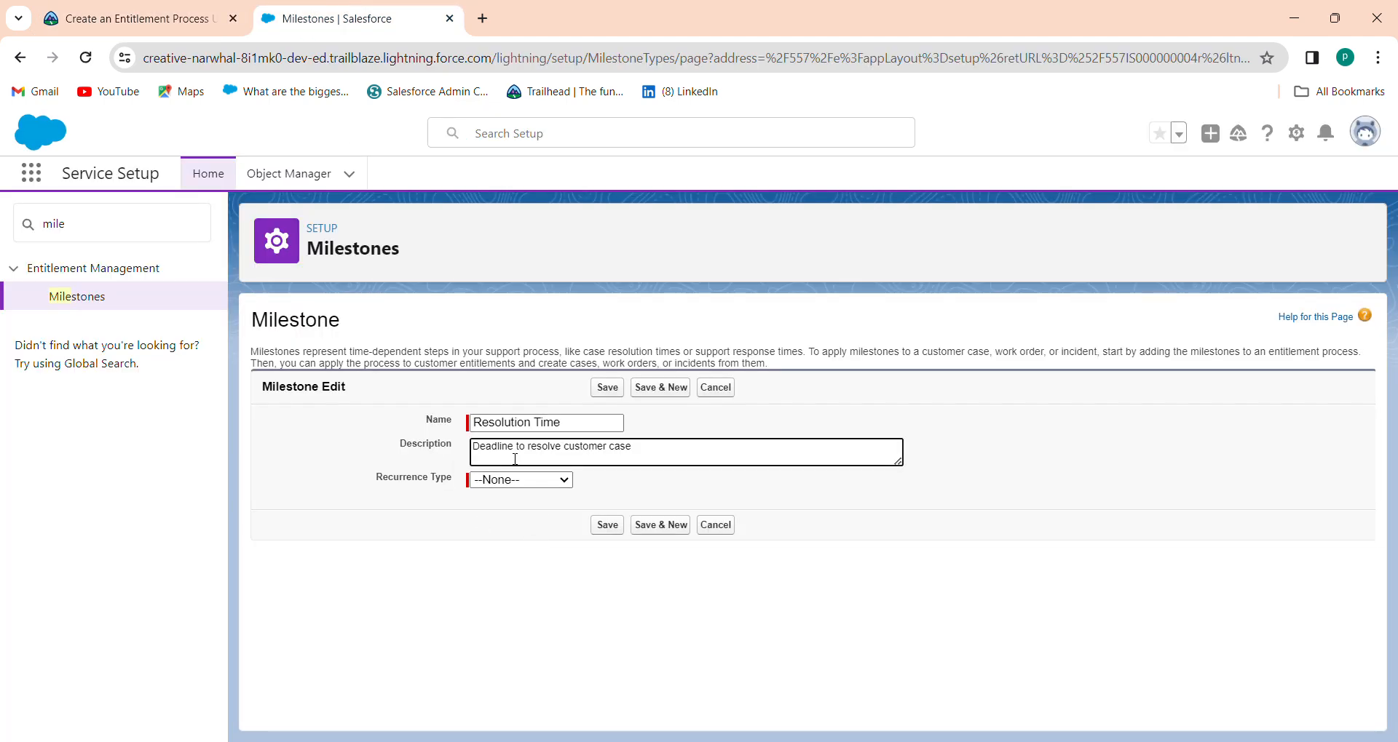
# - Set the Resolution Time milestone's recurrence type to No Recurrence and save it, checking the Trailhead instructions
pyautogui.click(85, 9)
pyautogui.click(342, 18)
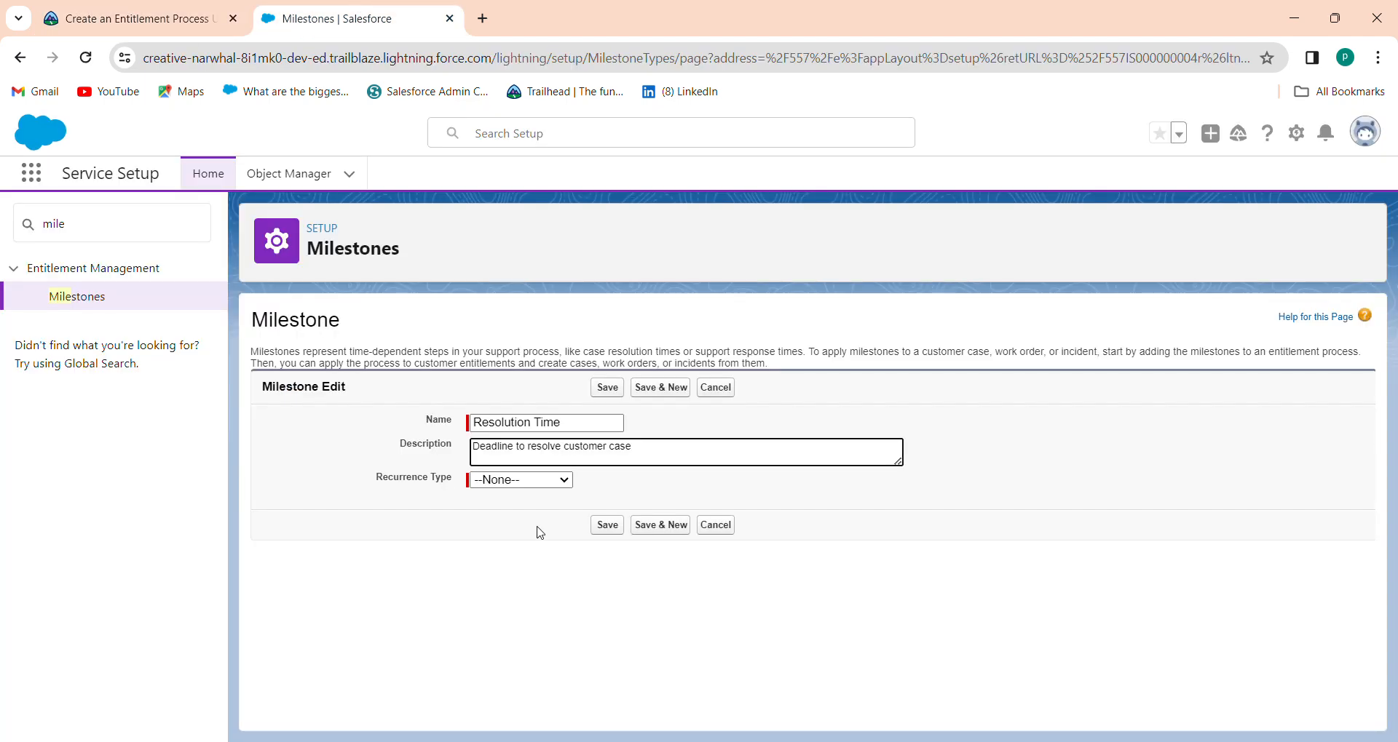
pyautogui.click(520, 482)
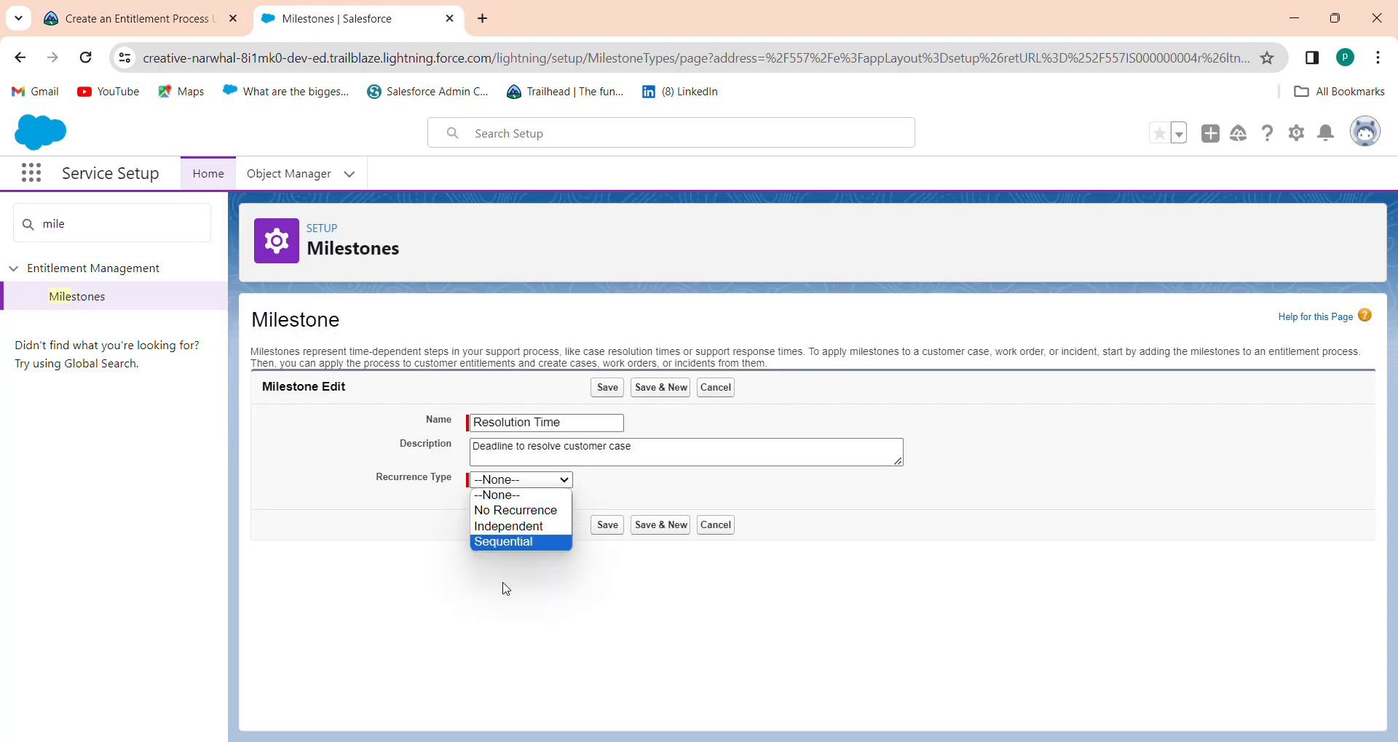
pyautogui.click(523, 511)
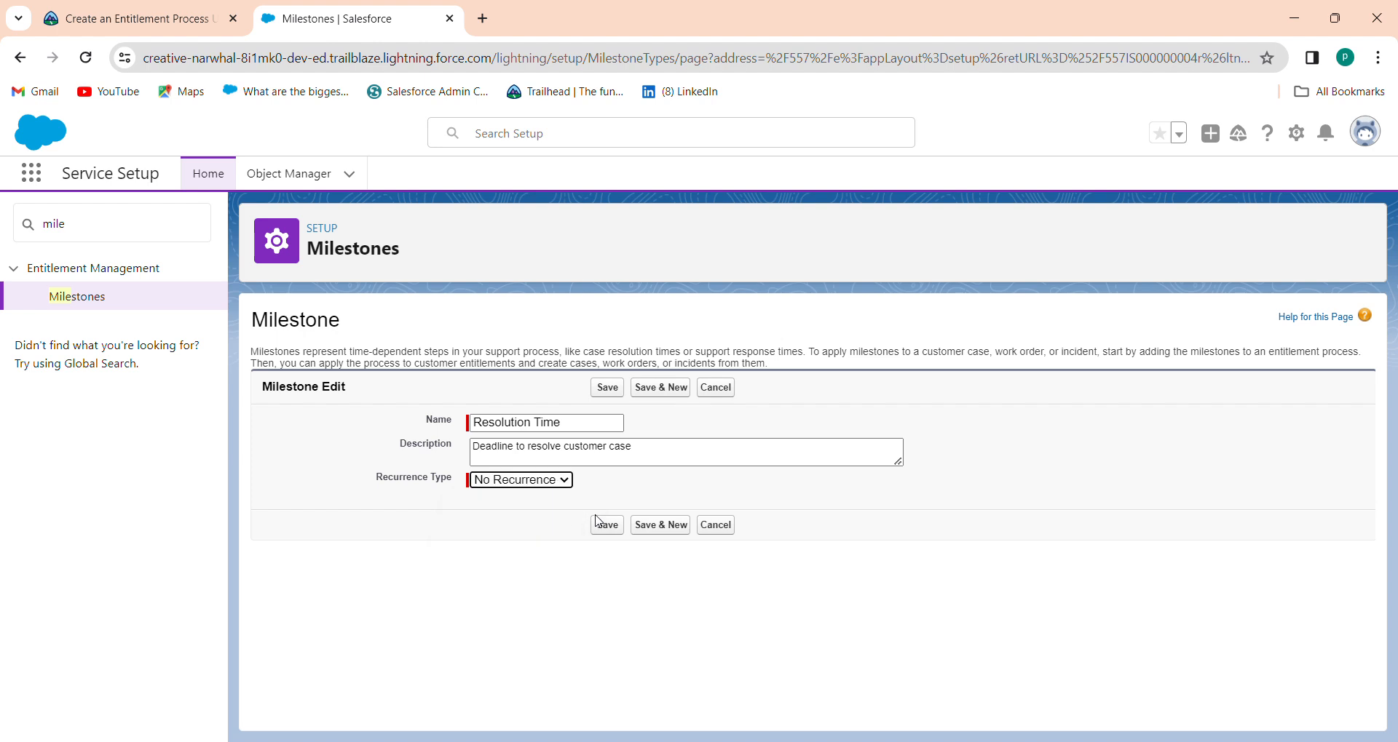
pyautogui.click(138, 21)
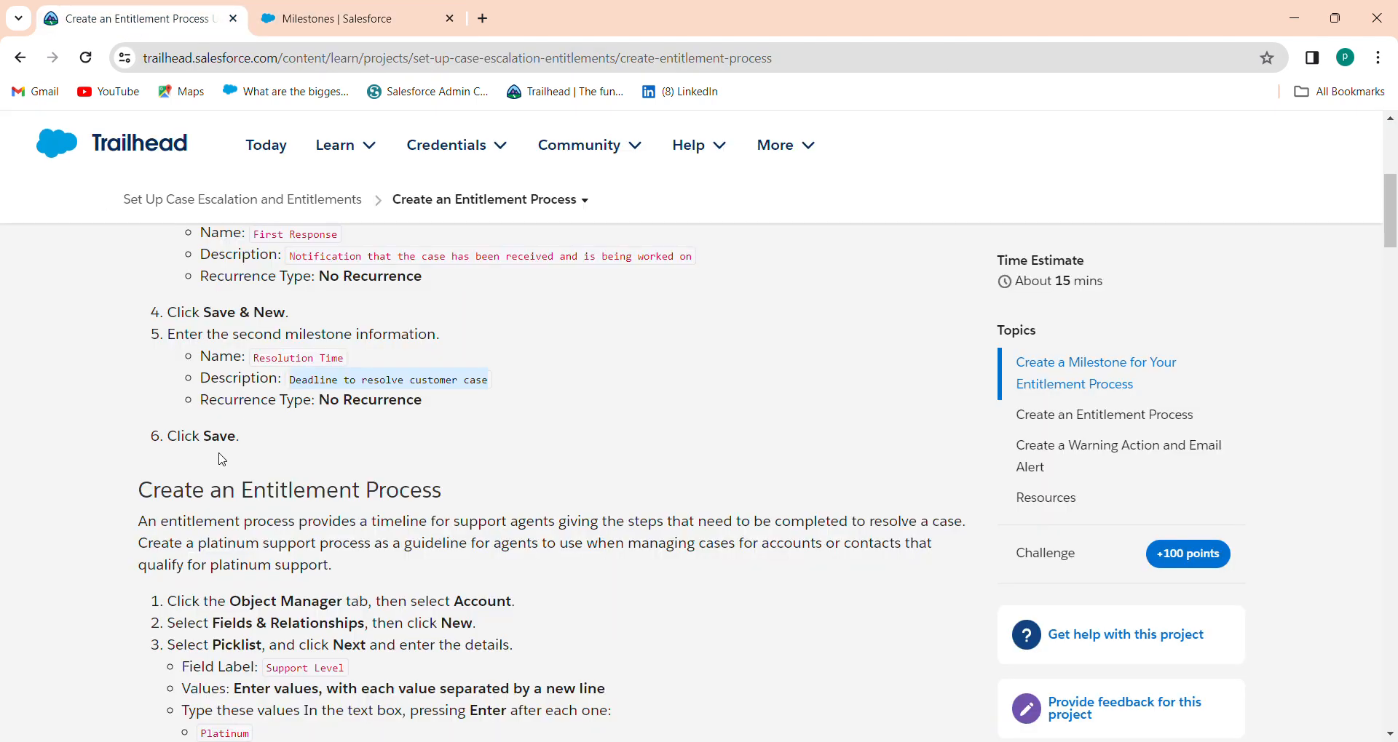
pyautogui.click(314, 10)
pyautogui.click(604, 523)
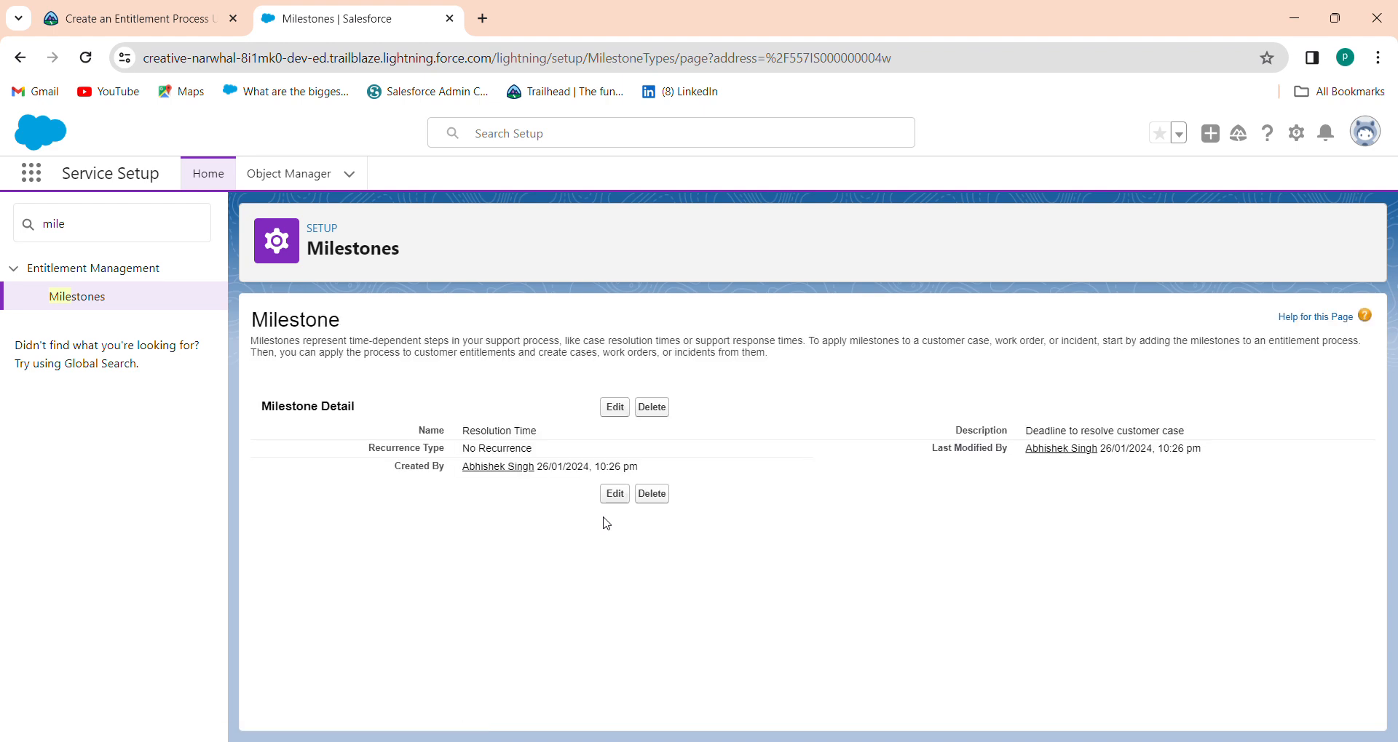
# - Read the Create an Entitlement Process instructions on Trailhead, and find and open the Account object in Object Manager
pyautogui.click(177, 10)
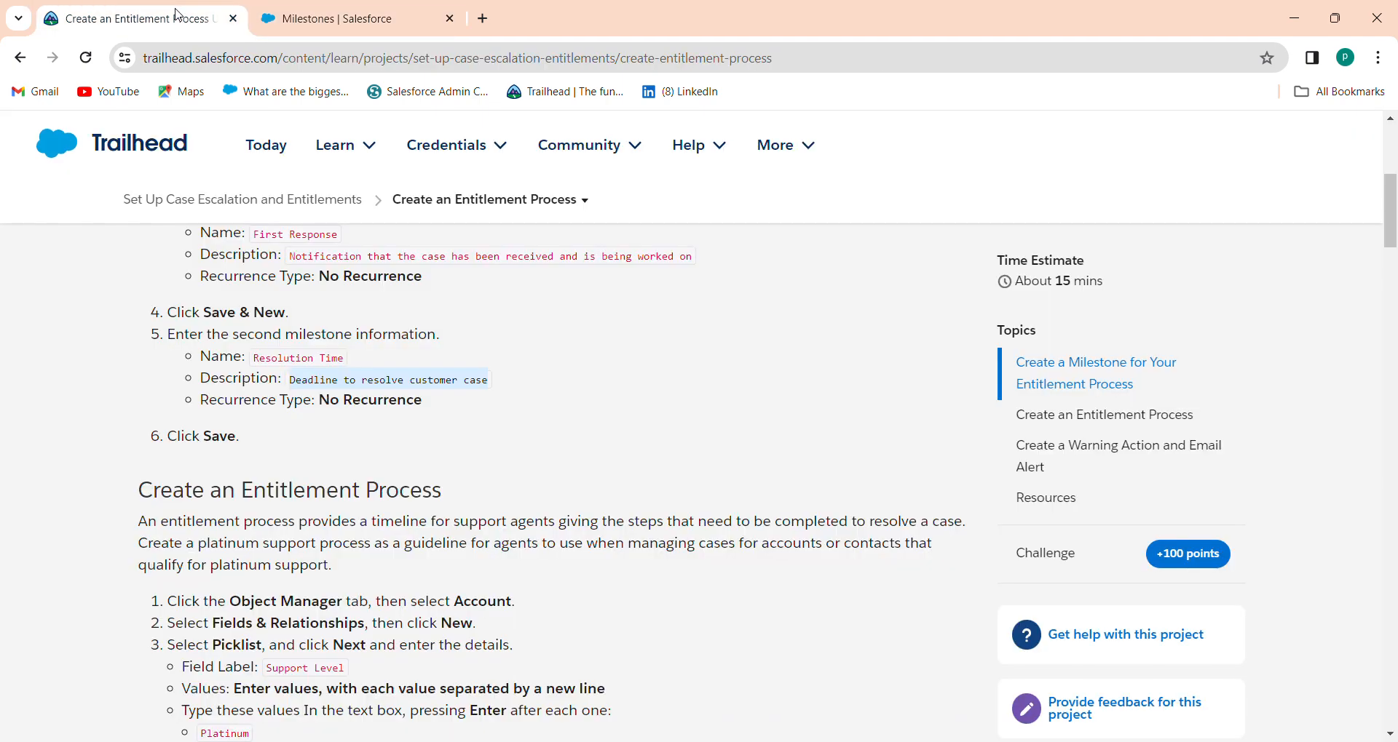
pyautogui.moveTo(1392, 209); pyautogui.dragTo(1391, 237)
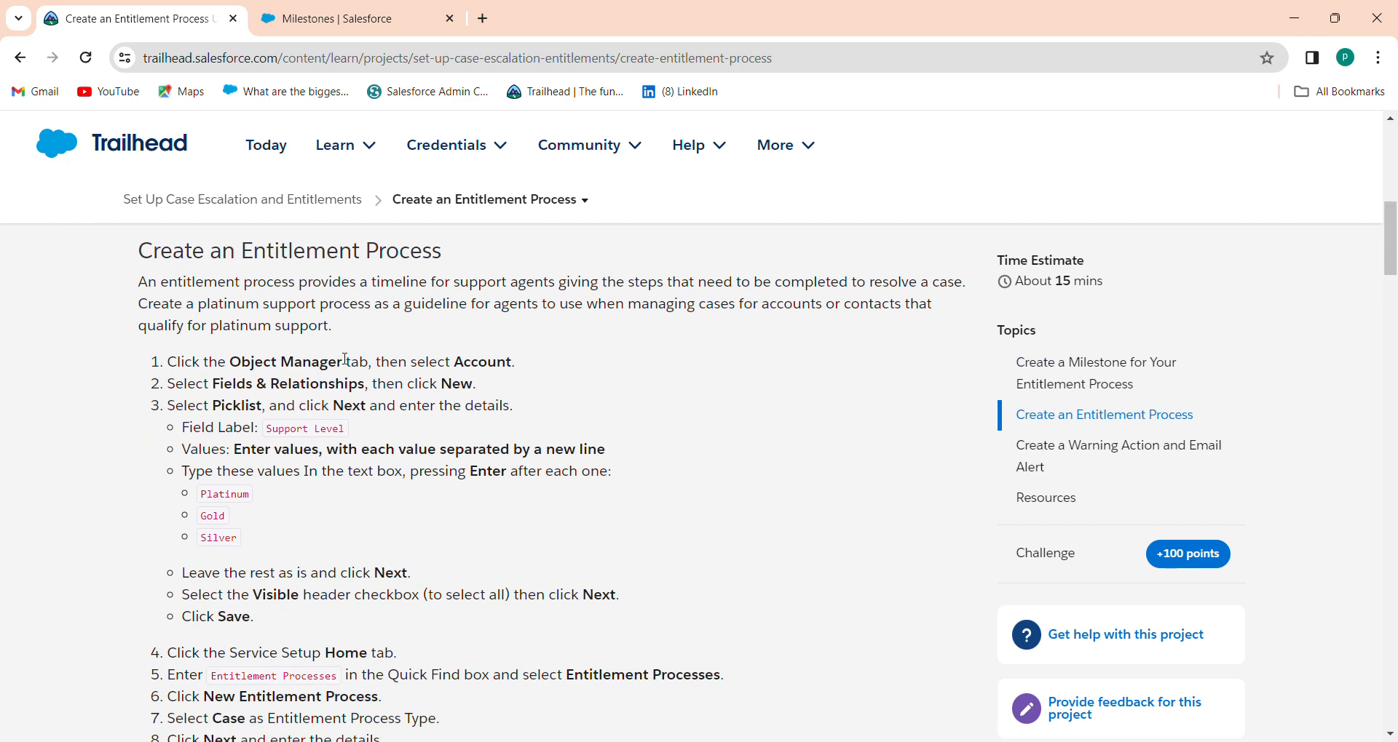
pyautogui.click(377, 9)
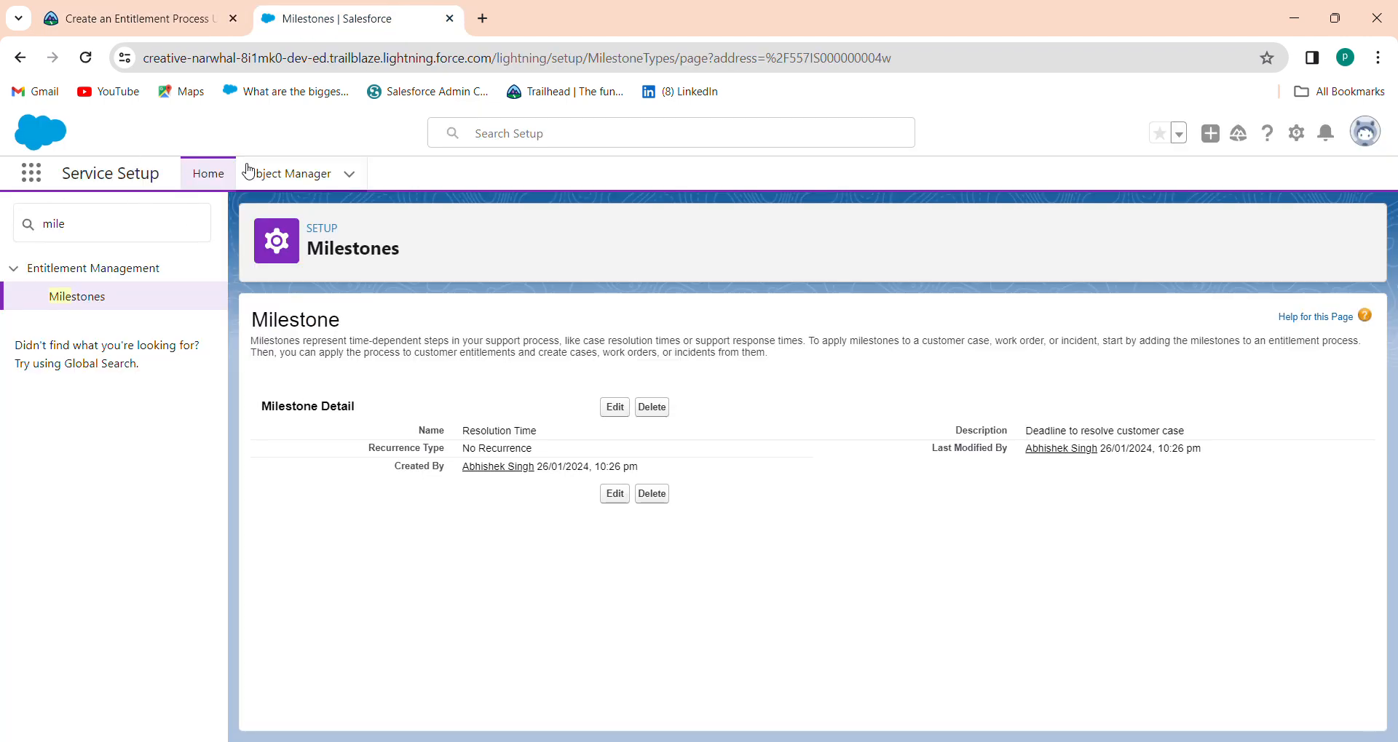
pyautogui.click(321, 178)
pyautogui.click(1136, 240)
pyautogui.hotkey('ctrl', 'a')
pyautogui.write('Ac')
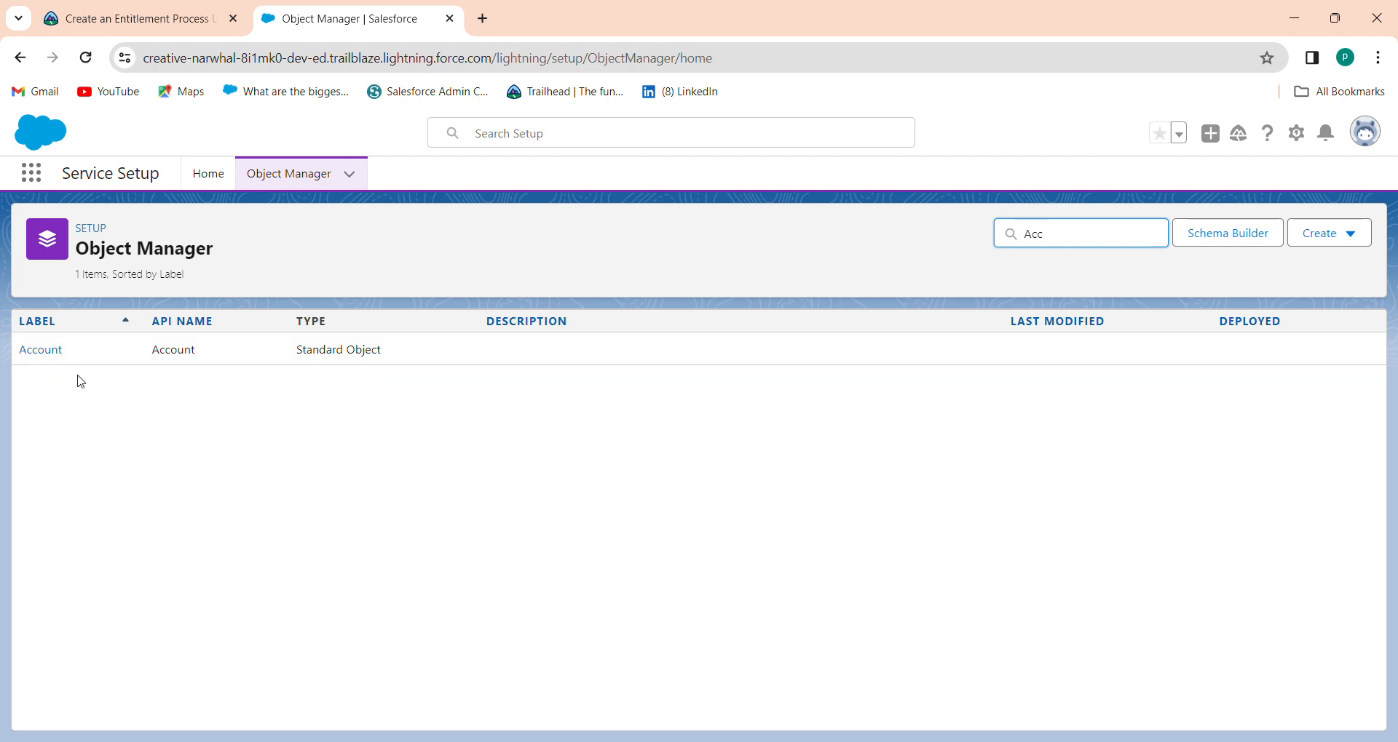
pyautogui.click(40, 351)
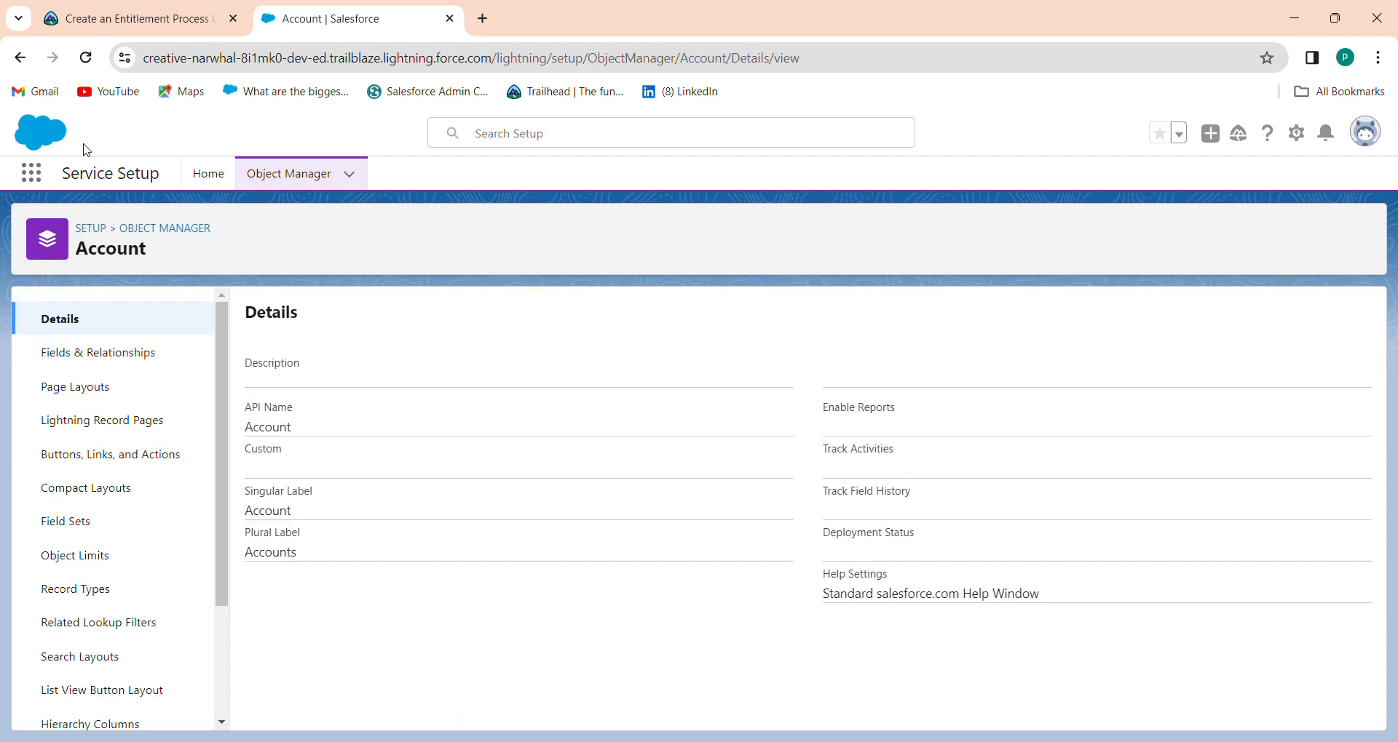
# - Start a new custom field in the Account object's Fields & Relationships, following the Trailhead instructions
pyautogui.click(131, 9)
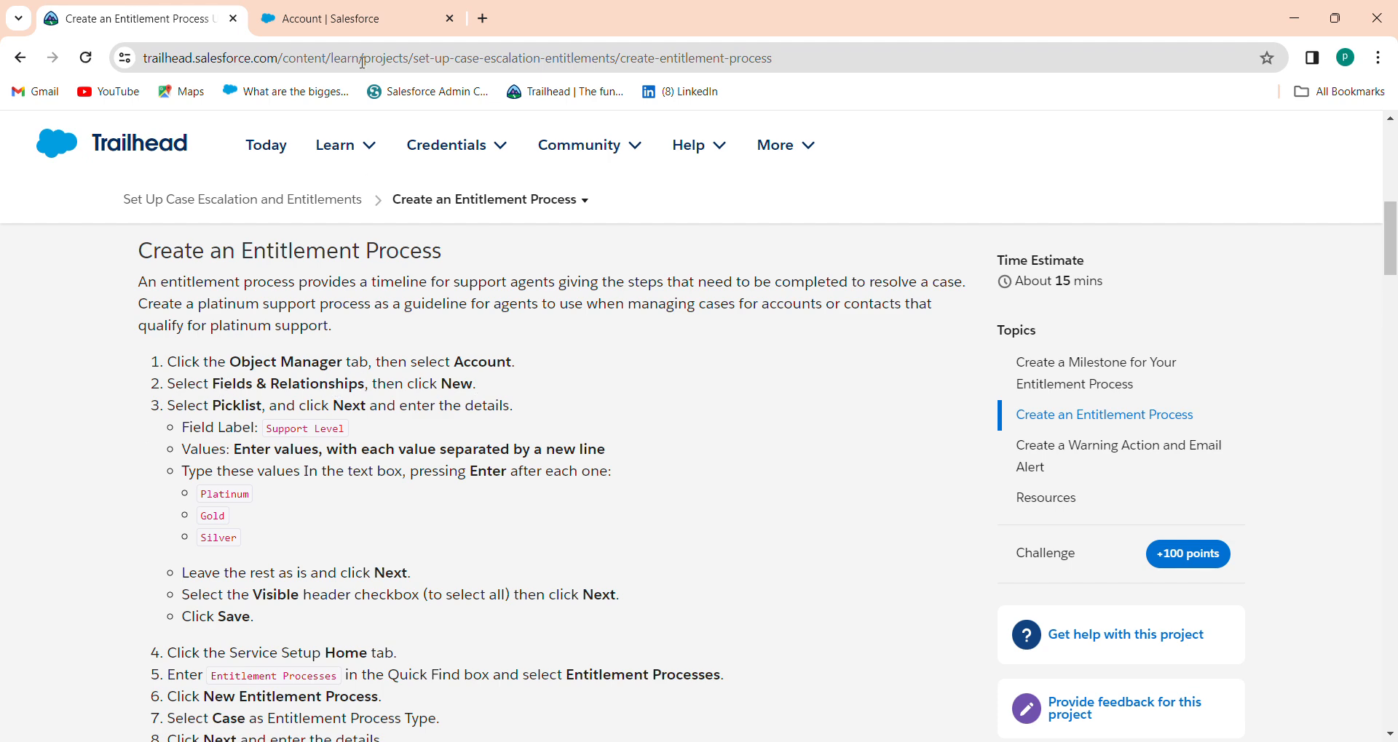
pyautogui.click(343, 19)
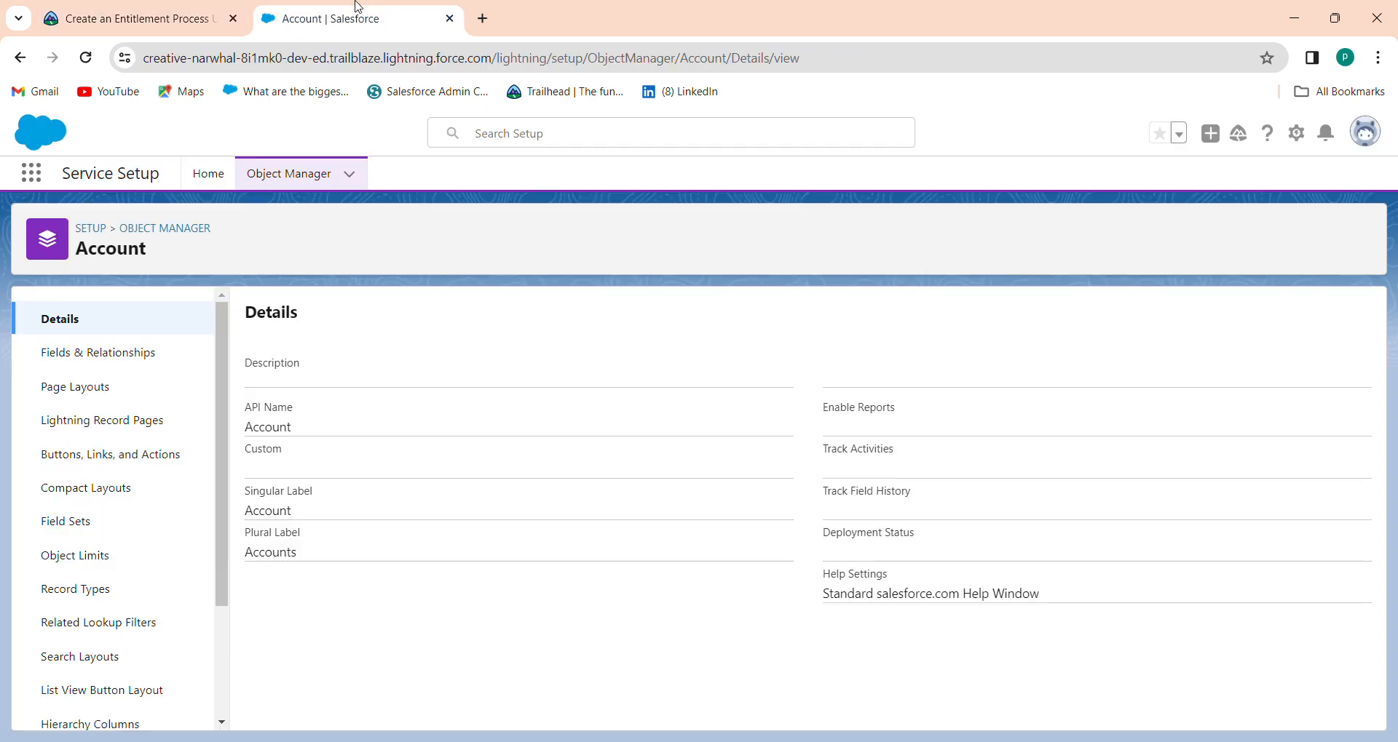
pyautogui.click(105, 355)
pyautogui.click(987, 317)
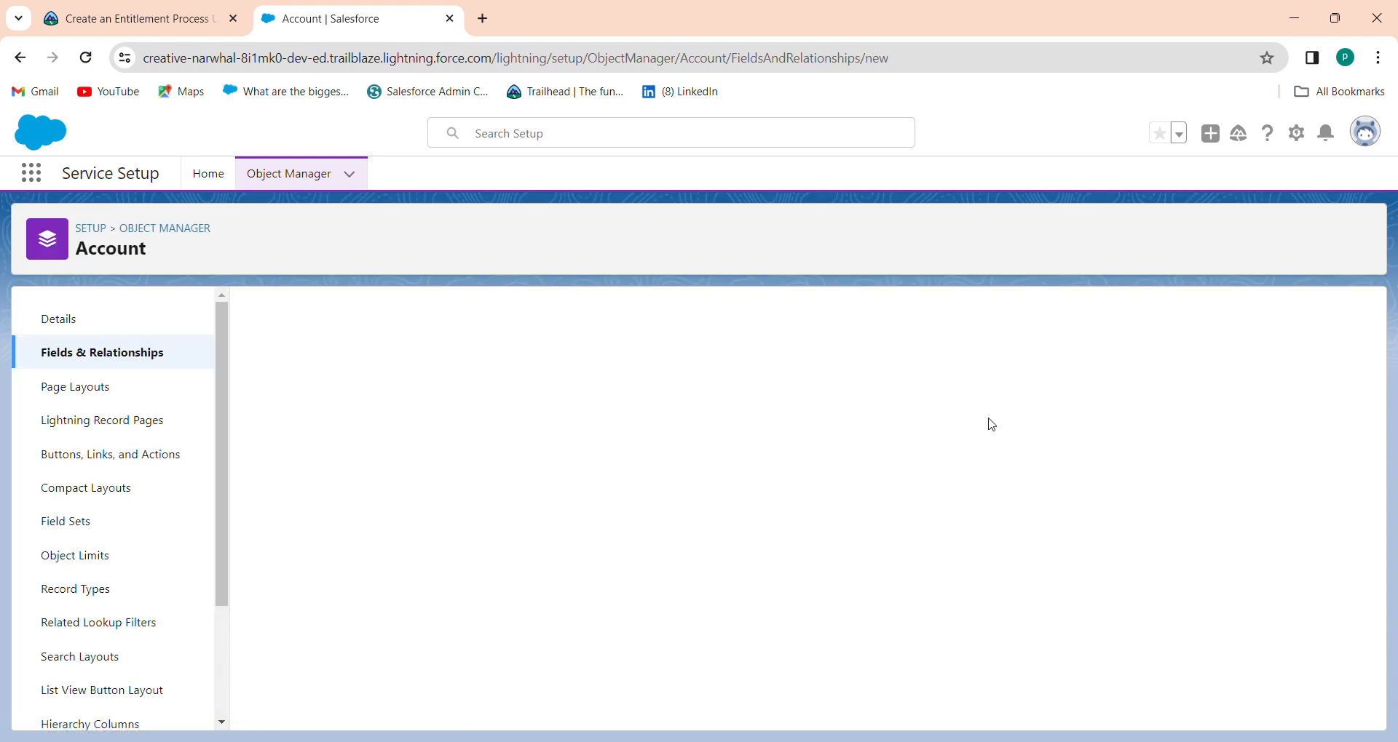
# - Copy the field label Support Level from Trailhead, choose Picklist as the new field's data type and continue to its details
pyautogui.click(129, 12)
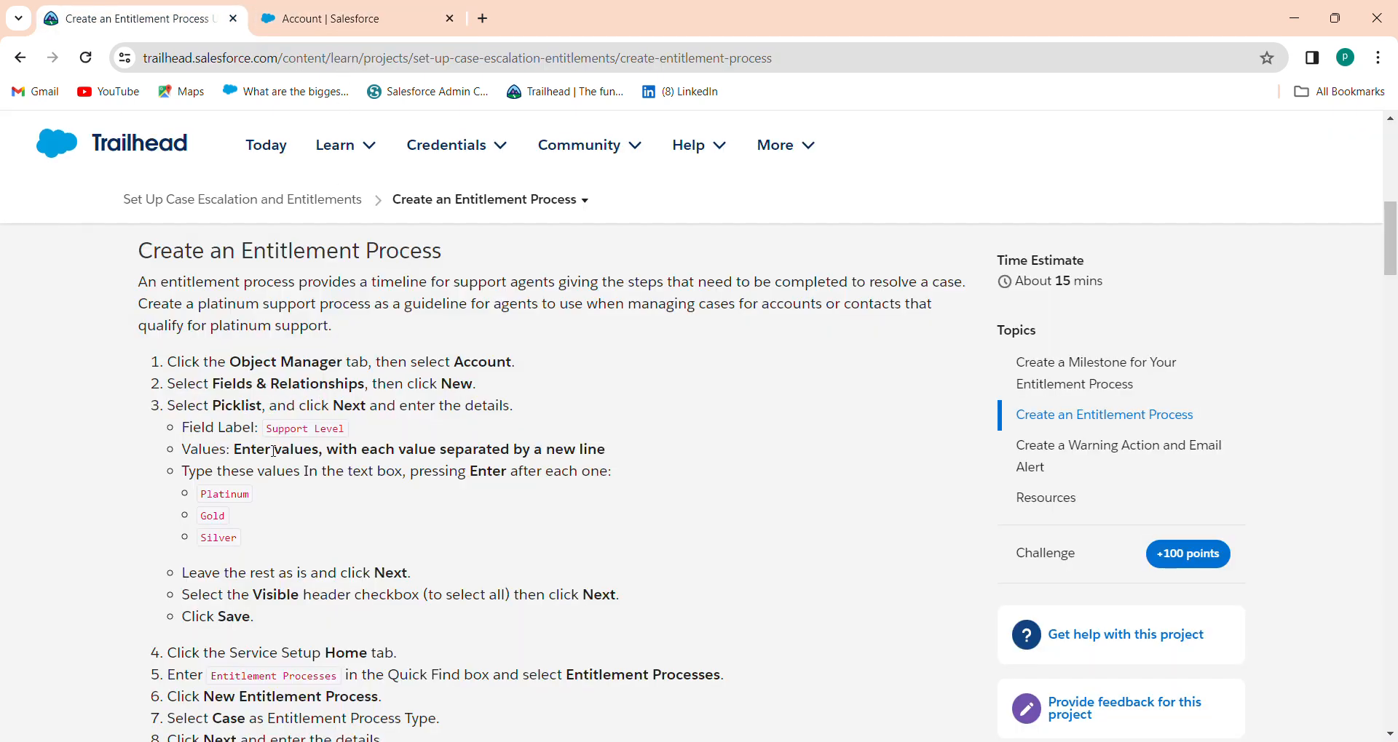
pyautogui.moveTo(281, 431); pyautogui.dragTo(364, 432)
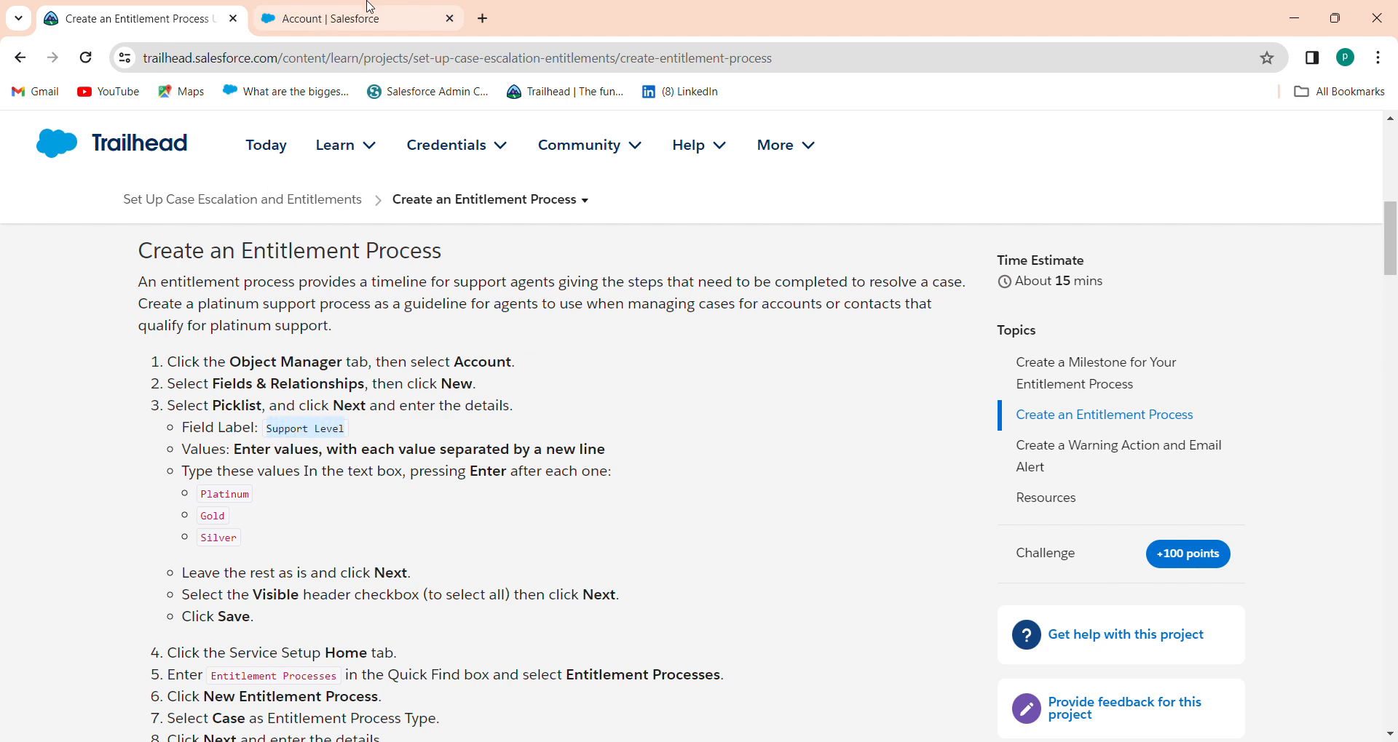
pyautogui.click(327, 18)
pyautogui.moveTo(1378, 486); pyautogui.dragTo(1250, 634)
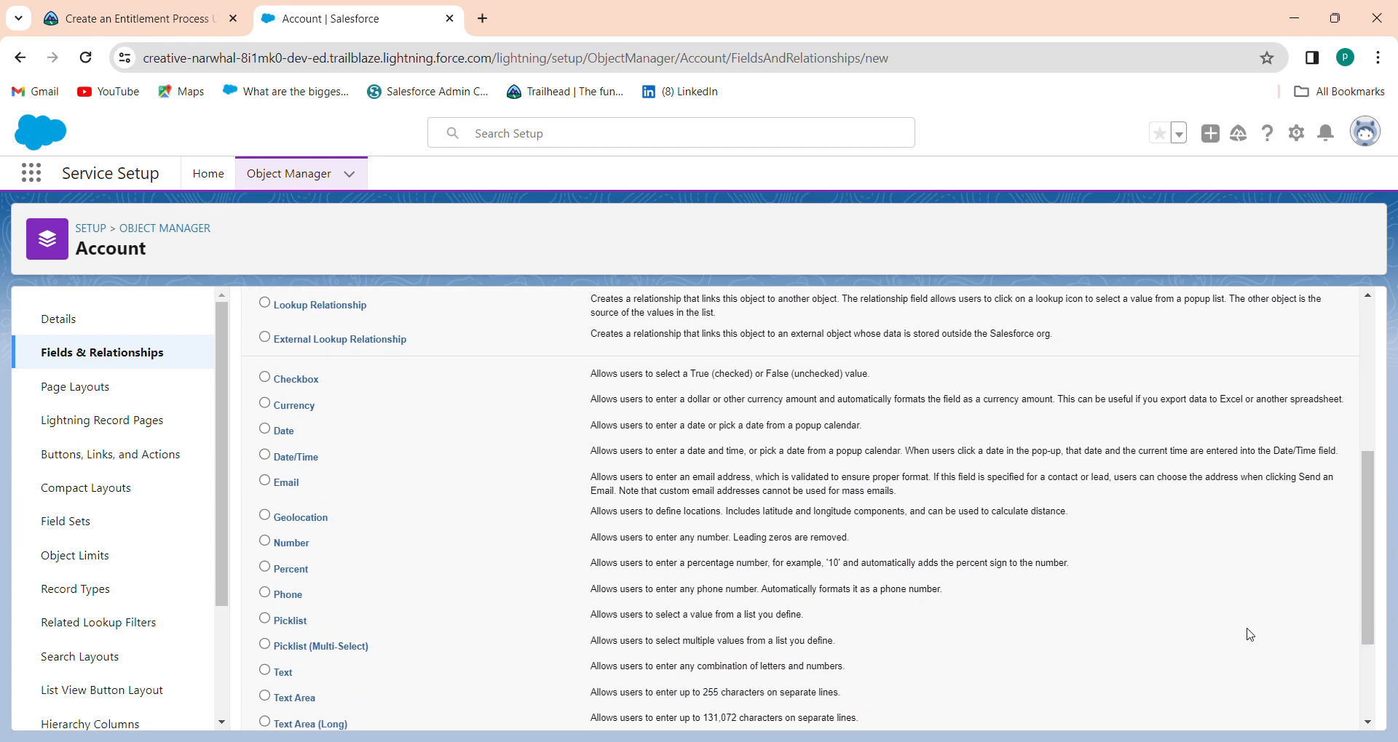
pyautogui.click(290, 623)
pyautogui.moveTo(1372, 592); pyautogui.dragTo(1373, 664)
pyautogui.click(1294, 710)
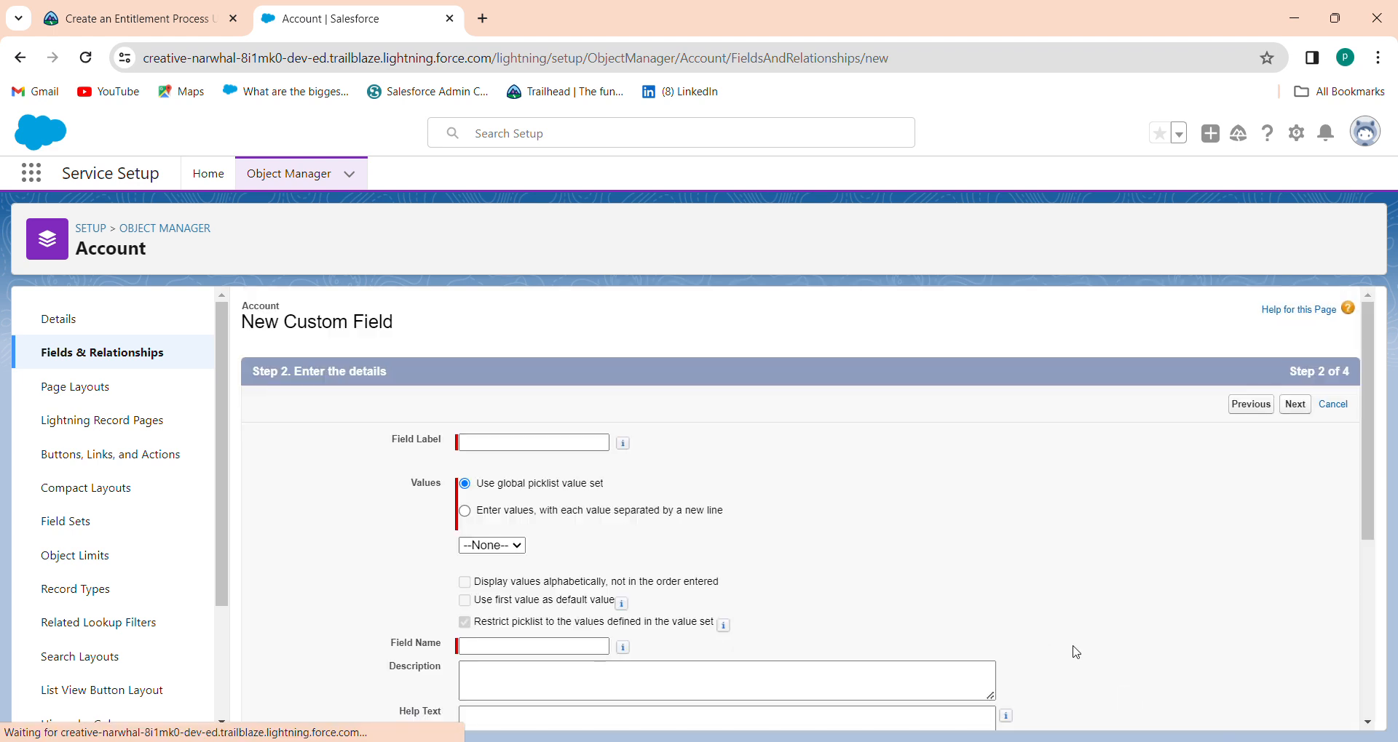
# - Label the new Account picklist field Support Level and let its field name fill in
pyautogui.click(528, 442)
pyautogui.write('Support Level')
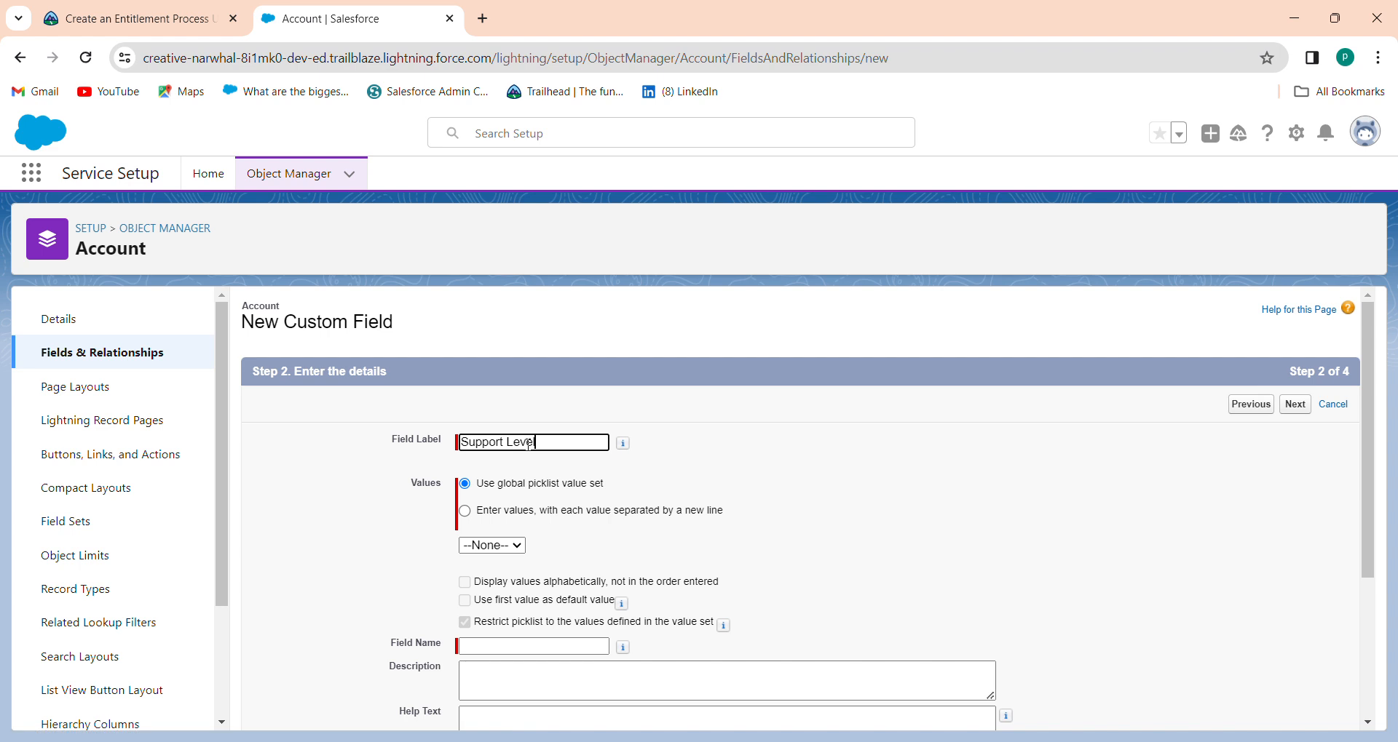
pyautogui.press('Tab')
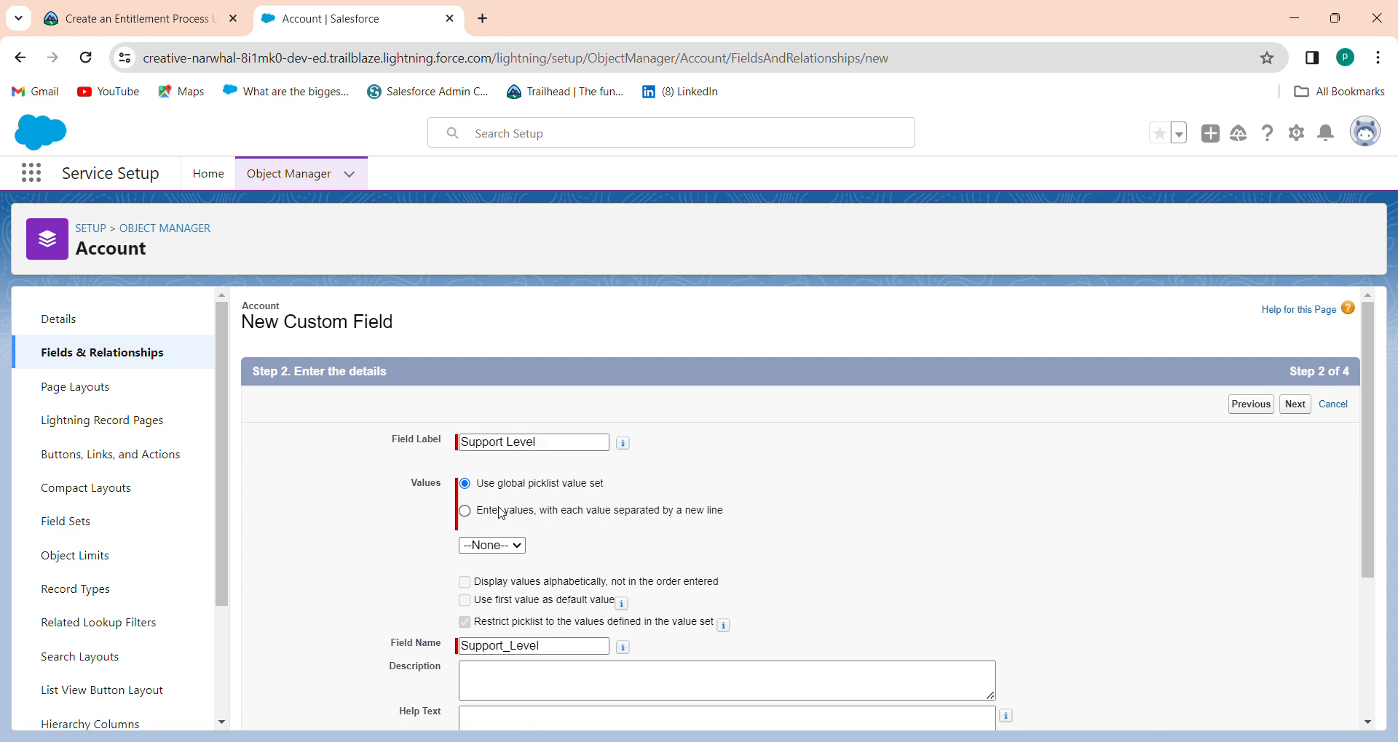
# - Choose to enter the picklist values on separate lines, and copy Platinum, Gold and Silver from Trailhead into the value list
pyautogui.click(501, 513)
pyautogui.click(138, 18)
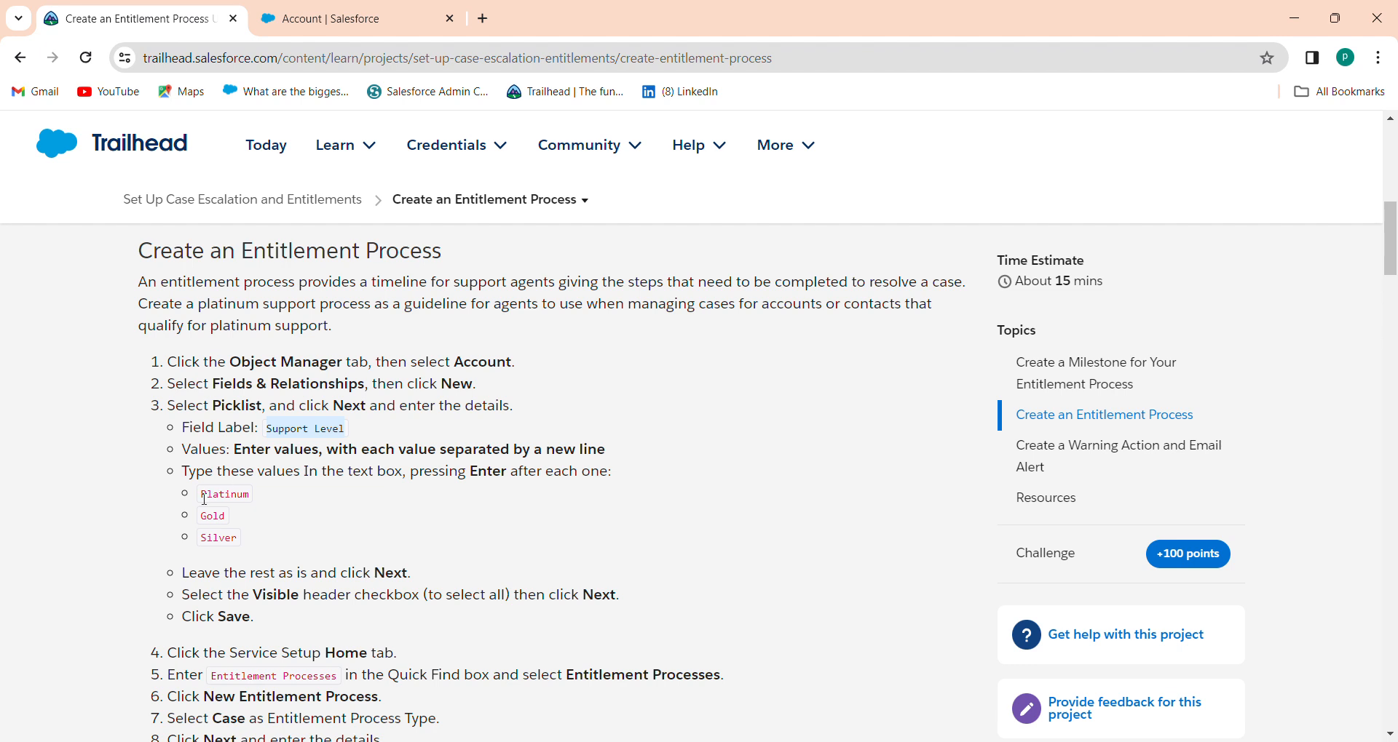
pyautogui.moveTo(204, 500); pyautogui.dragTo(261, 549)
pyautogui.hotkey('ctrl', 'c')
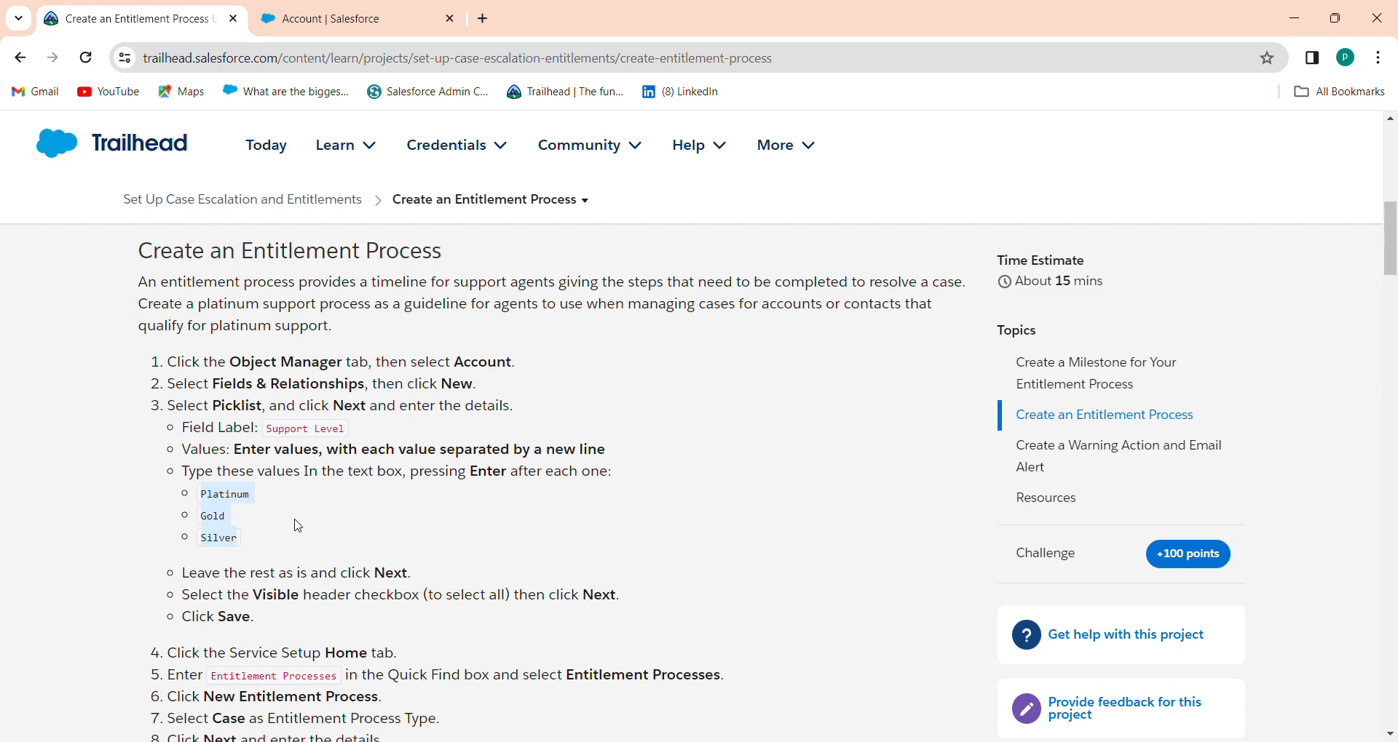
pyautogui.click(337, 7)
pyautogui.click(523, 627)
pyautogui.hotkey('ctrl', 'v')
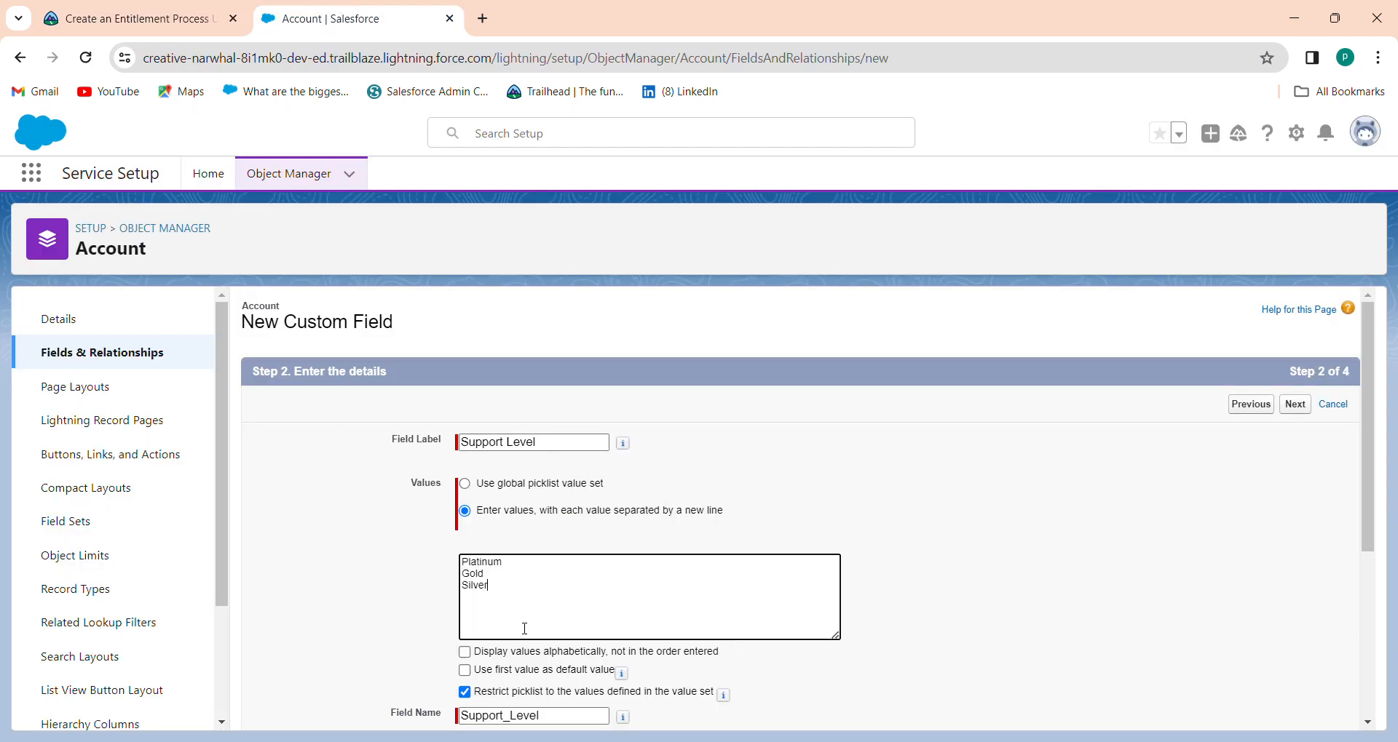
# - Compare the remaining options of the Support Level field with the Trailhead instructions
pyautogui.moveTo(1374, 514); pyautogui.dragTo(1383, 561)
pyautogui.click(141, 10)
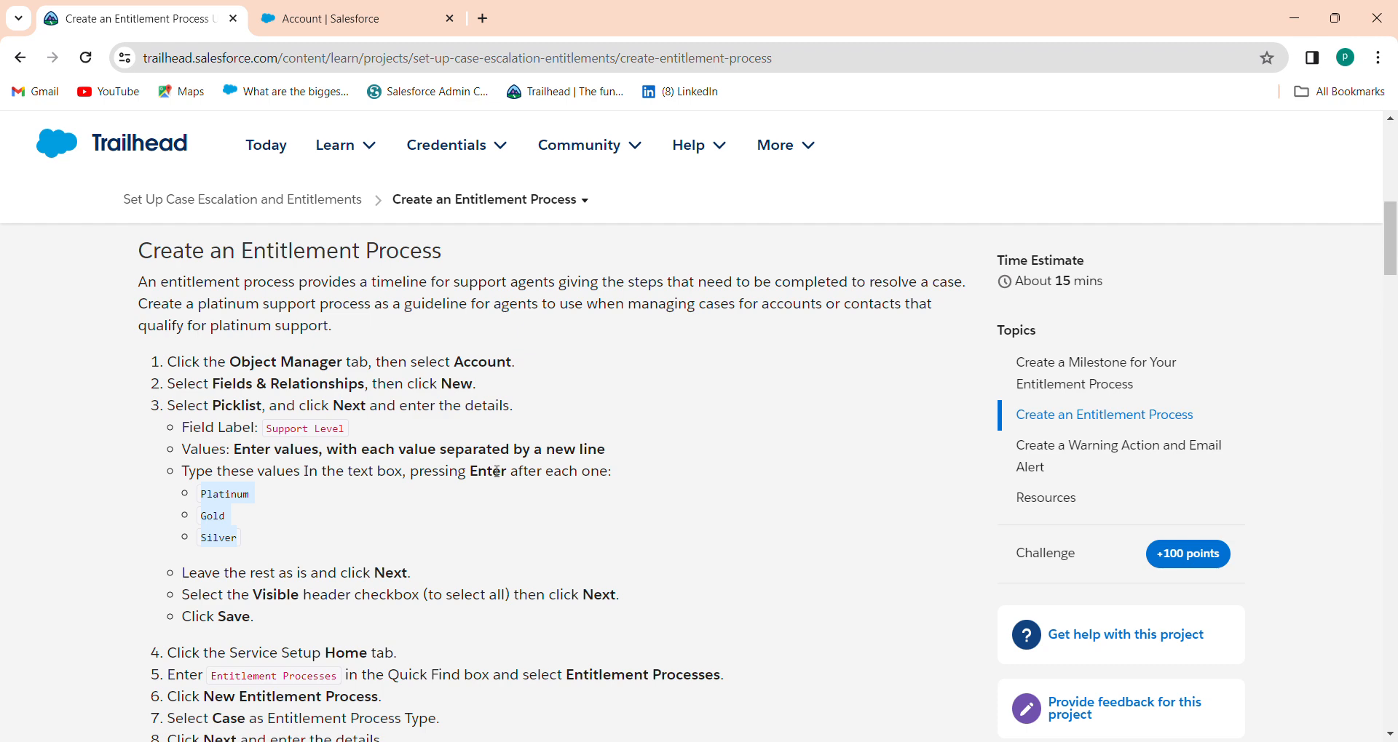
pyautogui.click(333, 9)
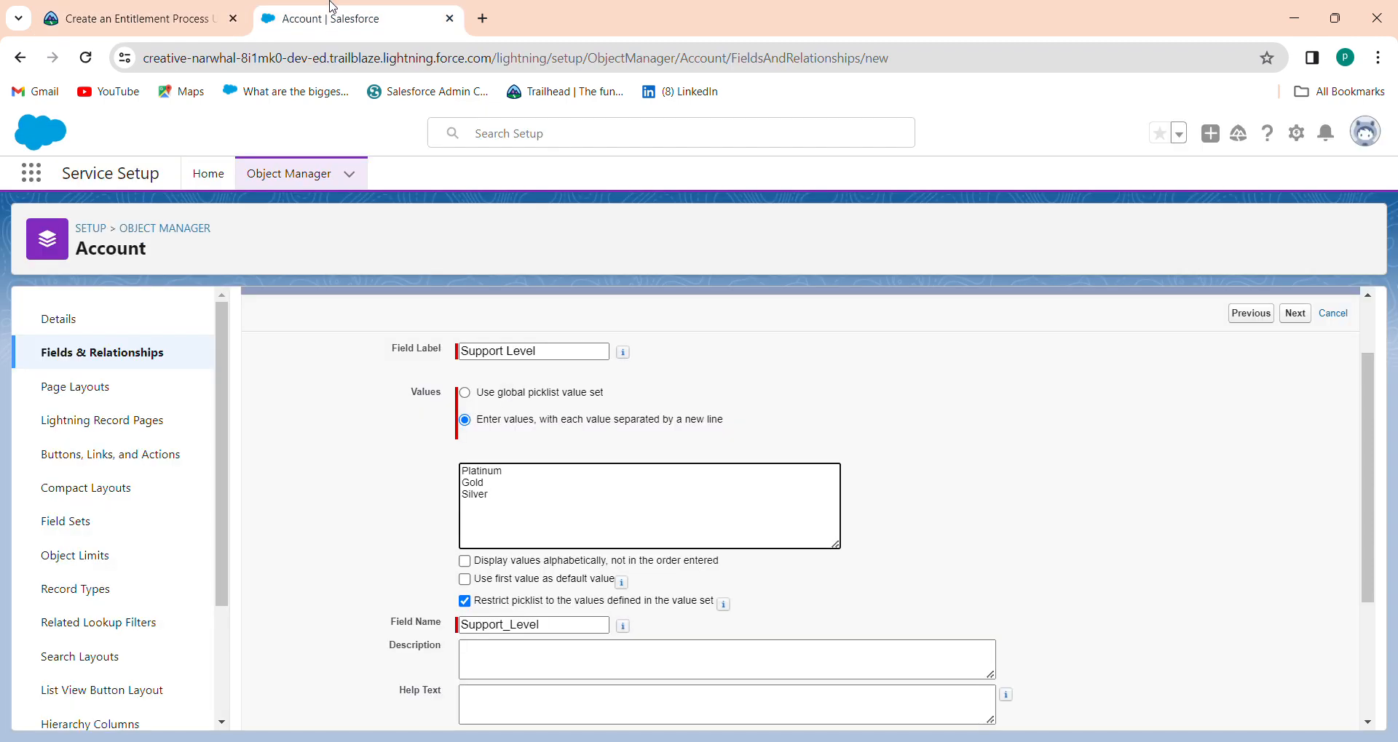
pyautogui.click(133, 12)
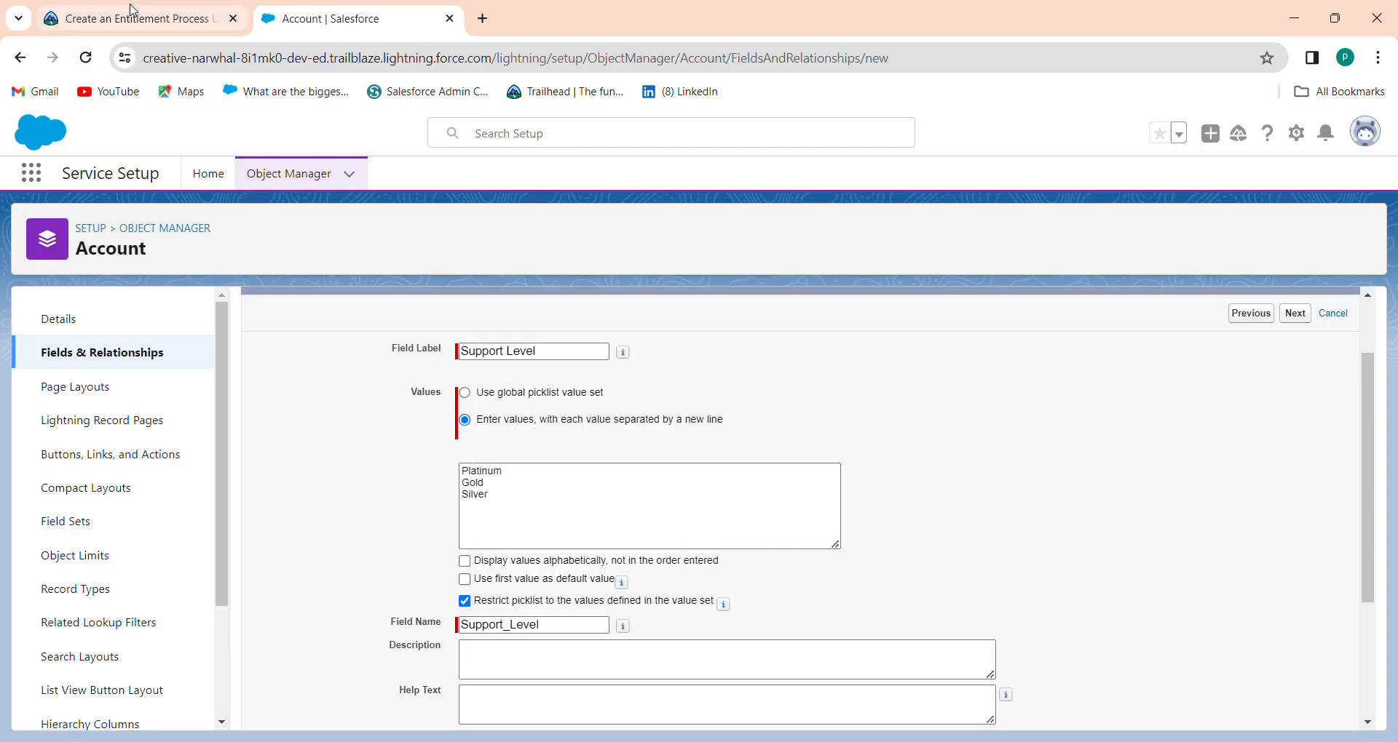
pyautogui.click(371, 555)
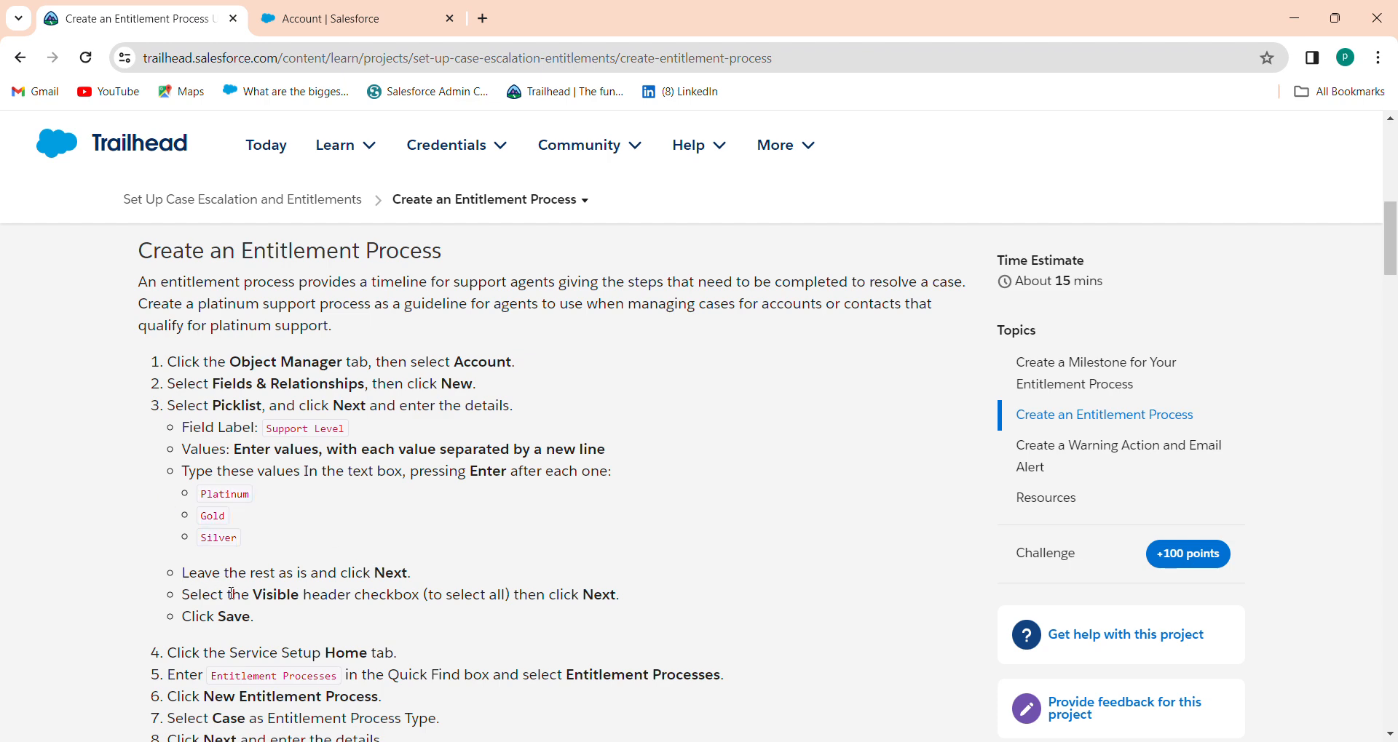
pyautogui.click(364, 11)
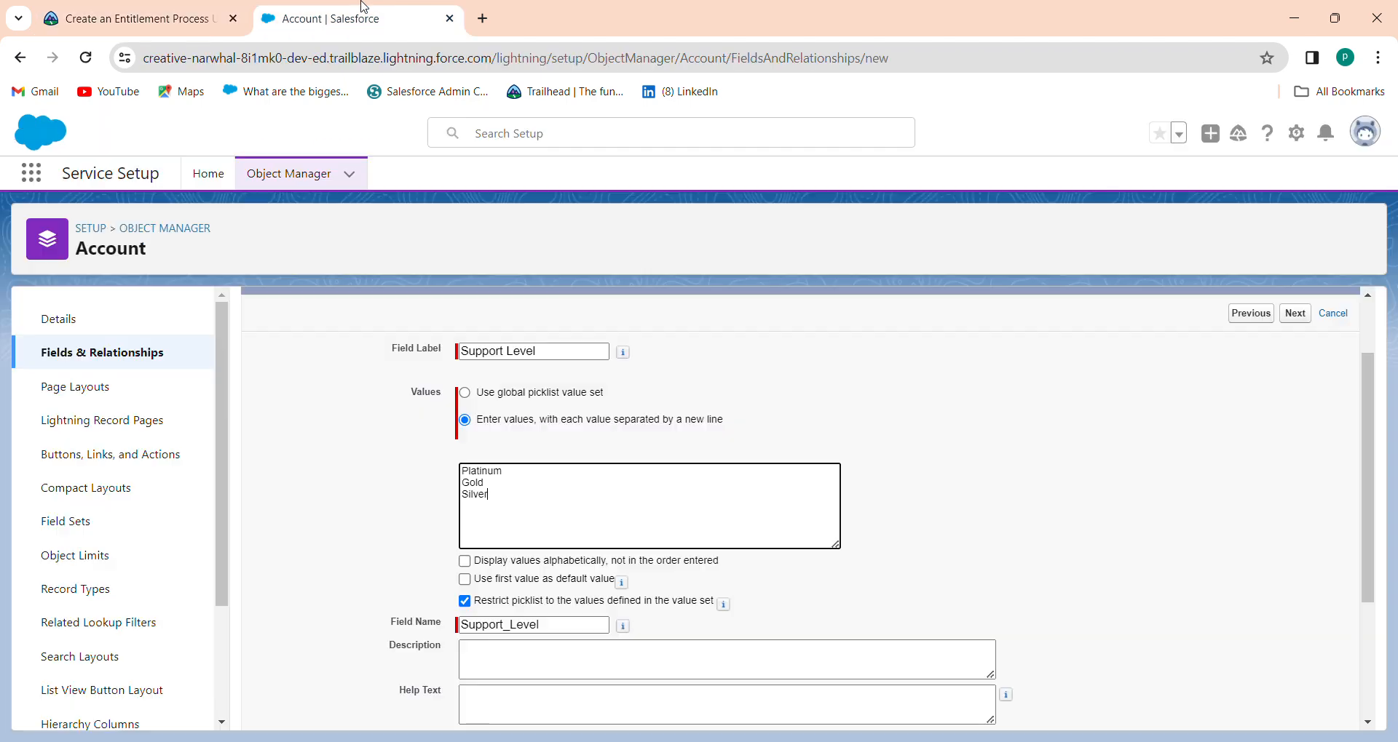
# - Make the Support Level field visible to all profiles, keep it on all Account page layouts, and save it
pyautogui.click(1295, 313)
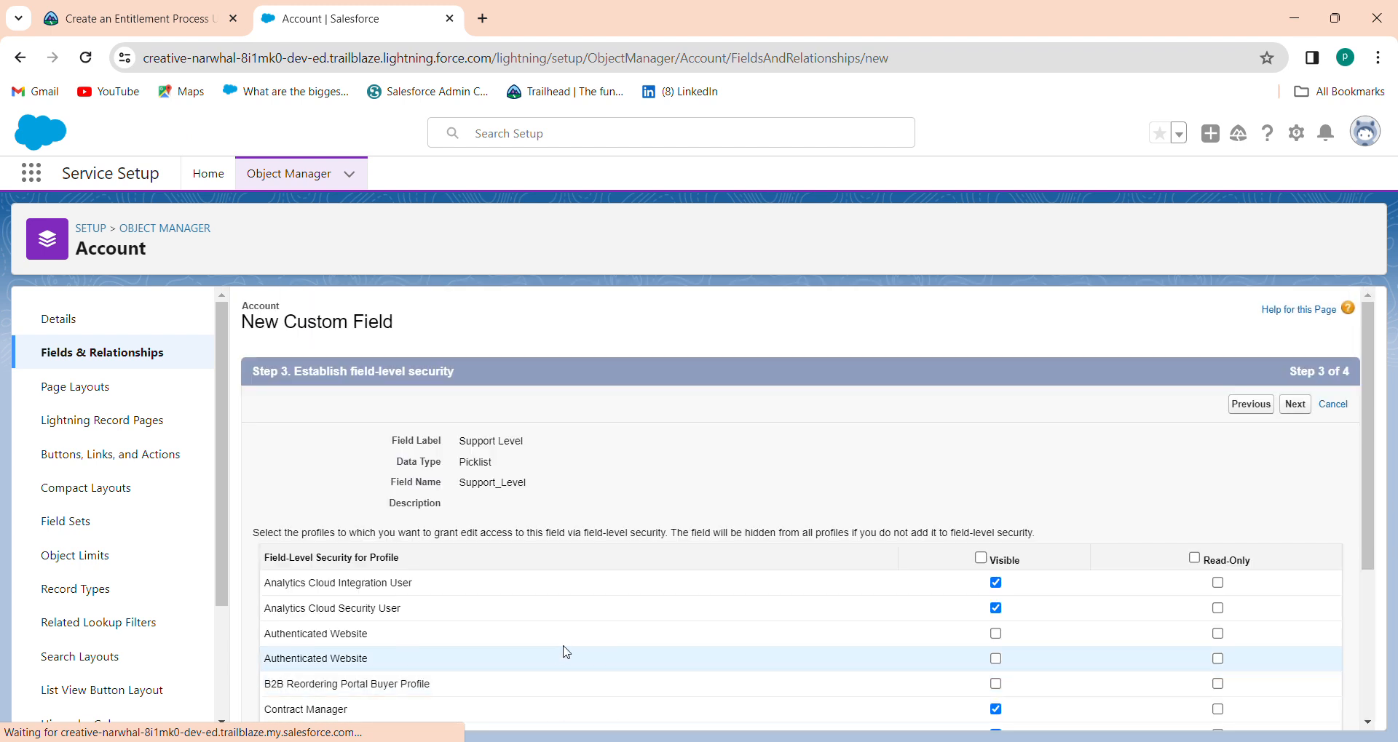
pyautogui.click(167, 10)
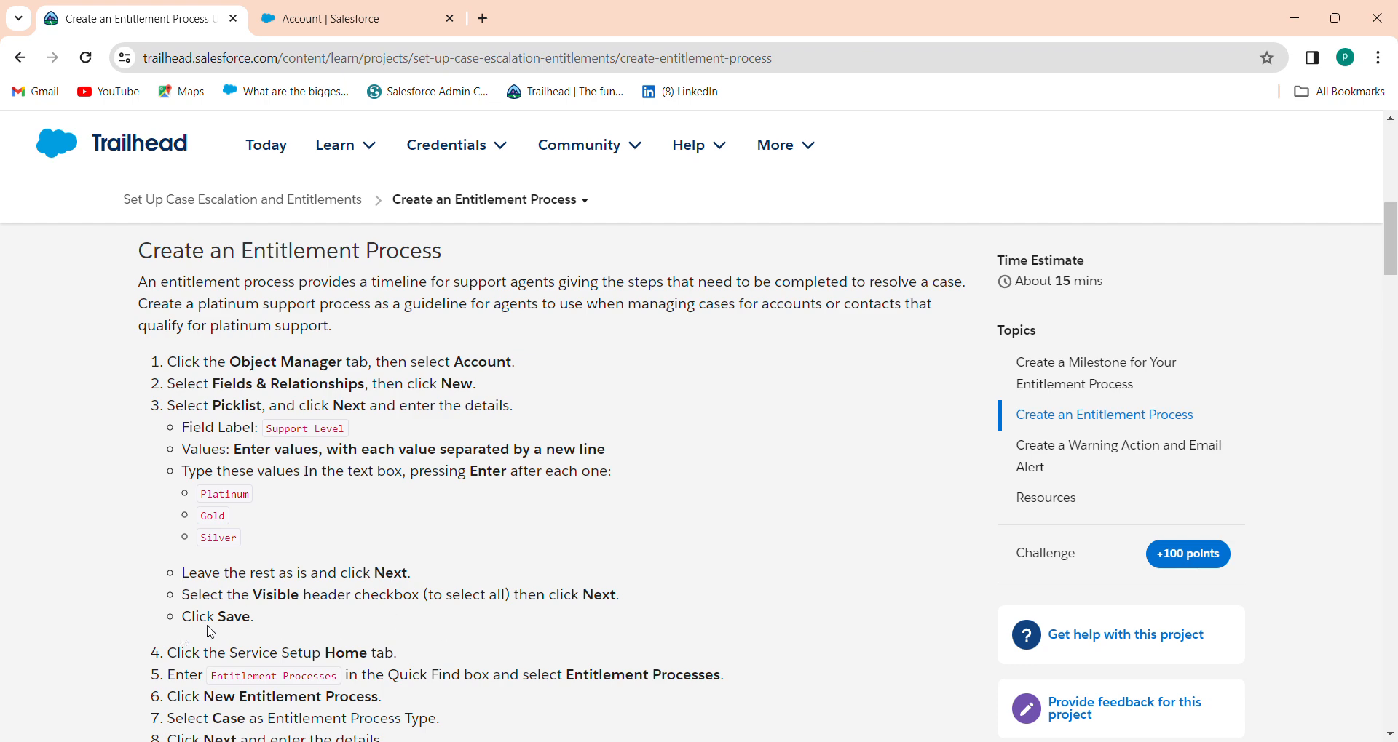
pyautogui.click(425, 8)
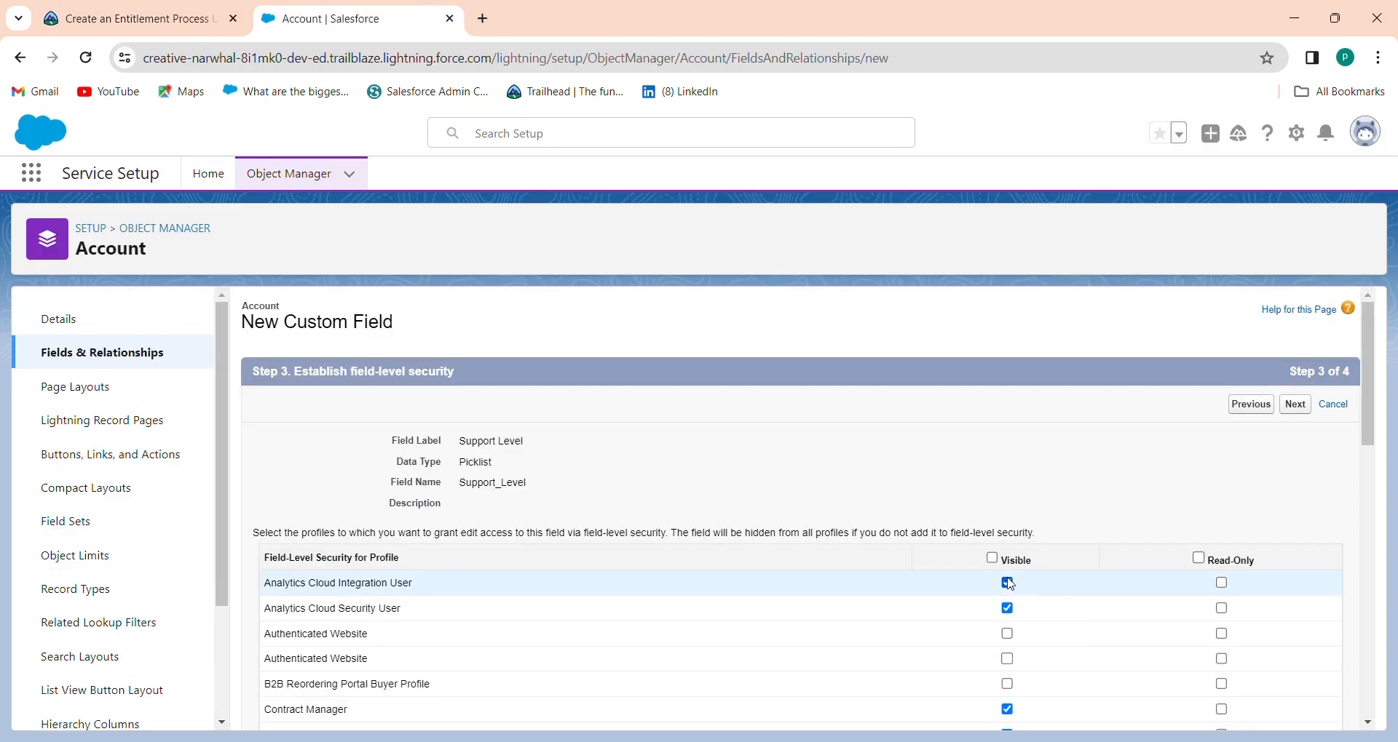
pyautogui.click(992, 559)
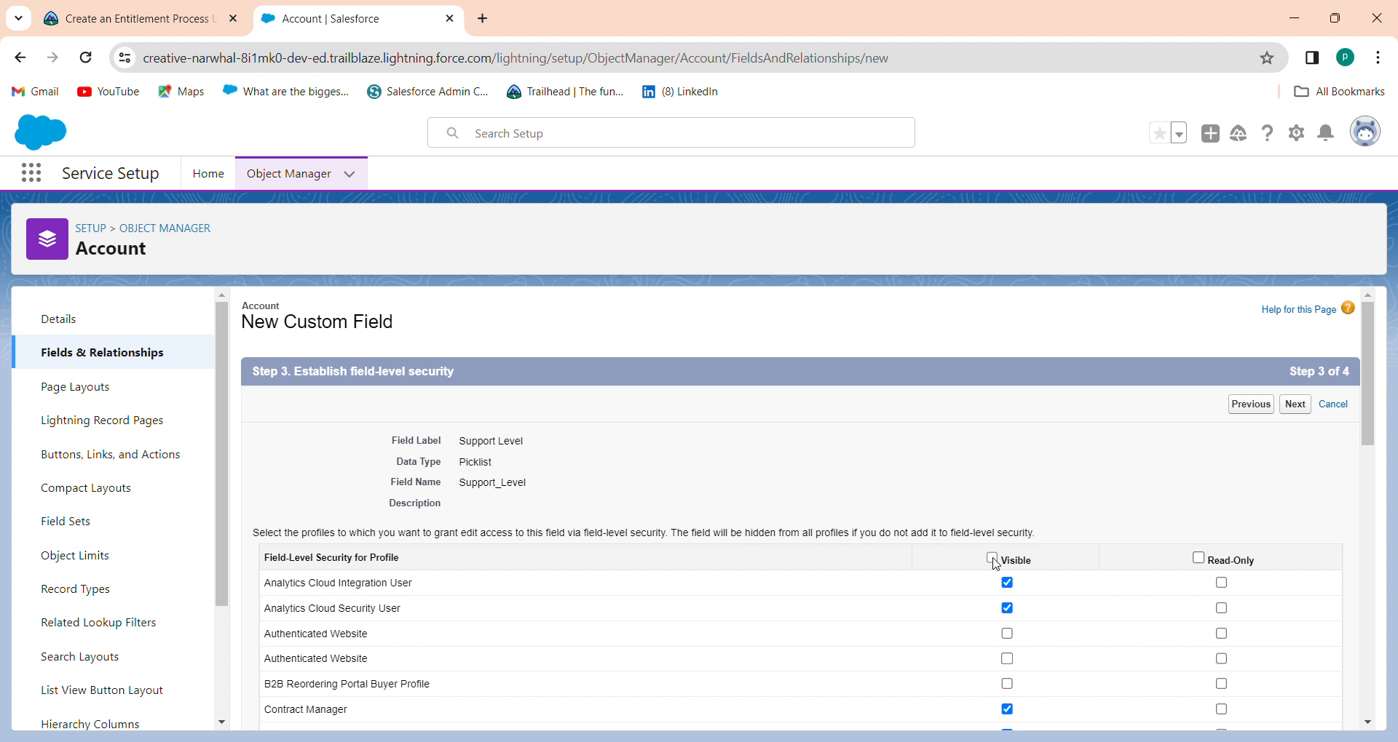
pyautogui.click(1295, 404)
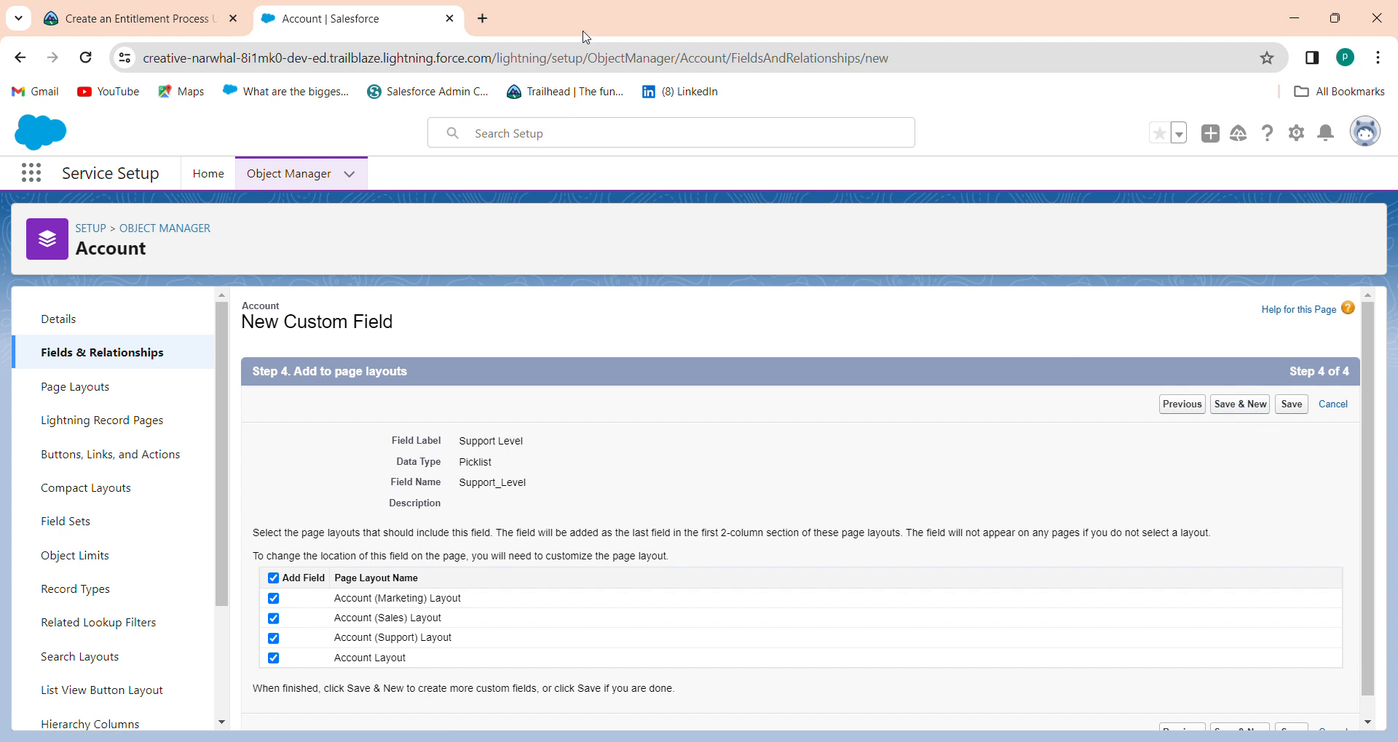
pyautogui.click(1292, 405)
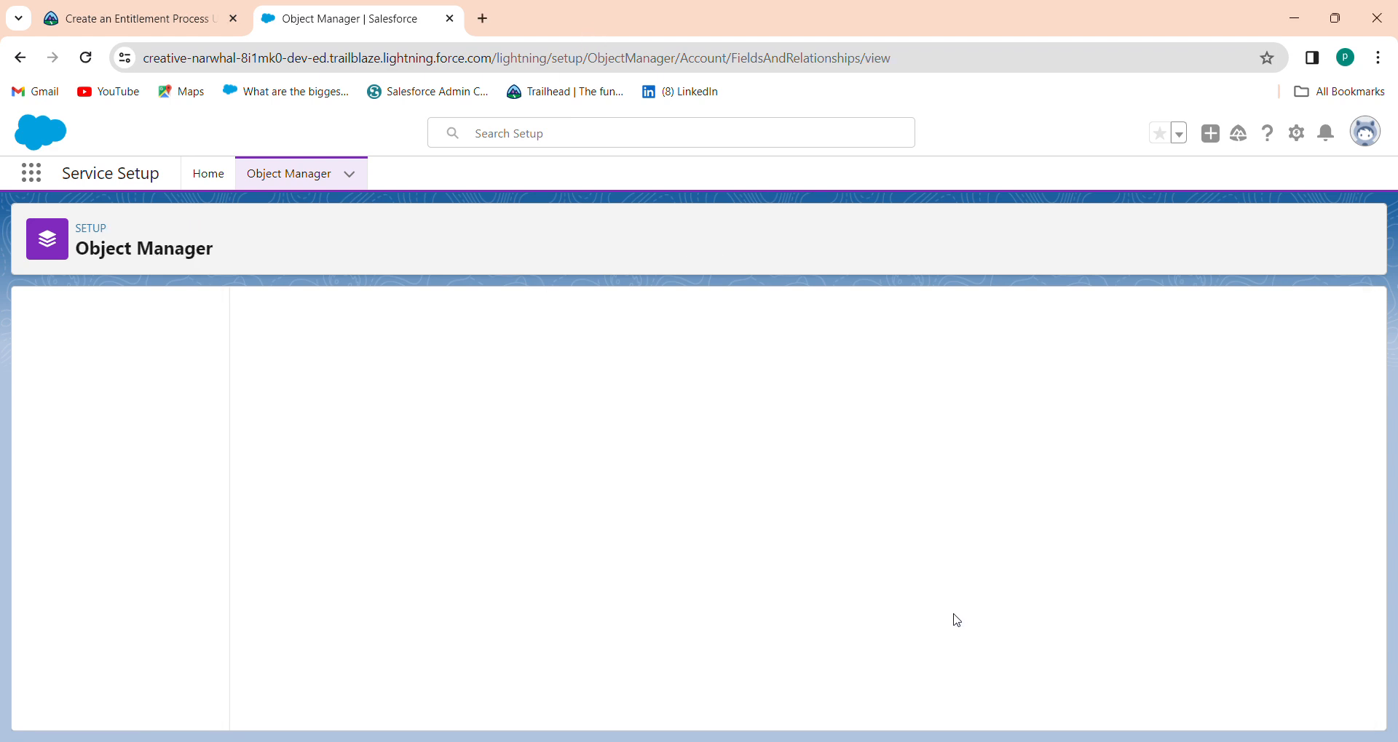
# - Consult the next Trailhead instructions, open Service Setup Home in a new browser tab and close the old Account tab
pyautogui.click(51, 9)
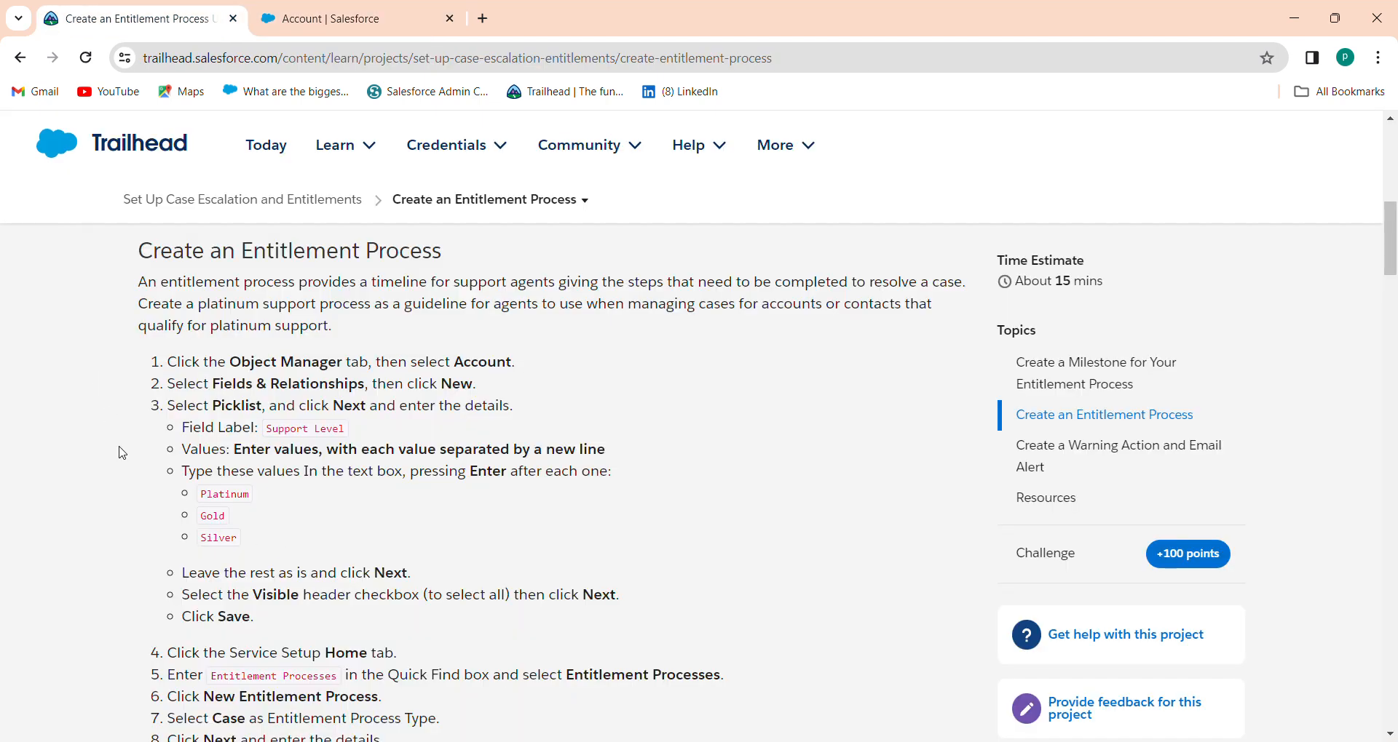
pyautogui.moveTo(1388, 230); pyautogui.dragTo(1388, 277)
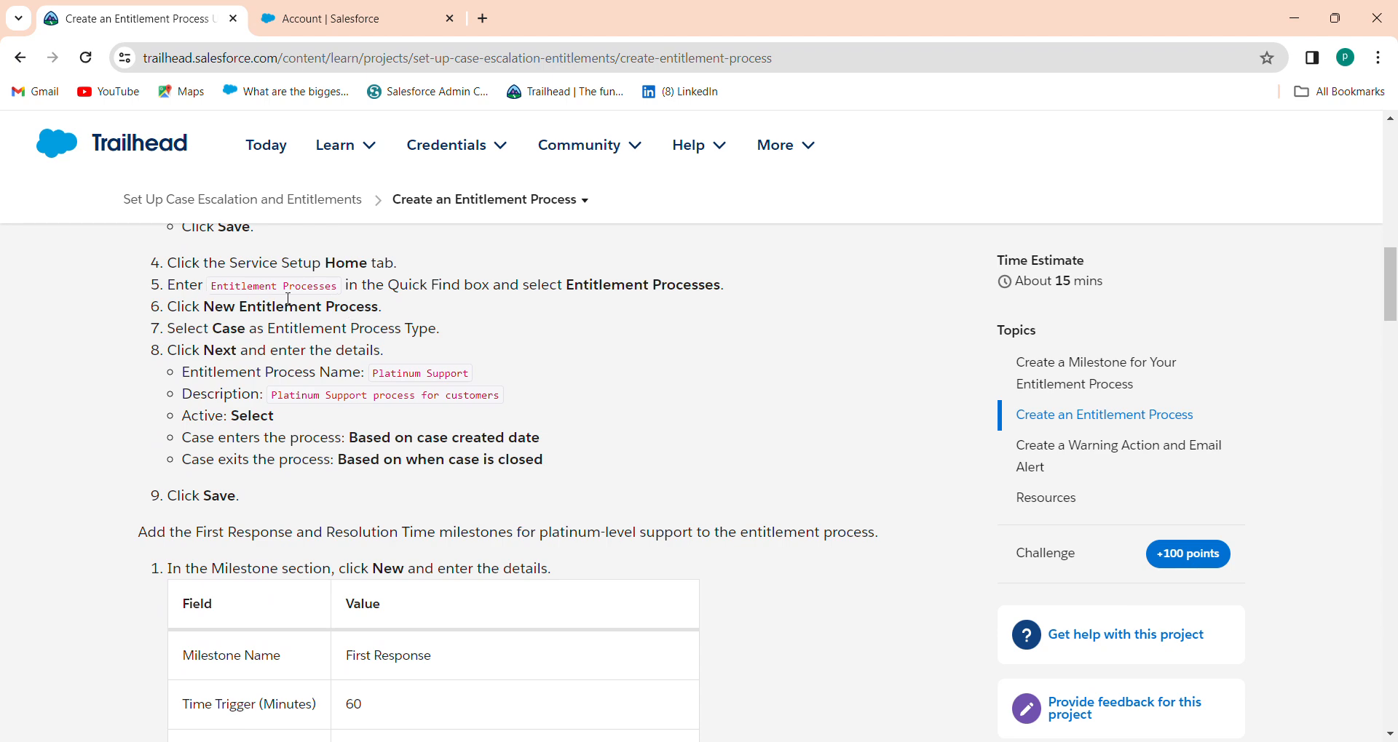
pyautogui.click(328, 18)
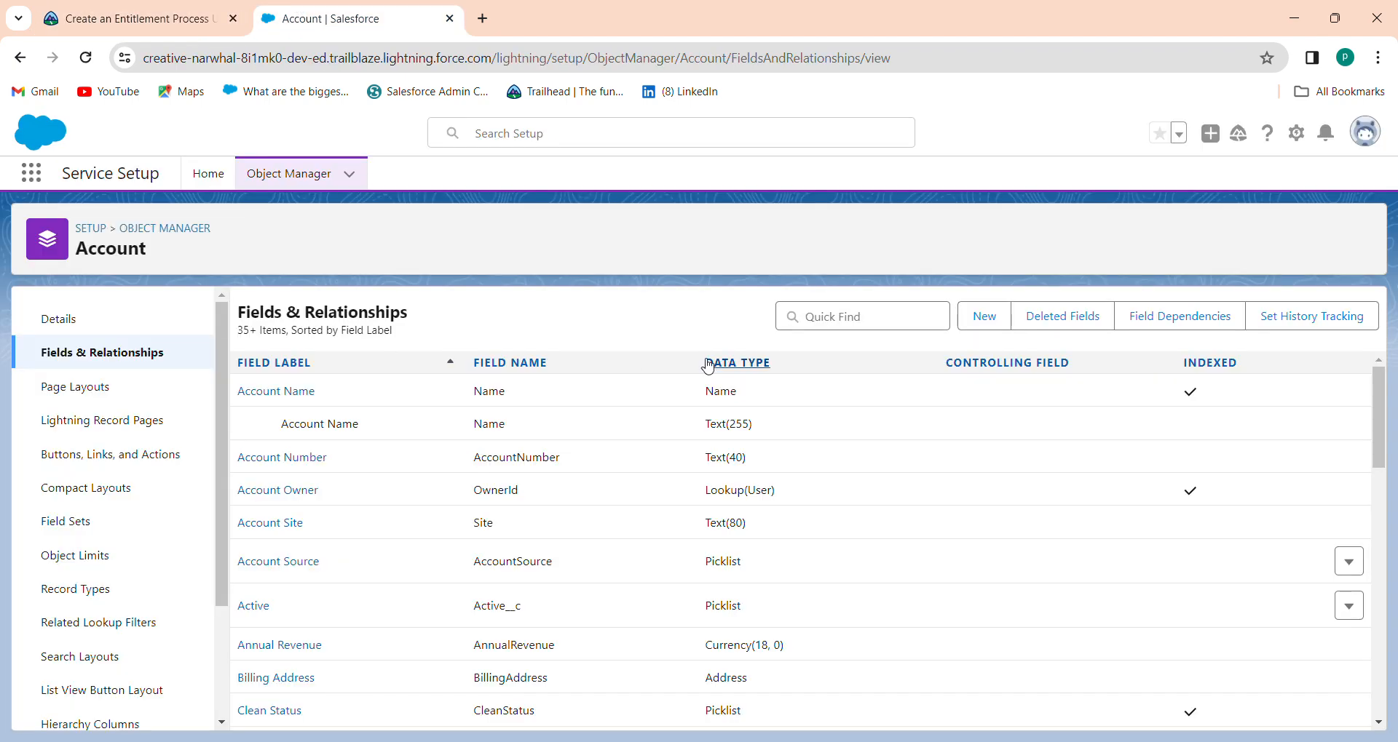
pyautogui.click(1301, 146)
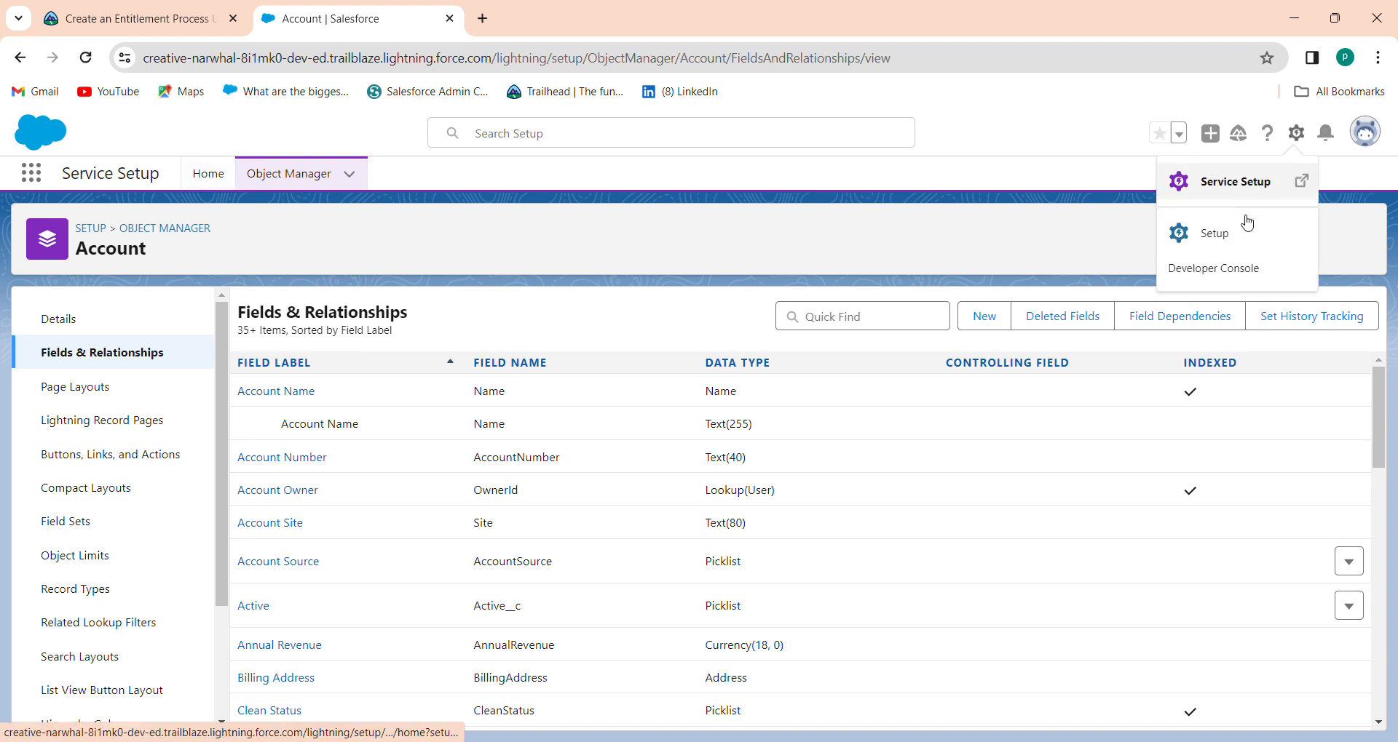
pyautogui.click(1223, 182)
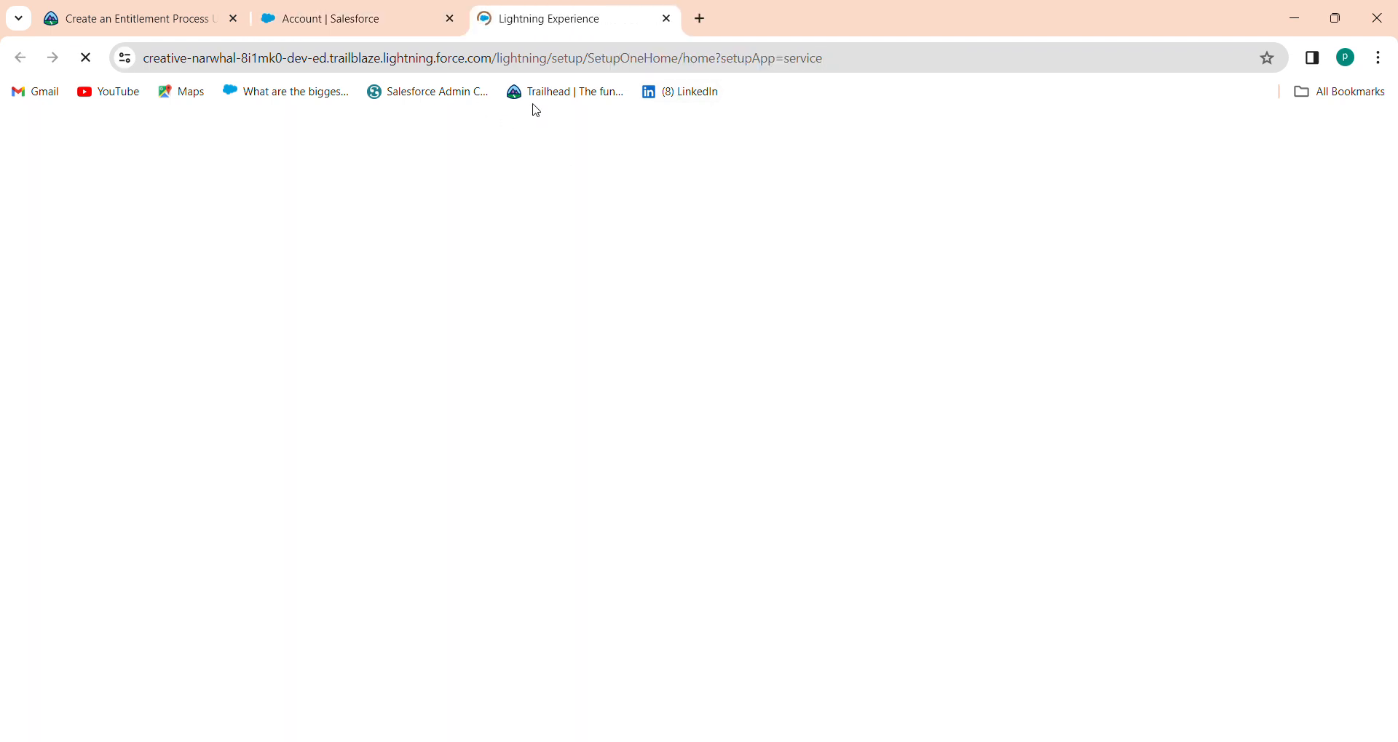
pyautogui.click(451, 20)
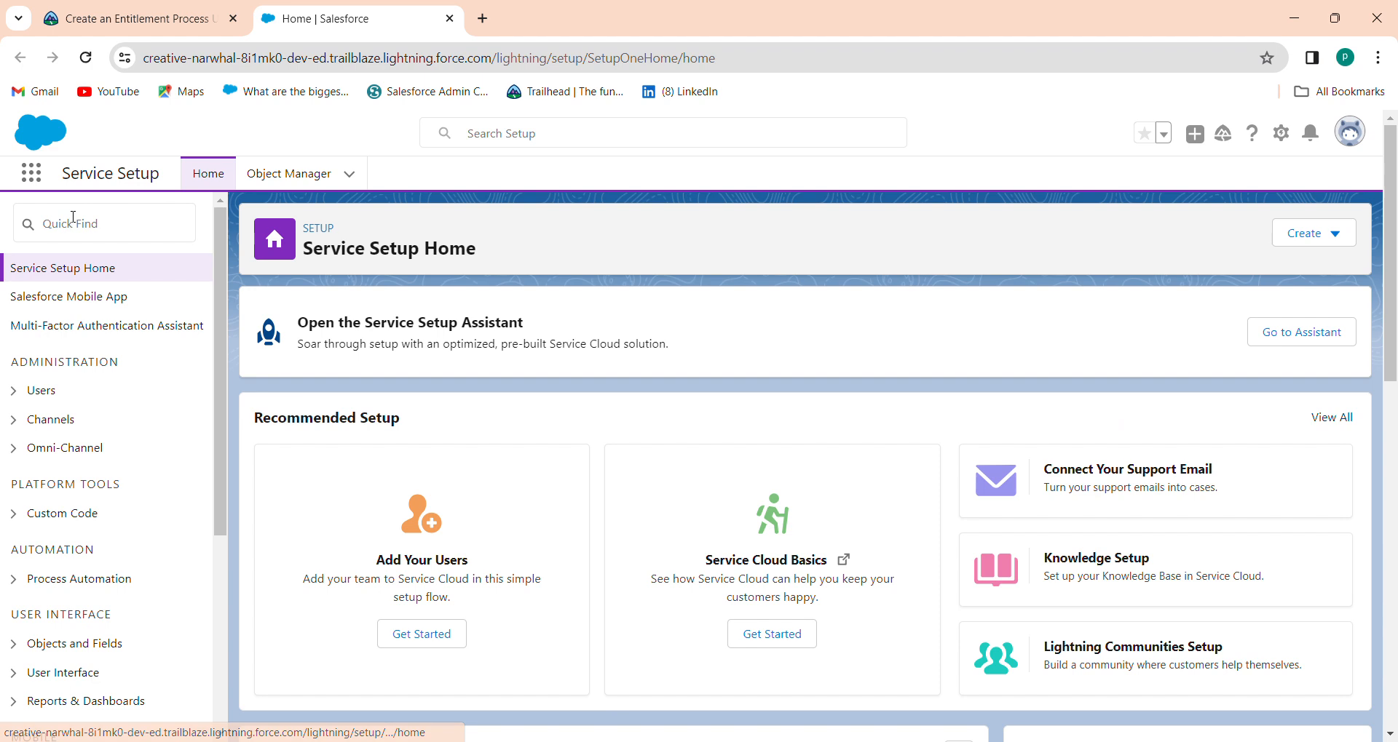
# - Search the setup navigation for Entit, check the Trailhead instructions, and open the Entitlement Processes page
pyautogui.click(73, 217)
pyautogui.write('Entit')
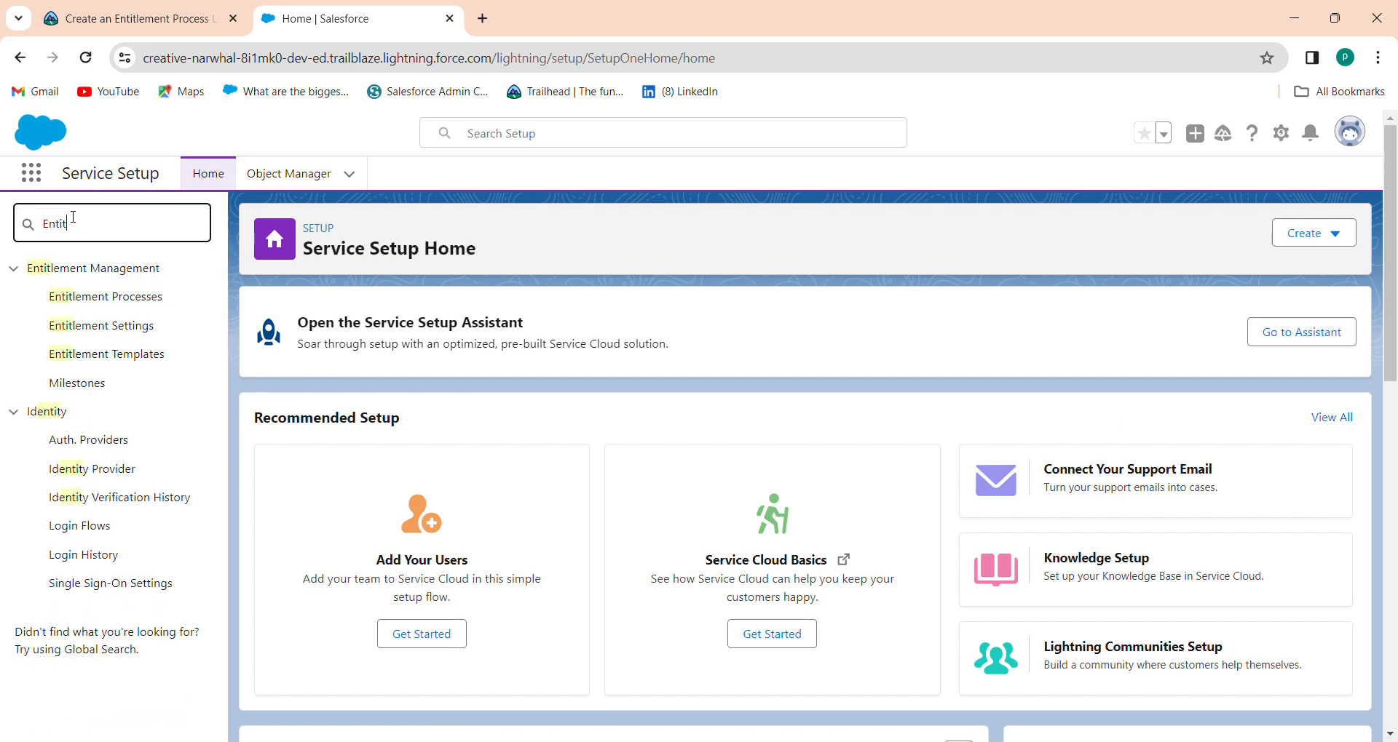
pyautogui.click(114, 8)
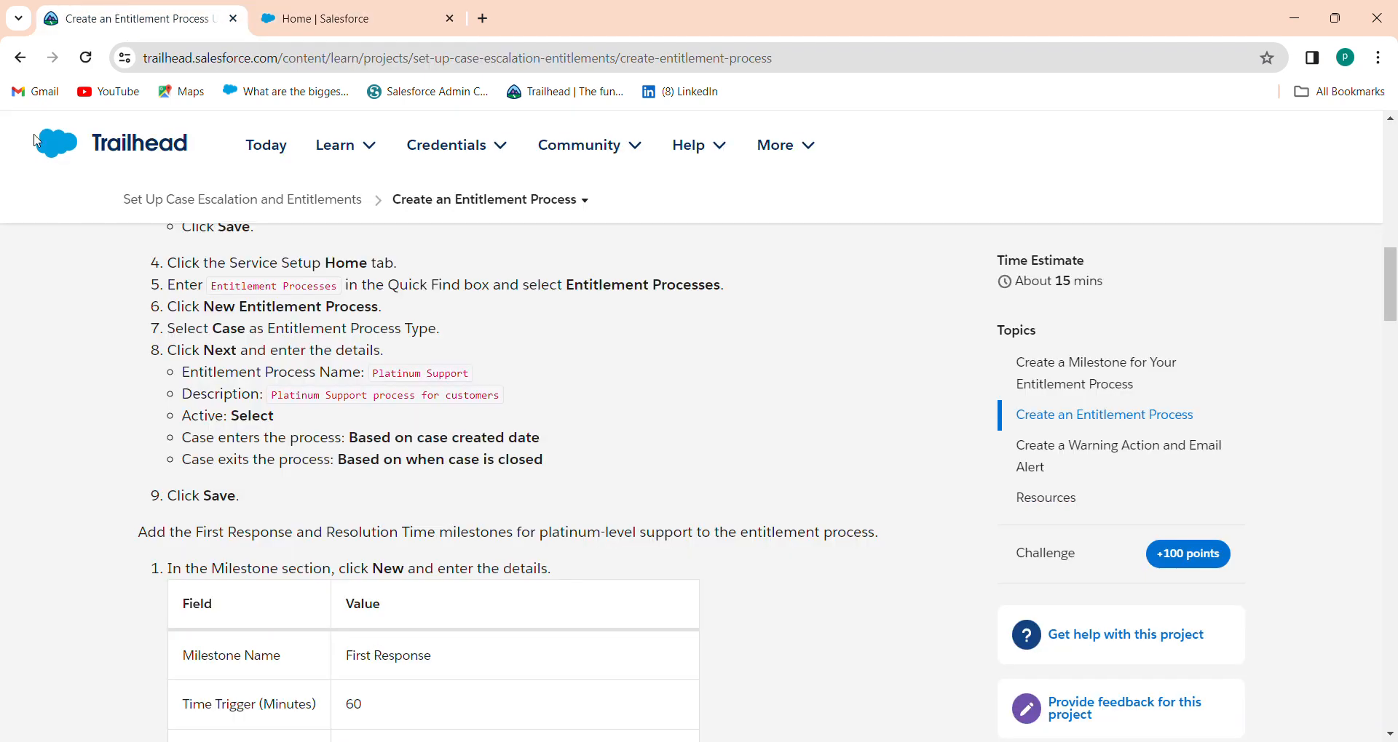
pyautogui.click(323, 19)
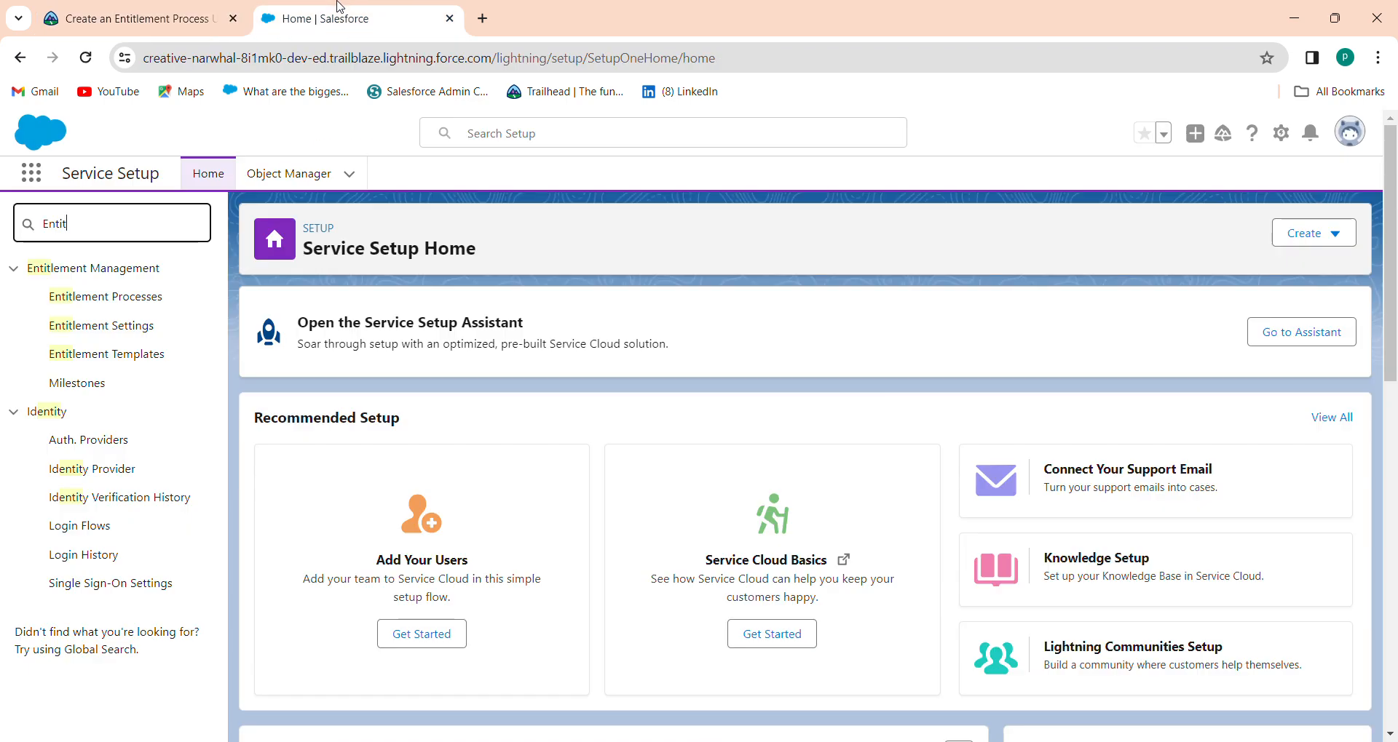
pyautogui.click(107, 299)
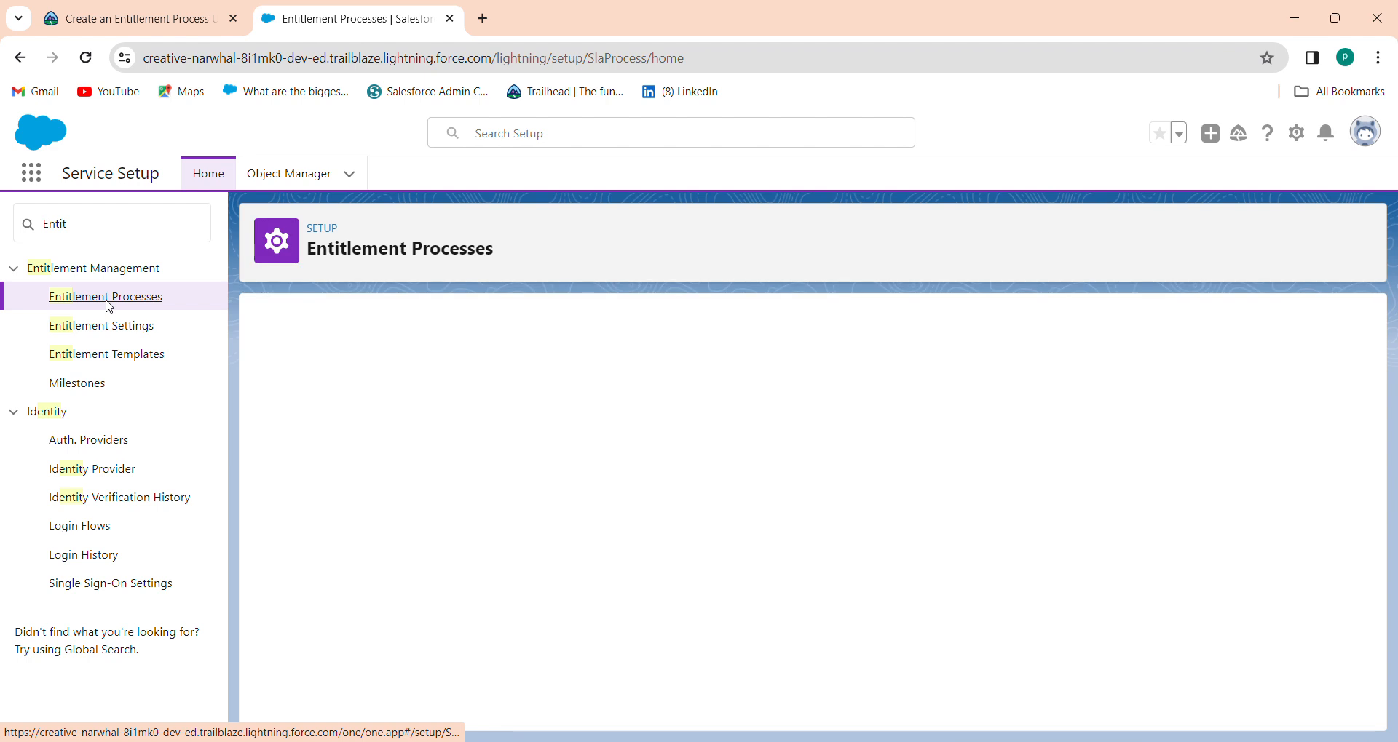
# - Create a new entitlement process of type Case and name it Platinum Support, copying the name from Trailhead
pyautogui.click(139, 18)
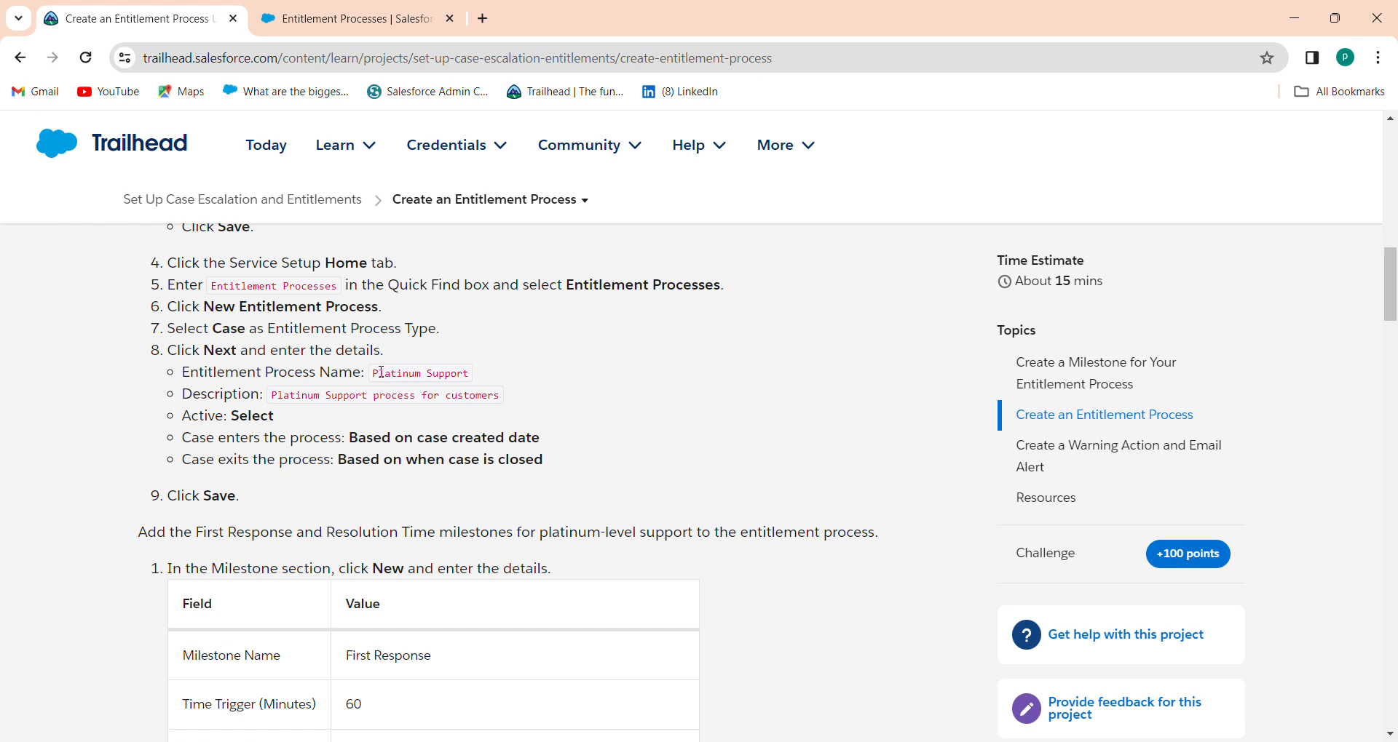
pyautogui.moveTo(375, 372); pyautogui.dragTo(506, 386)
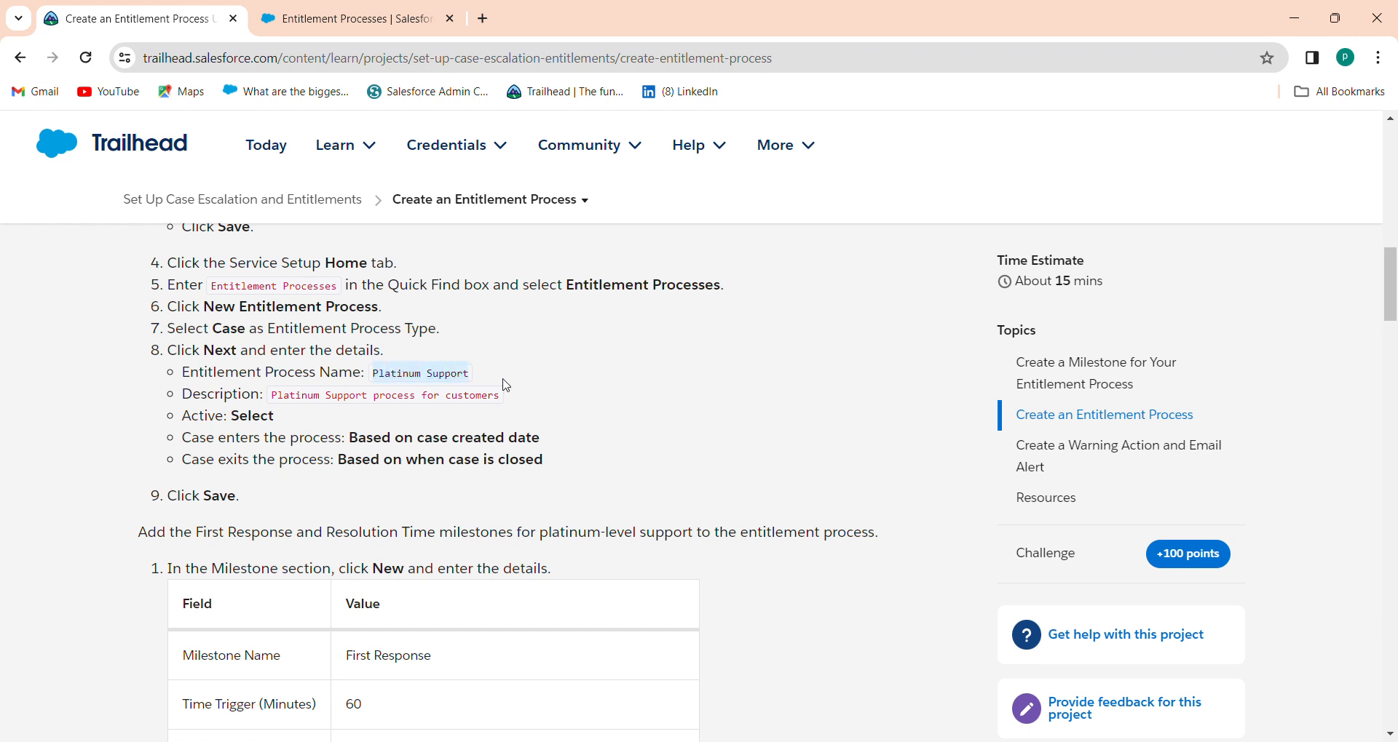
pyautogui.click(409, 10)
pyautogui.click(625, 442)
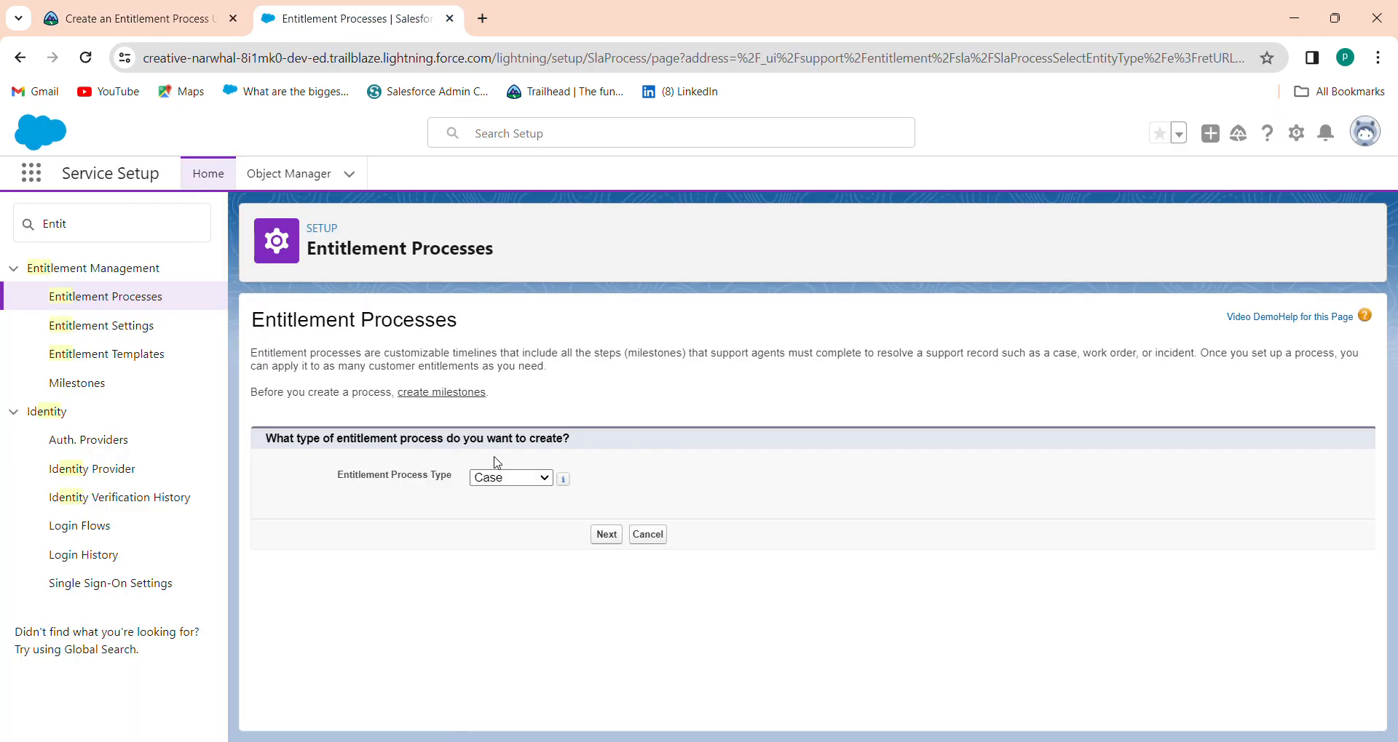
pyautogui.click(609, 542)
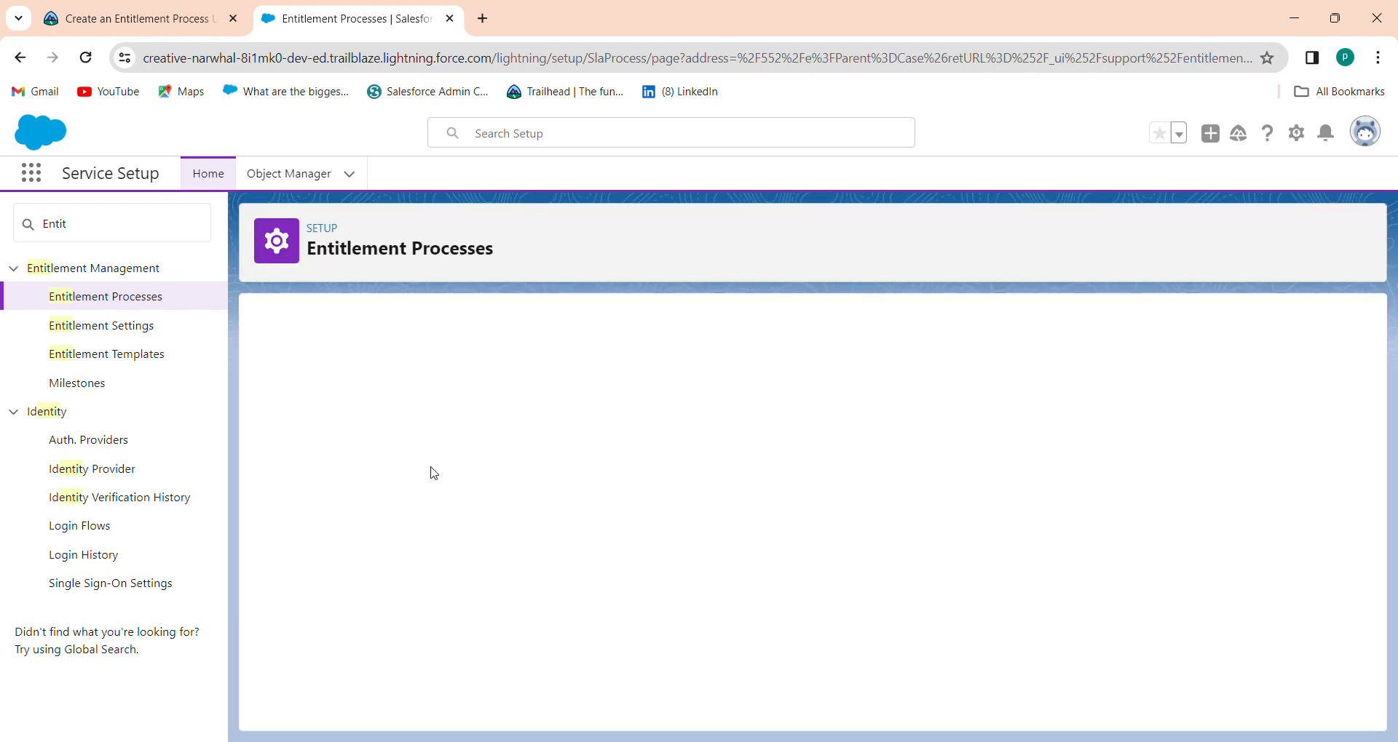
pyautogui.write('Platinum Support')
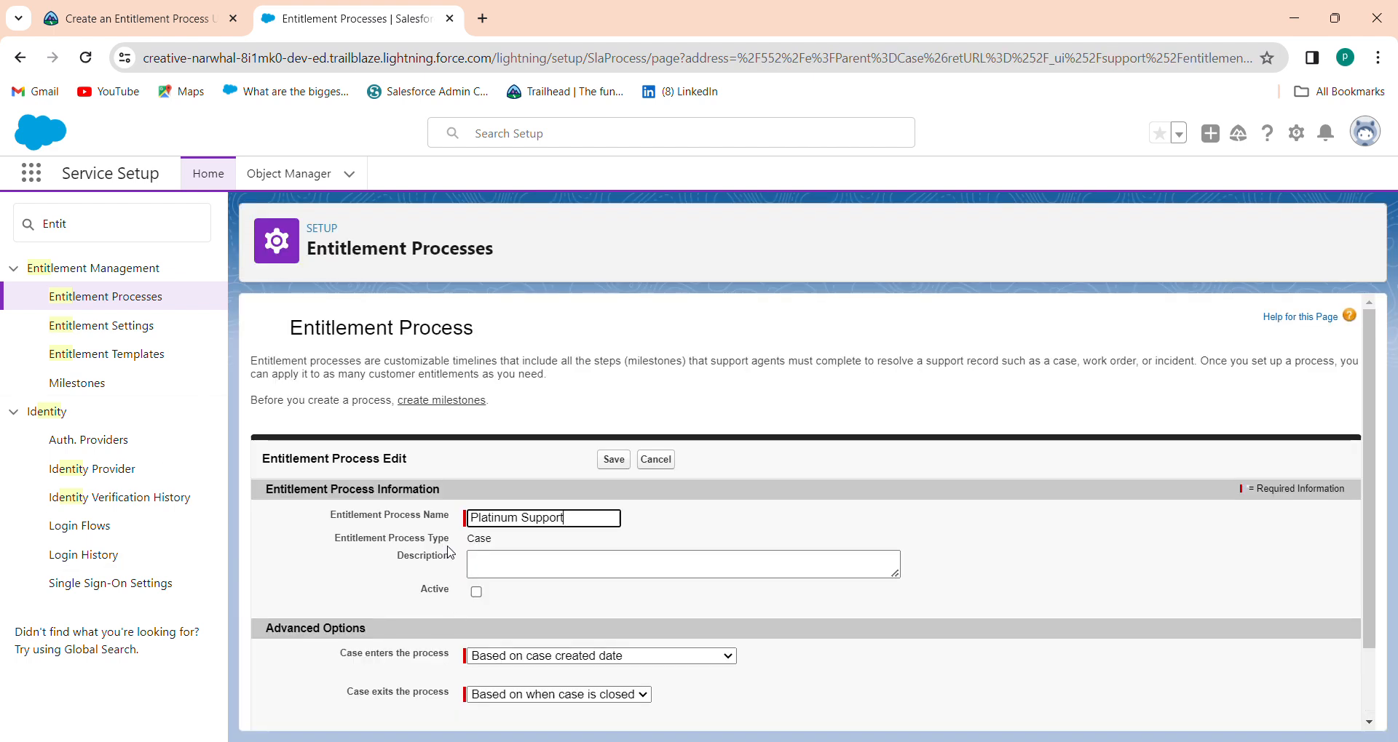
# - Copy the description Platinum Support process for customers from Trailhead into the entitlement process's description
pyautogui.click(121, 15)
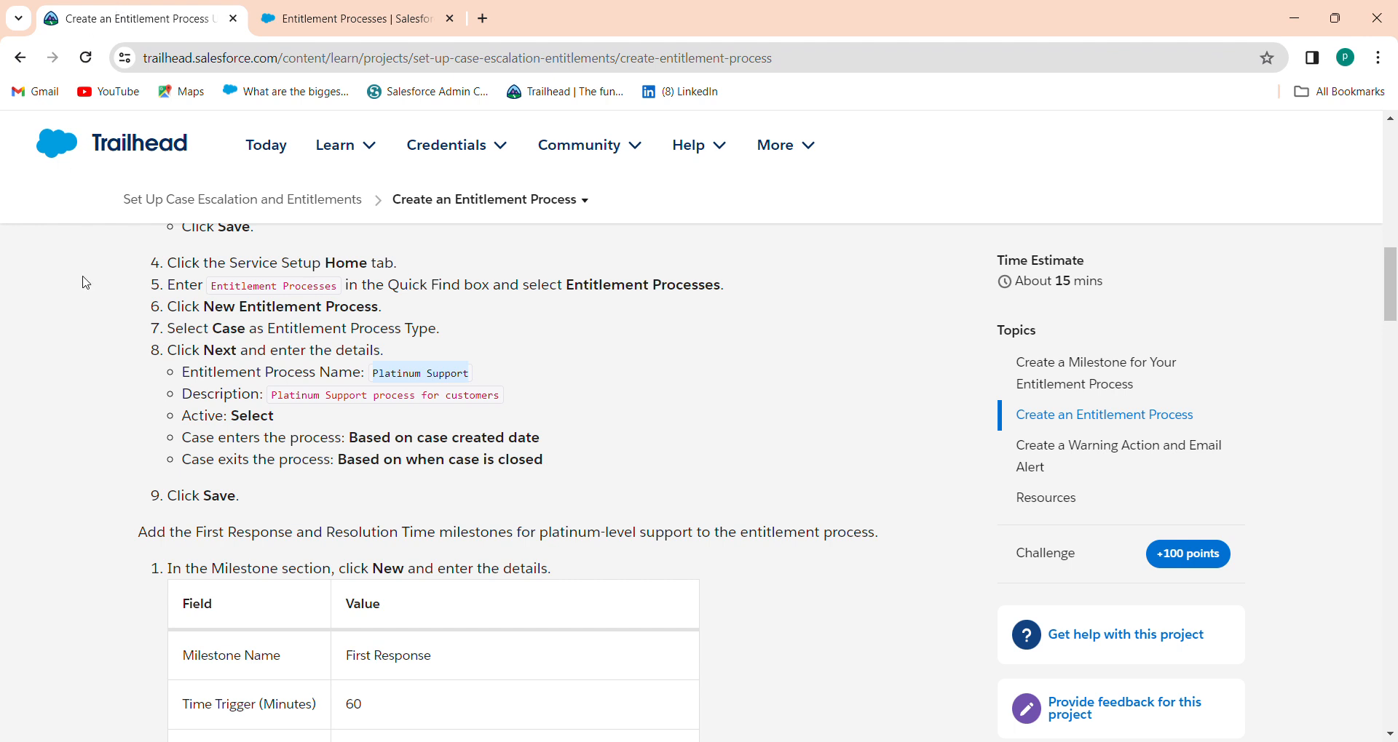
pyautogui.moveTo(273, 402); pyautogui.dragTo(536, 400)
pyautogui.hotkey('ctrl', 'c')
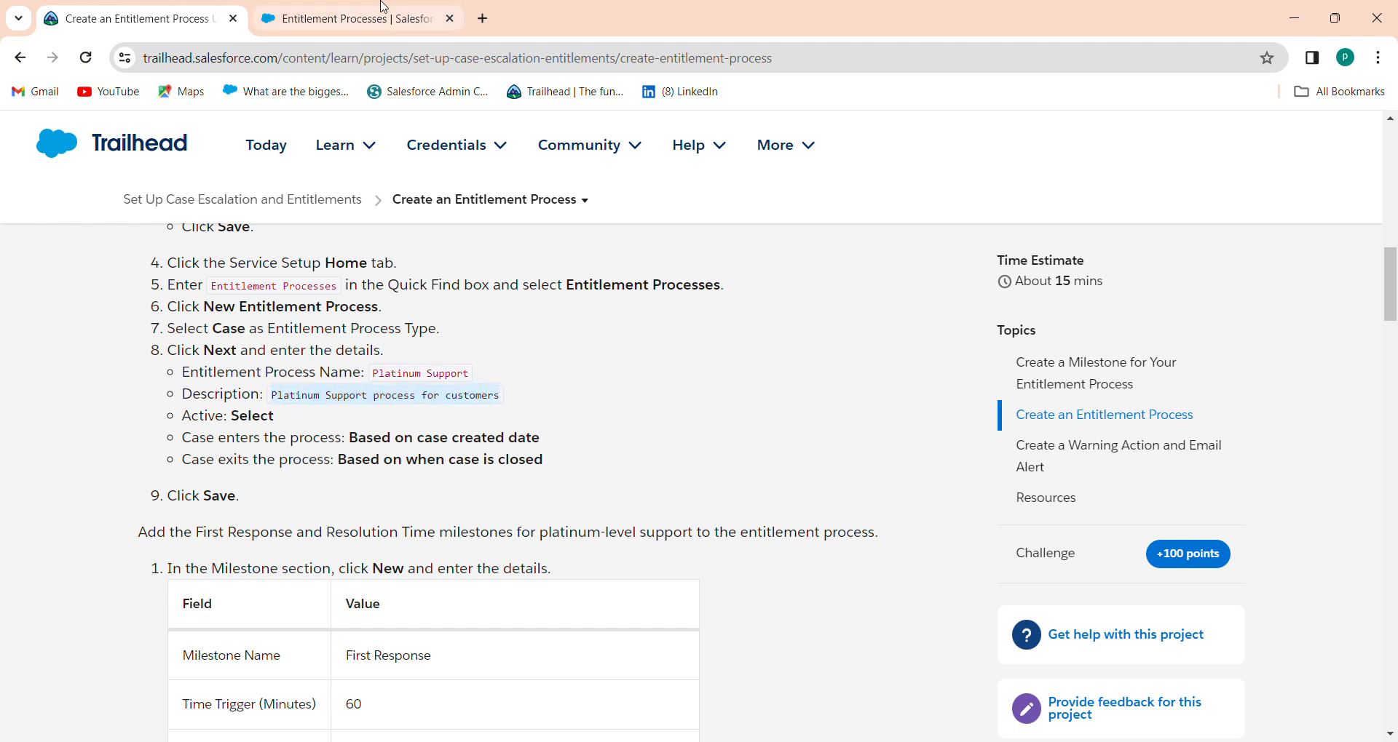
pyautogui.click(357, 18)
pyautogui.click(523, 572)
pyautogui.hotkey('ctrl', 'v')
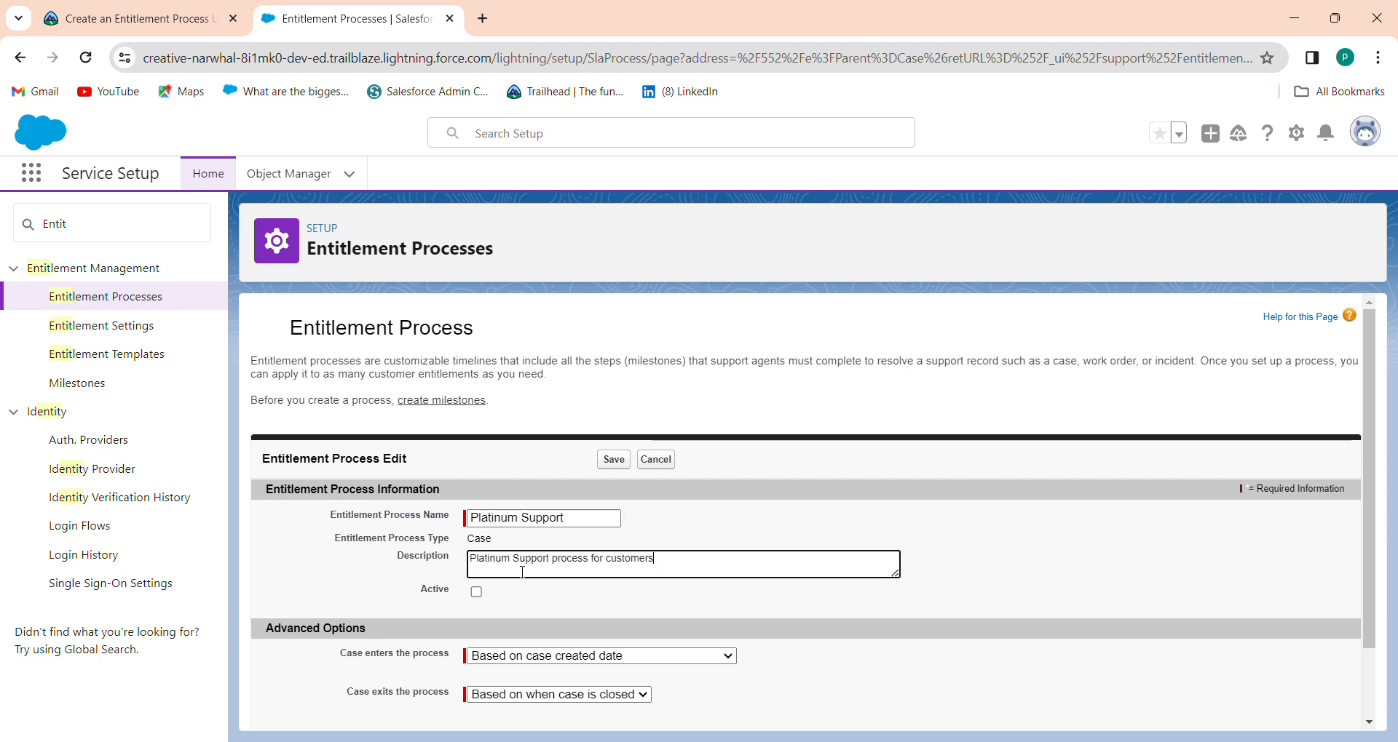
# - Check the required process settings in Trailhead and mark the Platinum Support entitlement process as active
pyautogui.click(151, 10)
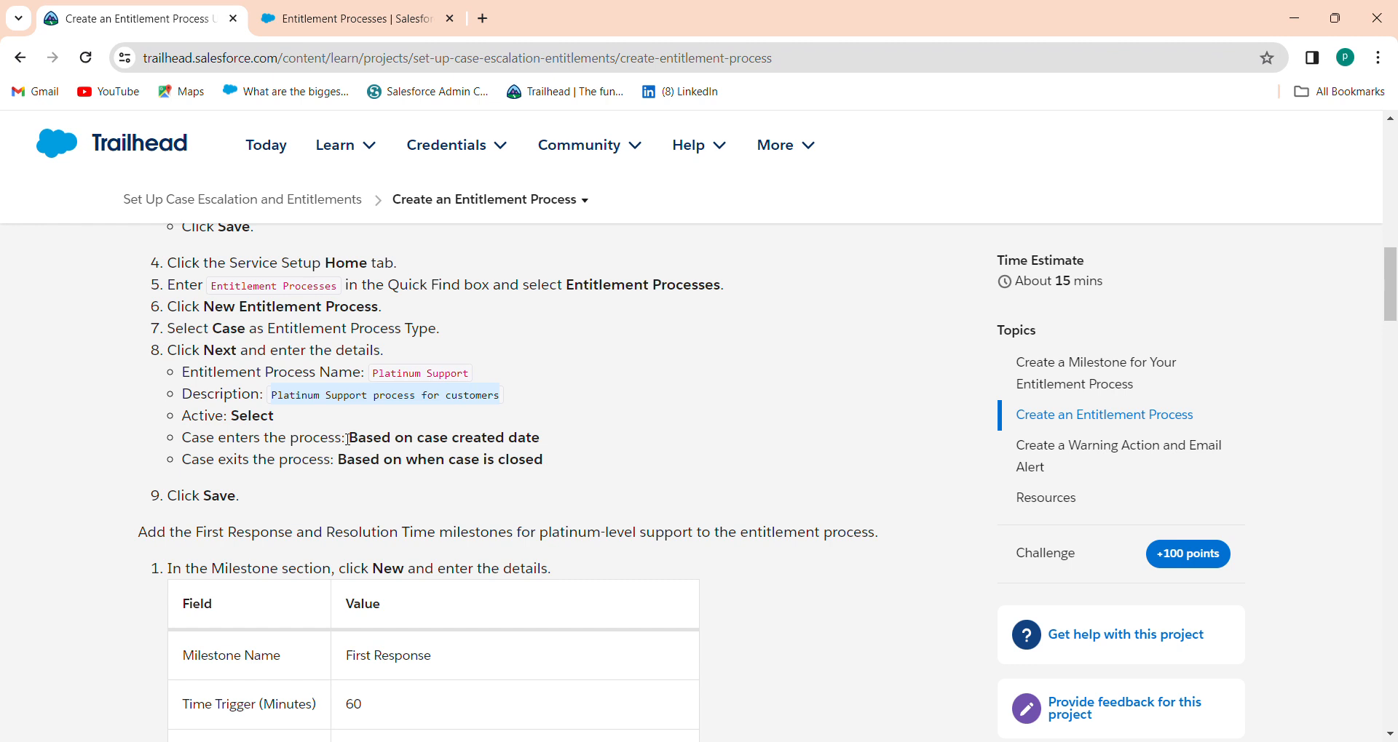
pyautogui.moveTo(348, 438); pyautogui.dragTo(565, 440)
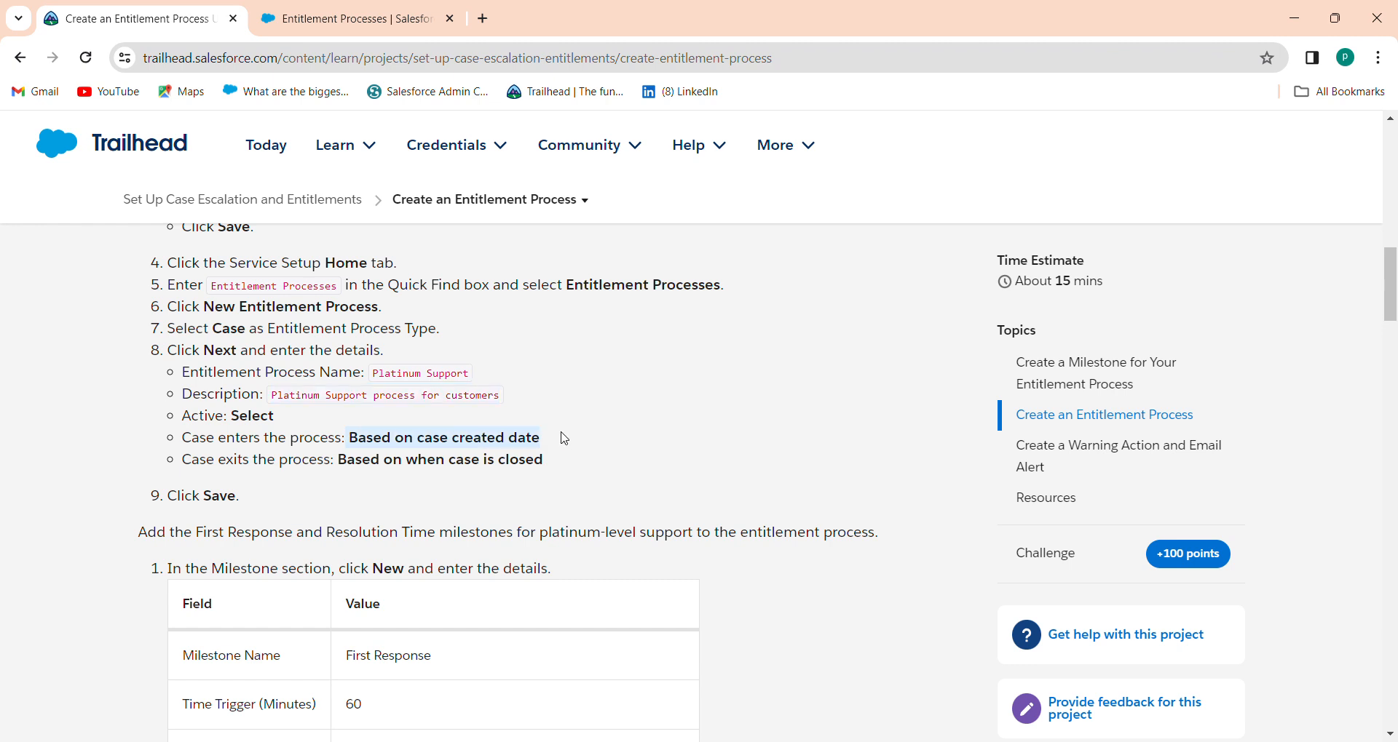
pyautogui.click(303, 21)
pyautogui.click(476, 592)
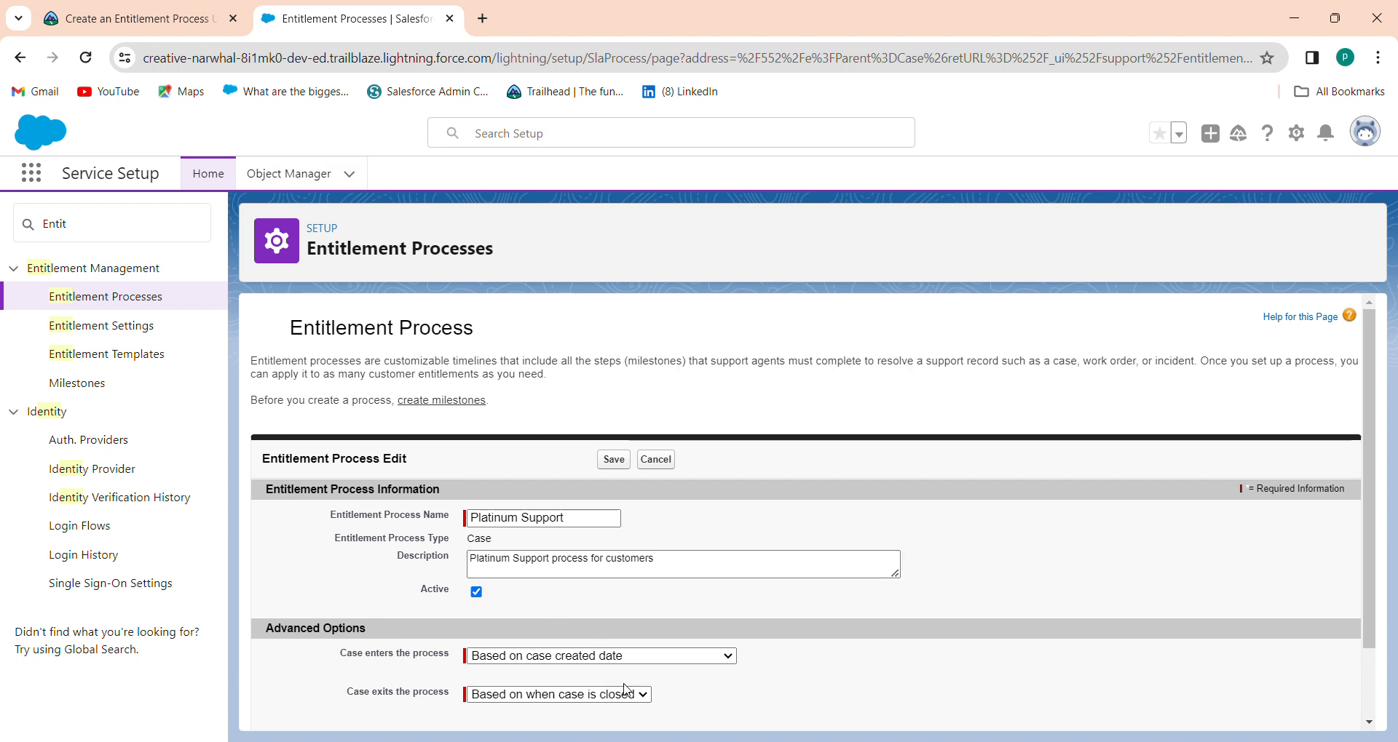
# - Compare the case entry and exit settings with the Trailhead instructions, leave them as they are, and save the entitlement process
pyautogui.click(161, 6)
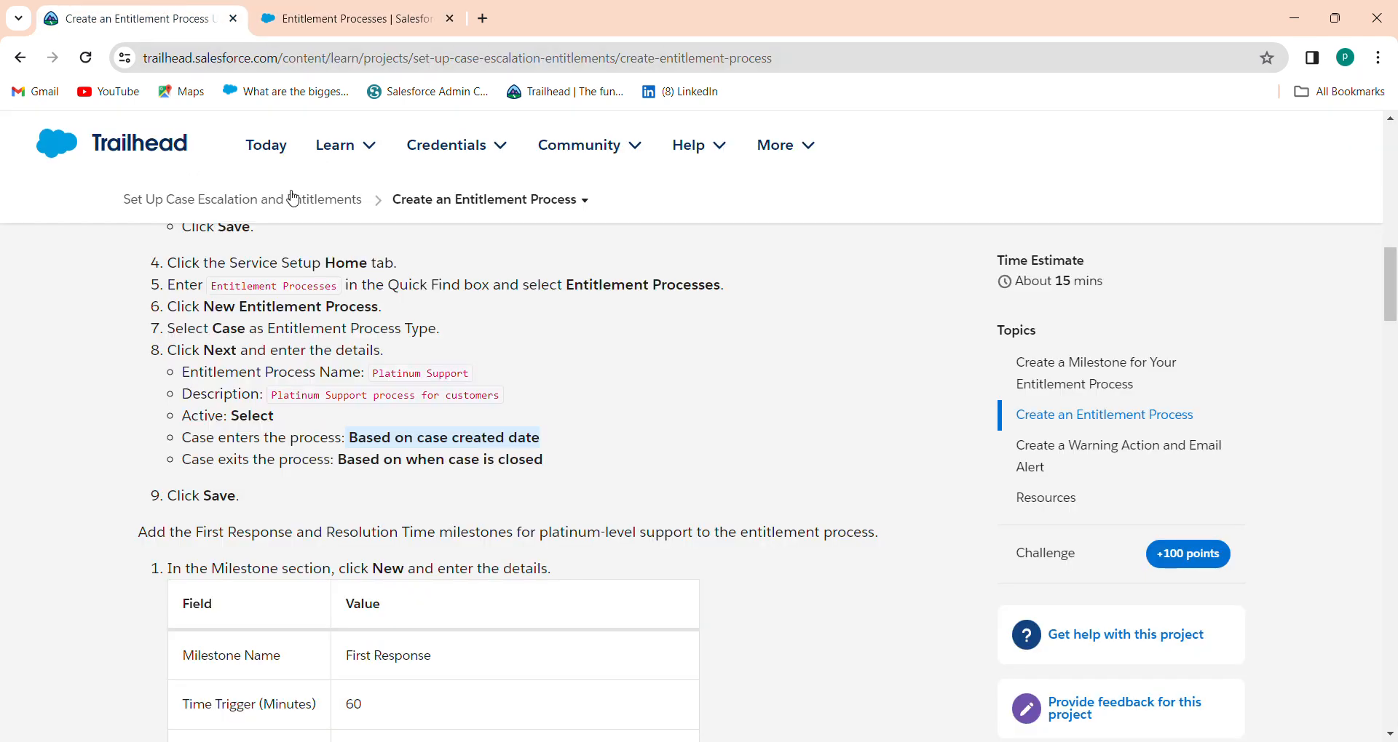
pyautogui.click(308, 16)
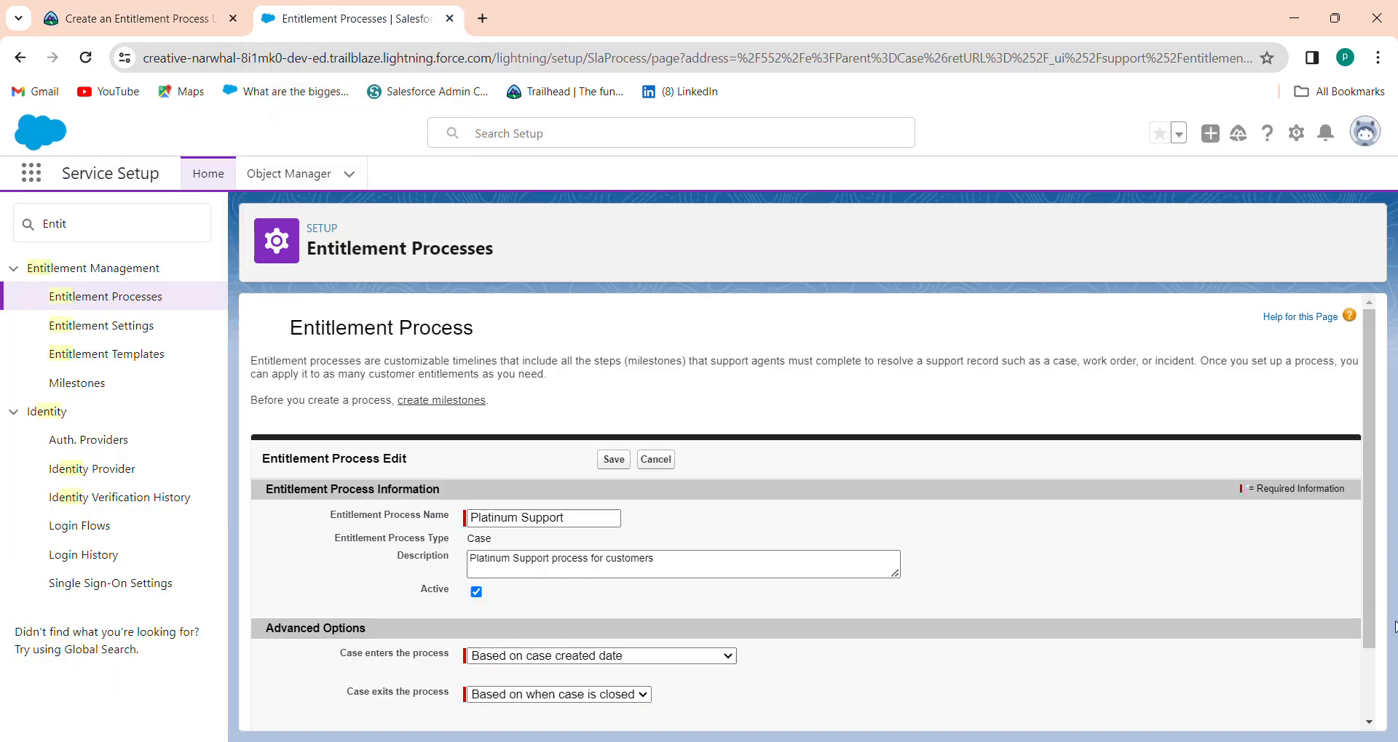
pyautogui.click(84, 9)
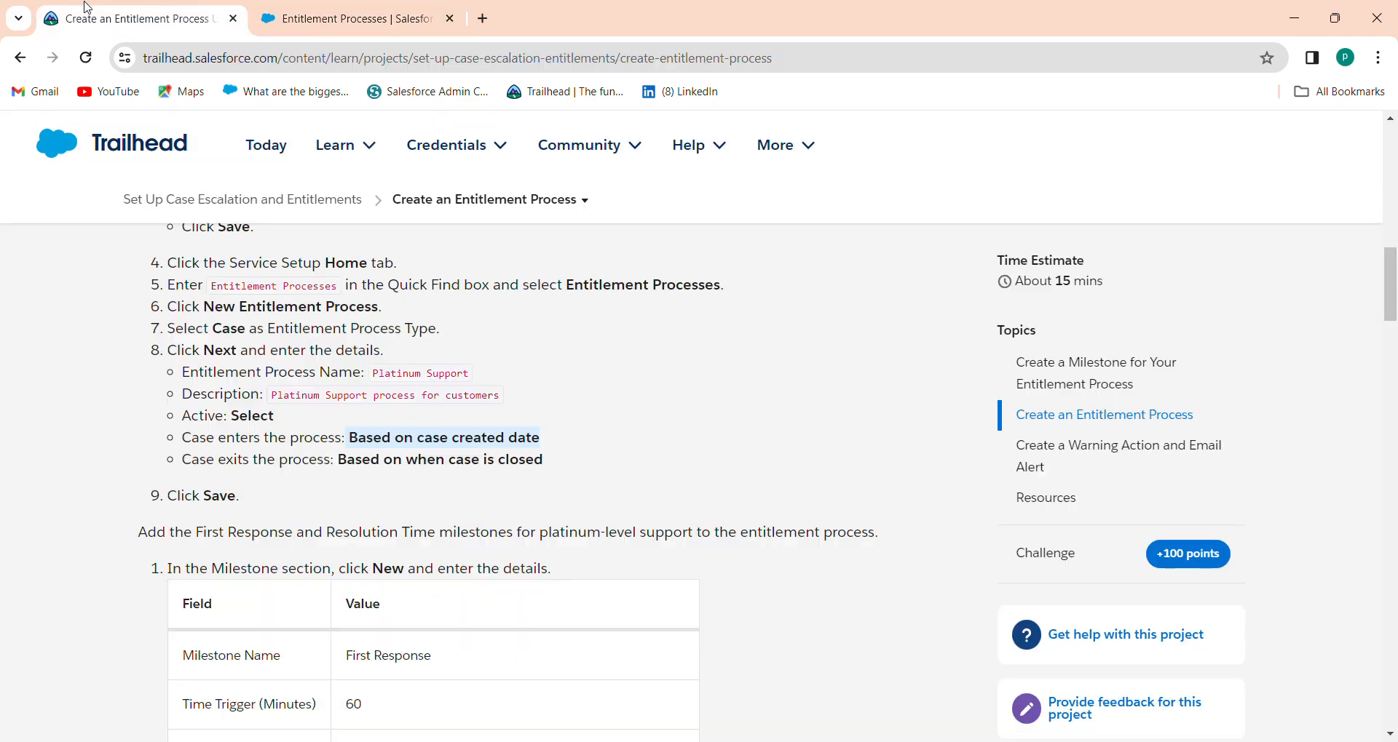
pyautogui.click(341, 32)
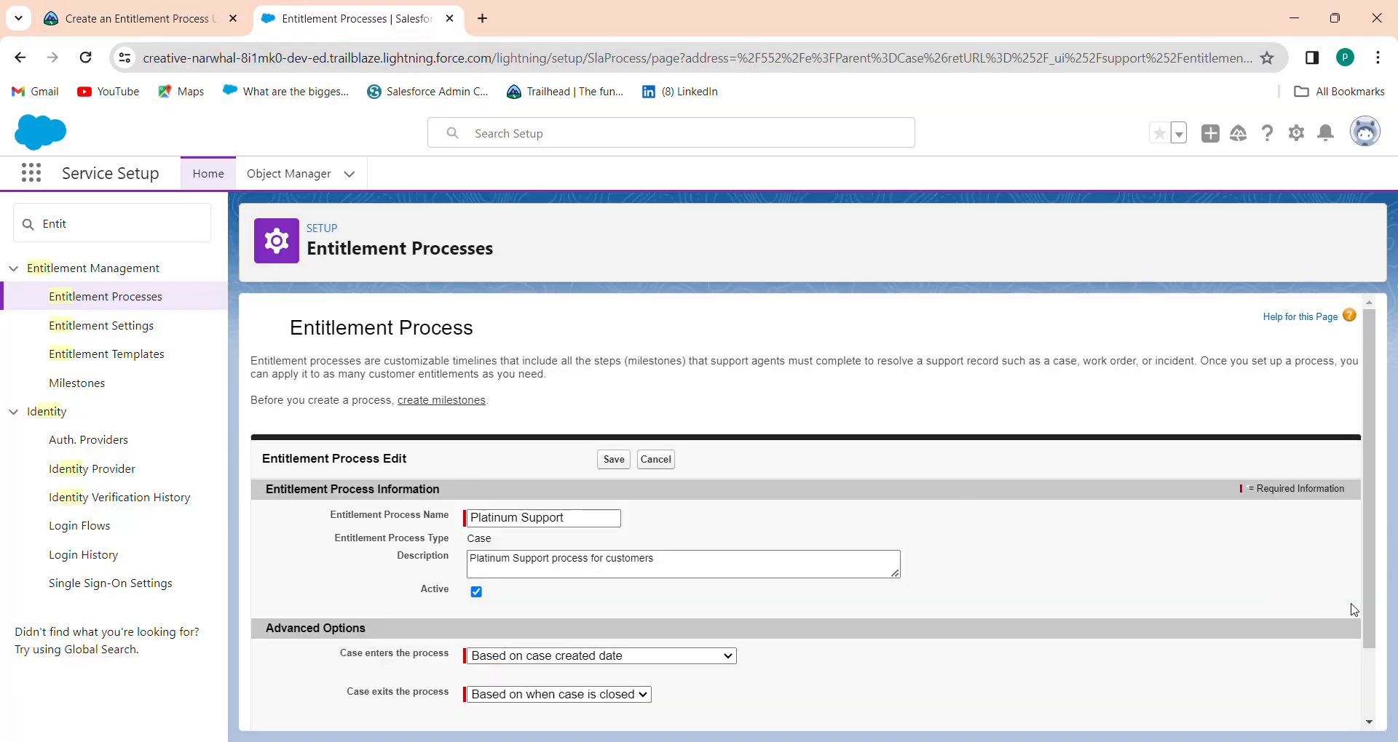
pyautogui.moveTo(1367, 626); pyautogui.dragTo(1379, 729)
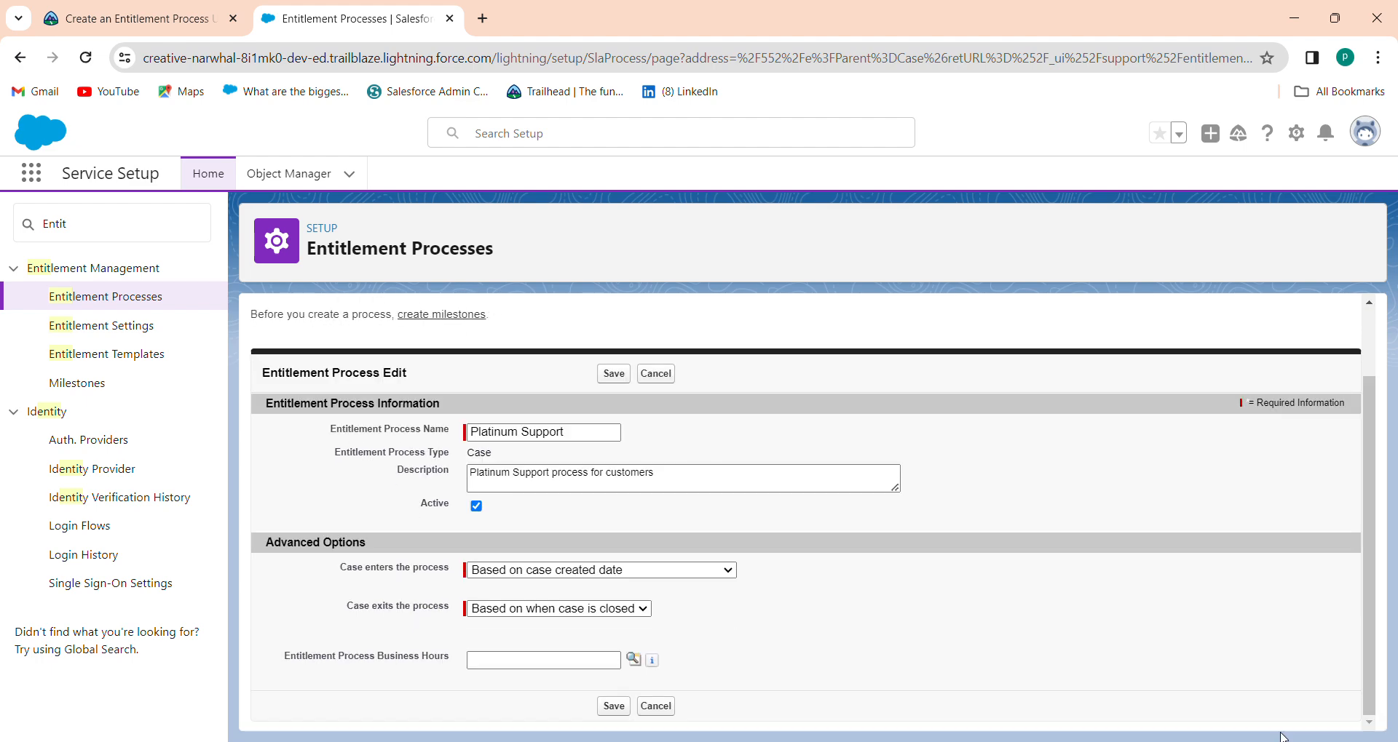
pyautogui.click(72, 7)
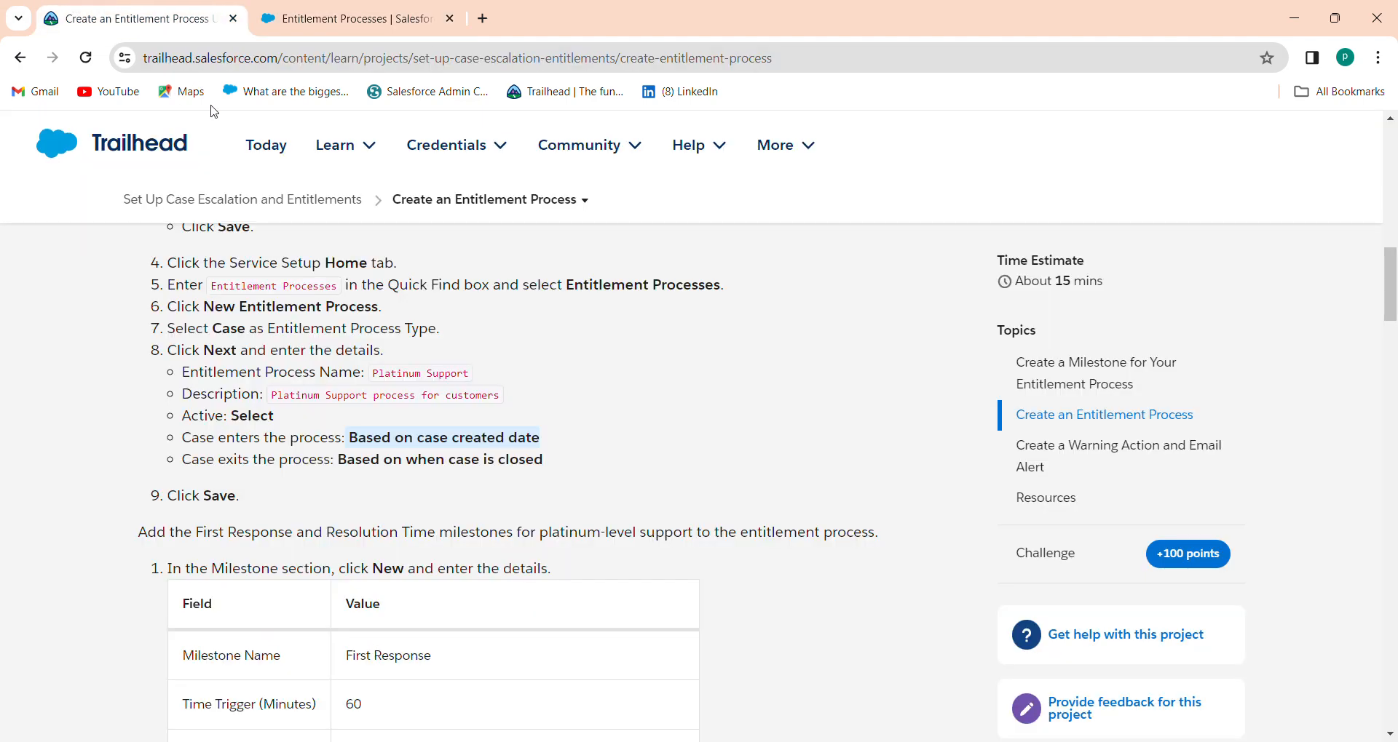
pyautogui.click(305, 7)
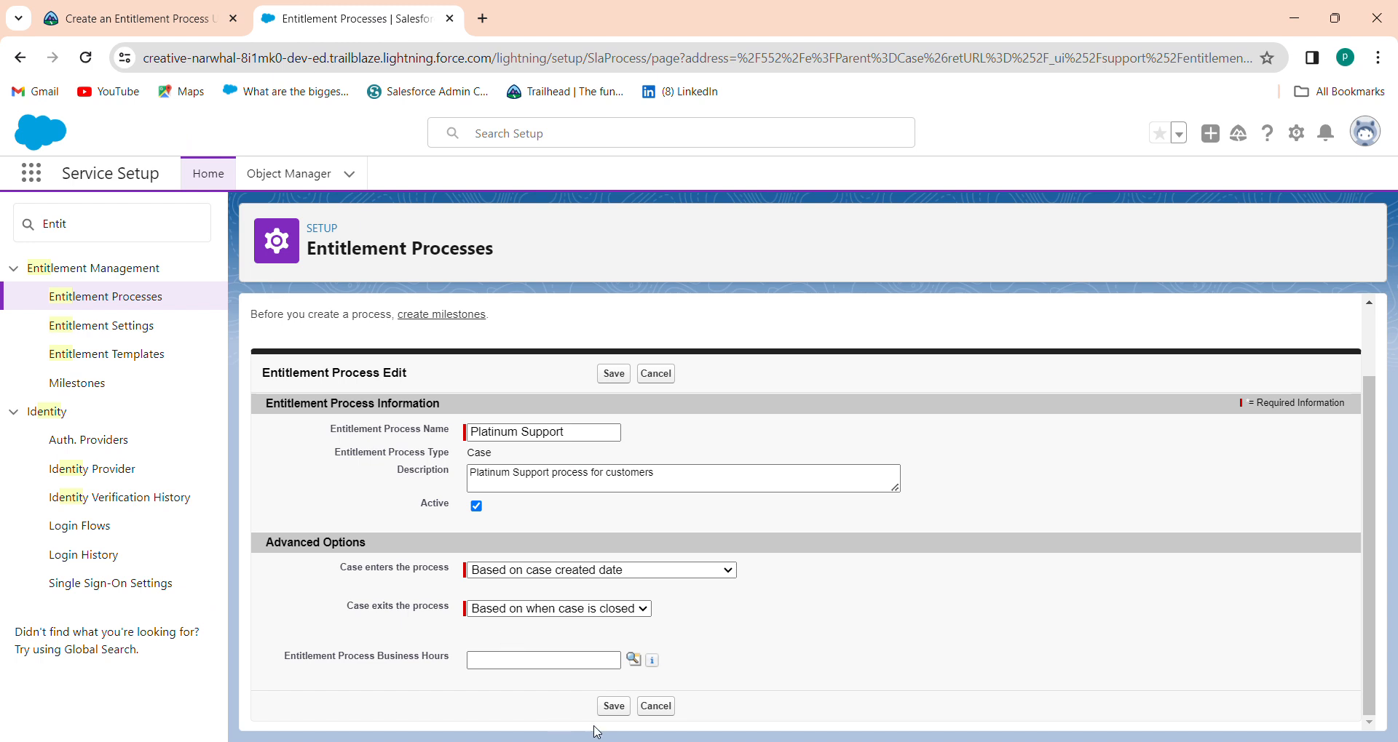
pyautogui.click(618, 707)
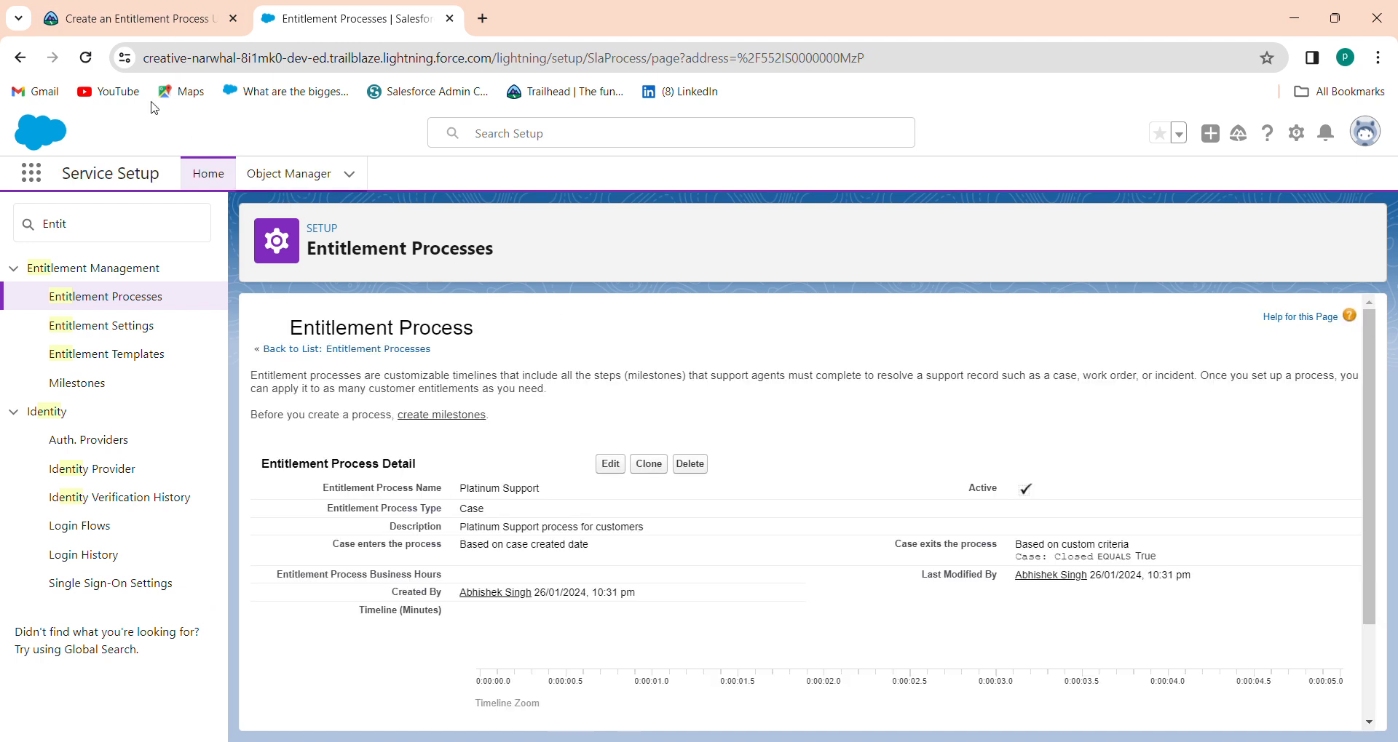
# - Check the First Response milestone details in Trailhead and start a new milestone on the Platinum Support entitlement process
pyautogui.click(120, 9)
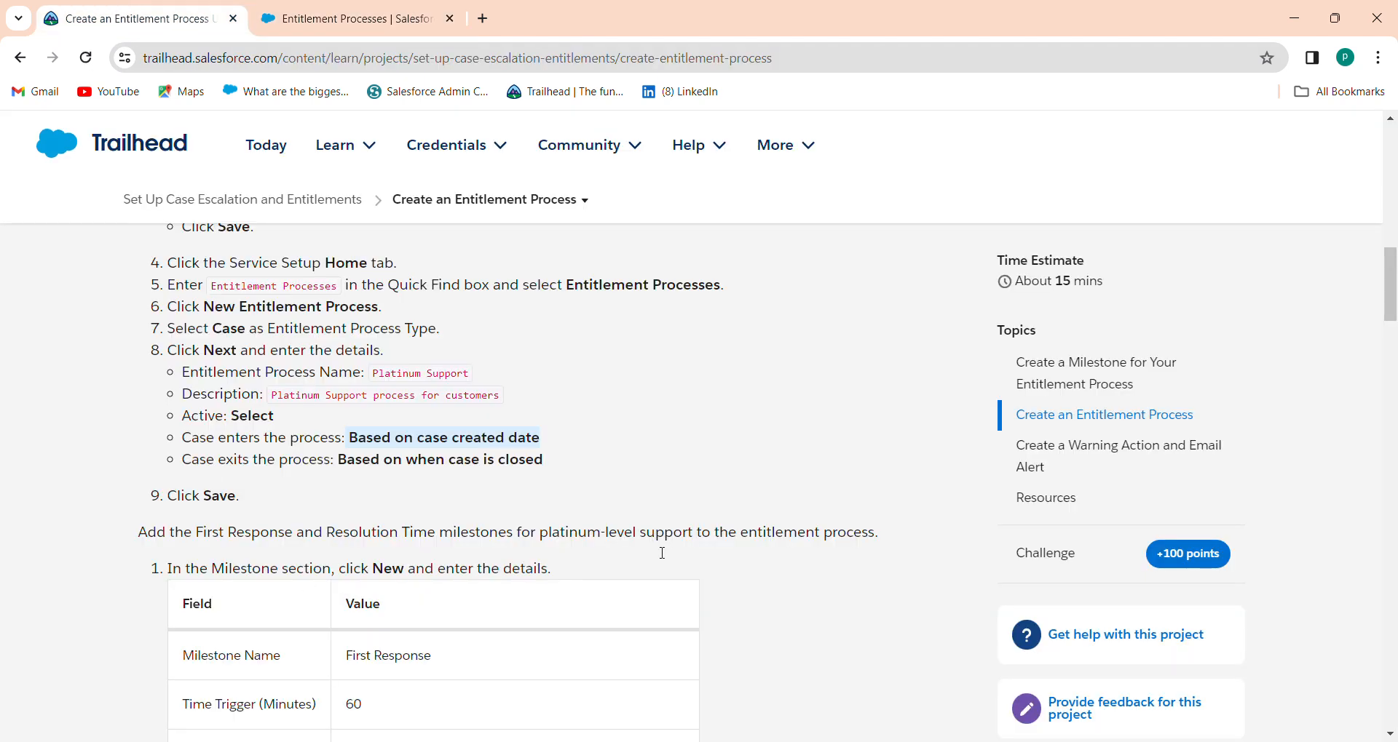
pyautogui.moveTo(1393, 299); pyautogui.dragTo(1392, 326)
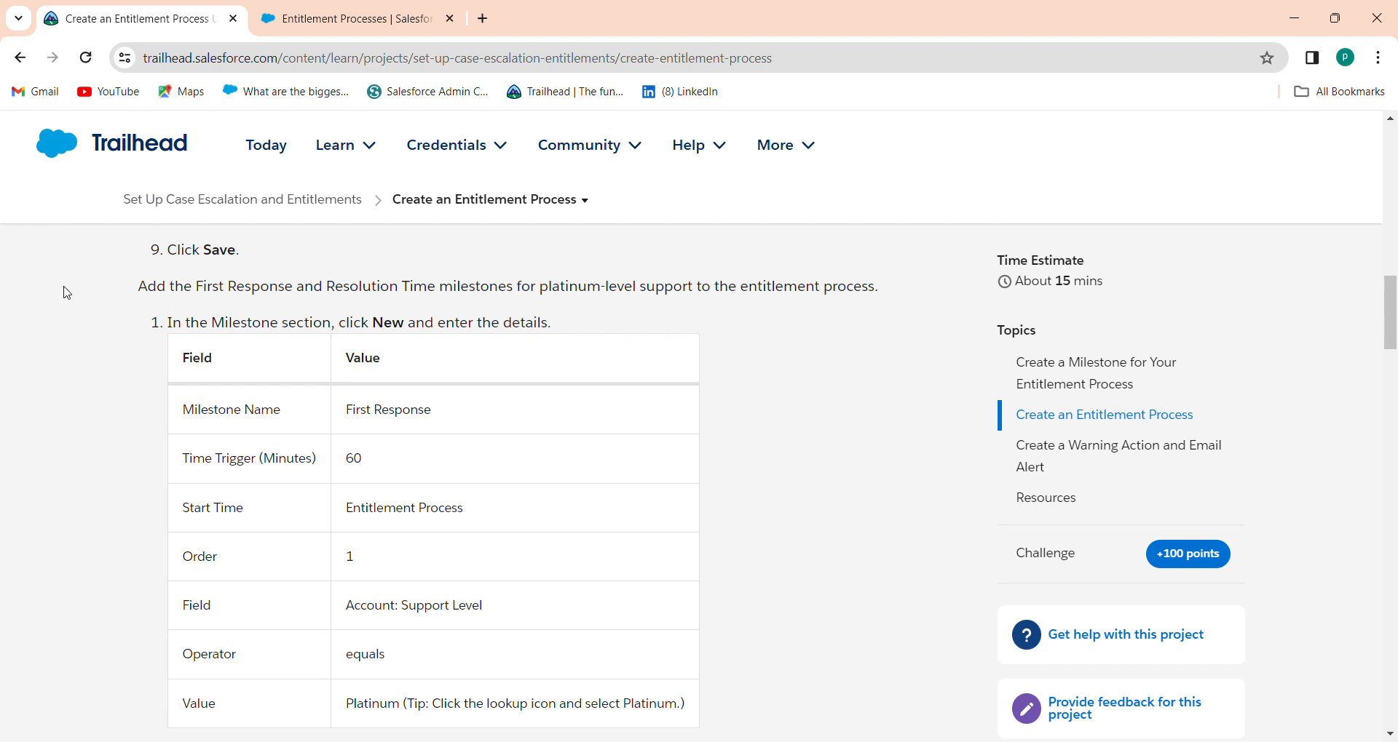
pyautogui.click(362, 11)
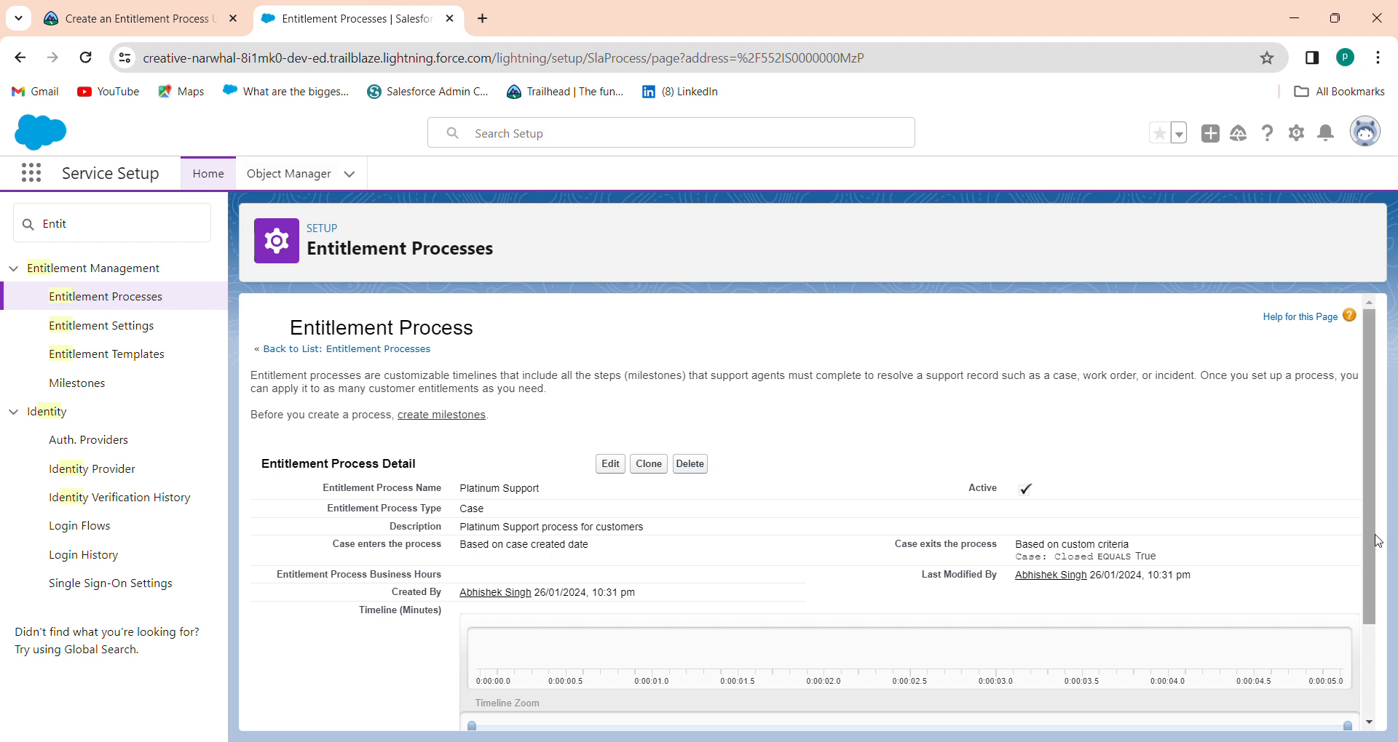
pyautogui.moveTo(1375, 539); pyautogui.dragTo(1384, 652)
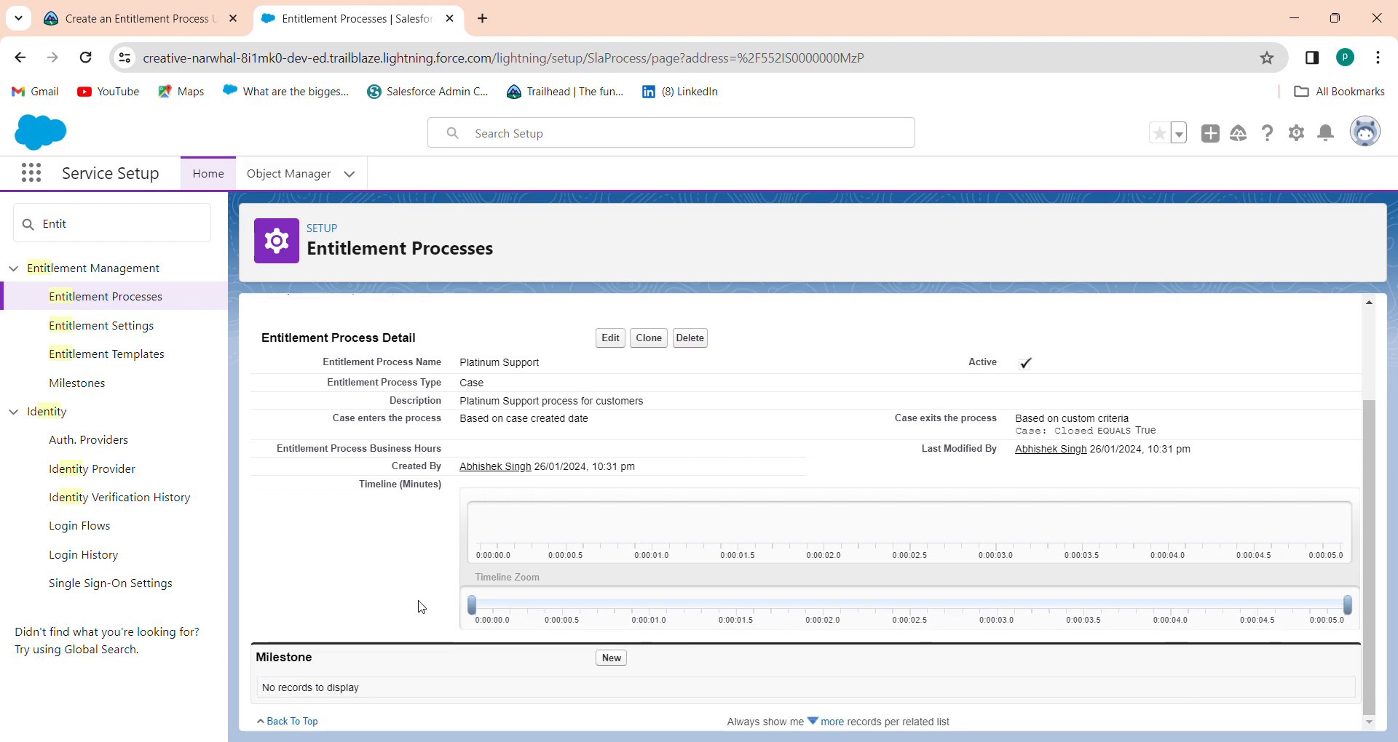
pyautogui.click(159, 10)
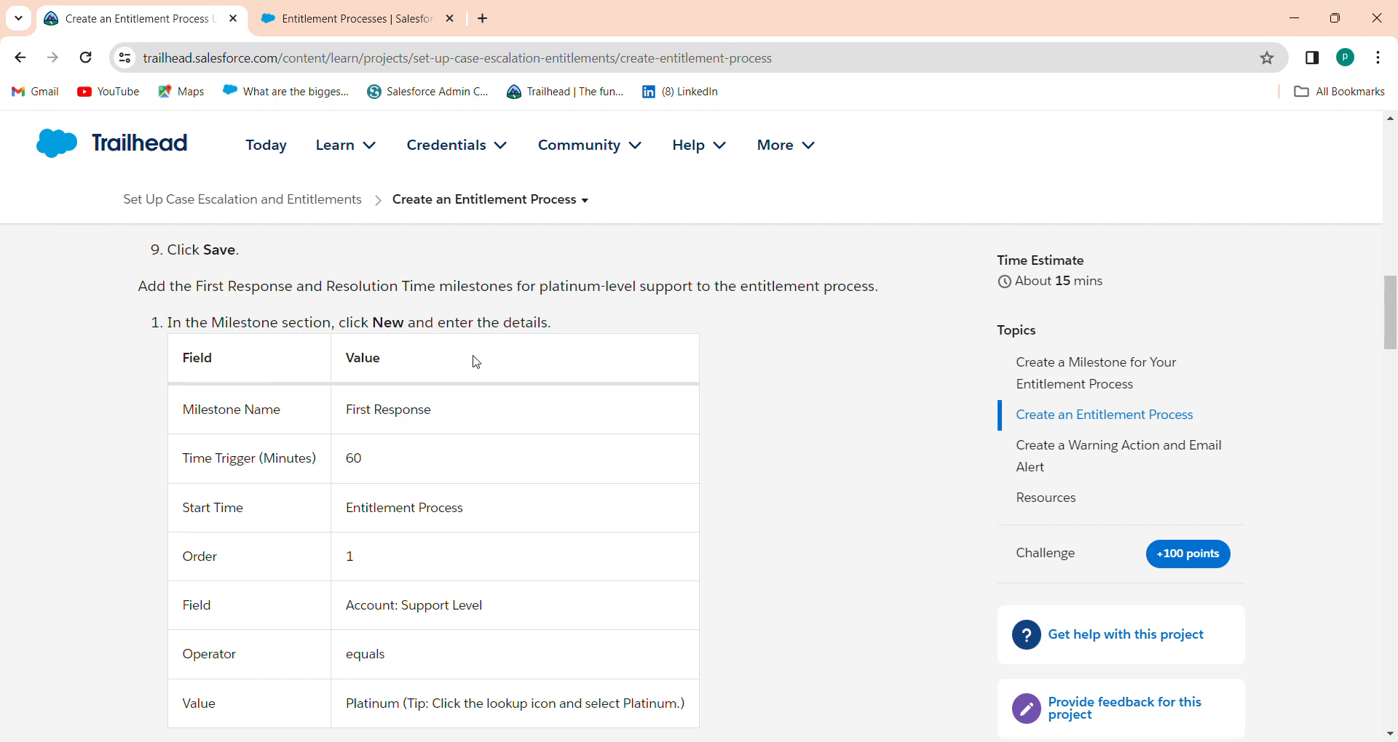
pyautogui.moveTo(346, 410); pyautogui.dragTo(468, 425)
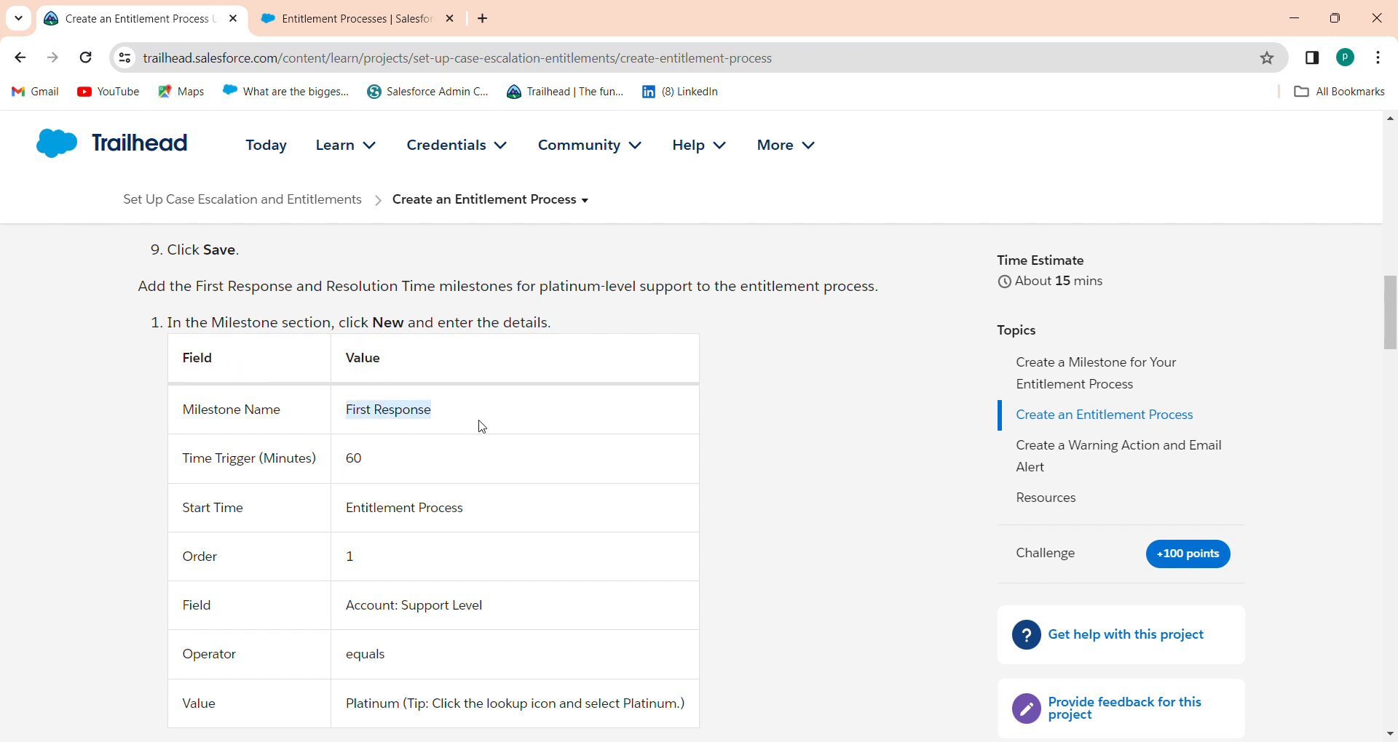
pyautogui.click(355, 18)
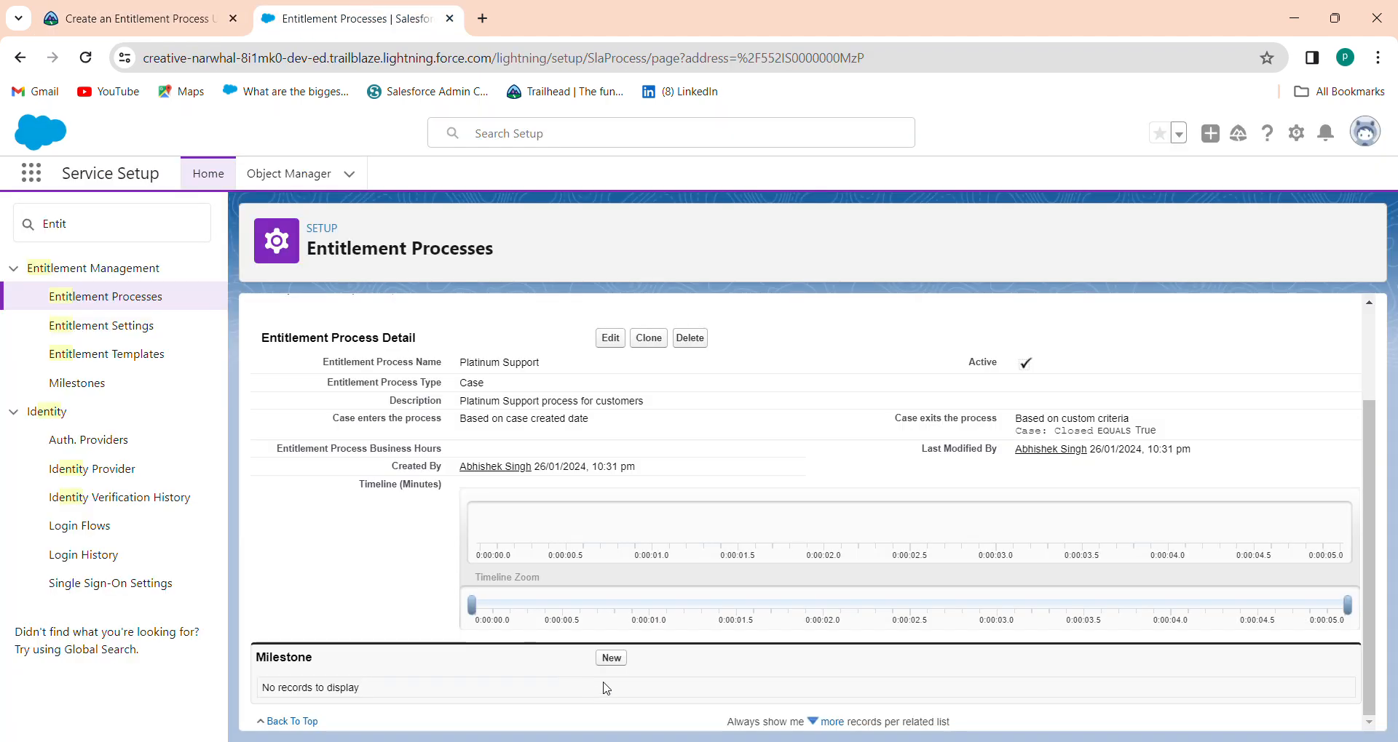
pyautogui.click(612, 658)
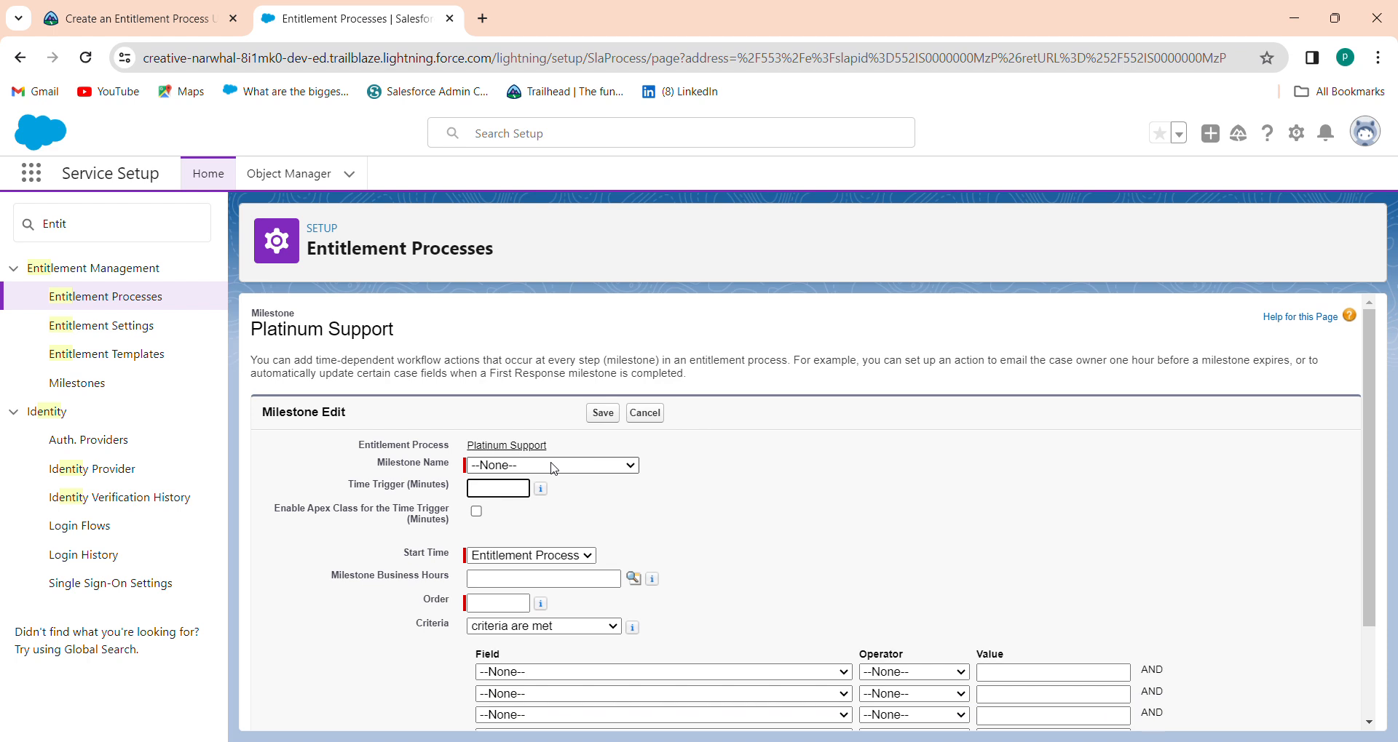
# - Choose First Response as the milestone name and set its time trigger to 60 minutes, following the Trailhead table
pyautogui.click(143, 24)
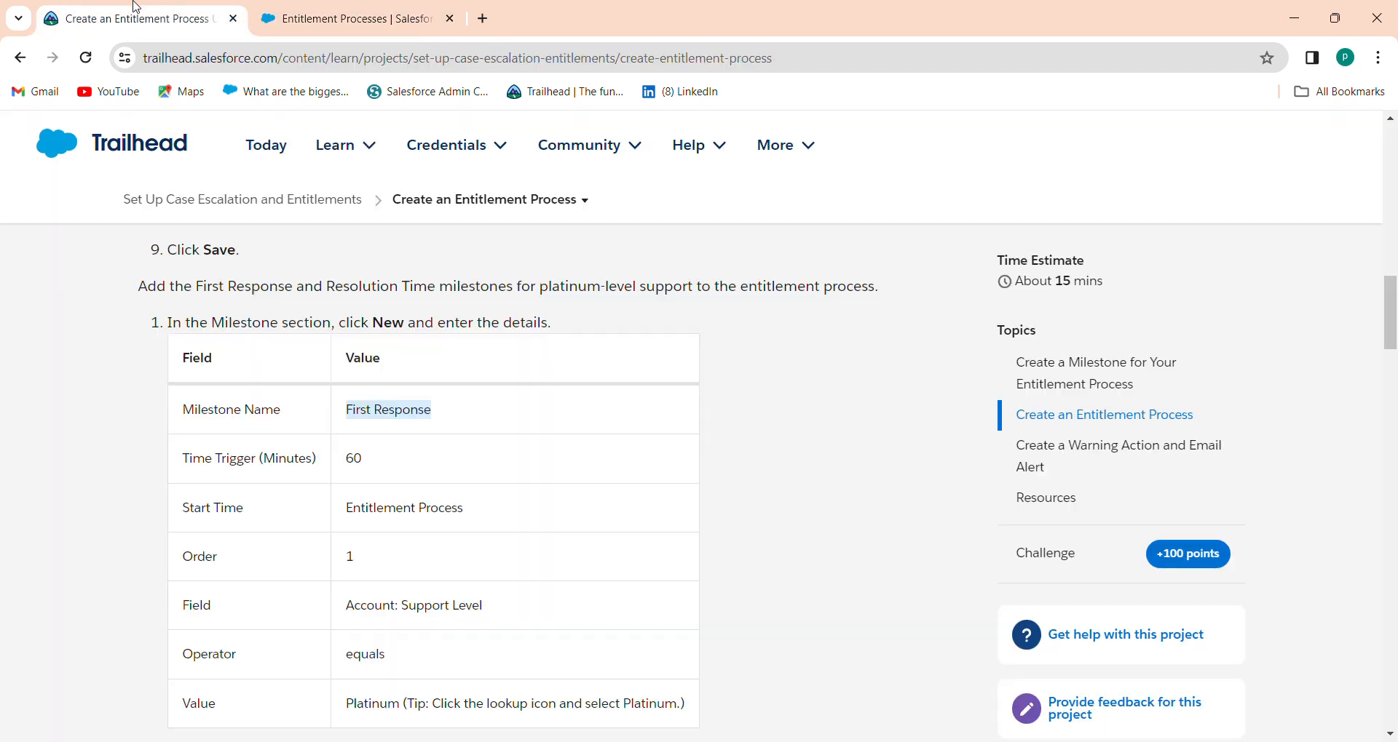
pyautogui.click(315, 13)
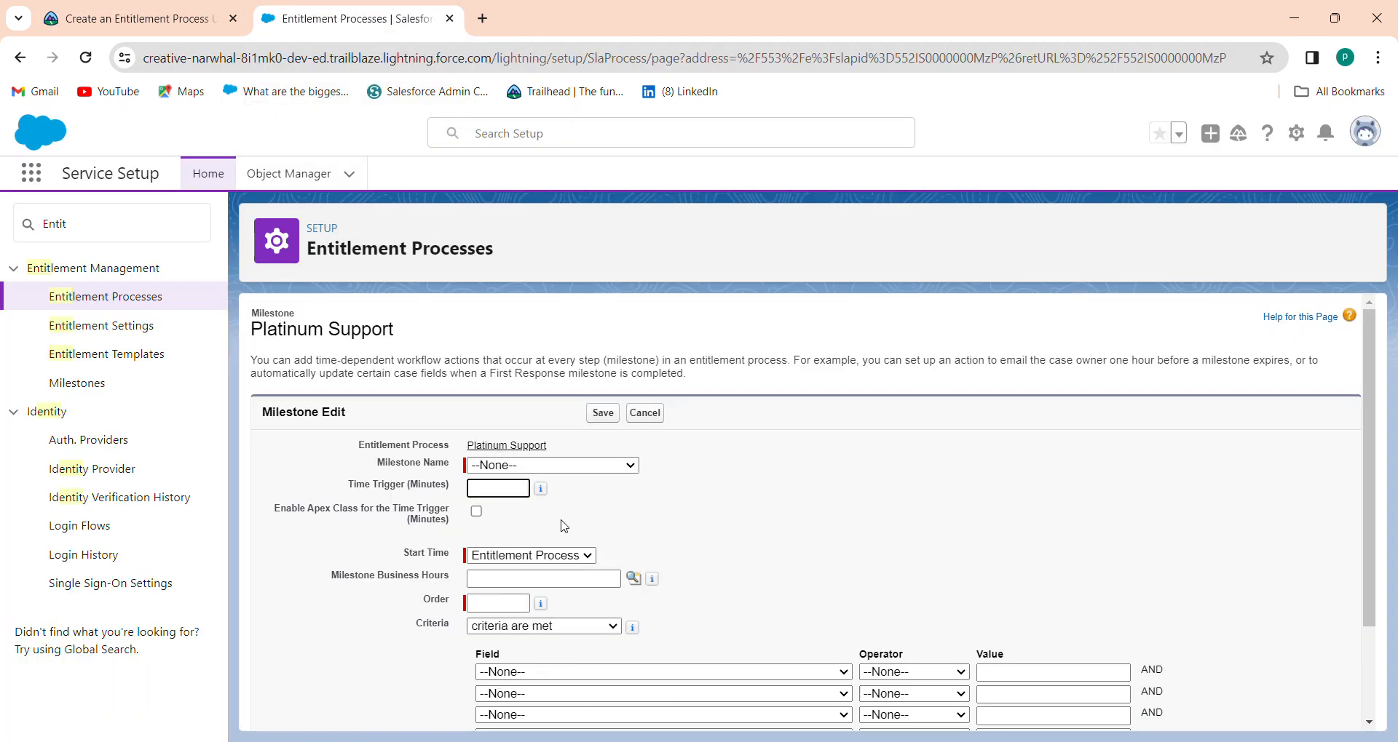
pyautogui.click(542, 466)
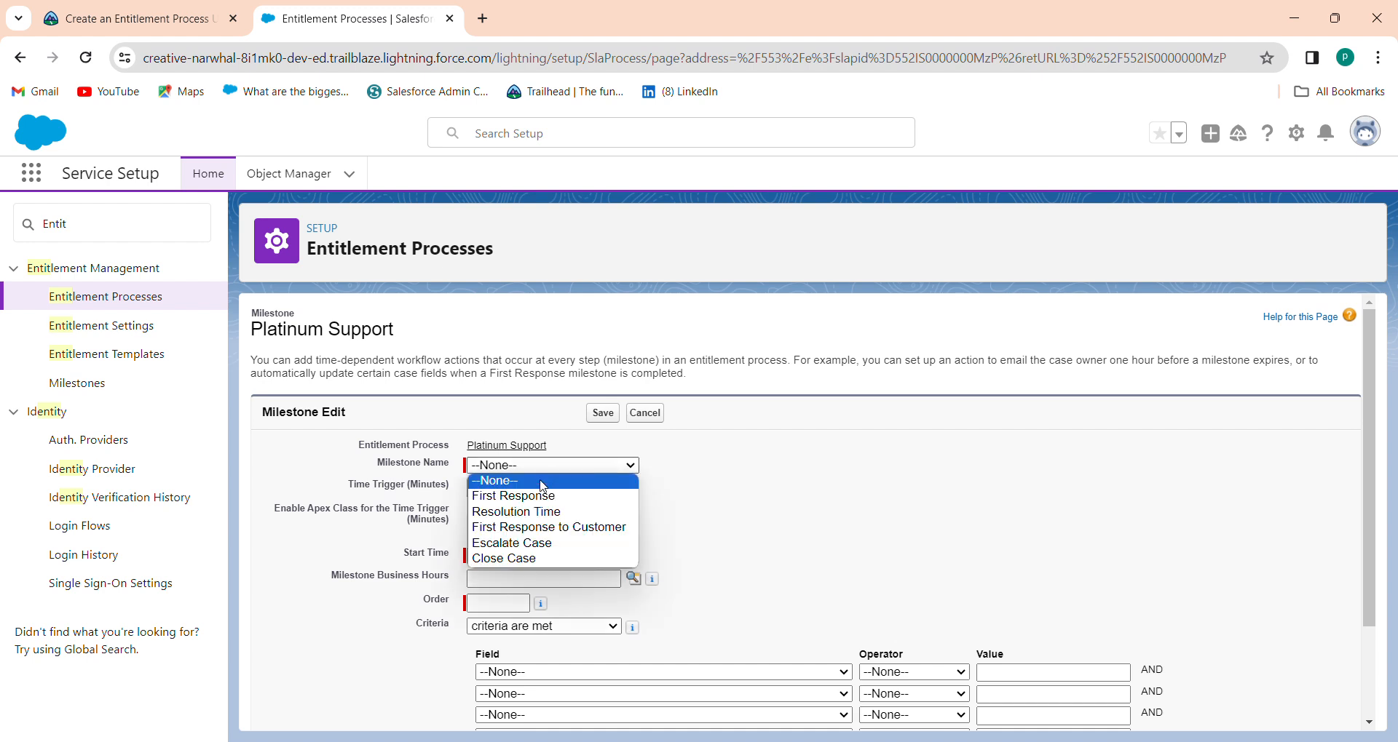
pyautogui.click(562, 499)
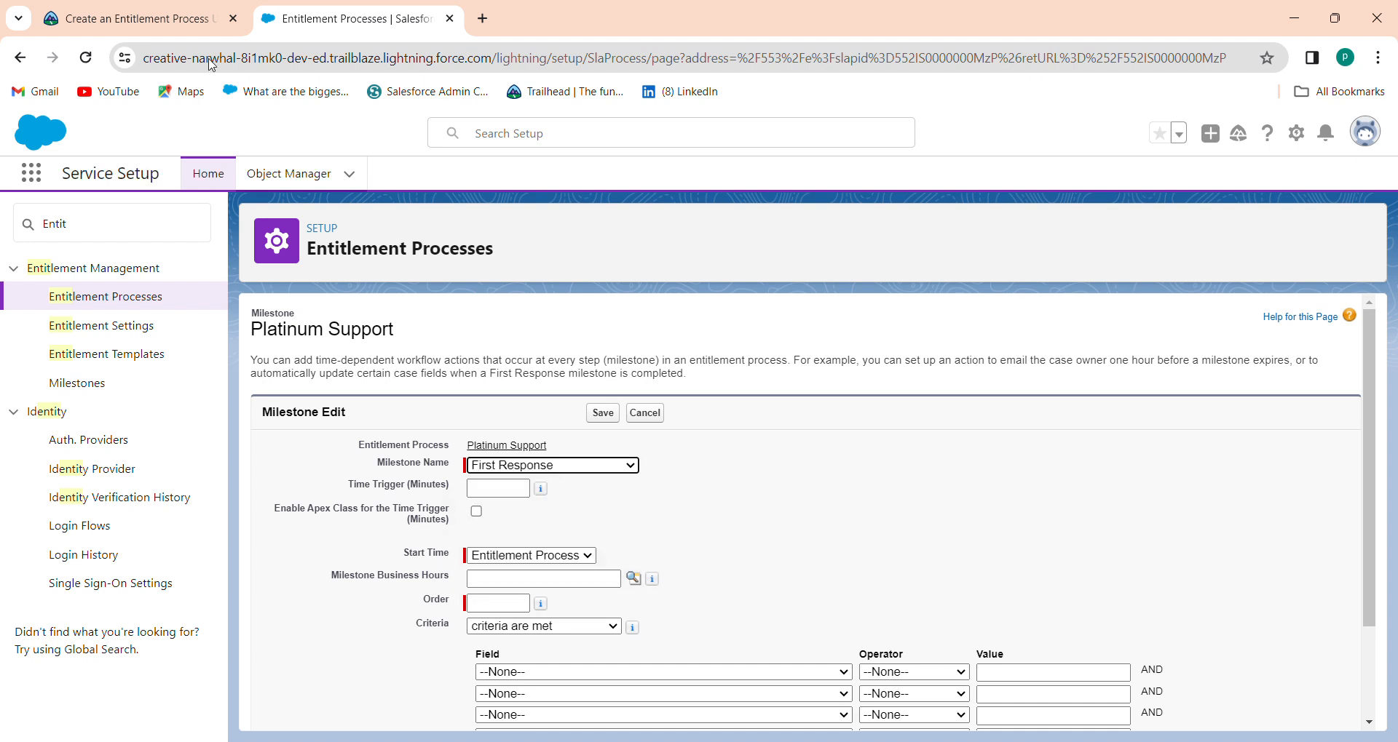
pyautogui.click(168, 10)
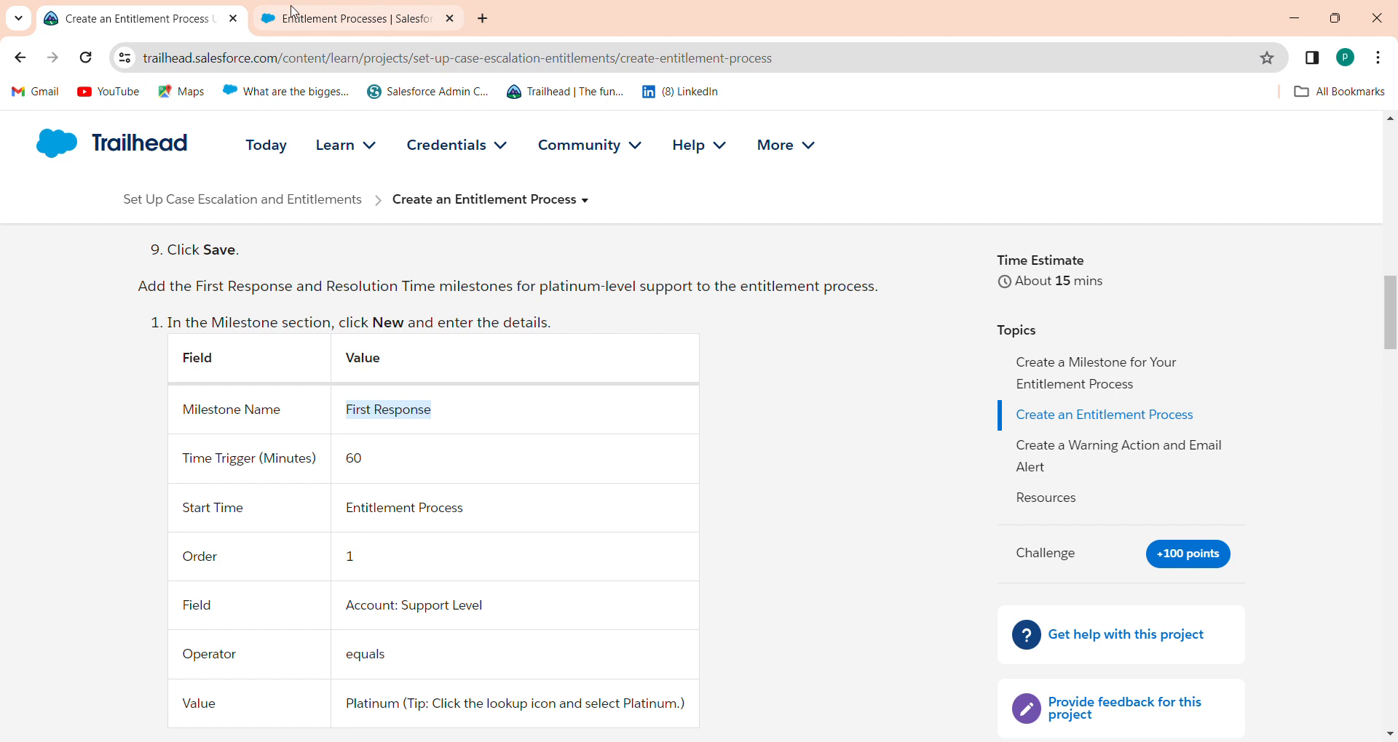
pyautogui.click(320, 24)
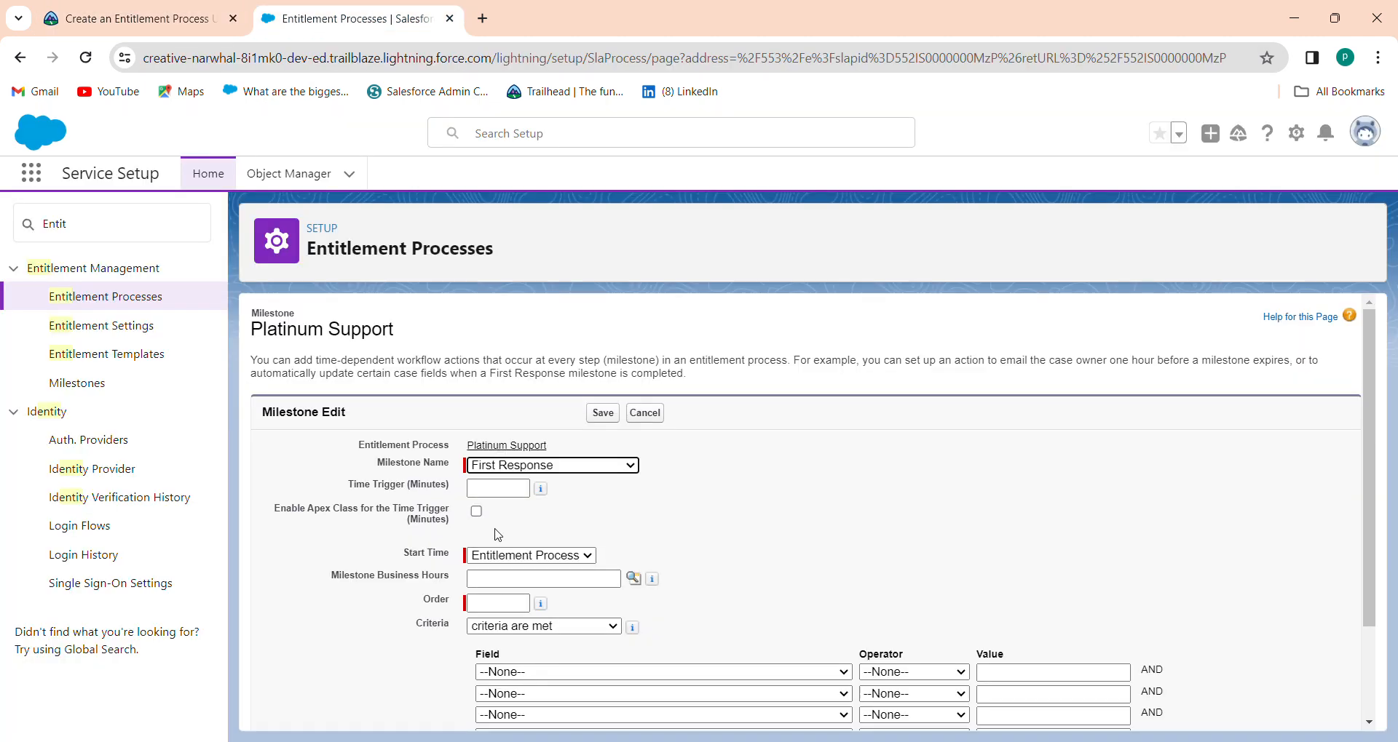
pyautogui.click(508, 489)
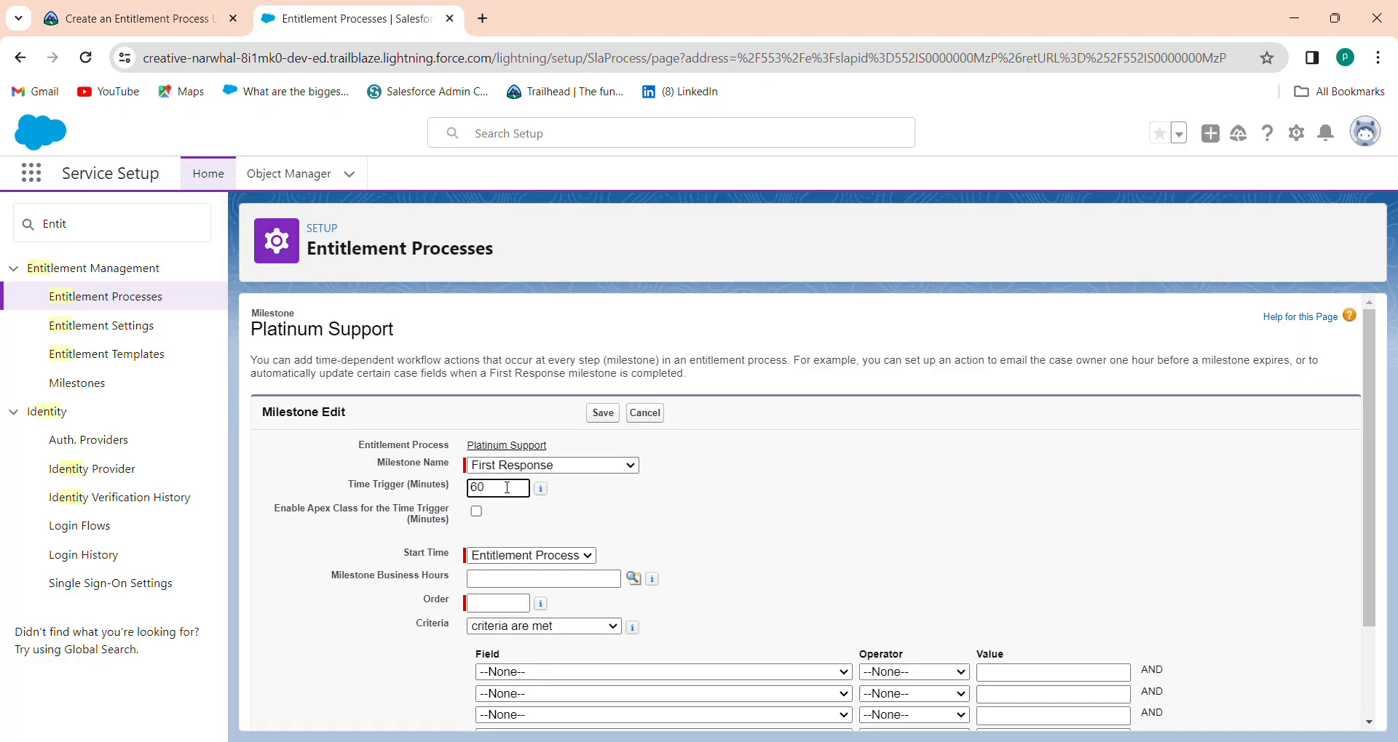
# - Compare the start time with Trailhead, keep it as Entitlement Process, and set the milestone's order to 1
pyautogui.click(170, 19)
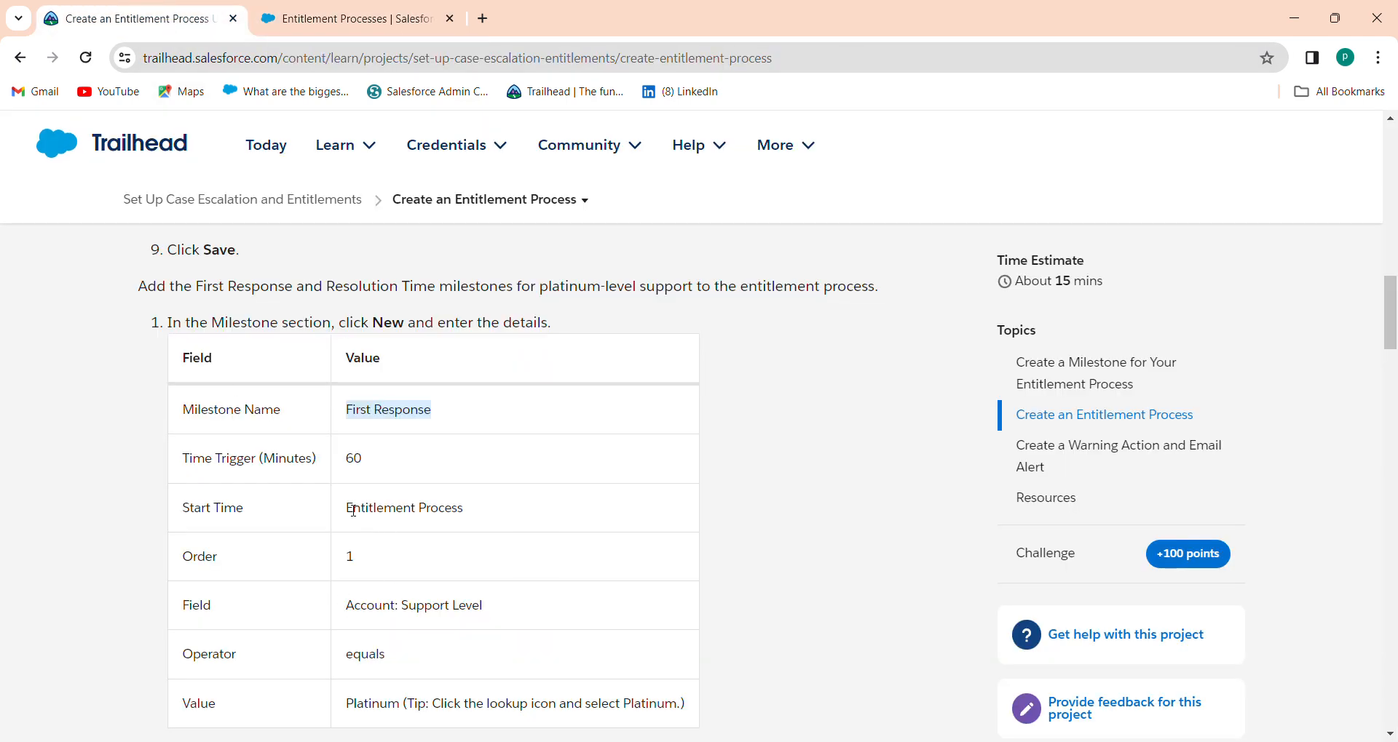
pyautogui.click(350, 18)
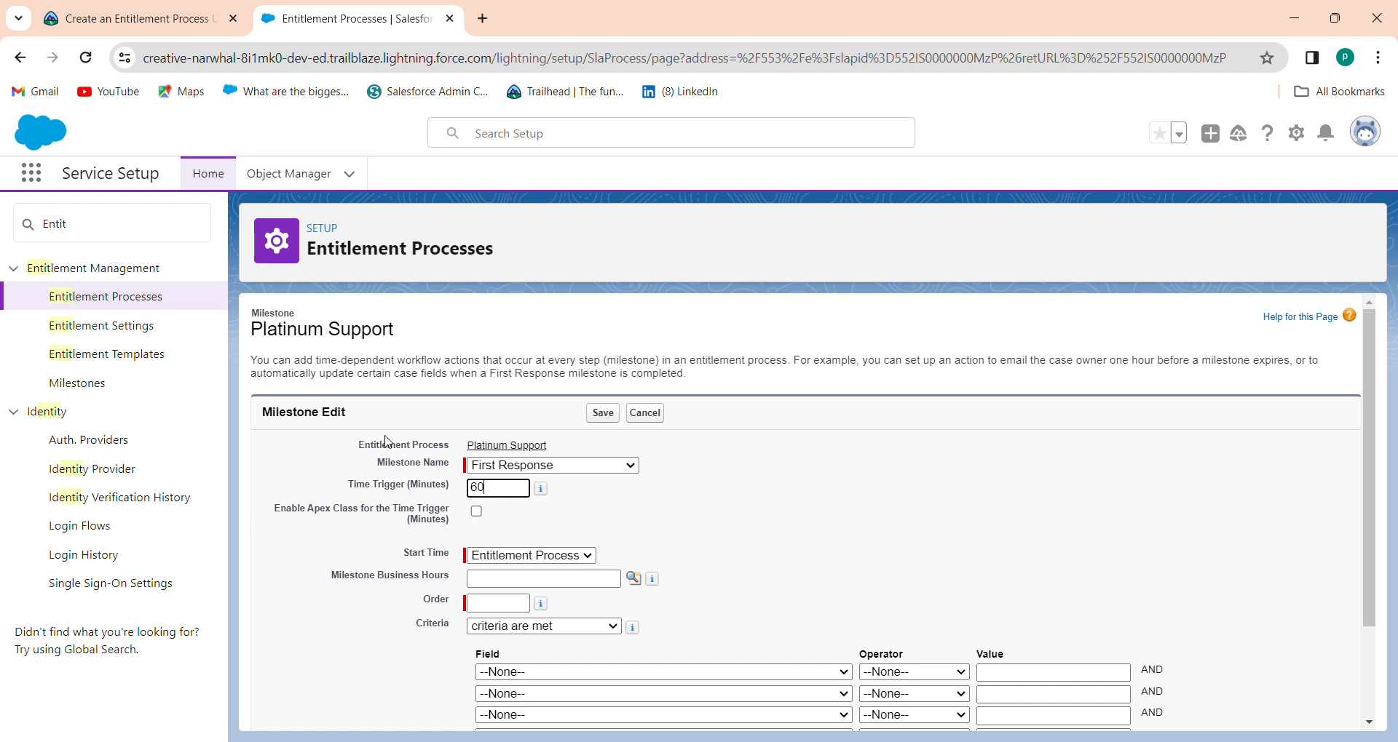
pyautogui.click(131, 16)
pyautogui.click(375, 10)
pyautogui.click(496, 607)
pyautogui.write('1')
# - Set the first milestone criterion's field to Account: Support Level, as given in the Trailhead instructions
pyautogui.click(157, 15)
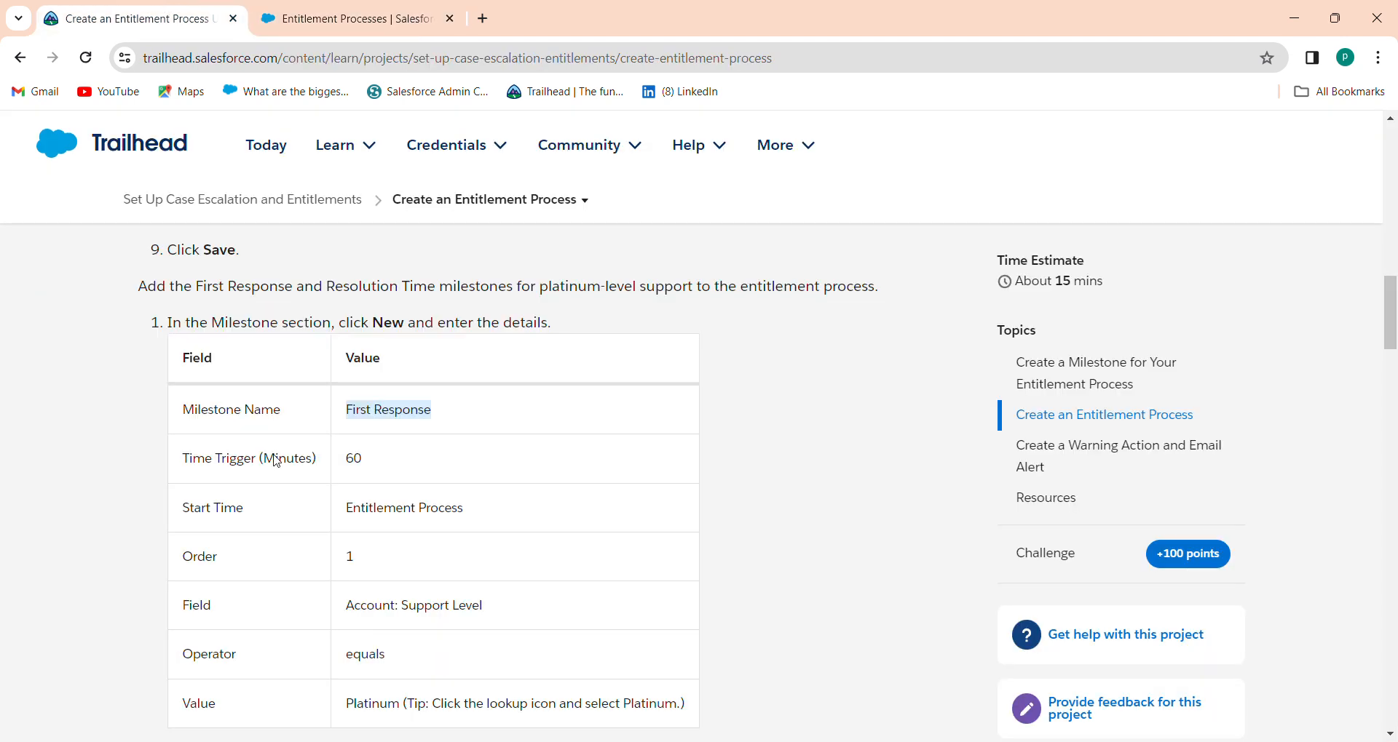
pyautogui.click(372, 10)
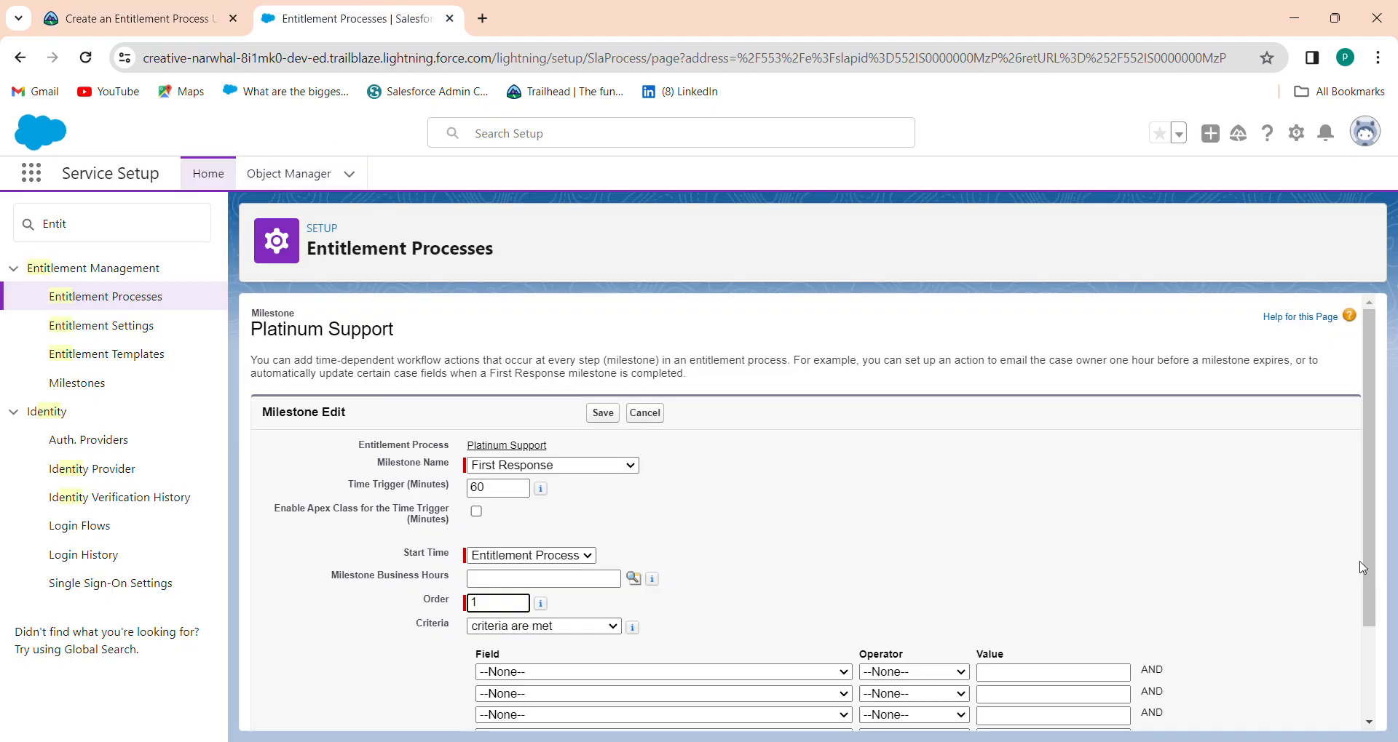
pyautogui.moveTo(1370, 568); pyautogui.dragTo(1372, 657)
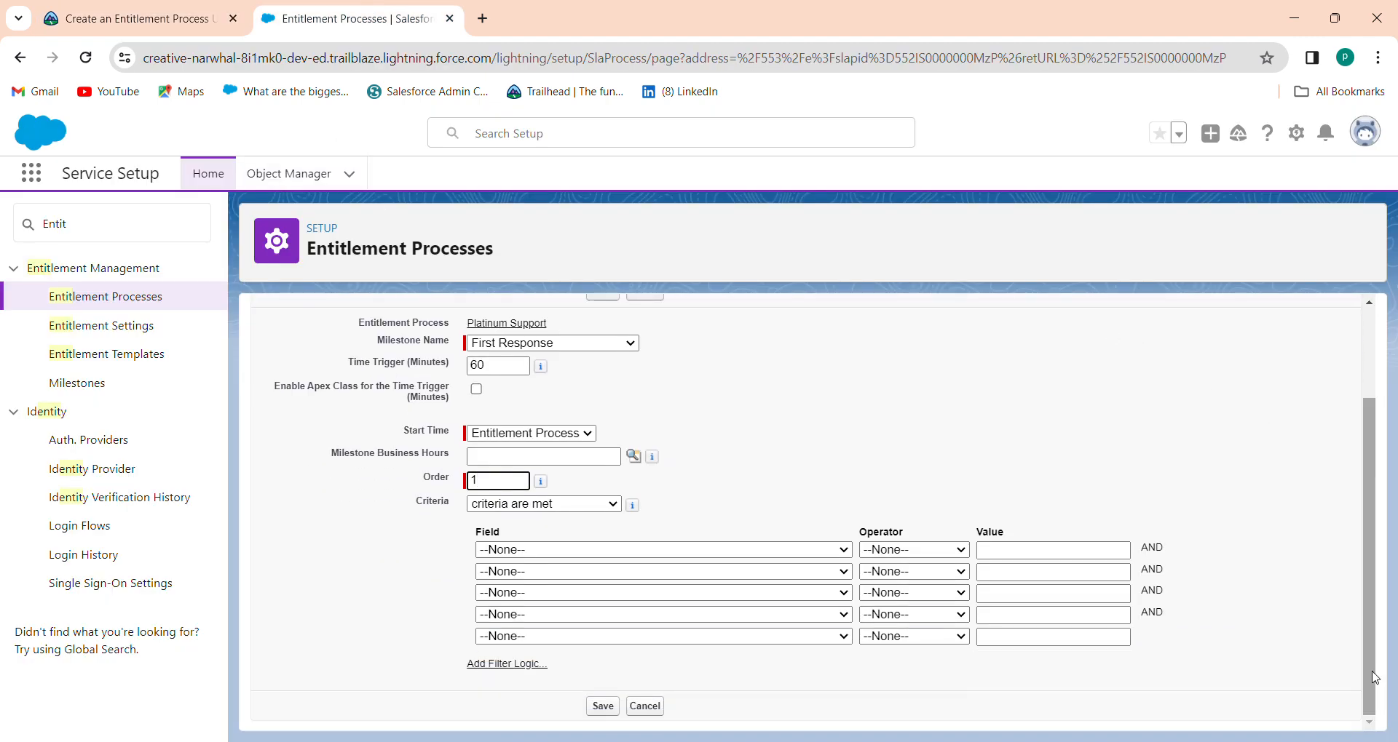
pyautogui.click(666, 551)
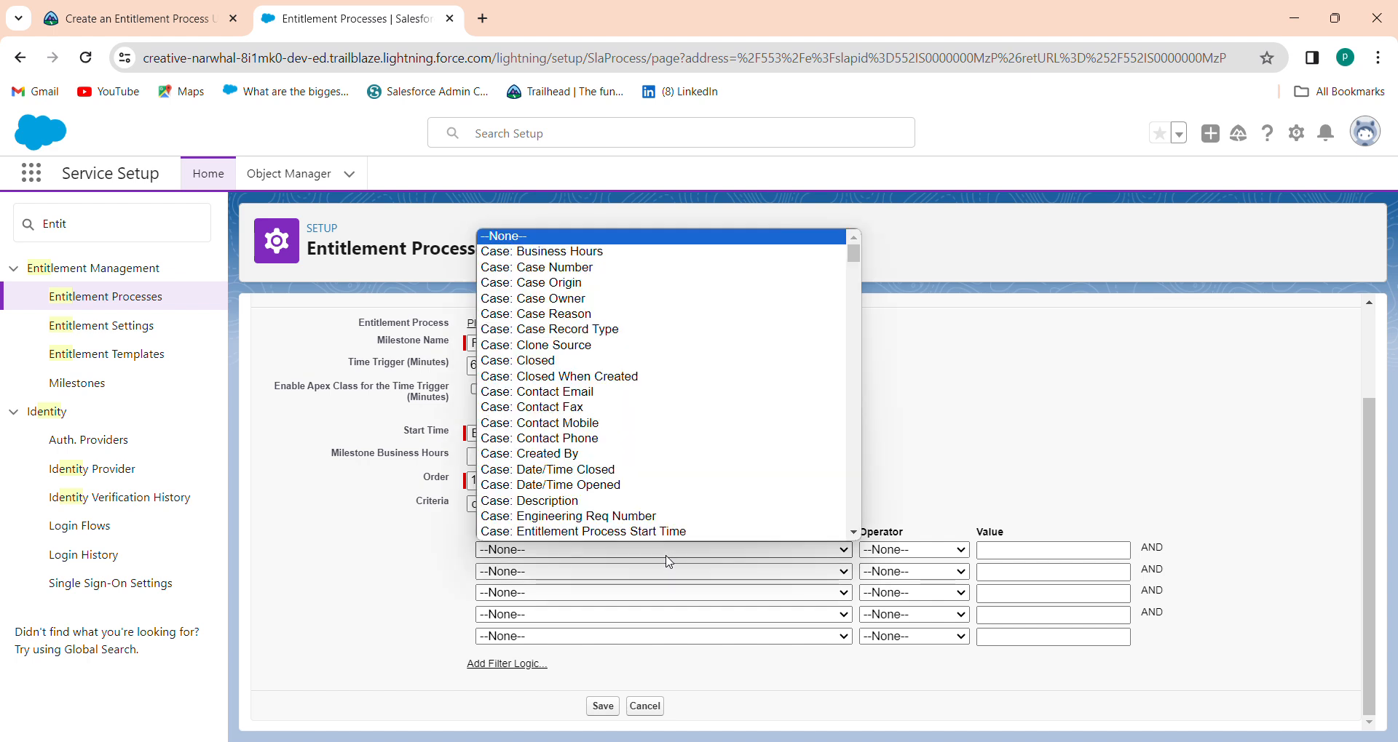
pyautogui.press('a')
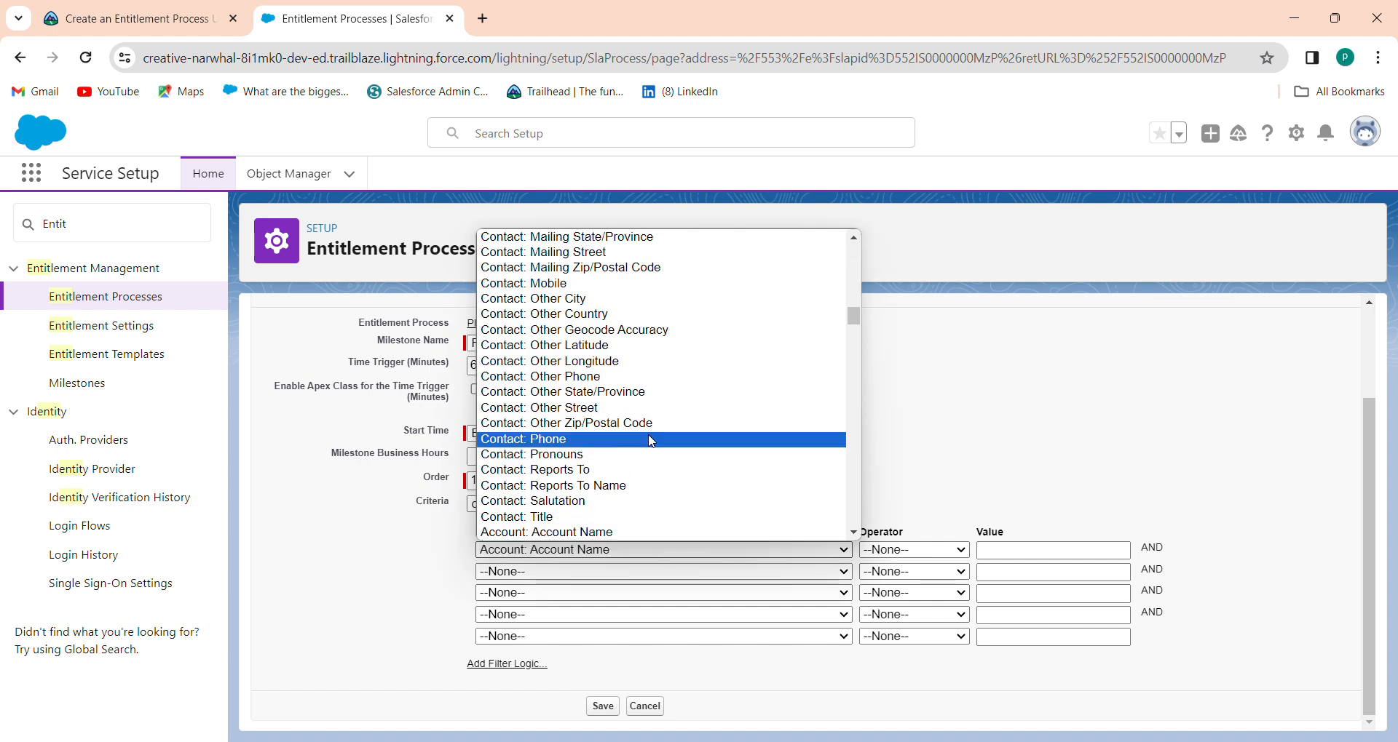
pyautogui.scroll(-5, 674, 528)
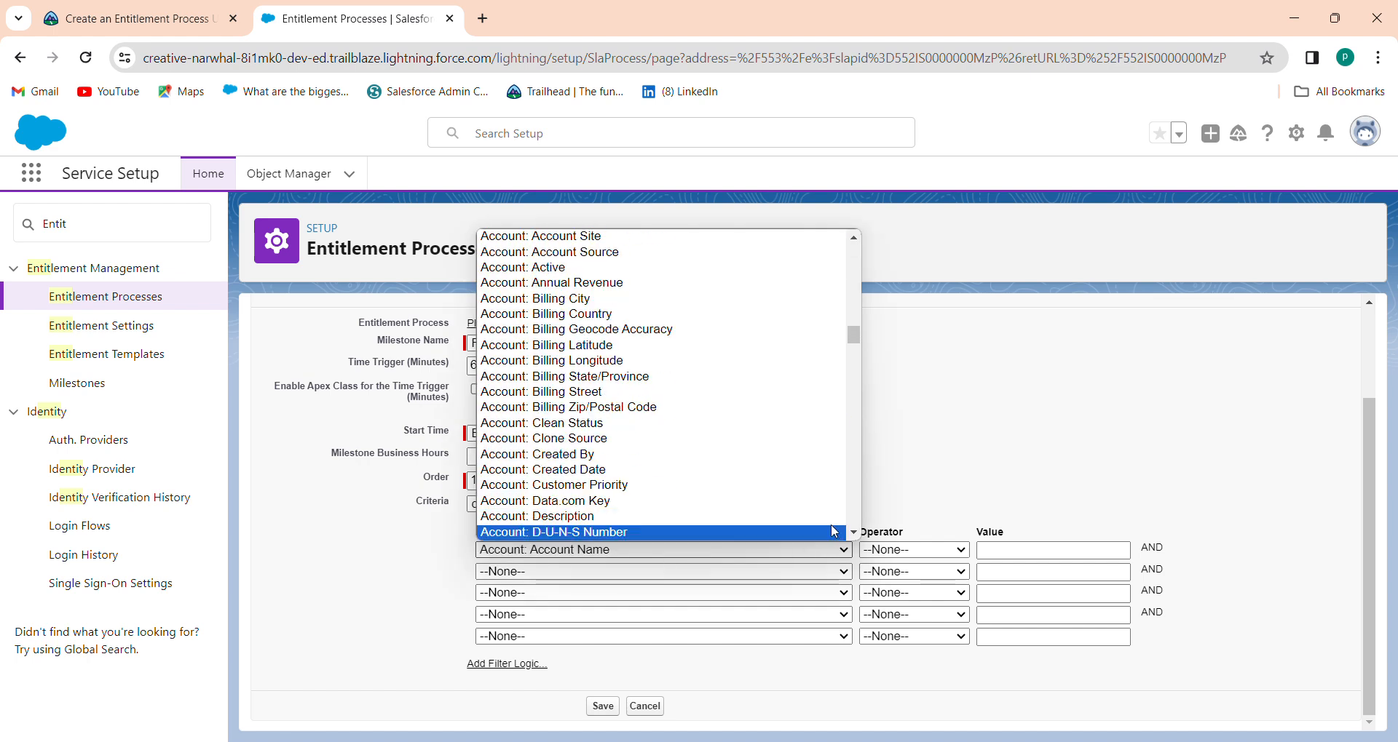
pyautogui.click(211, 20)
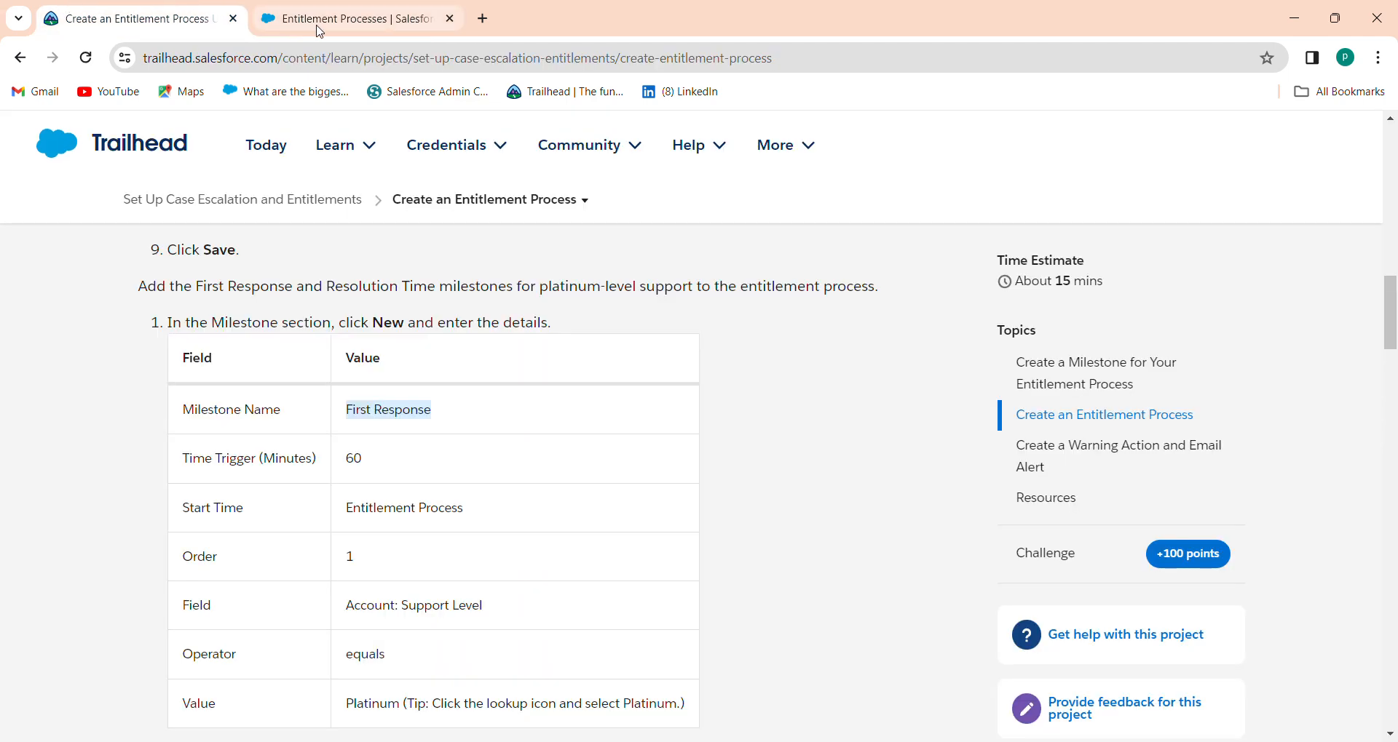
pyautogui.click(402, 10)
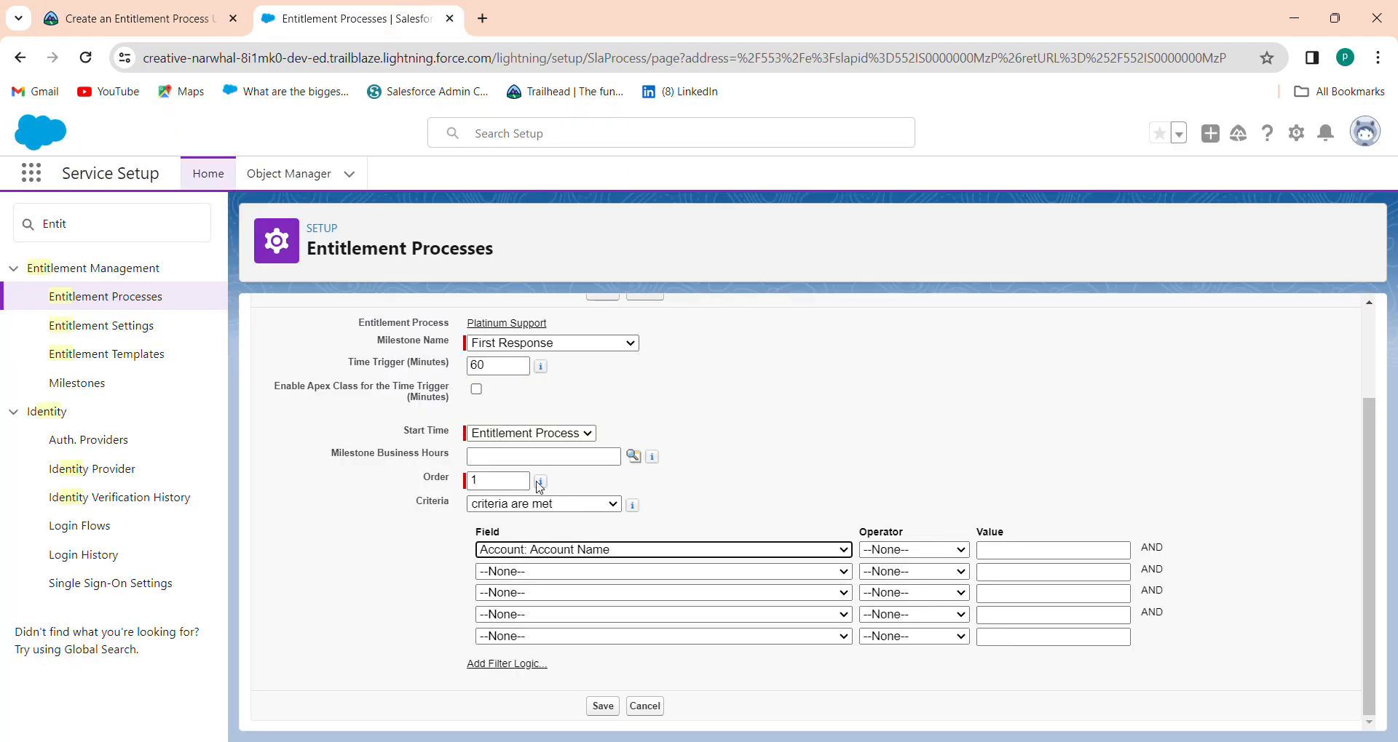
pyautogui.click(568, 546)
pyautogui.moveTo(851, 319); pyautogui.dragTo(852, 370)
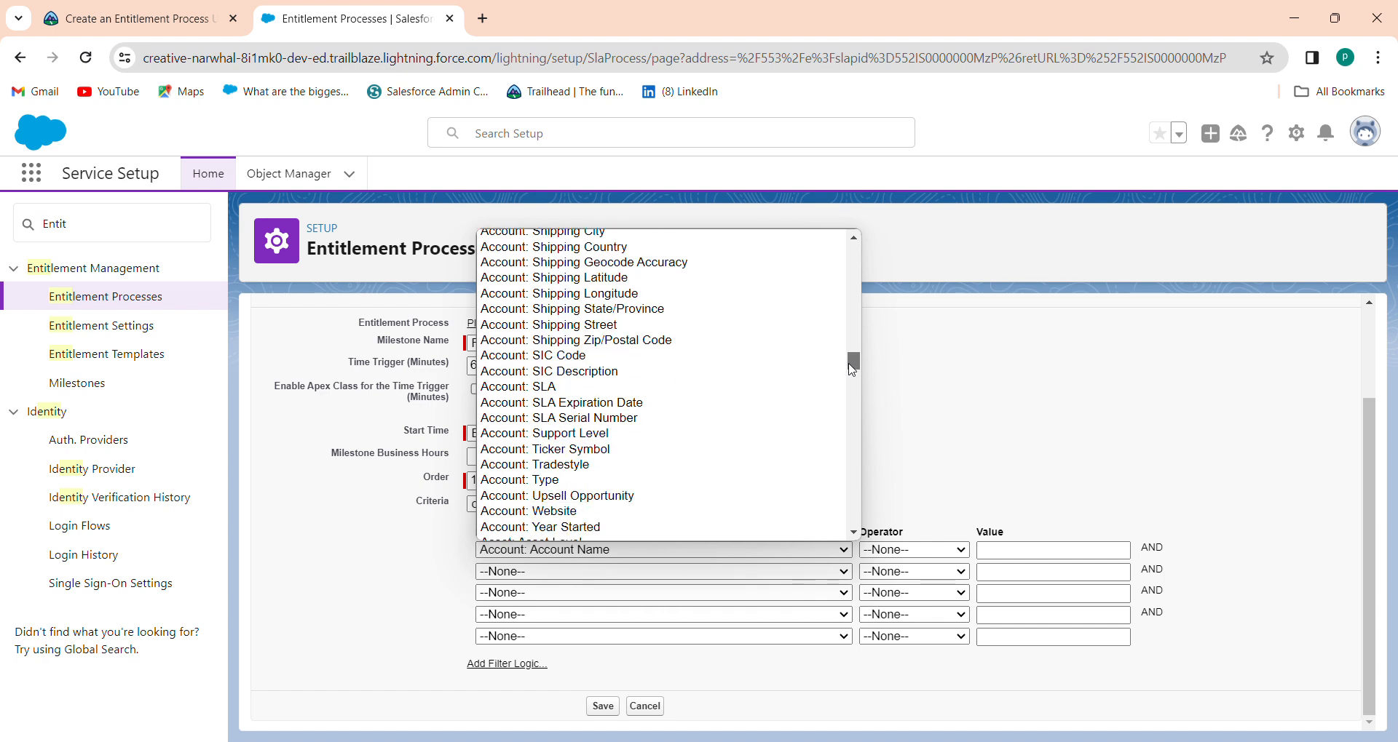
pyautogui.click(658, 434)
# - Complete the Support Level criterion with the operator equals and the value Platinum from the picklist lookup
pyautogui.click(116, 18)
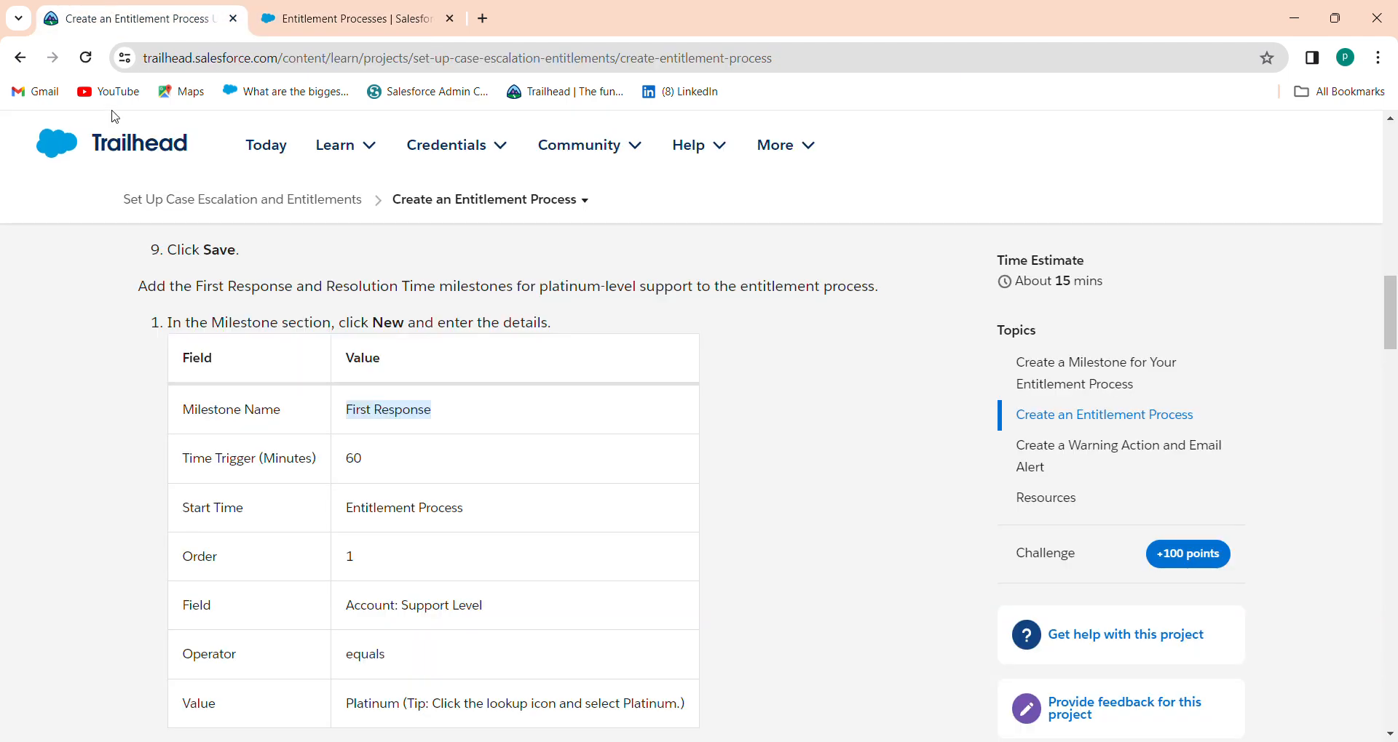
pyautogui.click(386, 13)
pyautogui.click(936, 553)
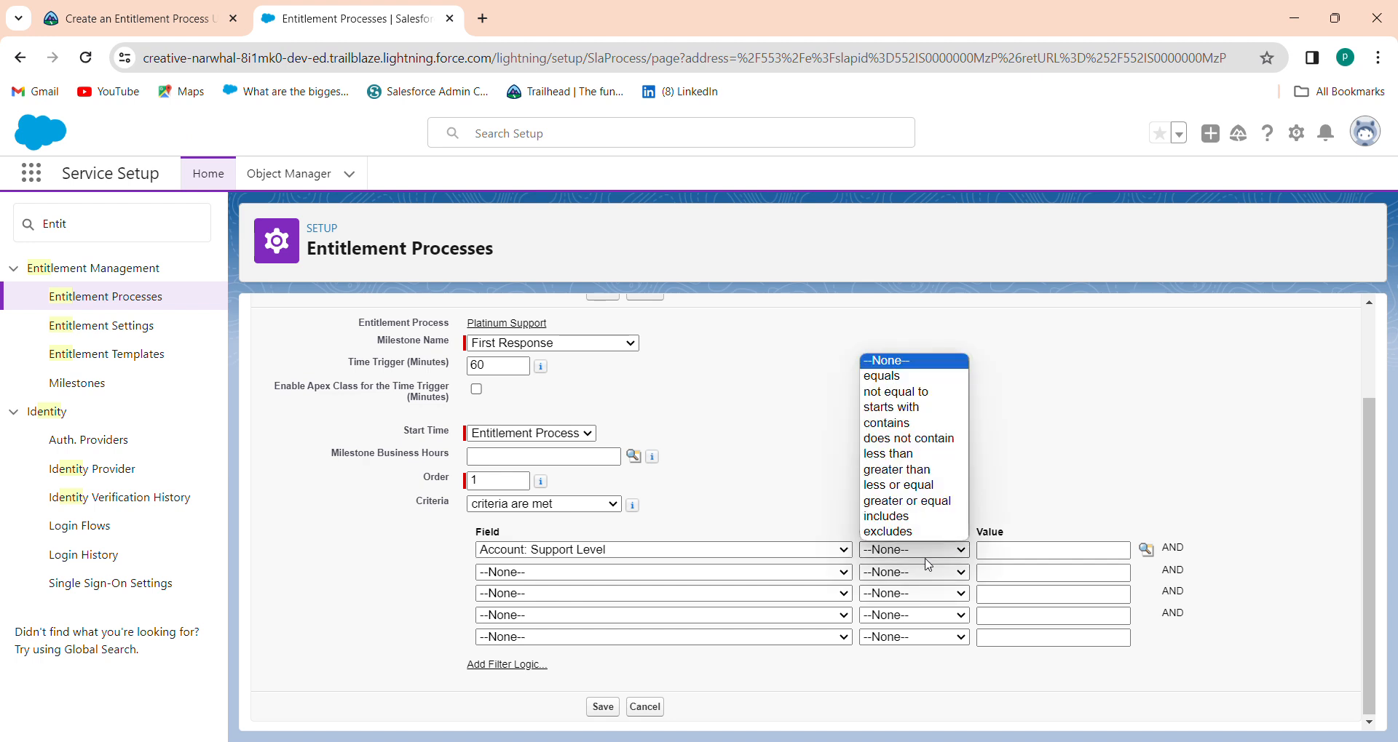
pyautogui.click(939, 378)
pyautogui.click(1145, 550)
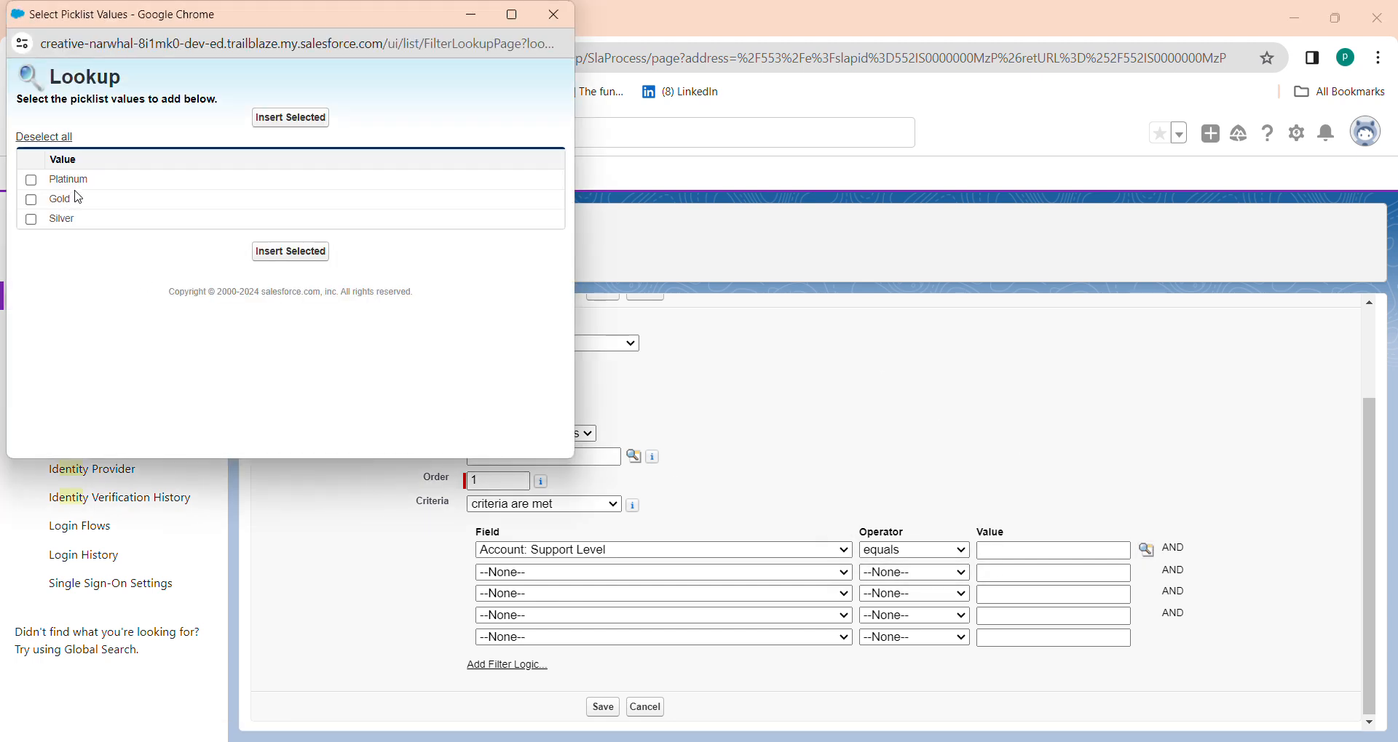
pyautogui.click(30, 180)
pyautogui.click(291, 253)
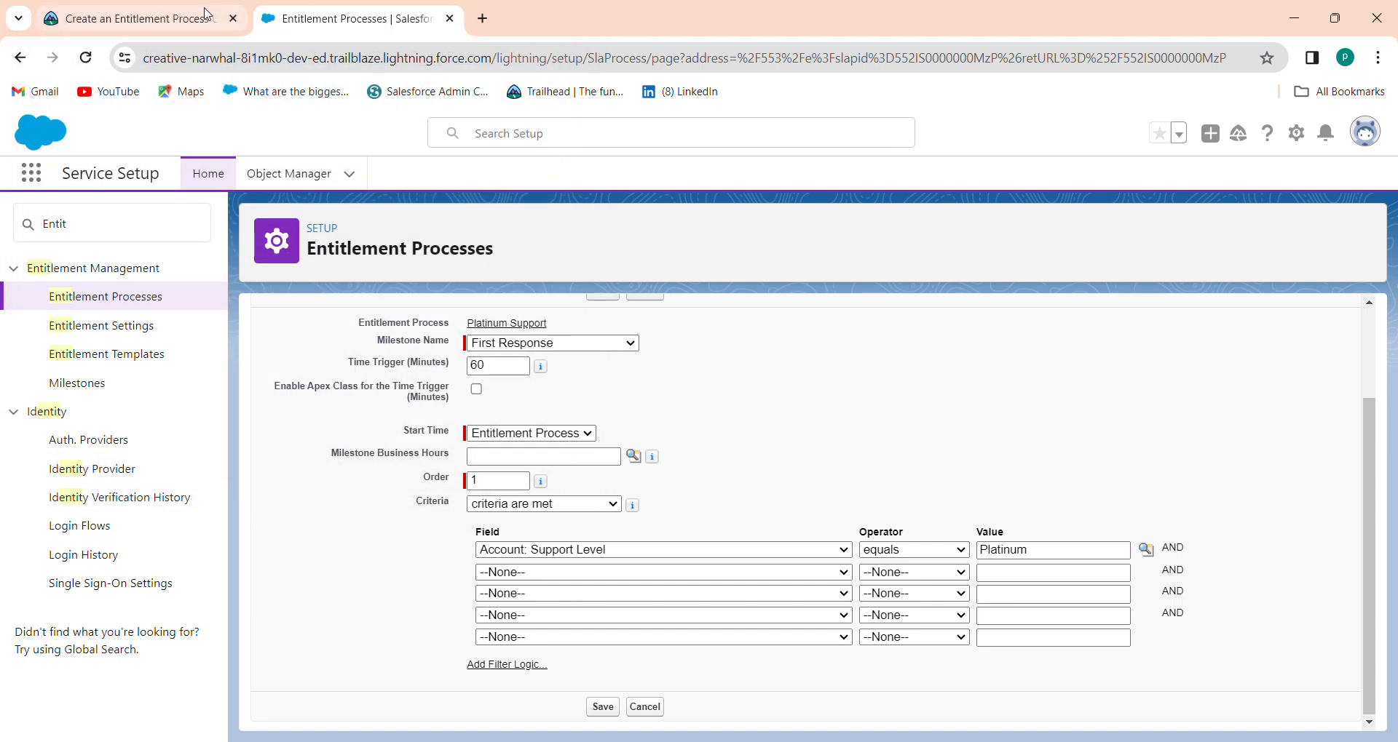
# - Check the next instruction in Trailhead, save the First Response milestone, and view the entitlement process's milestone list
pyautogui.click(205, 13)
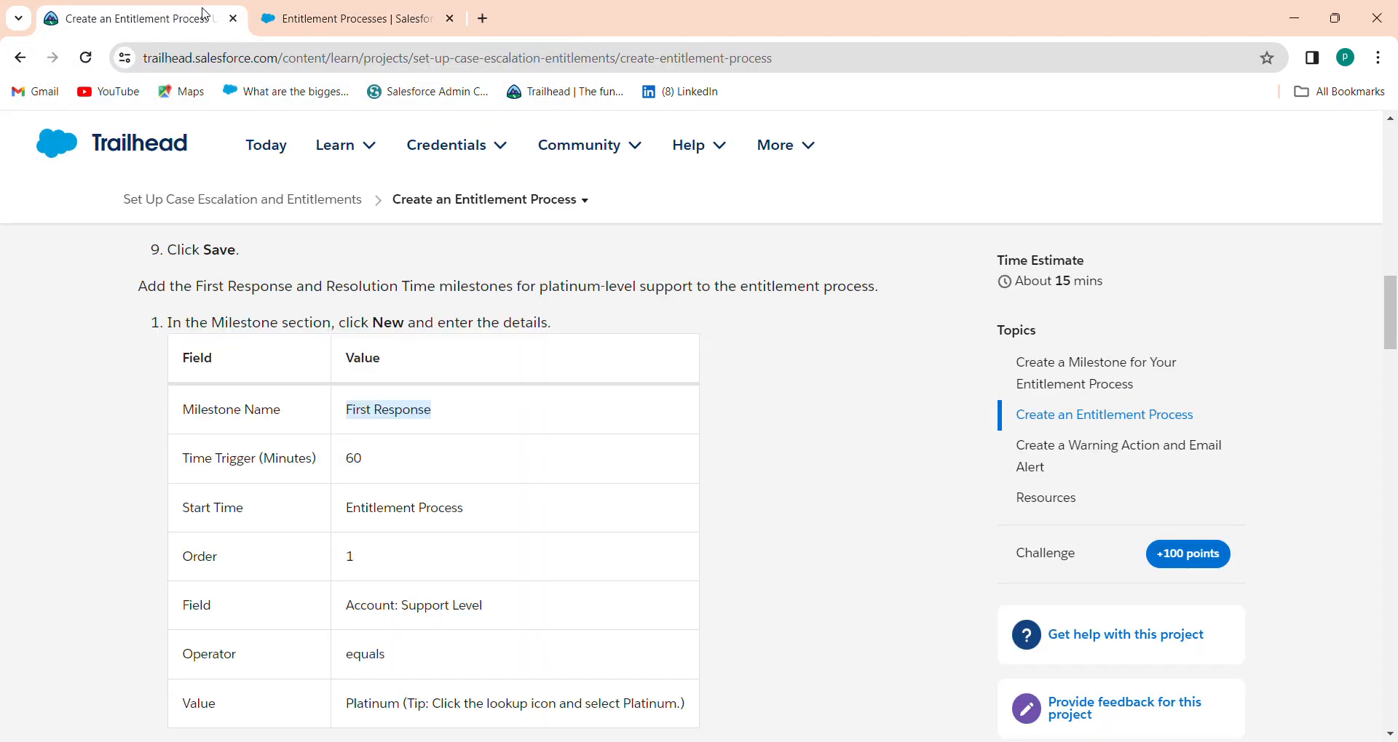
pyautogui.click(1373, 325)
pyautogui.moveTo(1391, 320); pyautogui.dragTo(1391, 373)
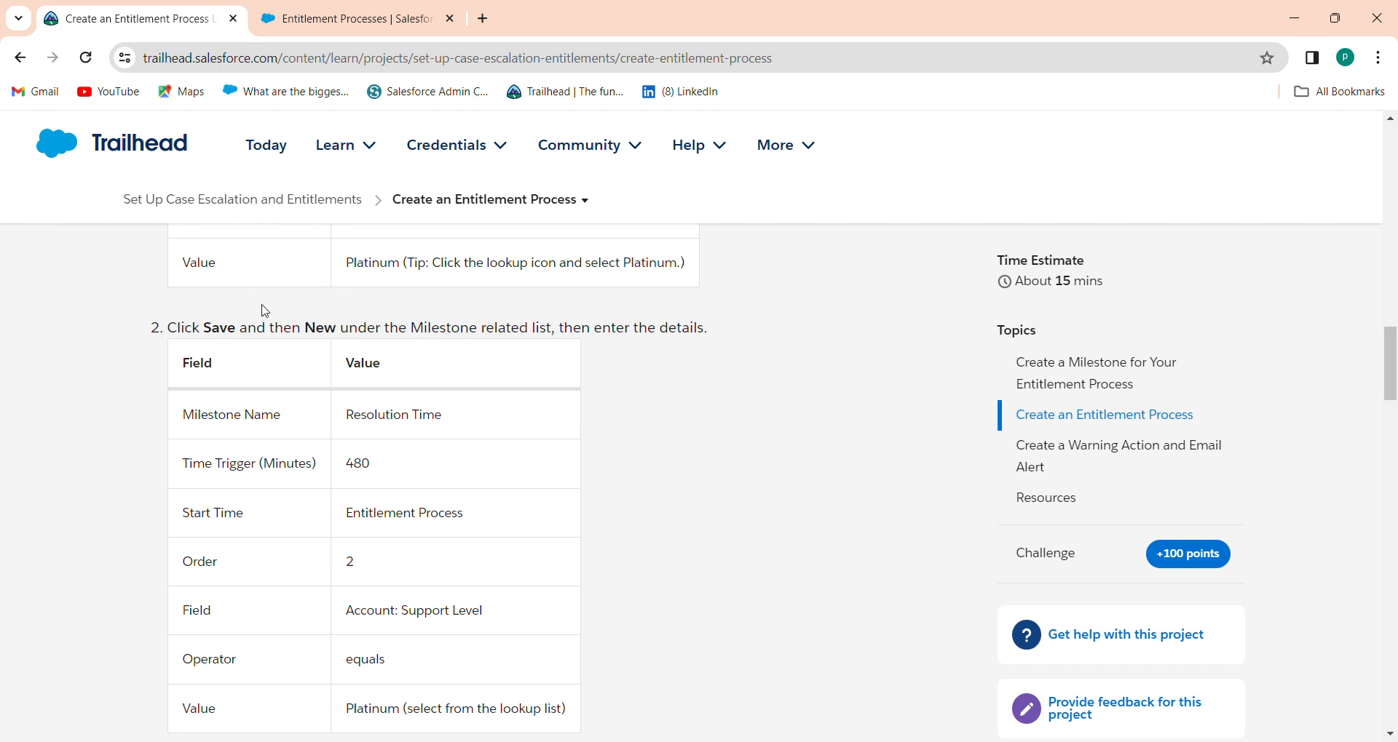
pyautogui.click(356, 9)
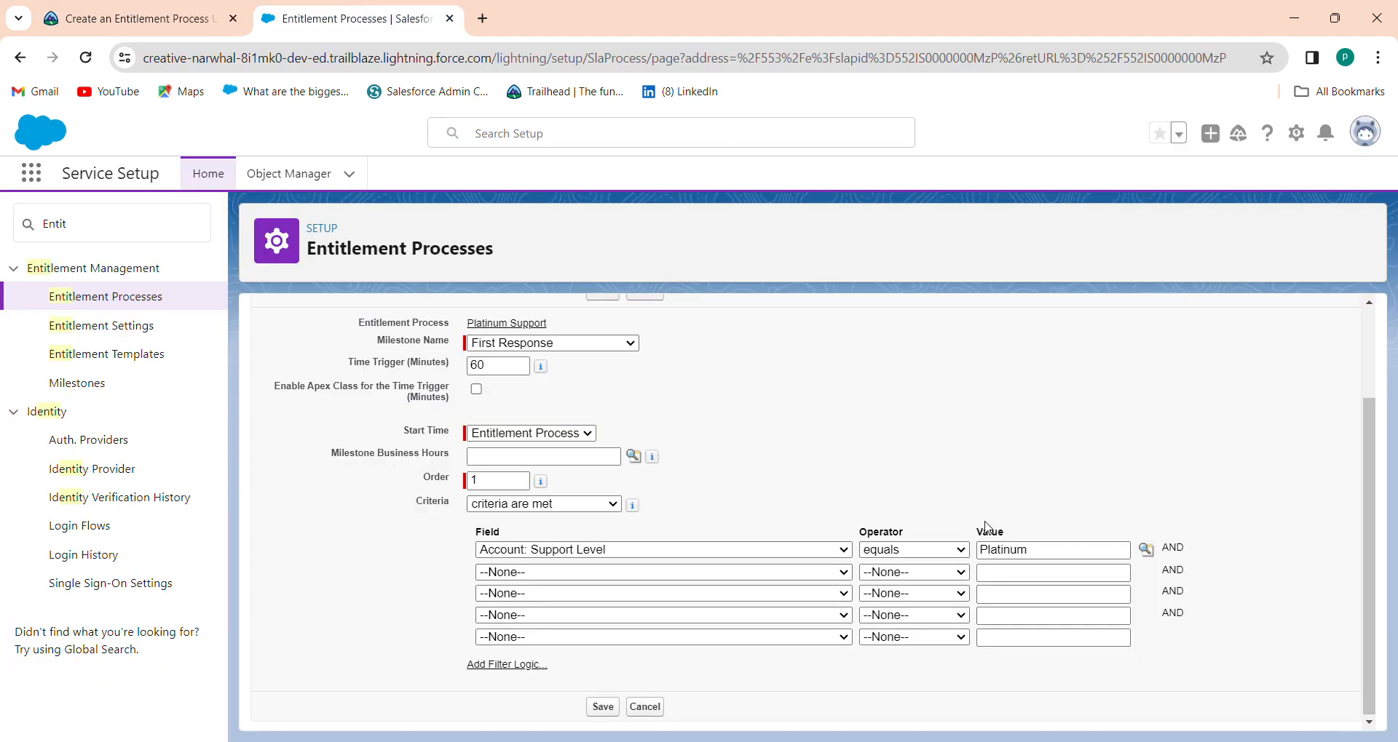
pyautogui.click(603, 707)
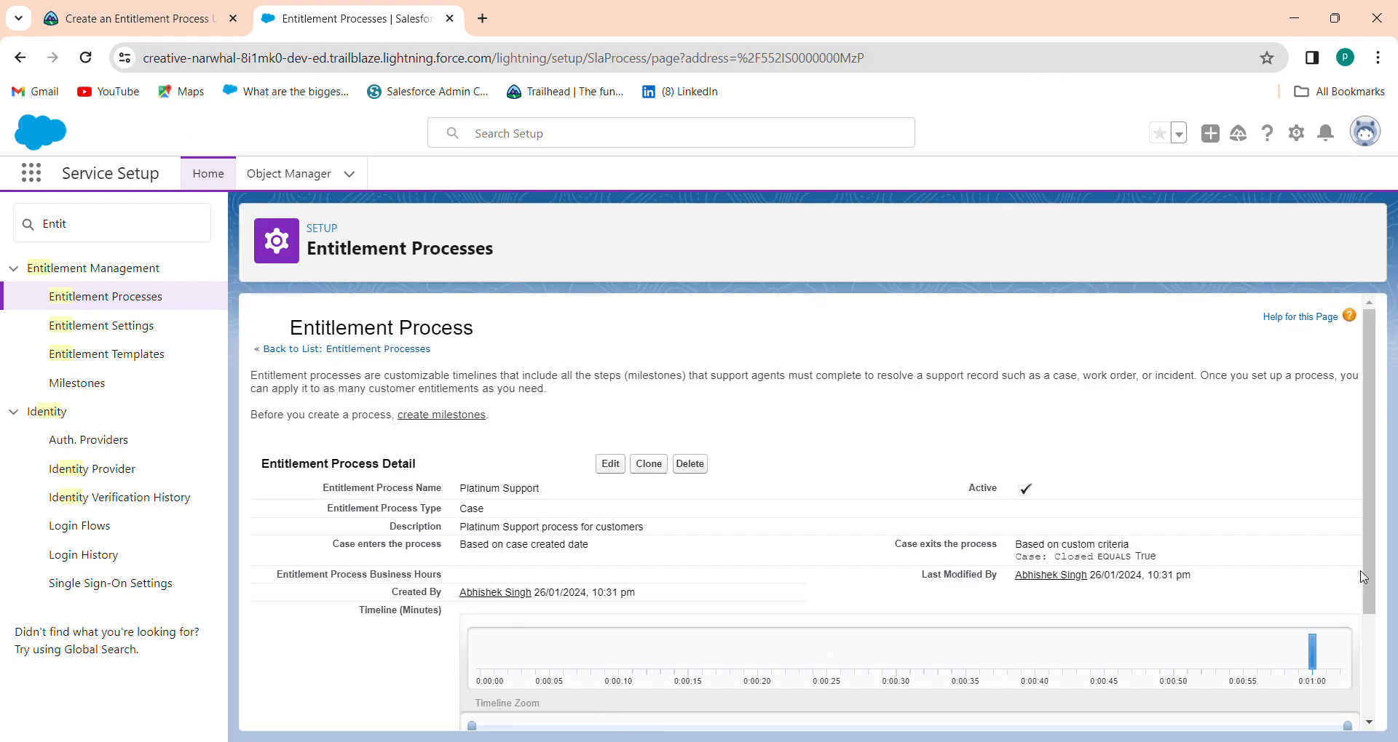
pyautogui.scroll(-2, 1366, 578)
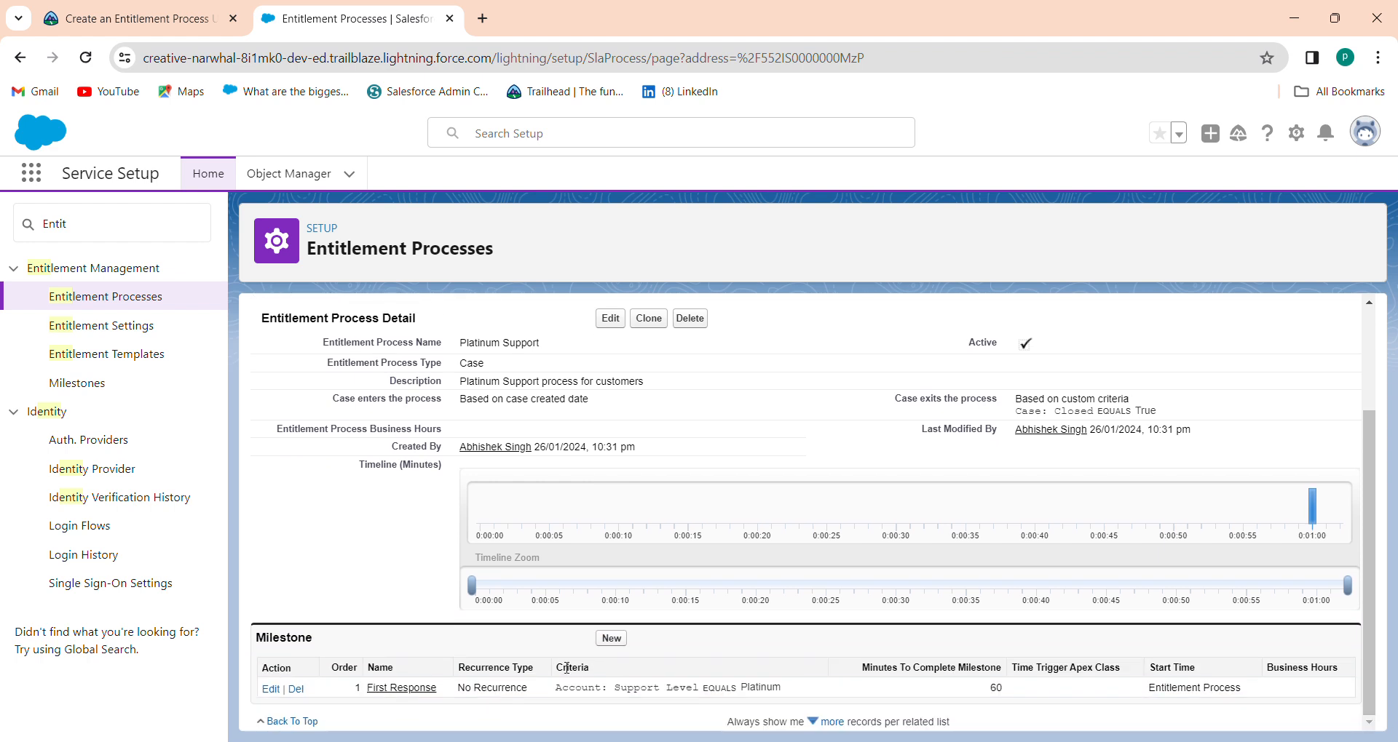
# - Check the second milestone's details in Trailhead, start a new milestone under Platinum Support, and choose Resolution Time as its name
pyautogui.click(120, 17)
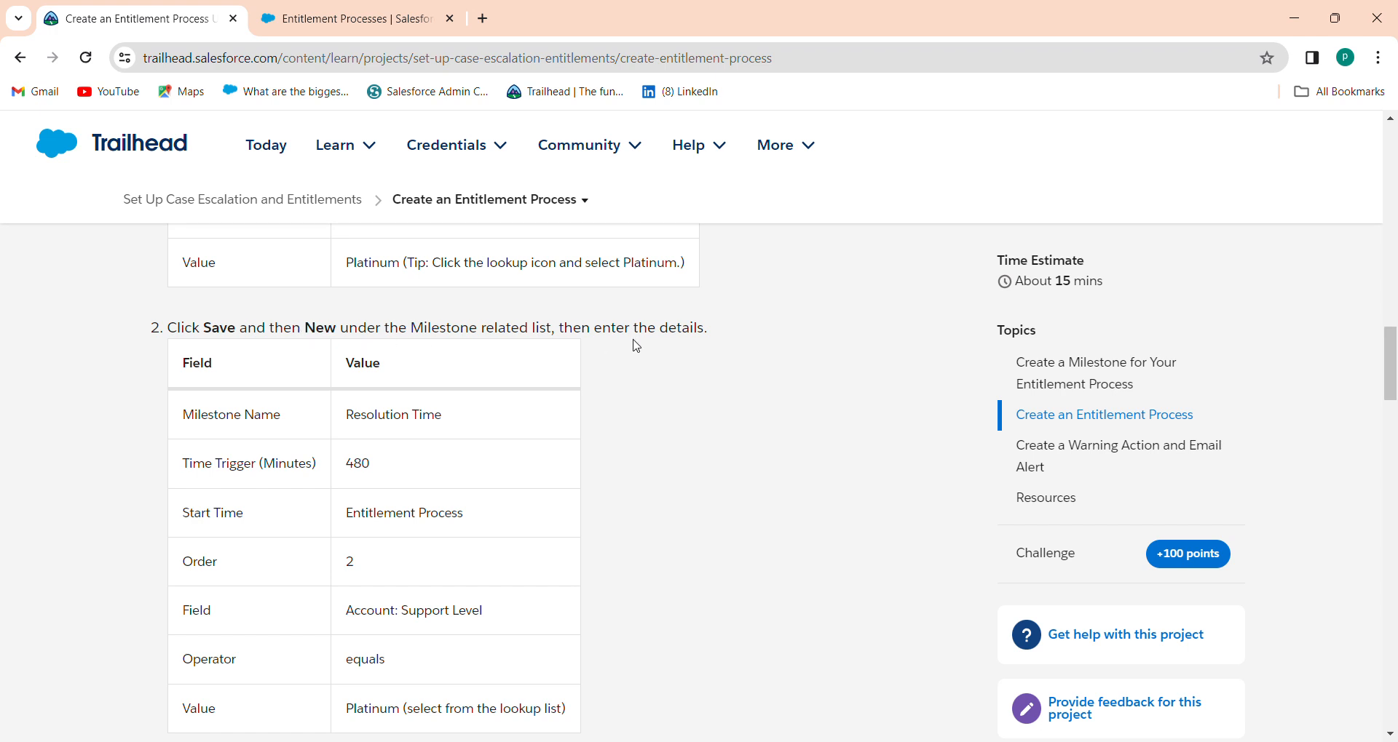
pyautogui.click(340, 9)
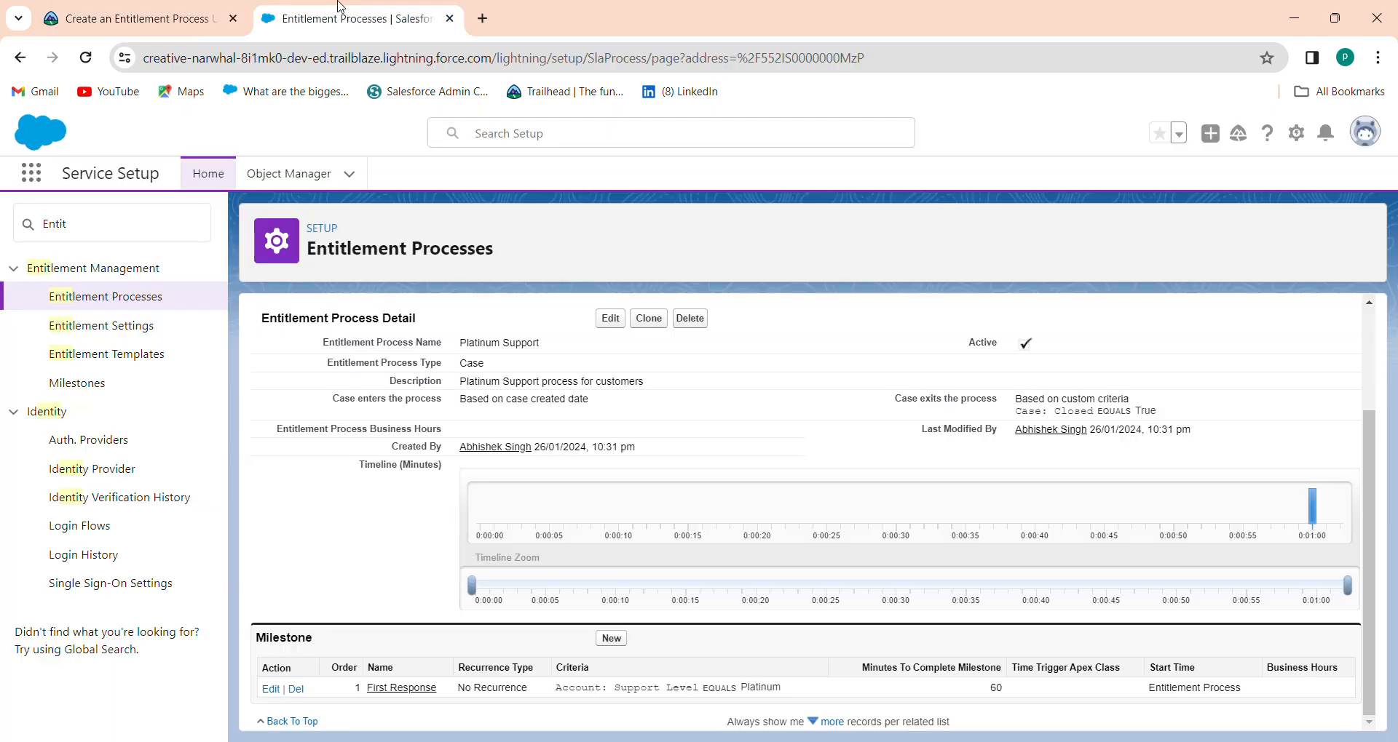
pyautogui.click(612, 638)
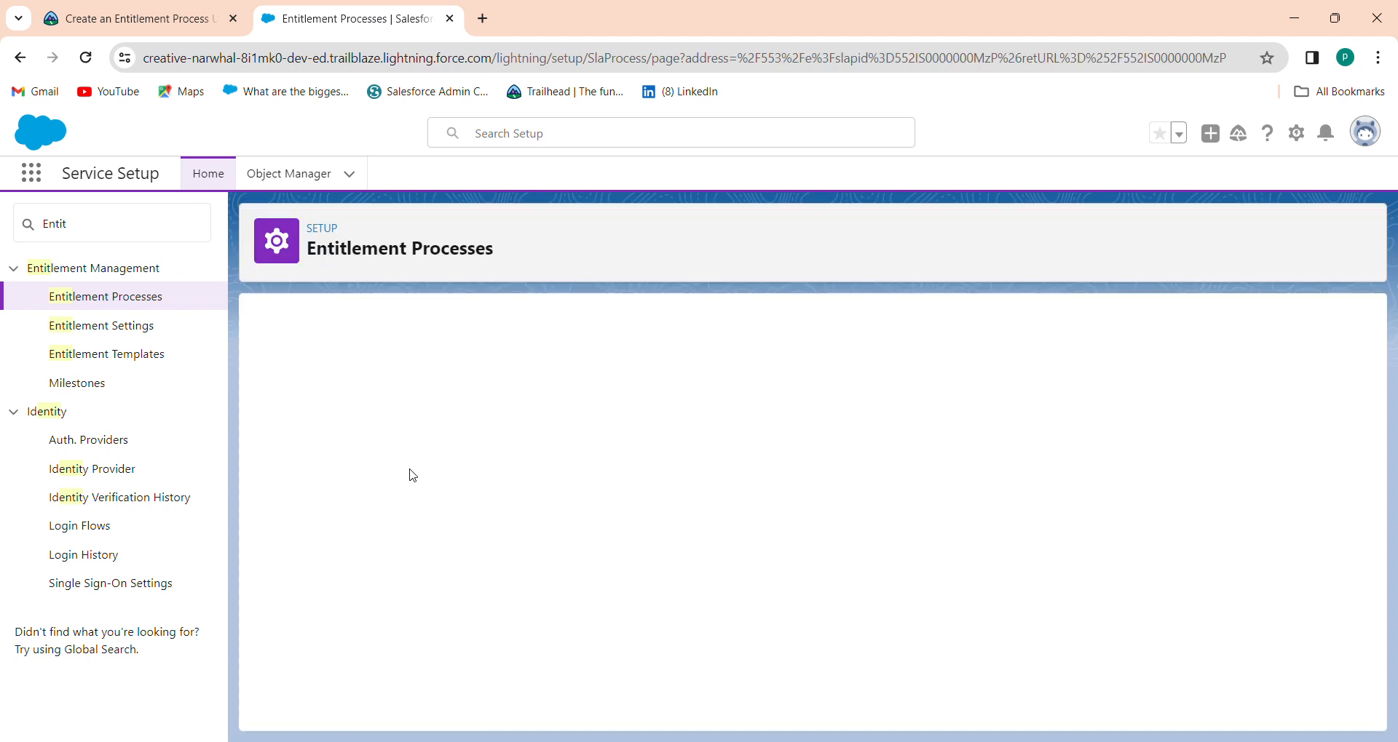
pyautogui.click(538, 466)
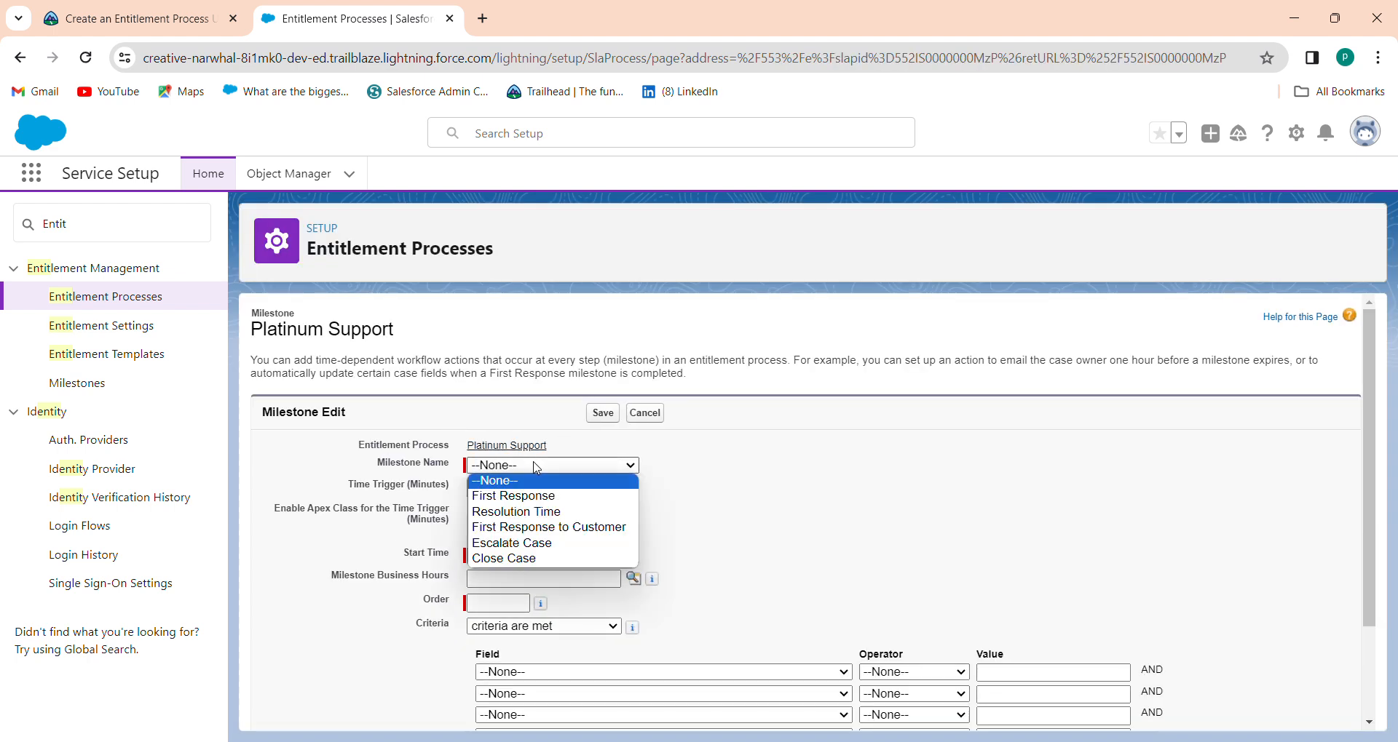
pyautogui.click(568, 512)
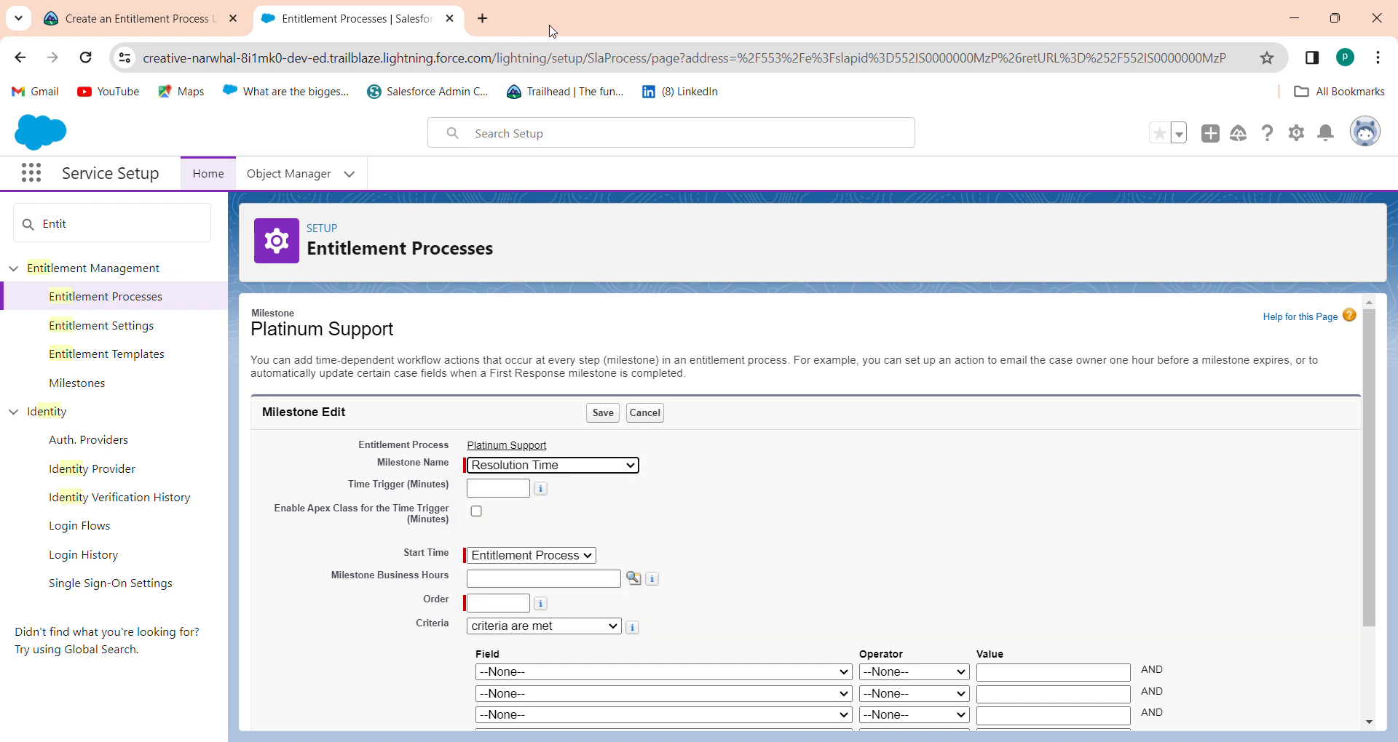
# - Look up the time trigger in Trailhead and set the Resolution Time milestone's trigger to 480 minutes
pyautogui.click(601, 29)
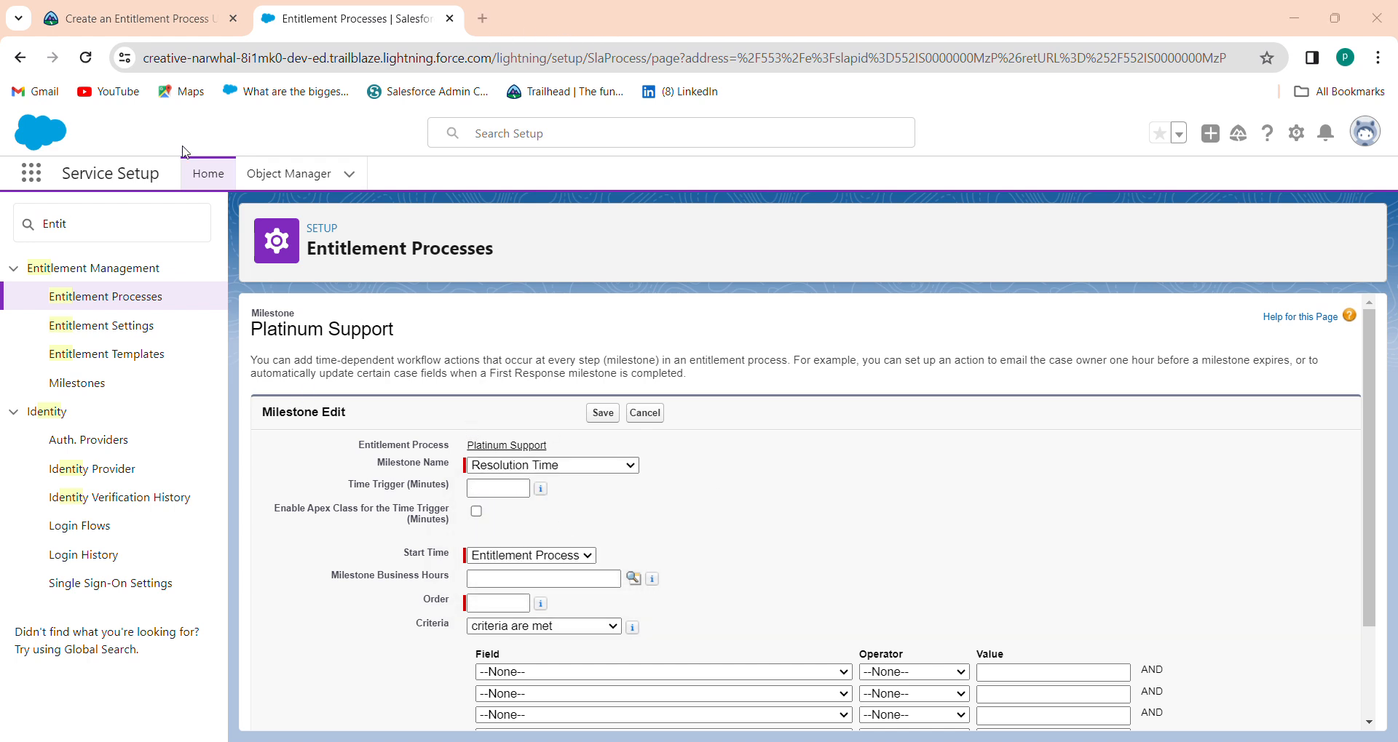
pyautogui.click(131, 19)
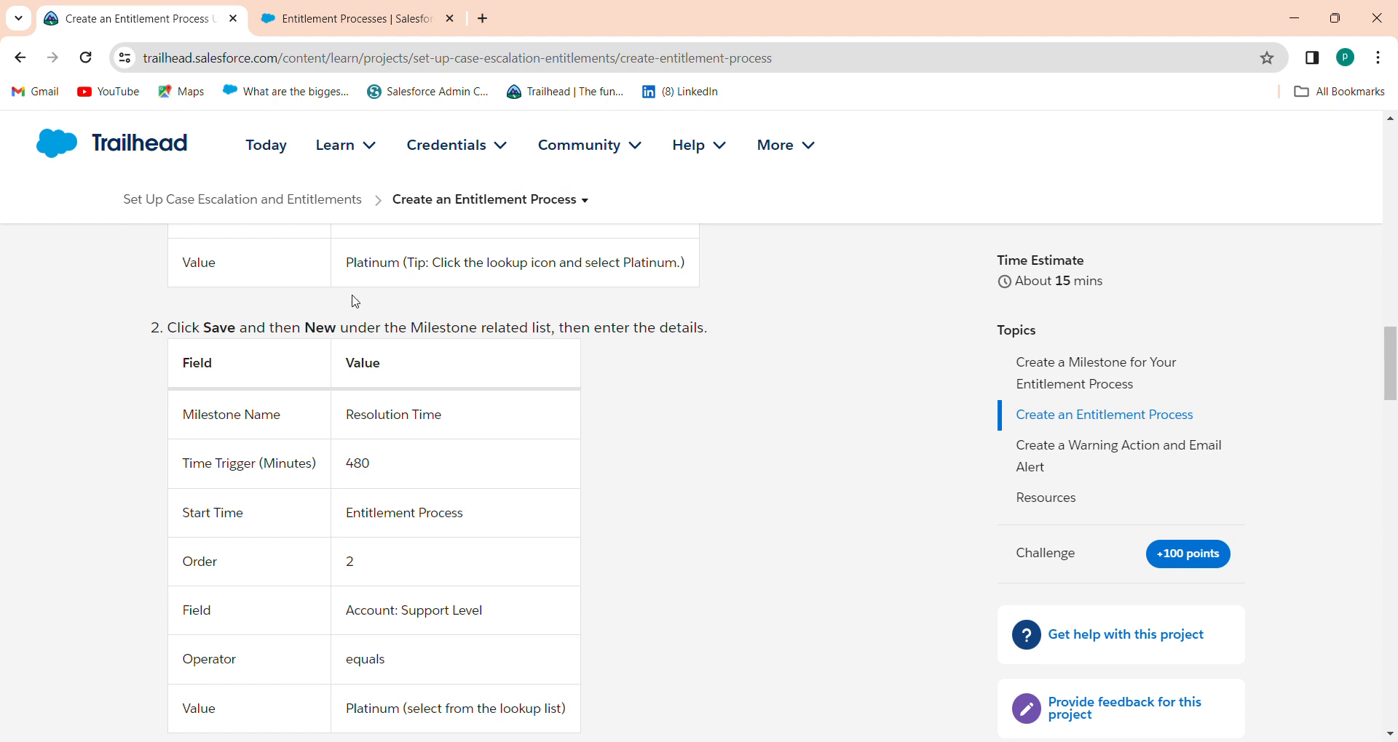
pyautogui.click(406, 10)
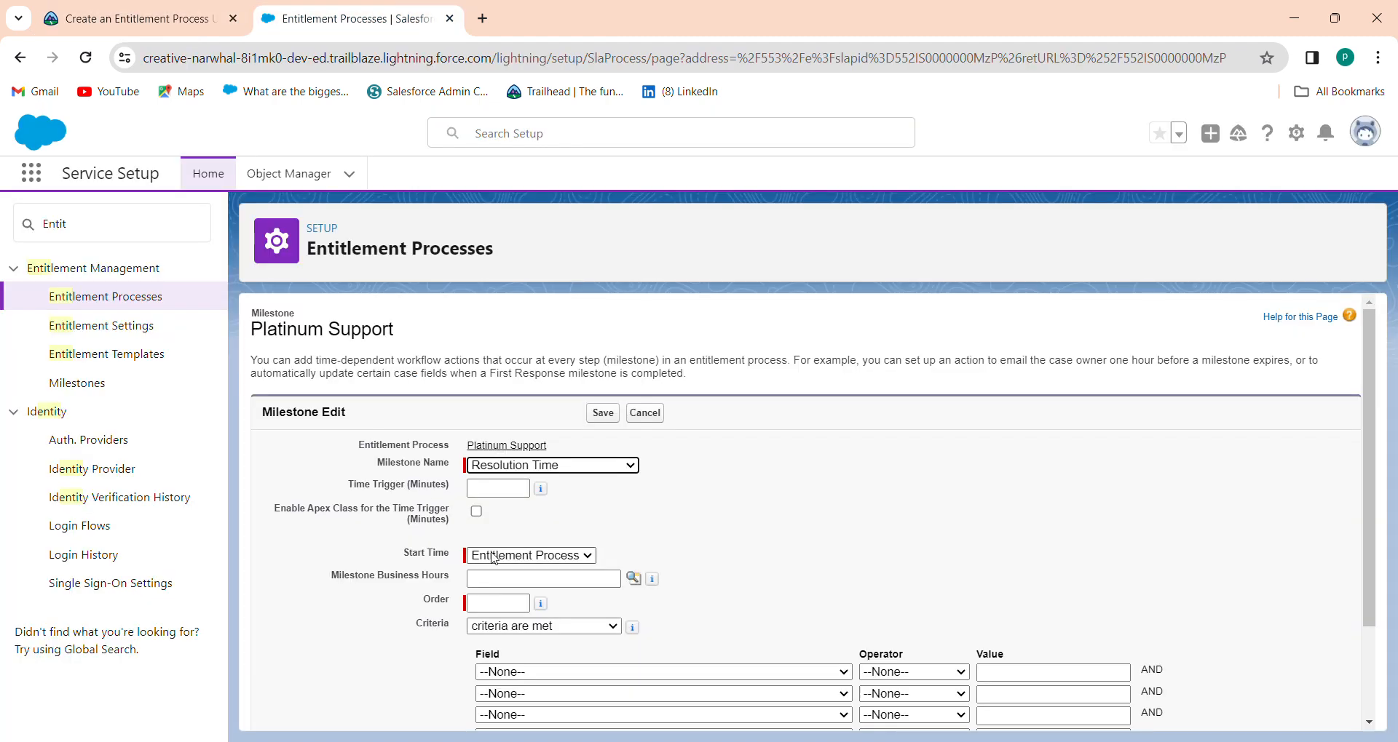
pyautogui.click(502, 491)
pyautogui.write('480')
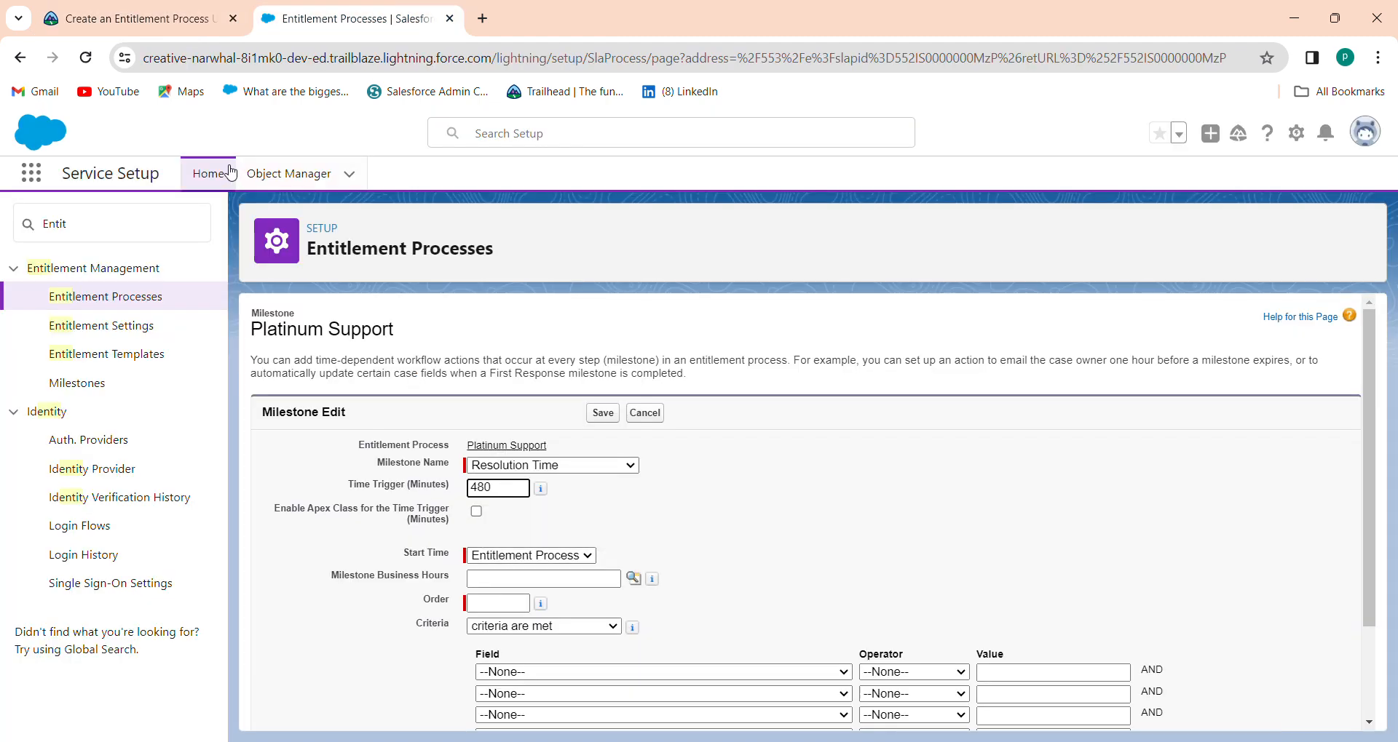
# - Compare the start time and order with Trailhead, keep Entitlement Process, and set the Resolution Time milestone's order to 2
pyautogui.click(146, 10)
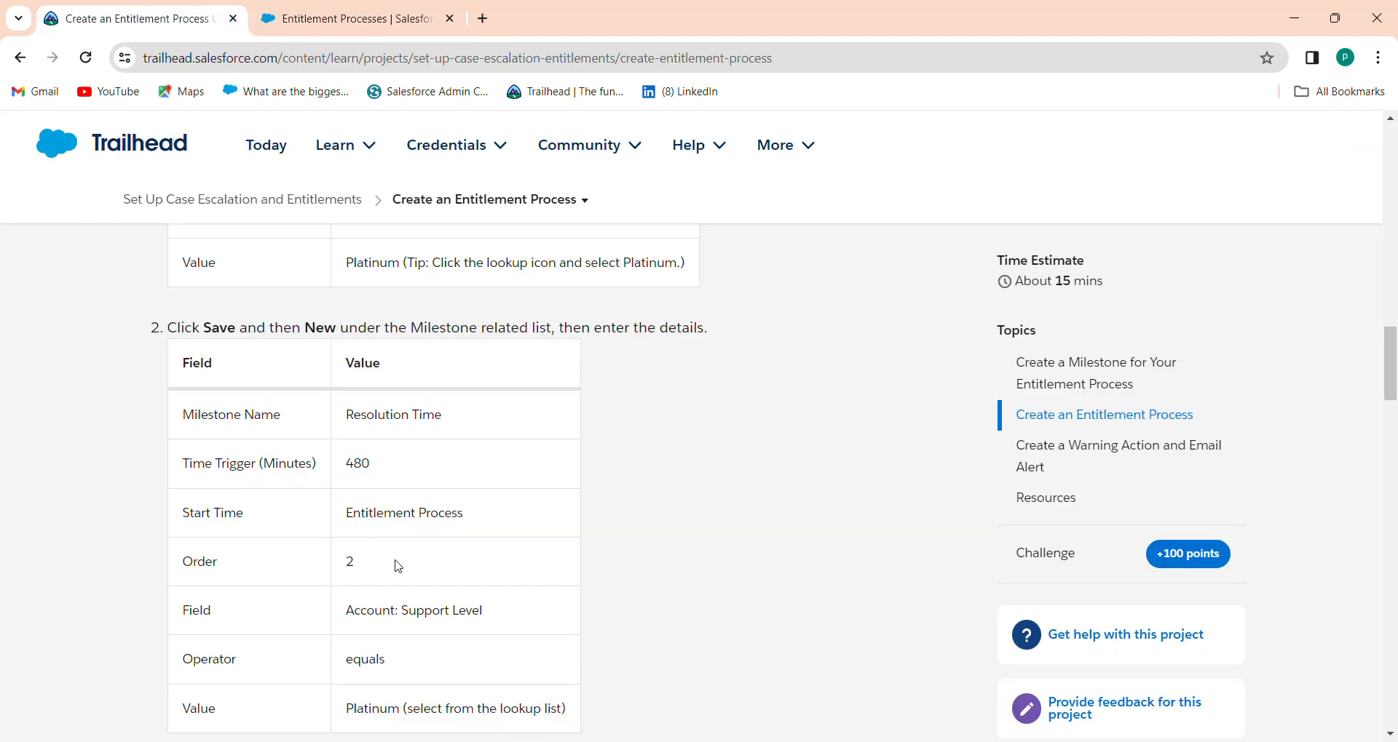
pyautogui.moveTo(1393, 393); pyautogui.dragTo(1363, 413)
pyautogui.click(359, 6)
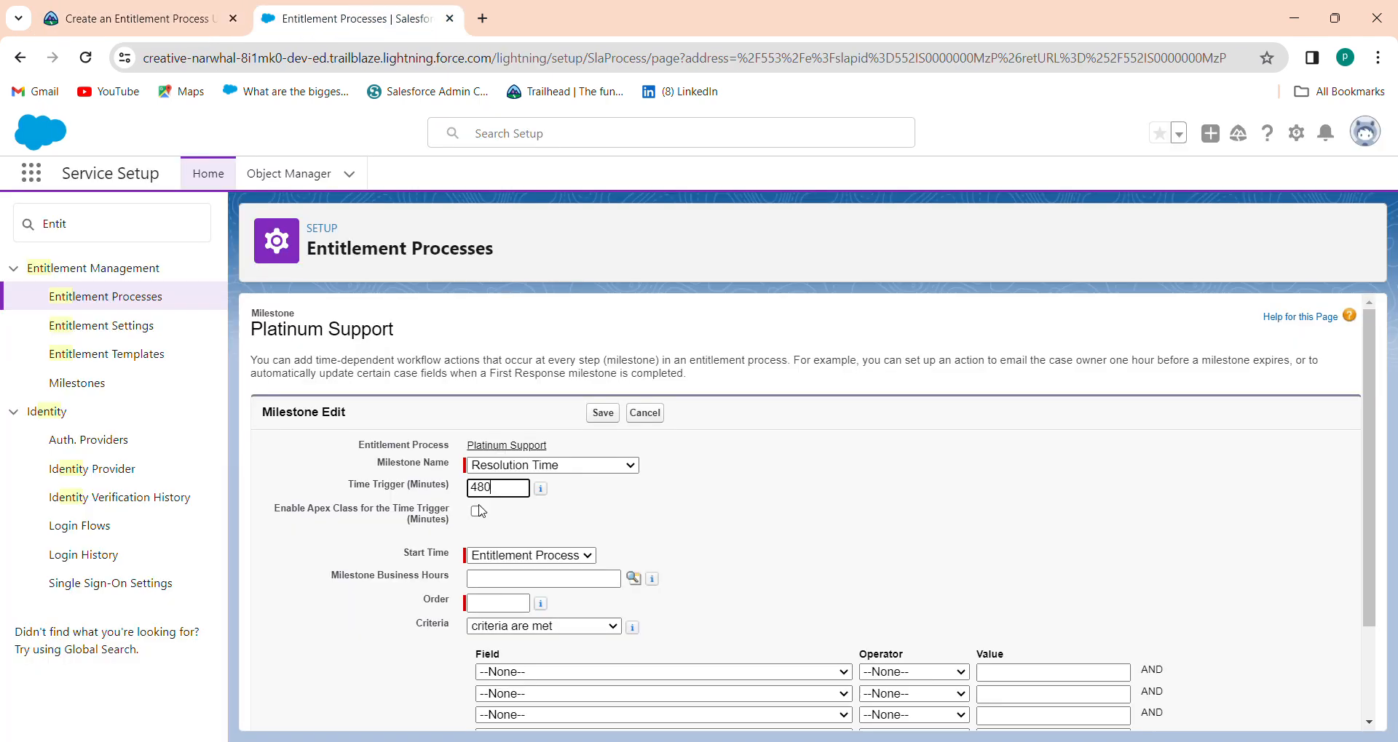
pyautogui.click(509, 604)
pyautogui.write('2')
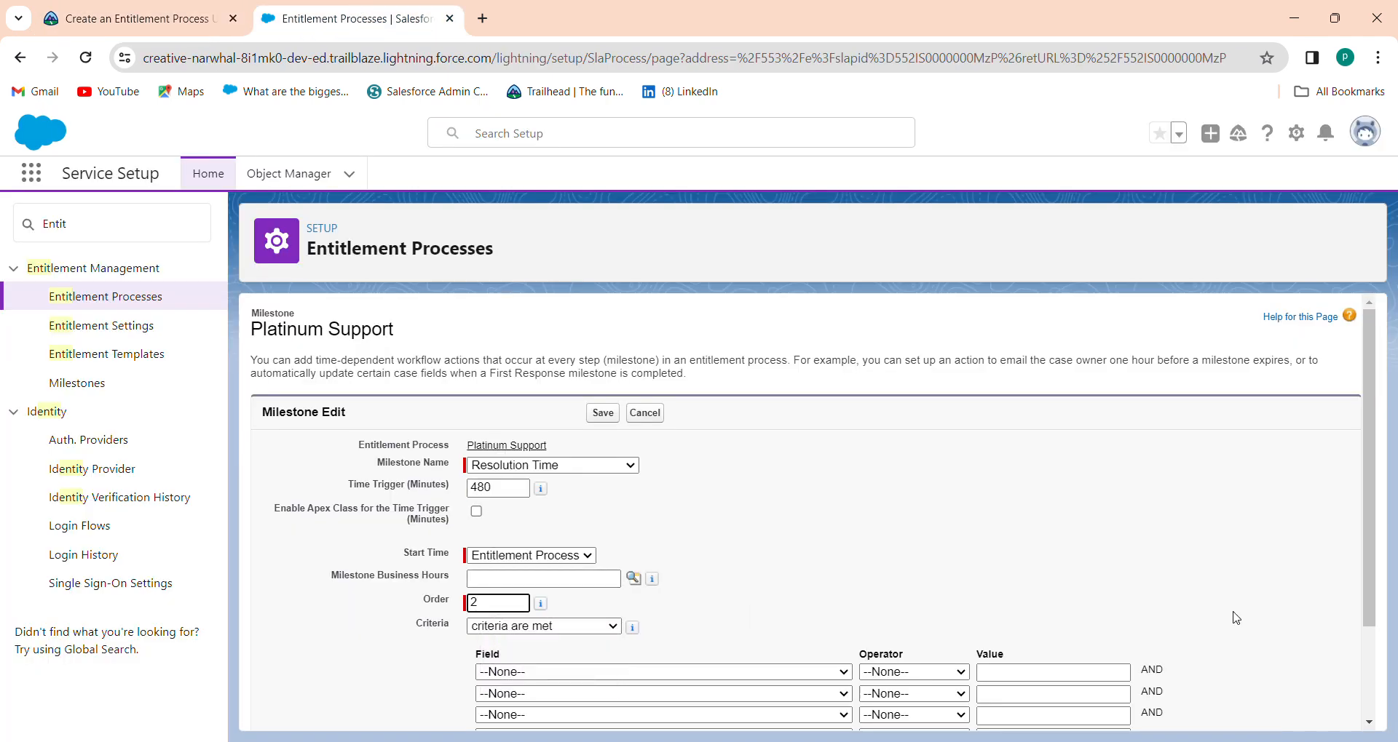
# - Set the first criterion's field of the Resolution Time milestone to Account: Support Level
pyautogui.moveTo(1369, 611); pyautogui.dragTo(1369, 691)
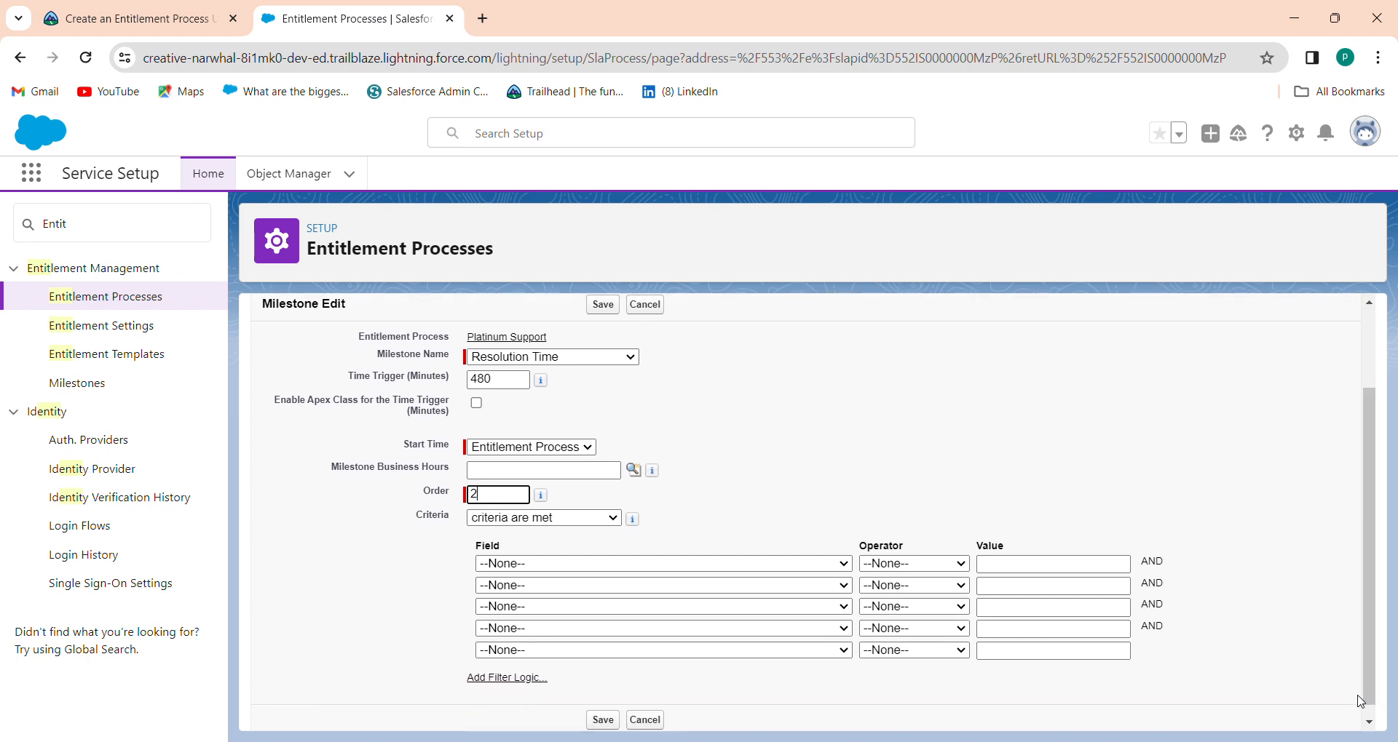
pyautogui.click(758, 570)
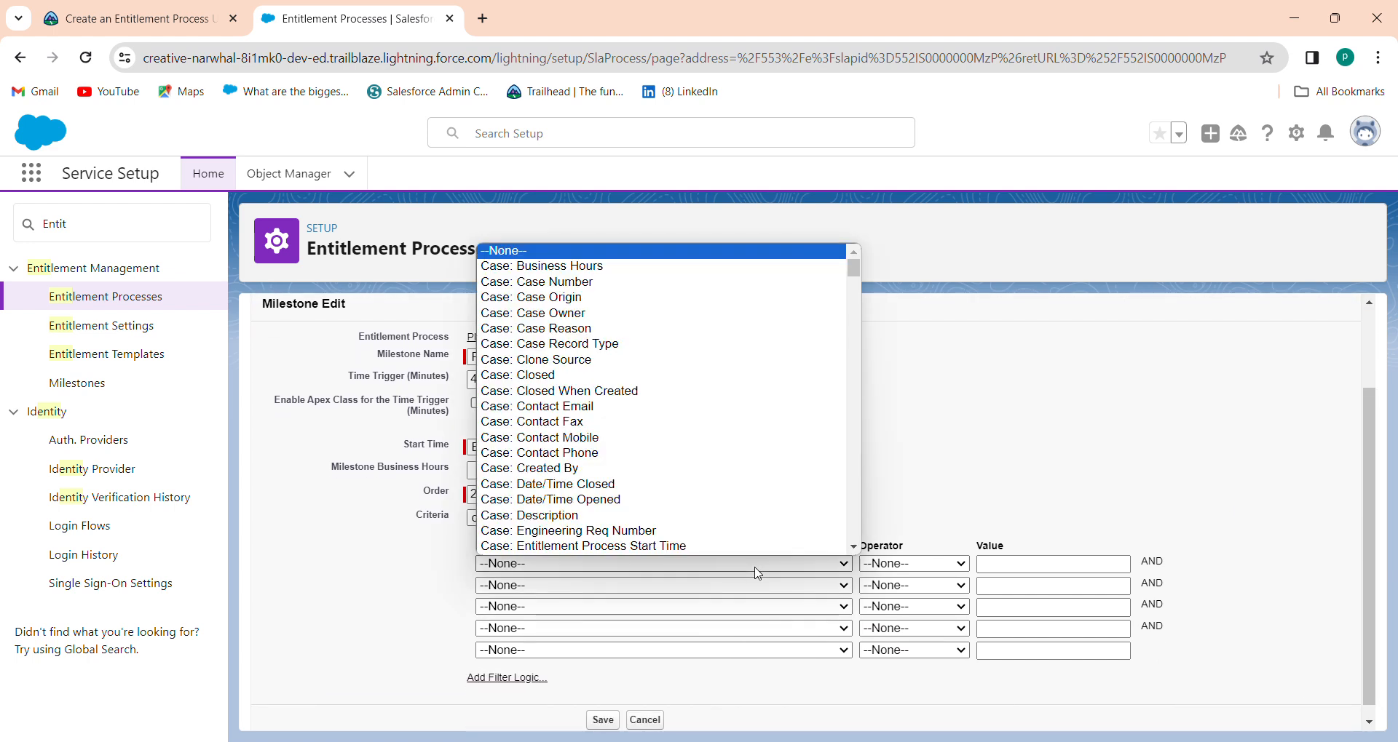
pyautogui.press('a')
pyautogui.scroll(-1, 808, 502)
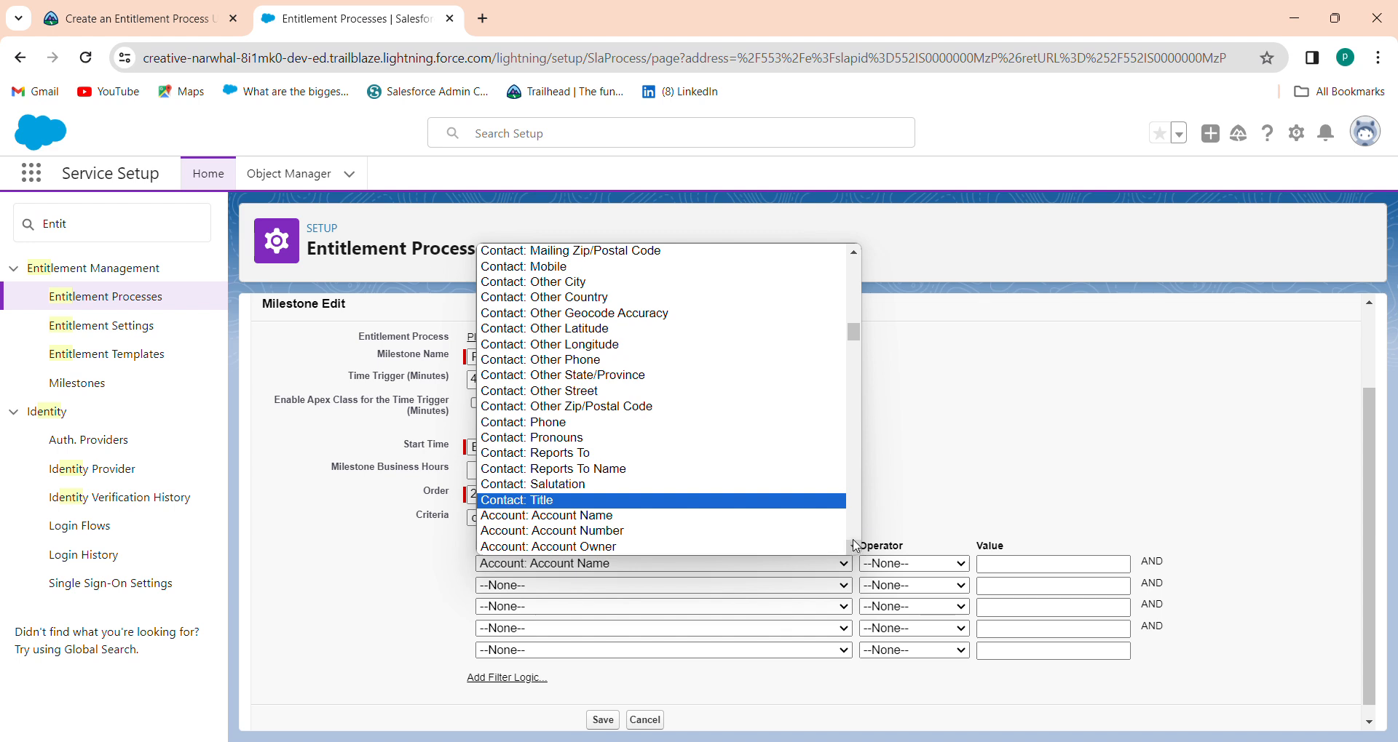
pyautogui.click(853, 540)
pyautogui.click(853, 540)
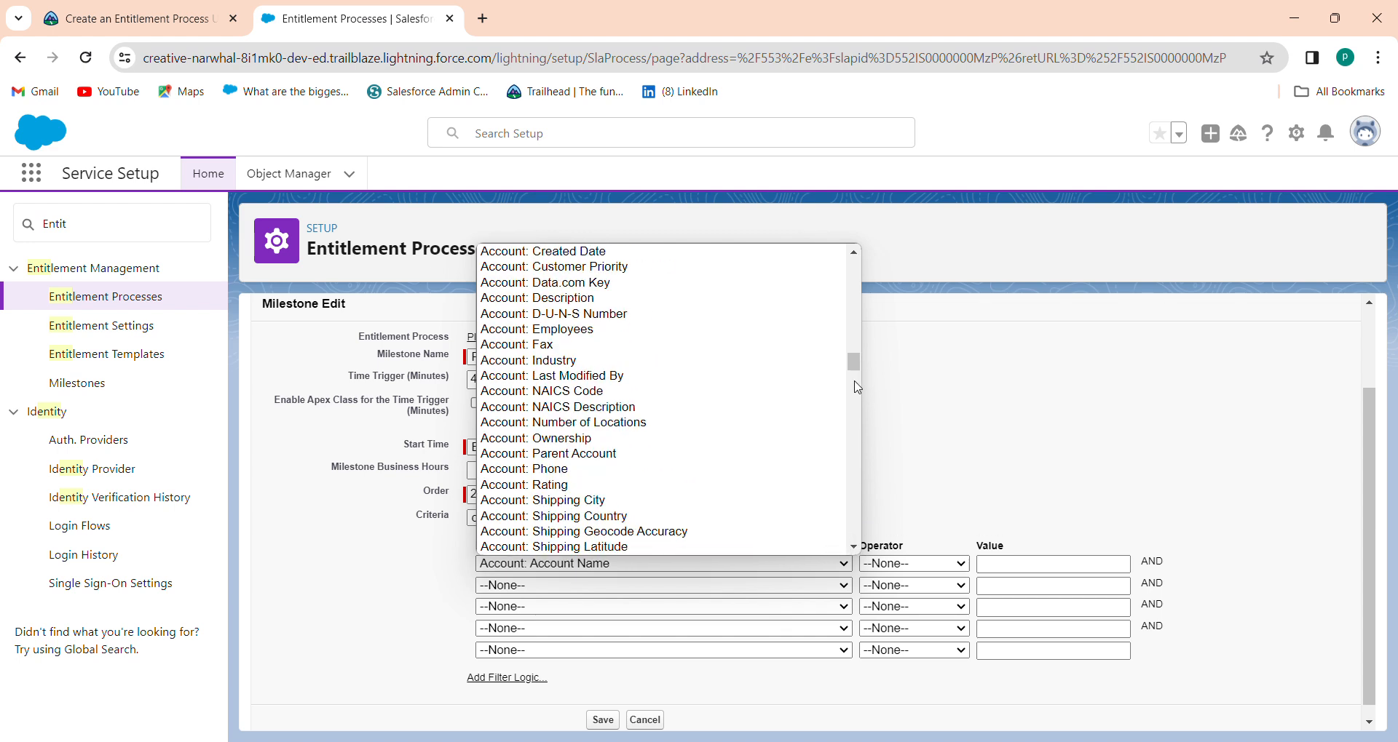
pyautogui.moveTo(853, 362); pyautogui.dragTo(853, 386)
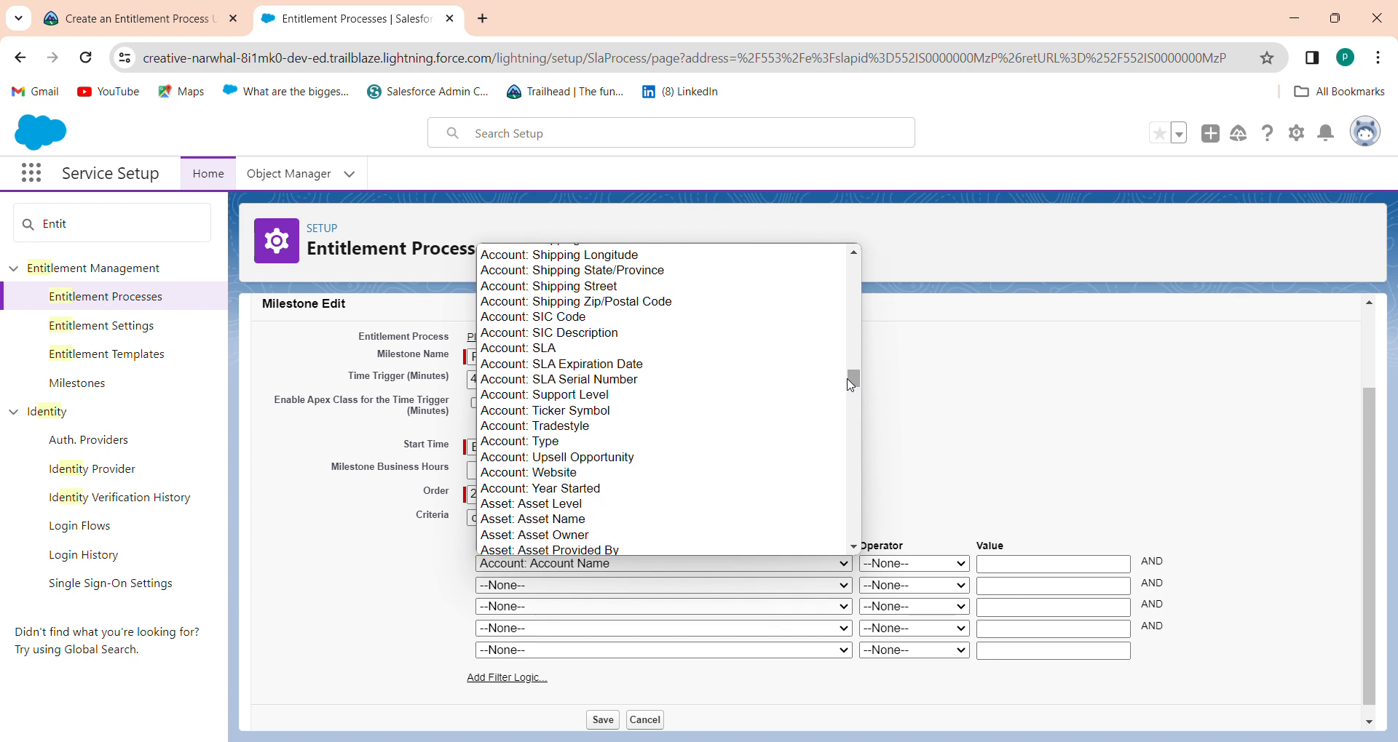
pyautogui.click(687, 402)
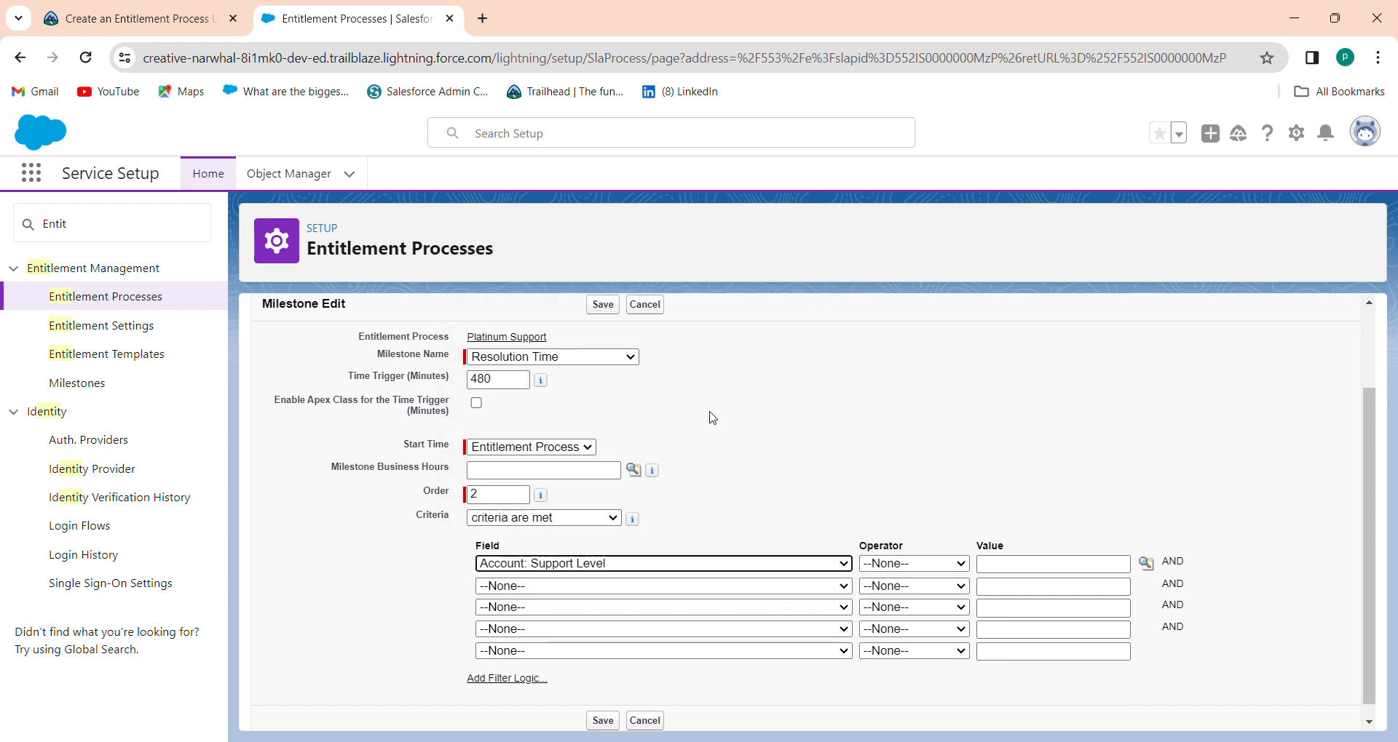
# - Set the Resolution Time criterion's operator to equals and insert Platinum from the picklist lookup, checking both against Trailhead
pyautogui.click(889, 565)
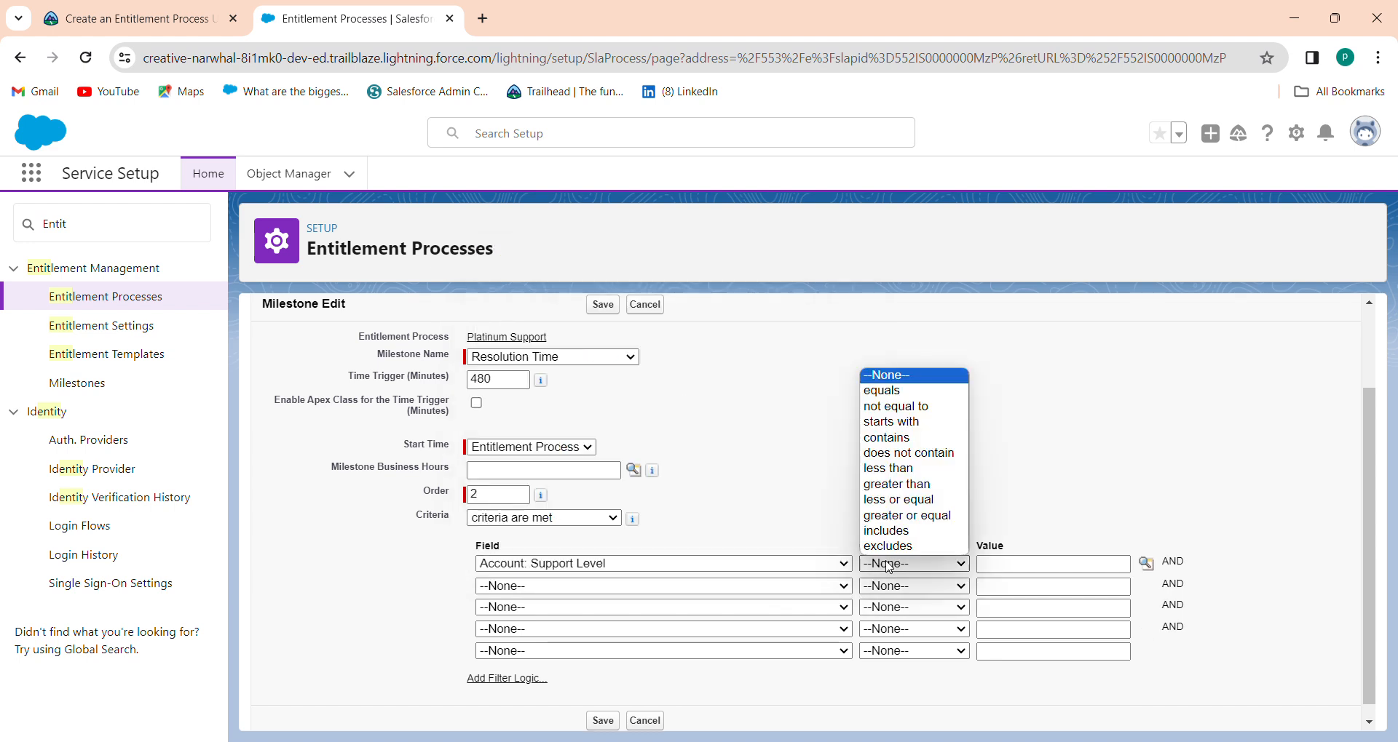
pyautogui.click(904, 394)
pyautogui.click(137, 13)
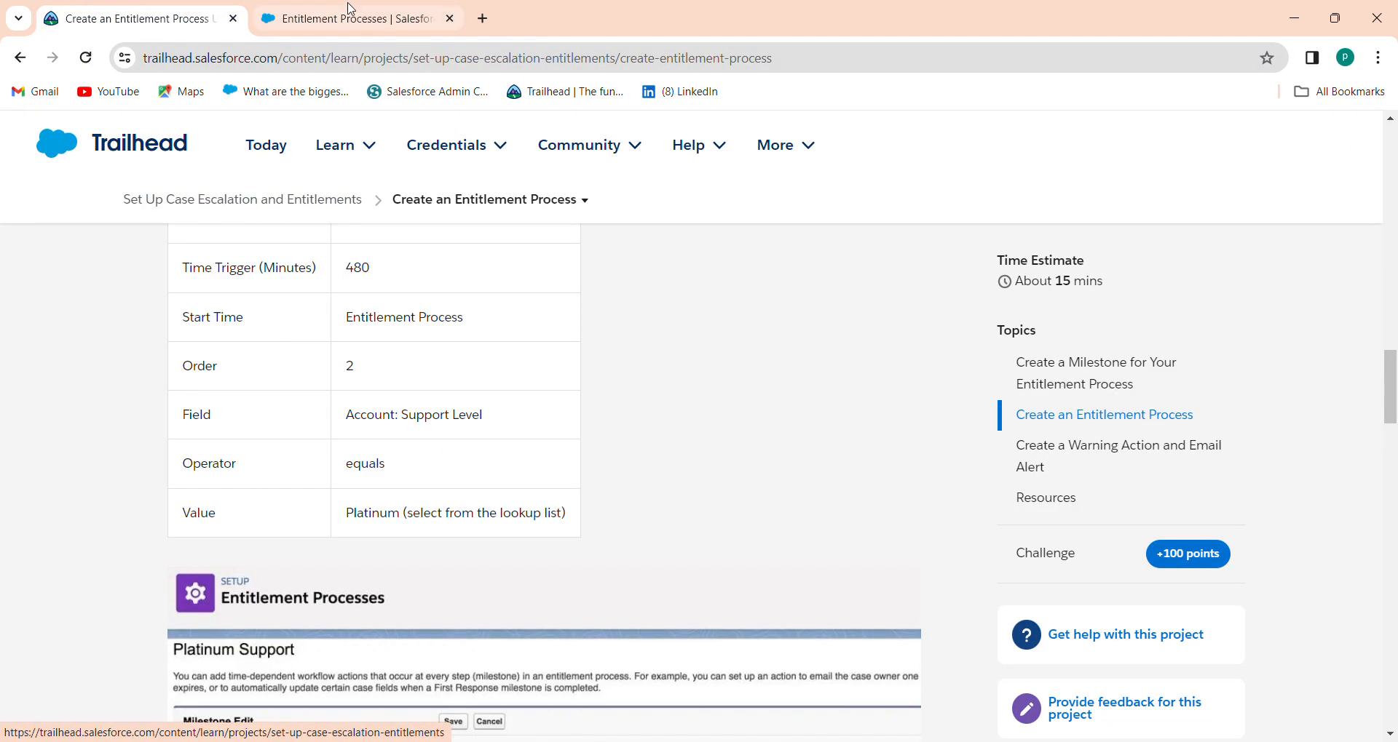
pyautogui.click(348, 14)
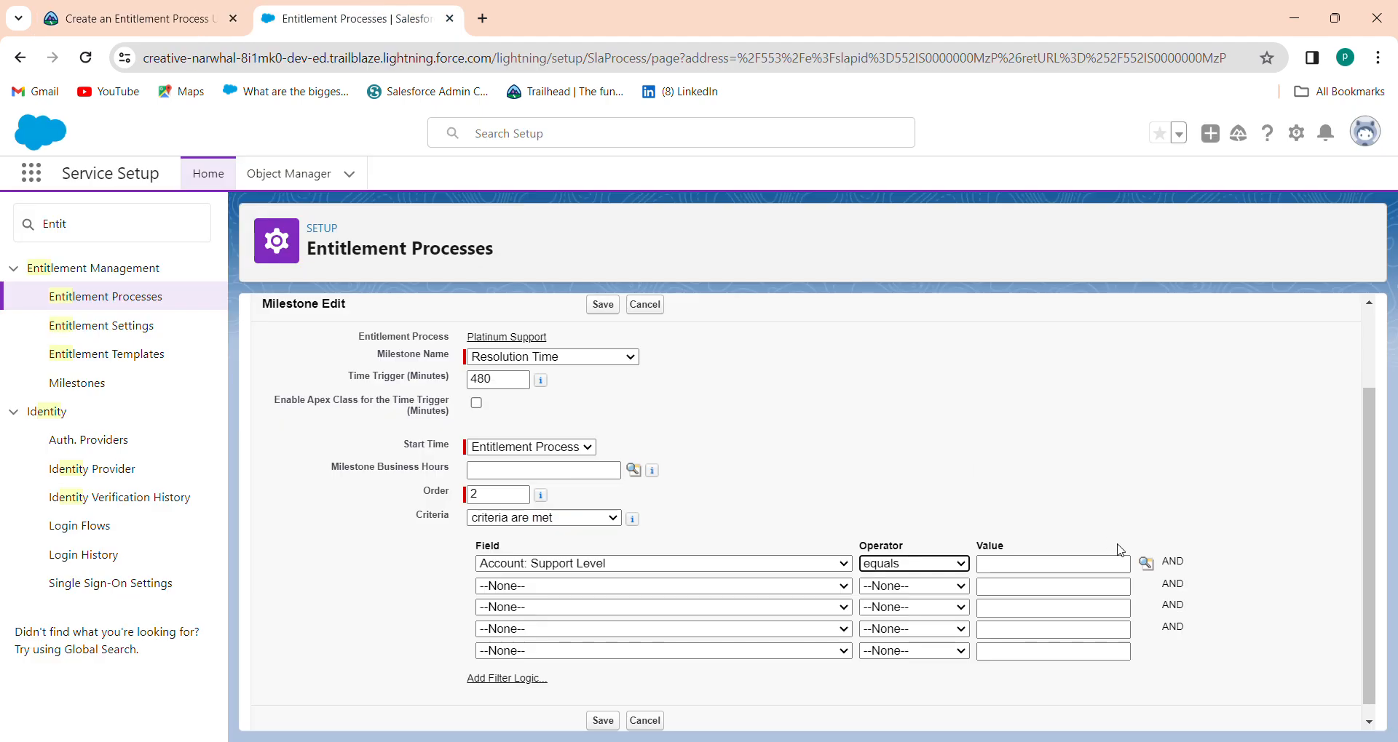
pyautogui.click(1145, 563)
pyautogui.click(31, 179)
pyautogui.click(302, 258)
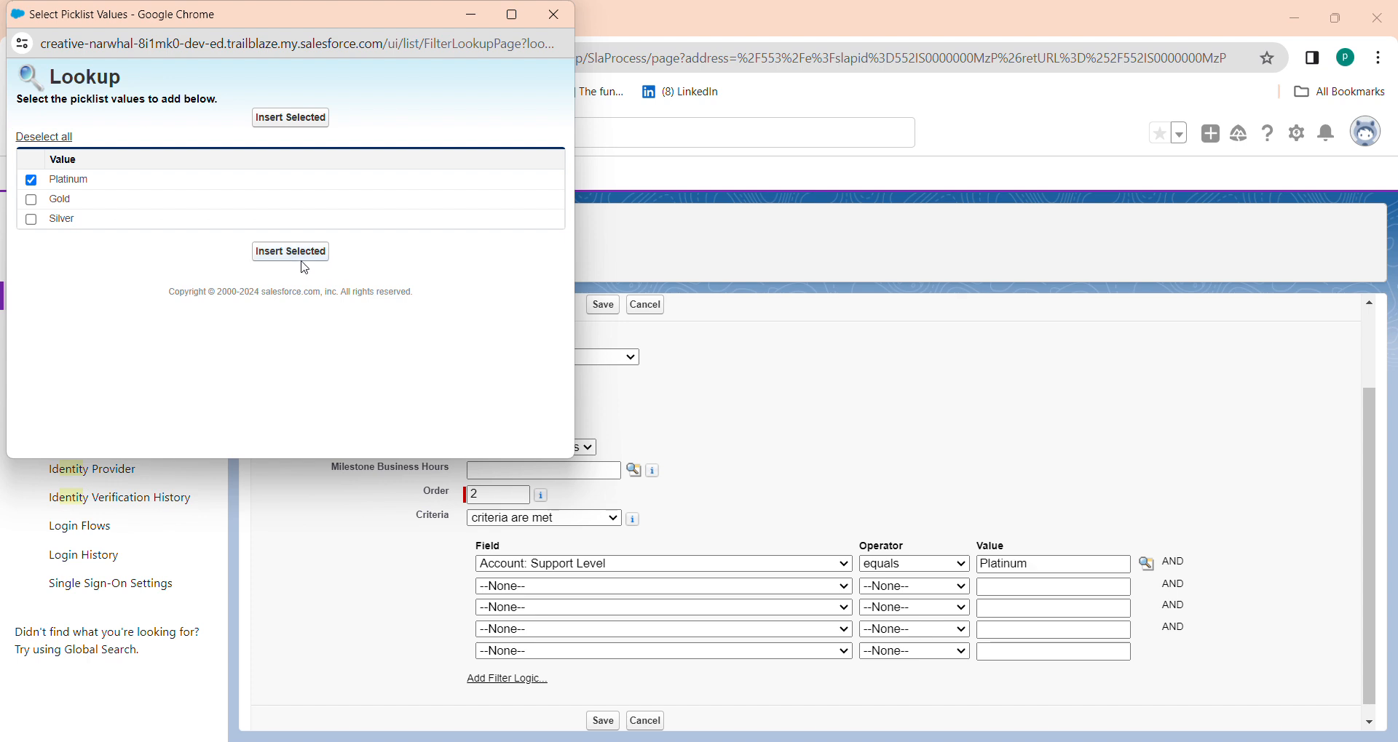
# - Check the instruction that follows in Trailhead and save the Resolution Time milestone
pyautogui.click(188, 4)
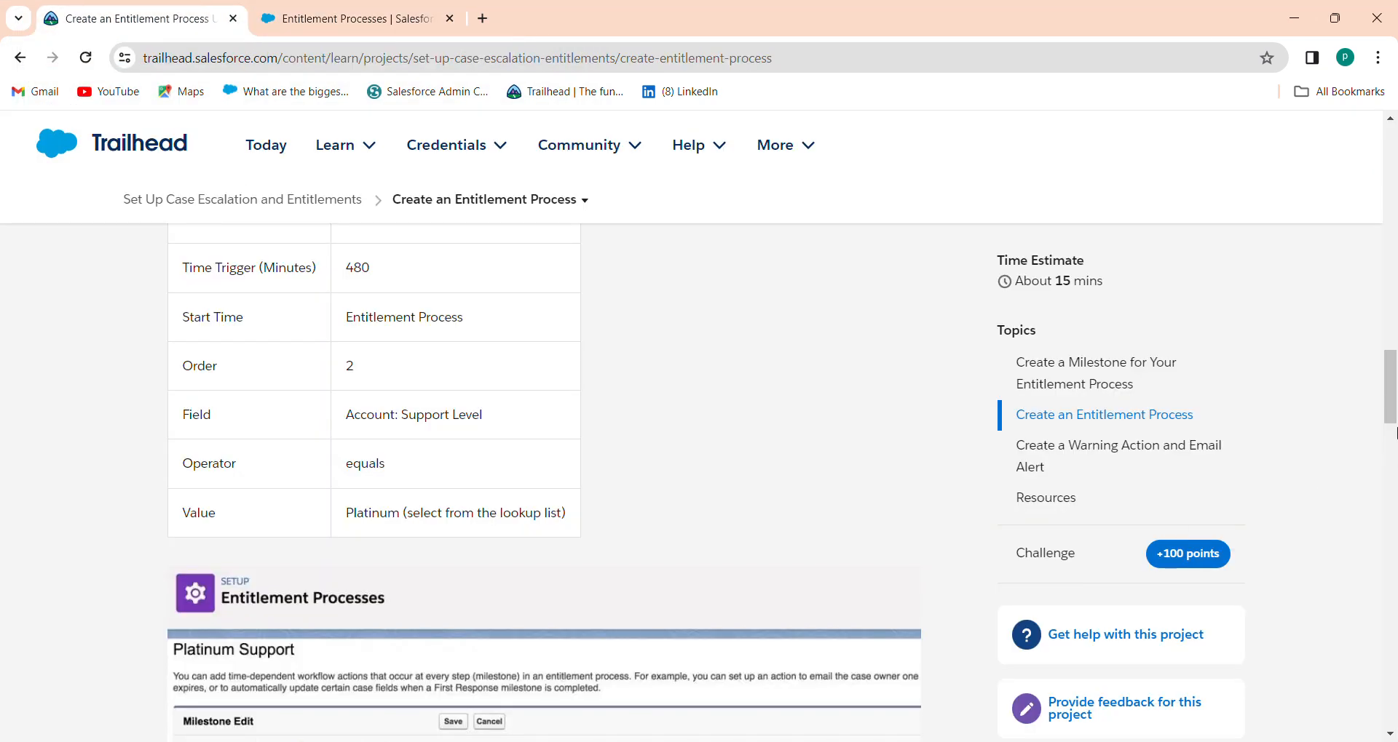
pyautogui.moveTo(1391, 397); pyautogui.dragTo(1392, 483)
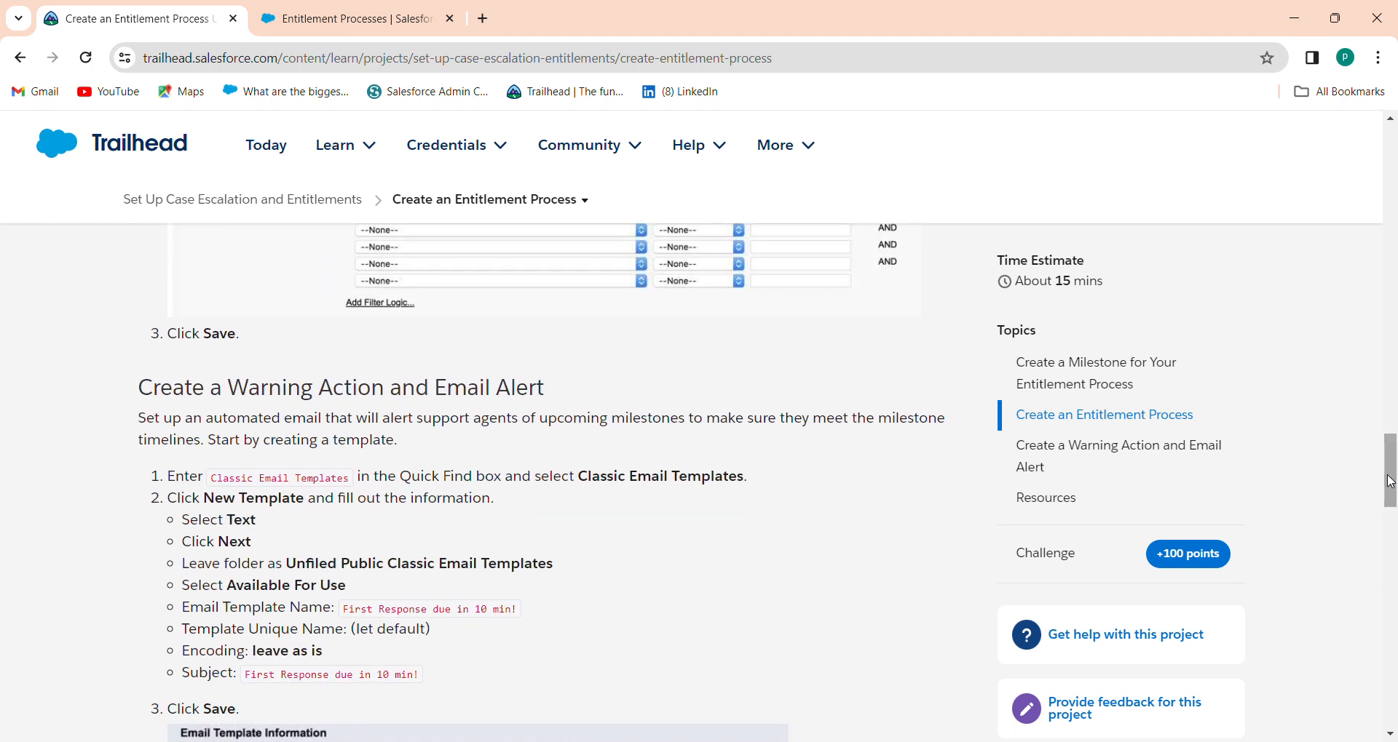
pyautogui.click(403, 5)
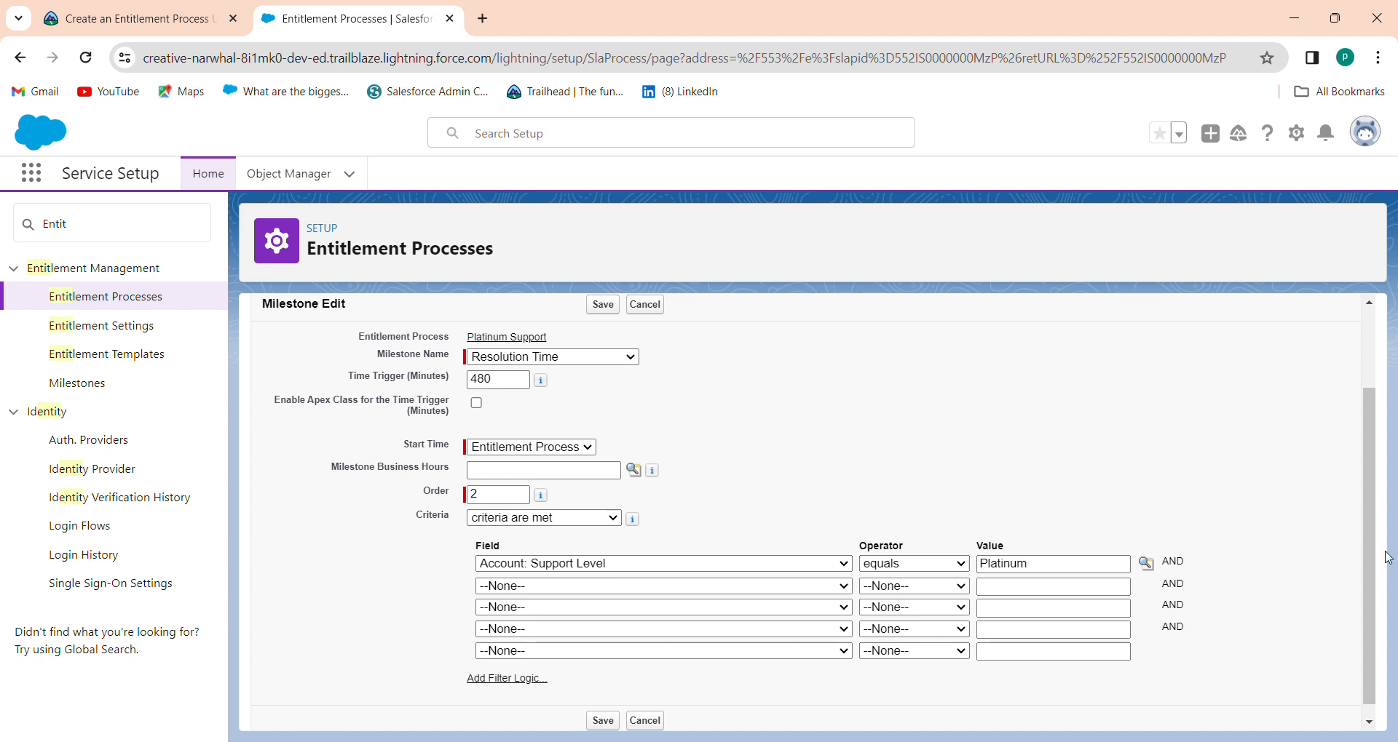
pyautogui.scroll(-1, 1363, 666)
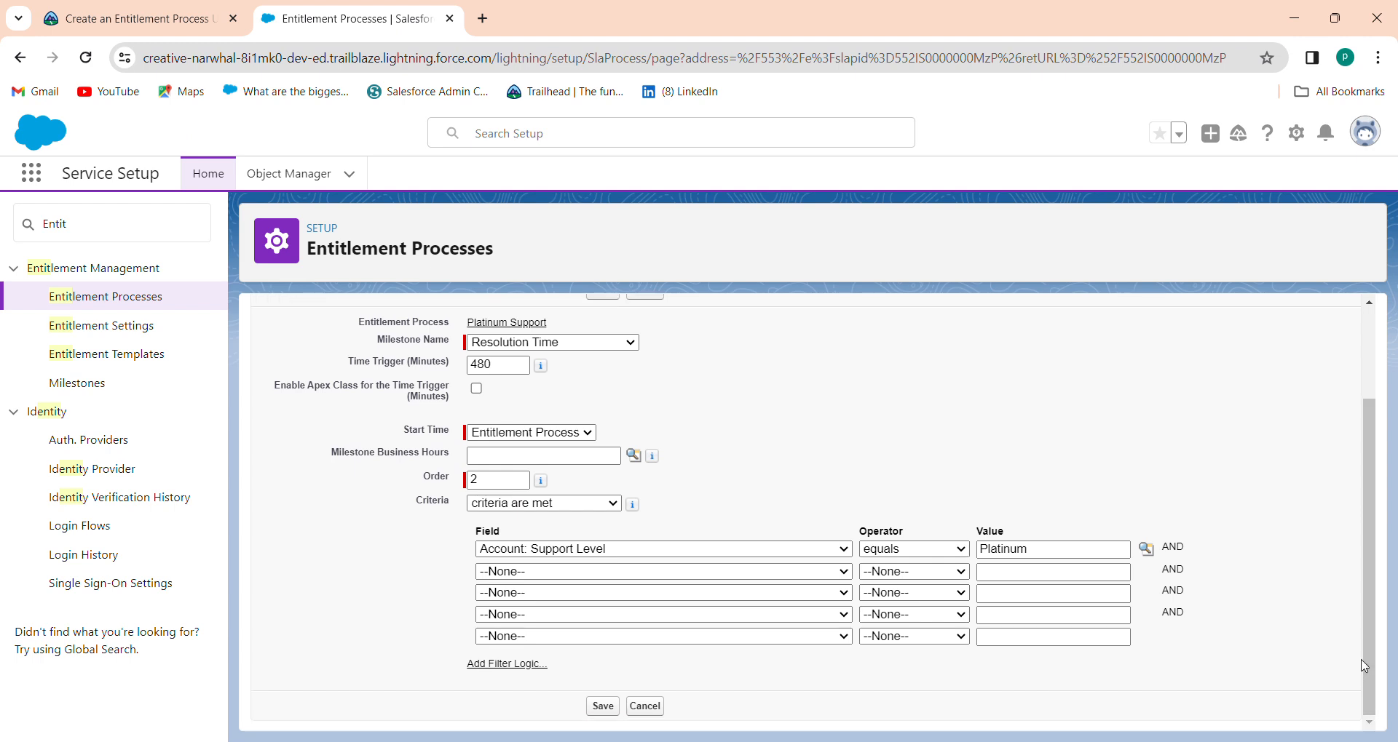
pyautogui.click(603, 706)
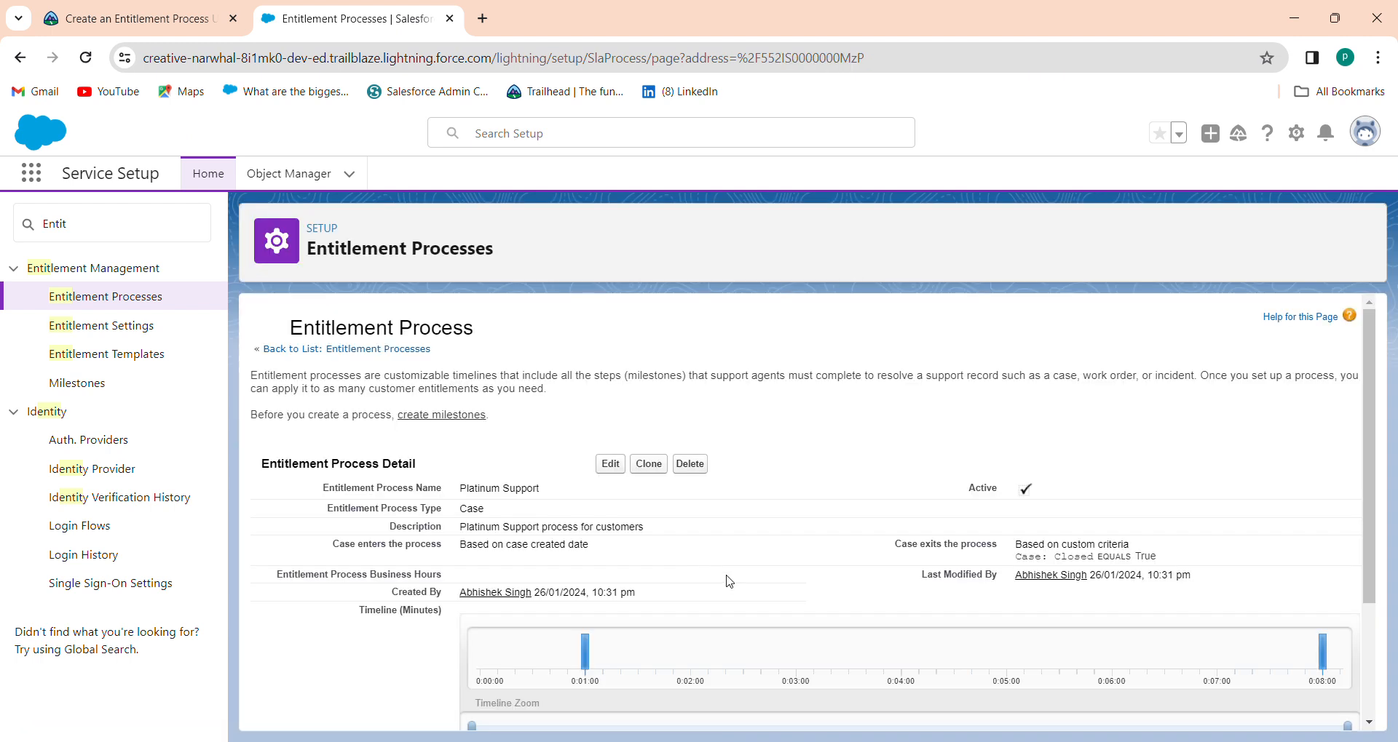
# - Read Trailhead's Create a Warning Action and Email Alert section, search Setup for "Clas", and open Classic Email Templates
pyautogui.click(138, 18)
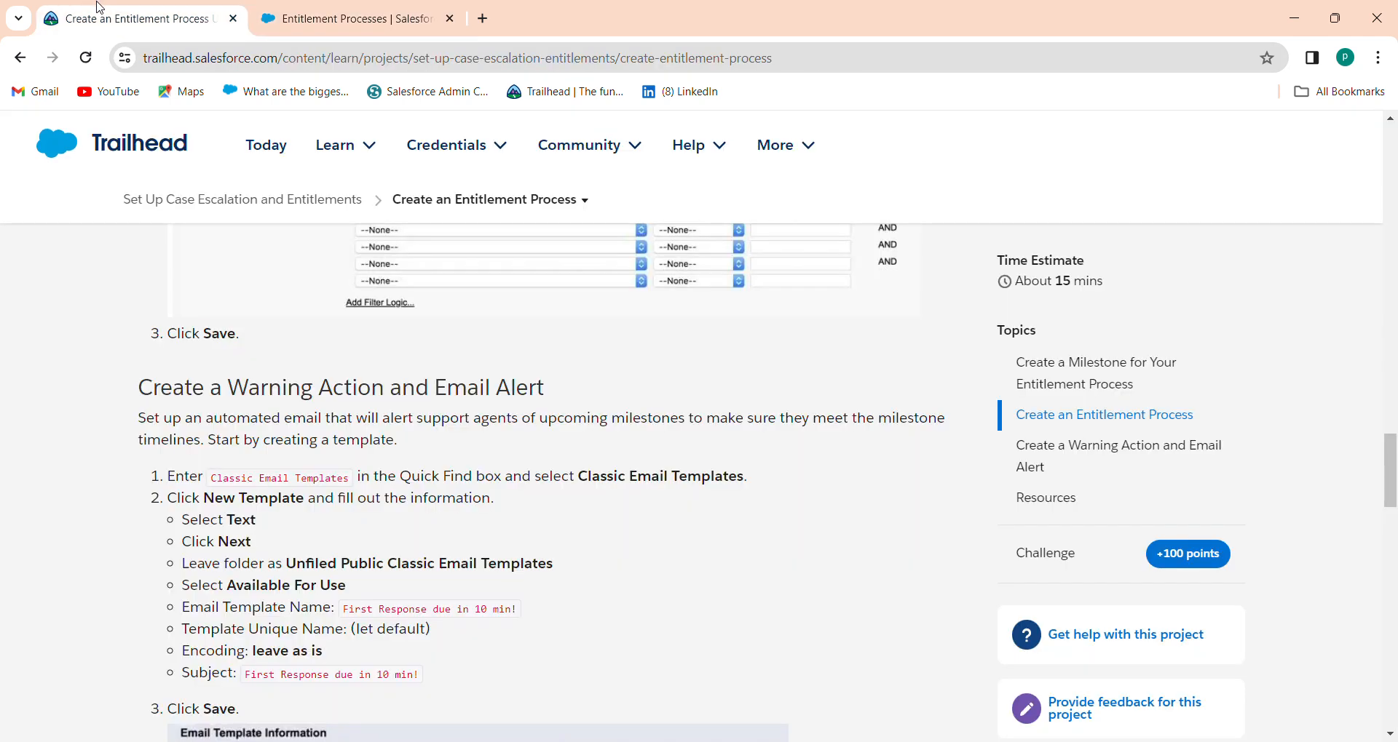
pyautogui.moveTo(1392, 464); pyautogui.dragTo(1394, 479)
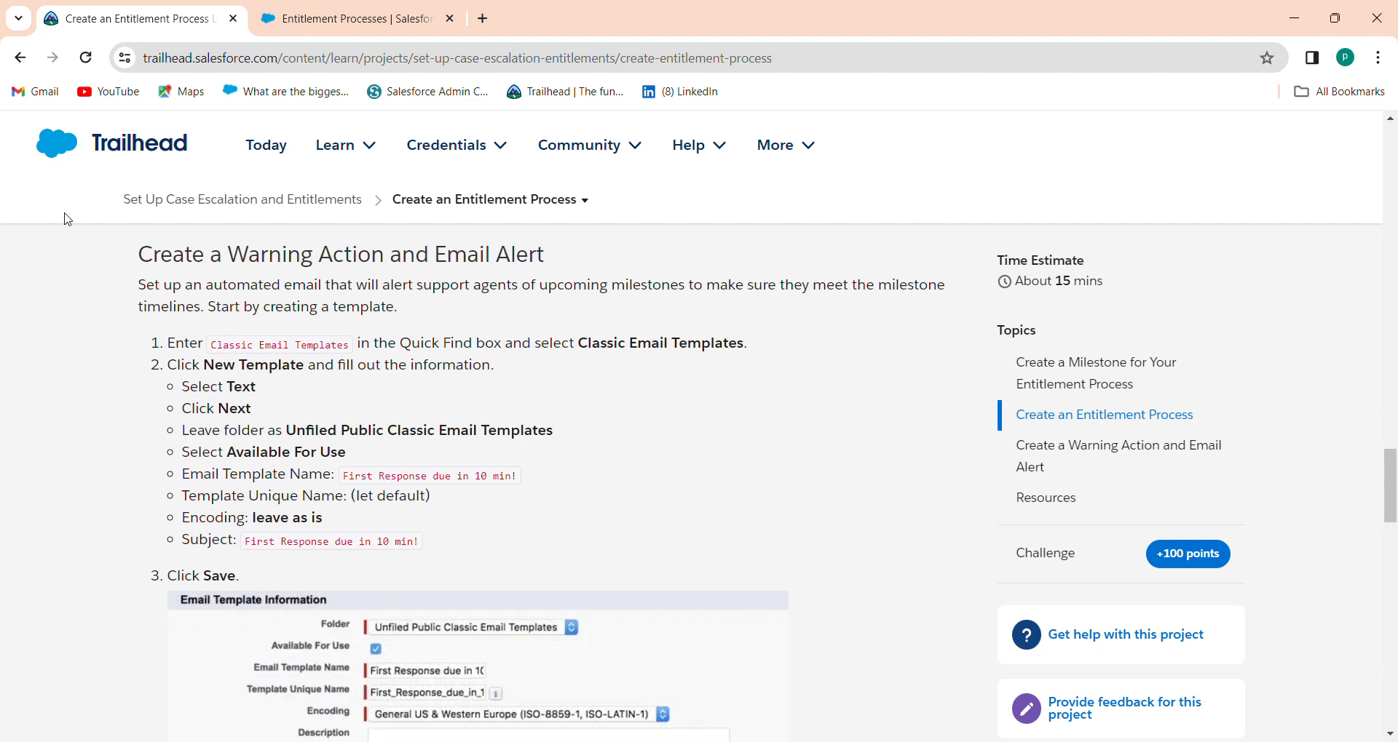
pyautogui.moveTo(138, 251); pyautogui.dragTo(562, 257)
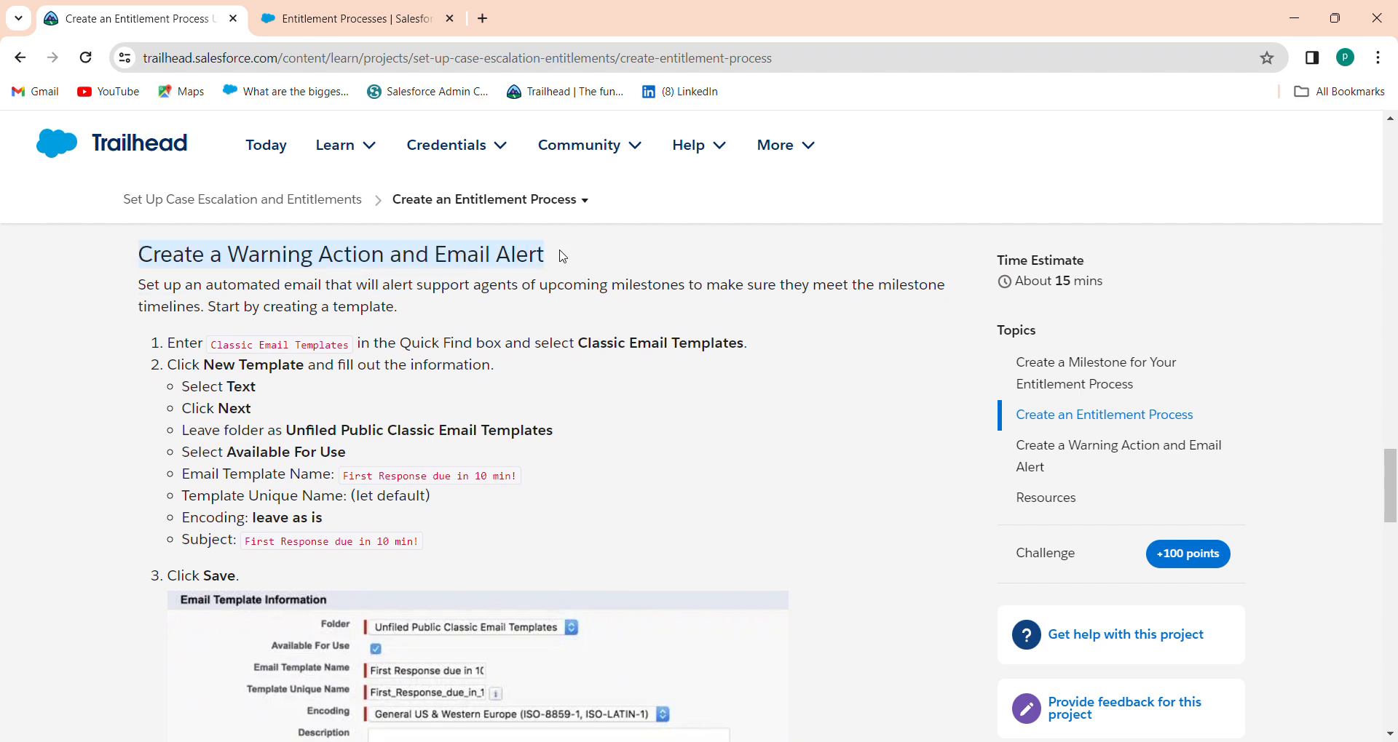
pyautogui.click(527, 253)
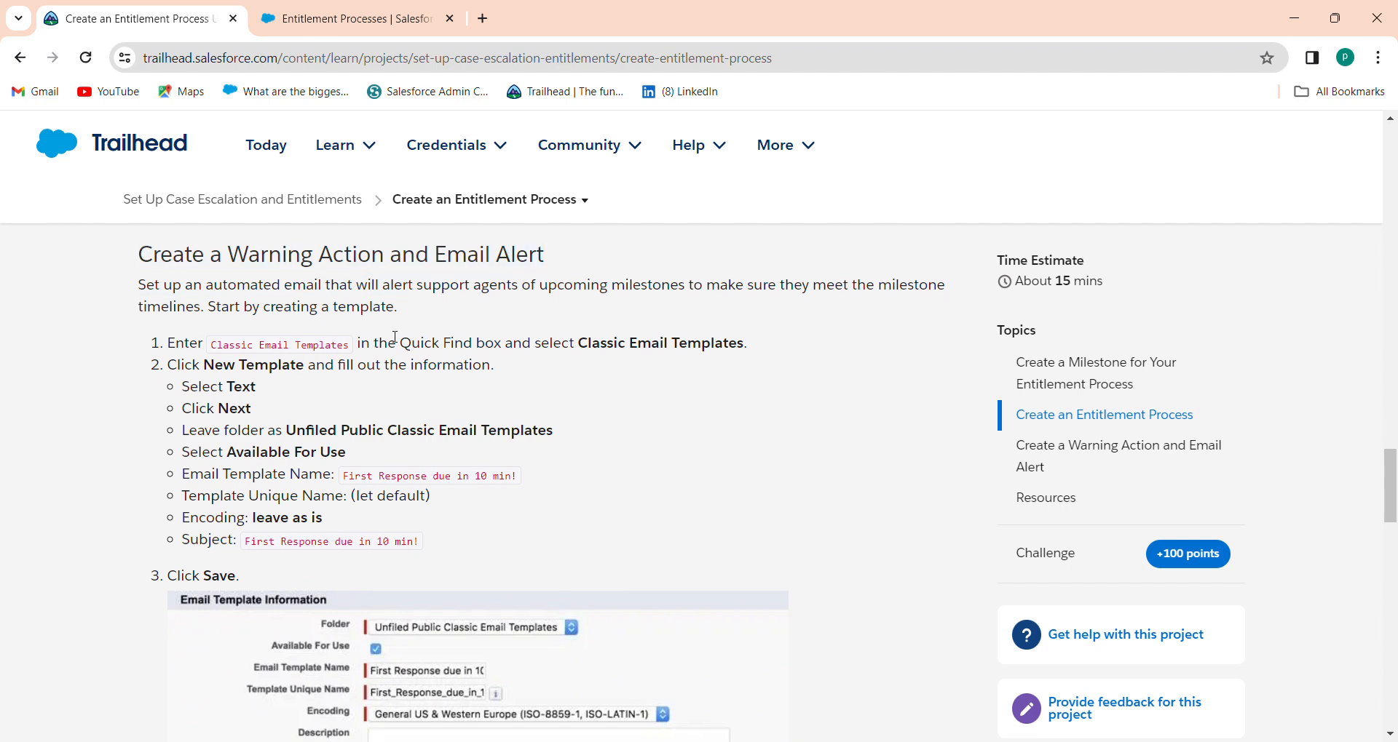
pyautogui.click(349, 8)
pyautogui.click(93, 210)
pyautogui.hotkey('ctrl', 'a')
pyautogui.write('Cla')
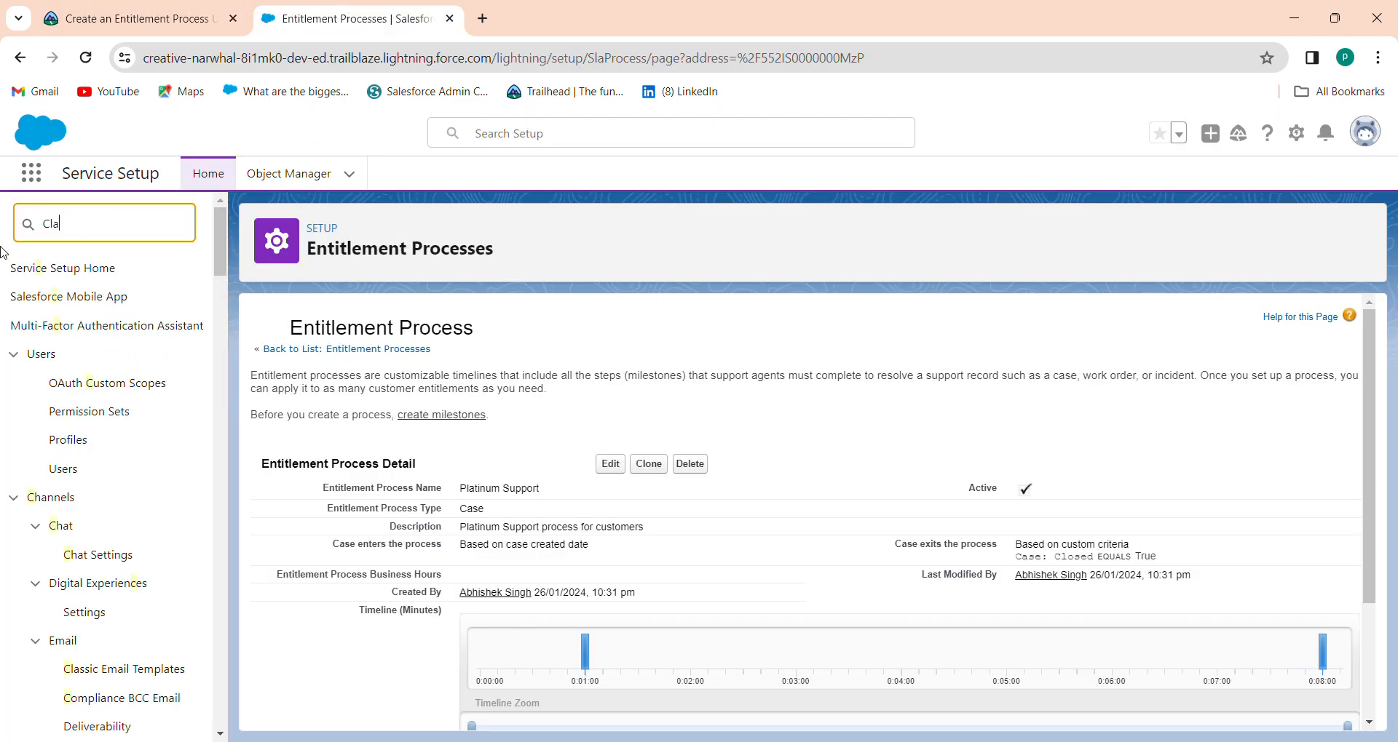
pyautogui.write('s')
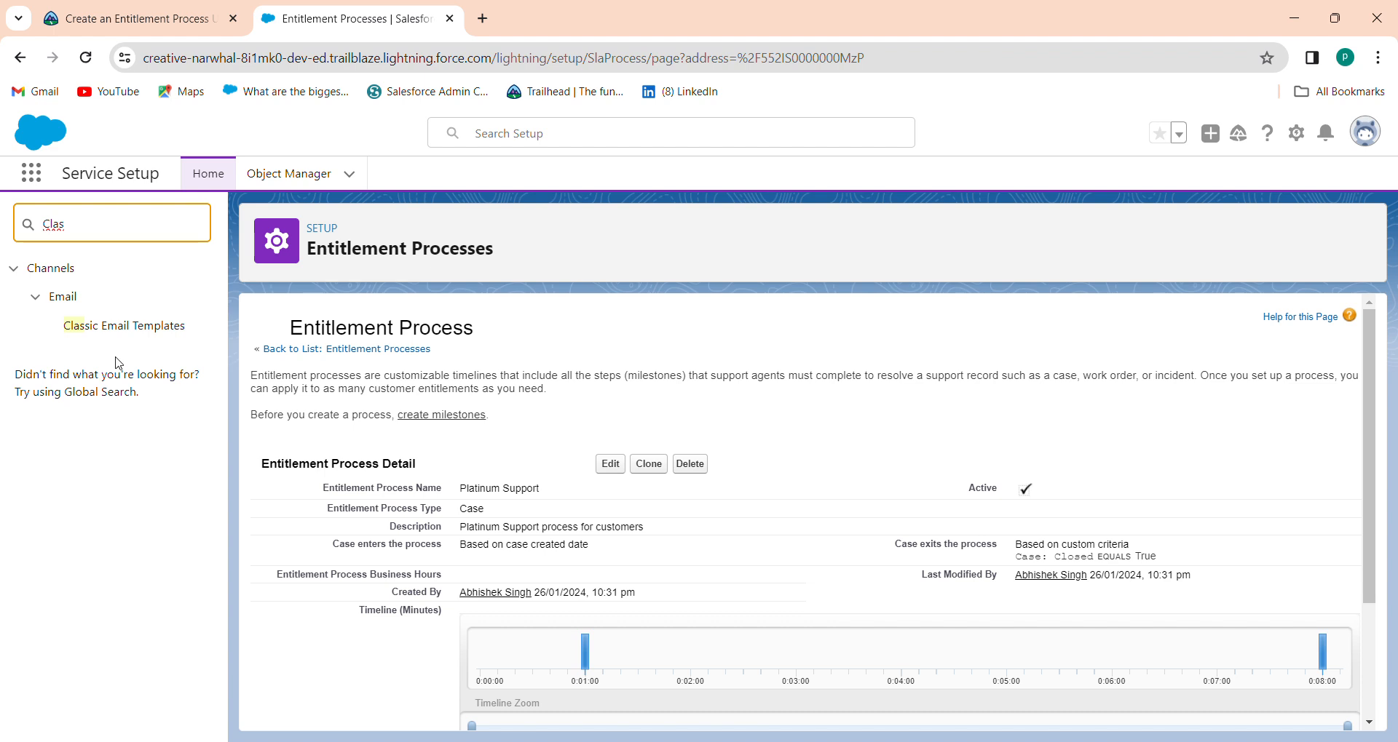
pyautogui.click(140, 328)
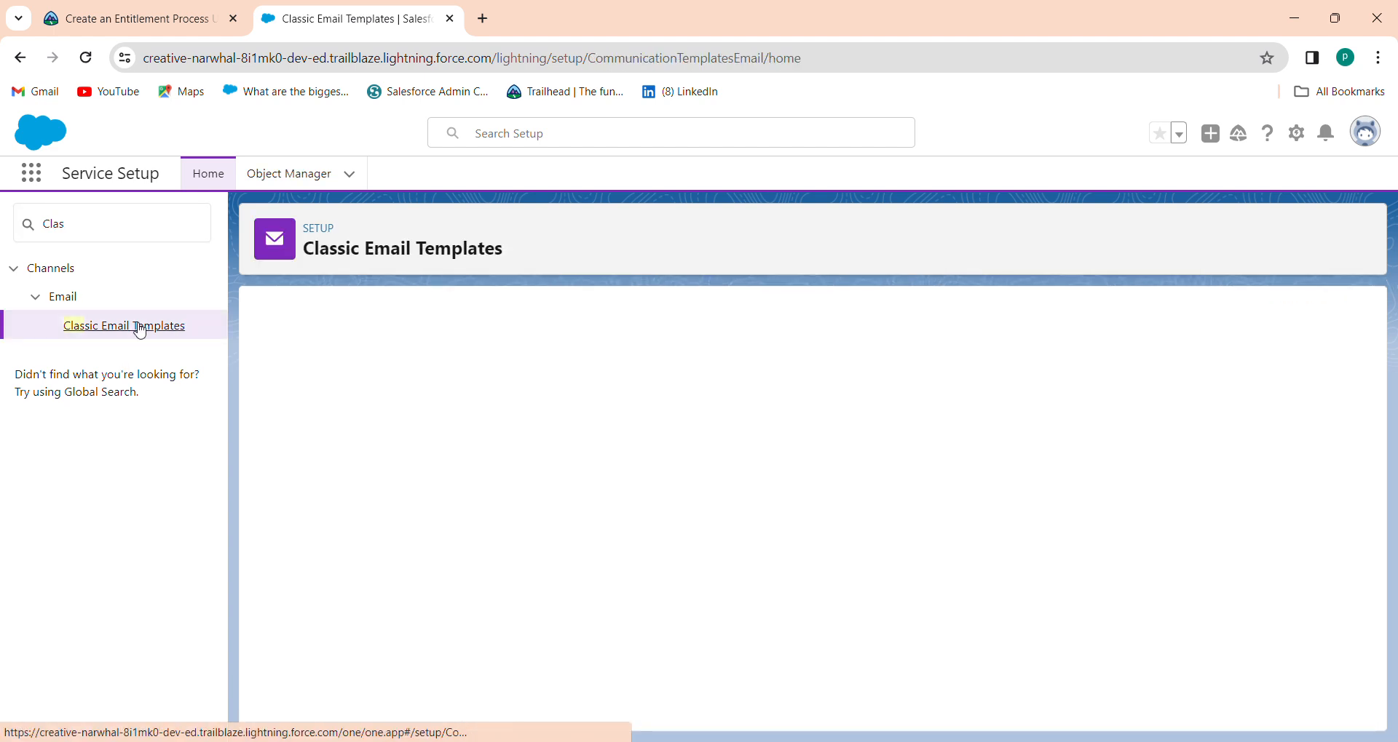
# - Check the template instructions in Trailhead and start a new text email template in Classic Email Templates
pyautogui.click(184, 7)
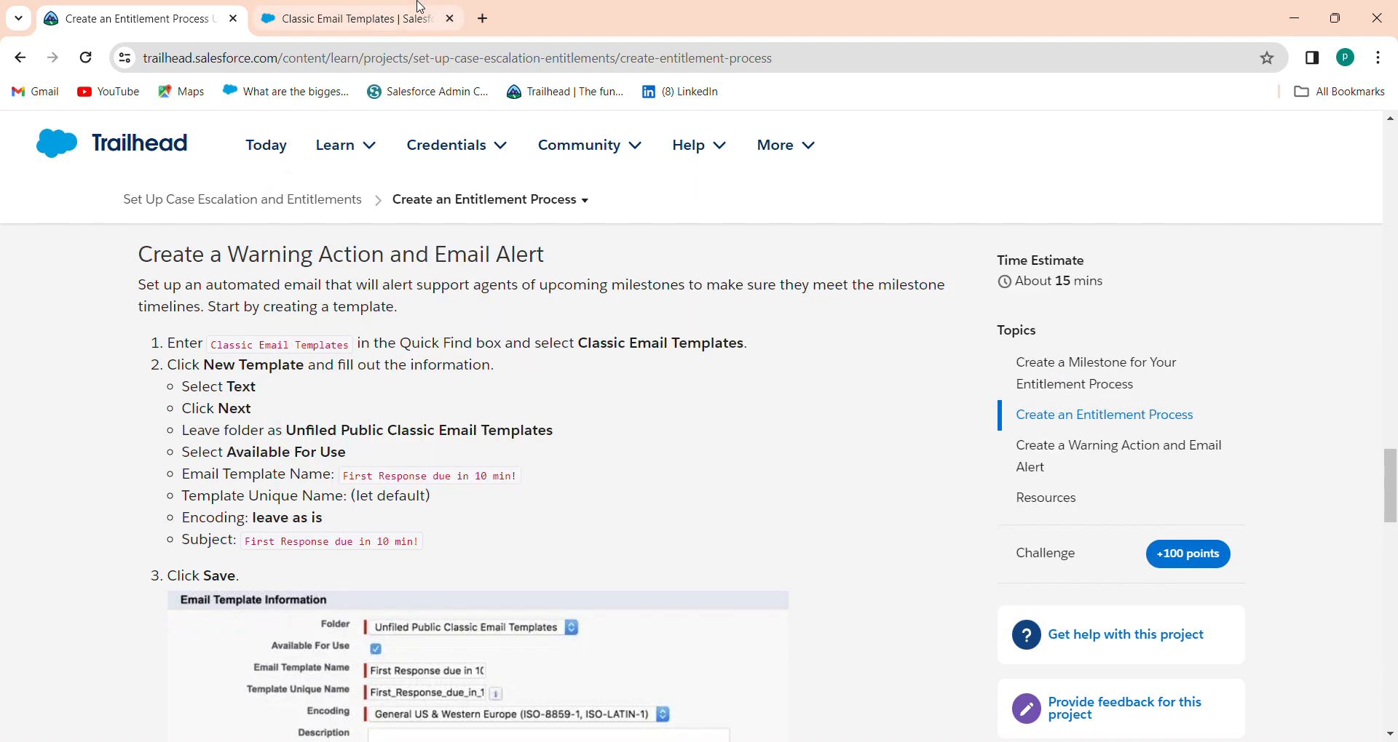
pyautogui.click(385, 17)
pyautogui.click(608, 466)
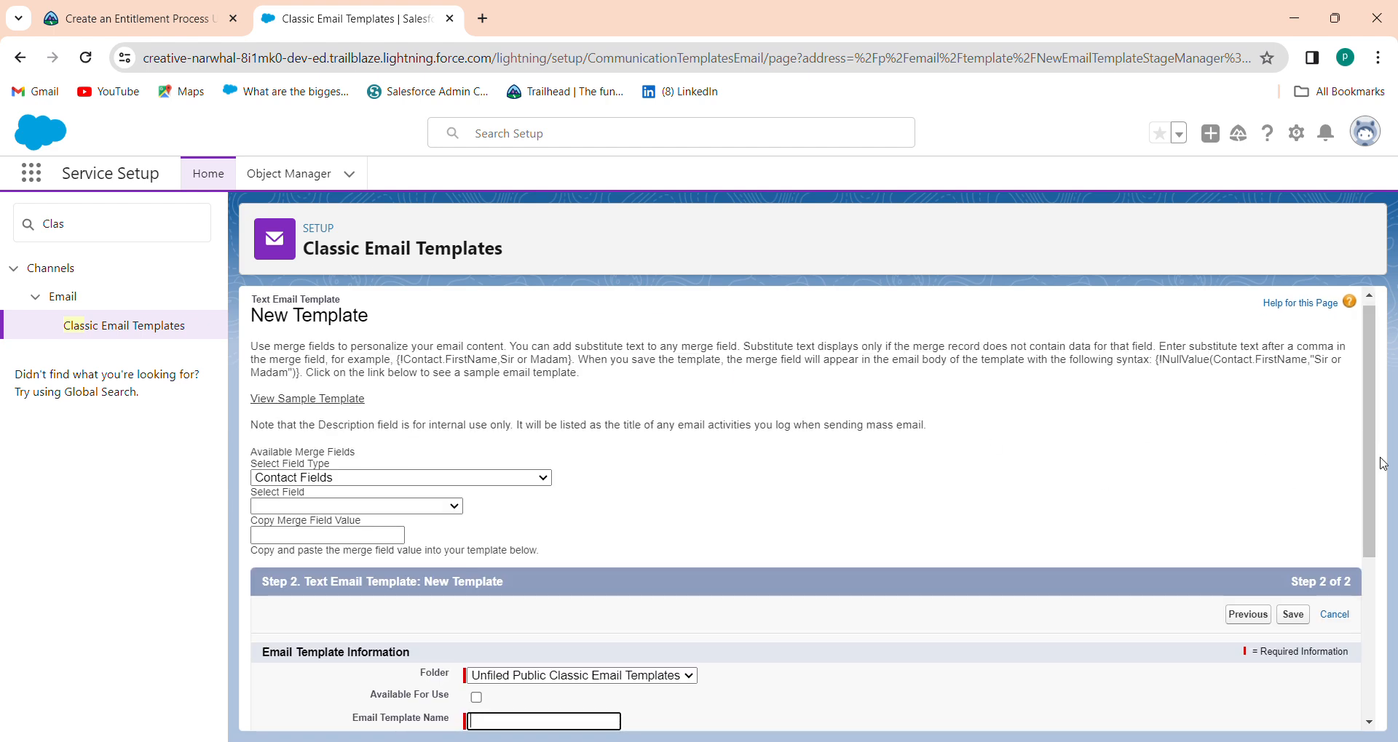
pyautogui.moveTo(1374, 466); pyautogui.dragTo(1373, 641)
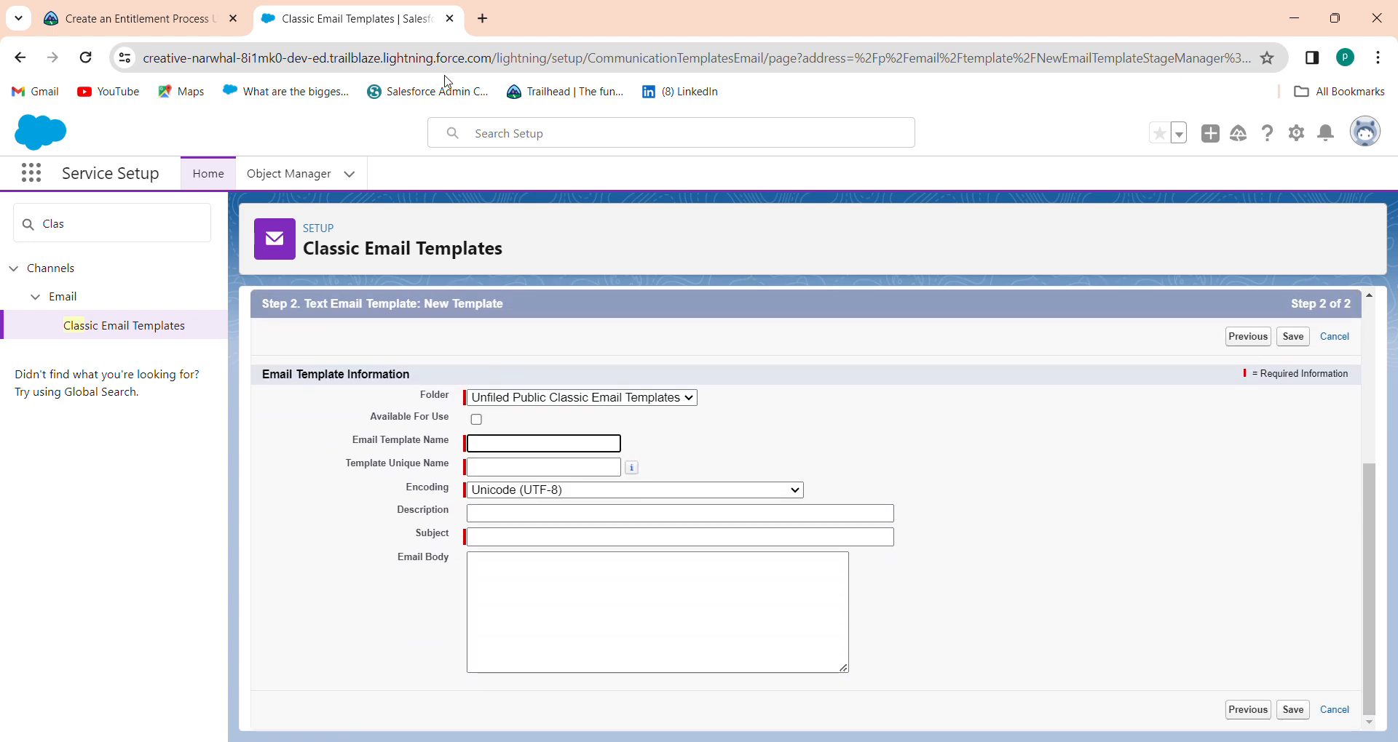
# - Copy "First Response due in 10 min!" from Trailhead into the email template name and let the unique name fill in by default
pyautogui.click(103, 15)
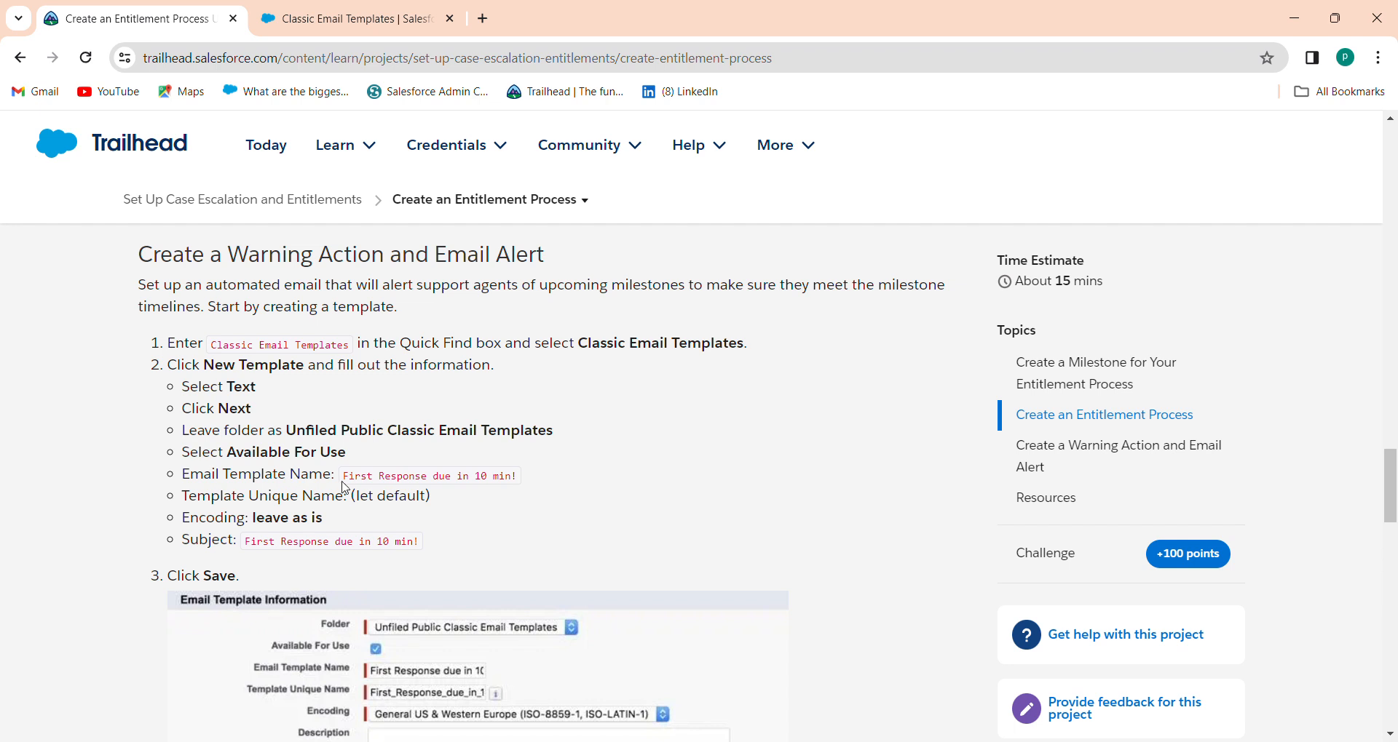
pyautogui.moveTo(346, 486); pyautogui.dragTo(556, 489)
pyautogui.hotkey('ctrl', 'c')
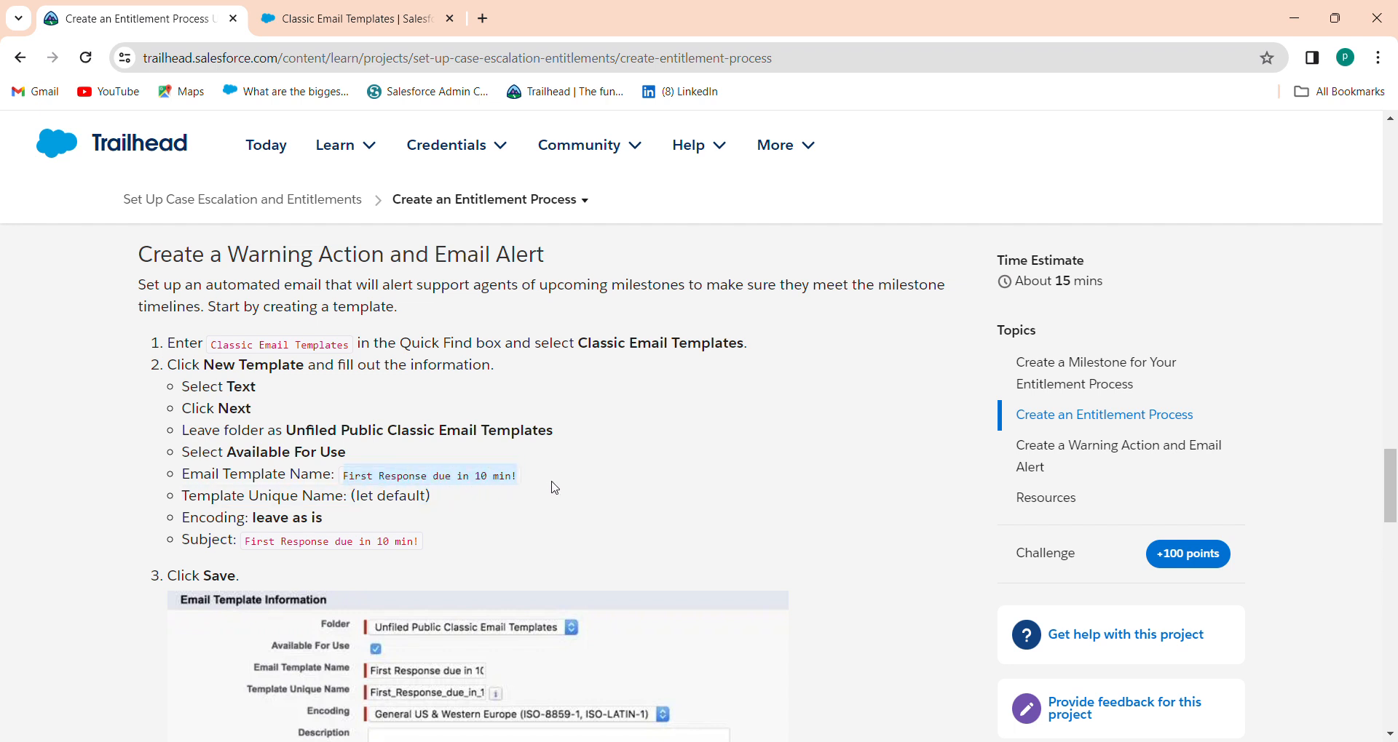
pyautogui.click(328, 10)
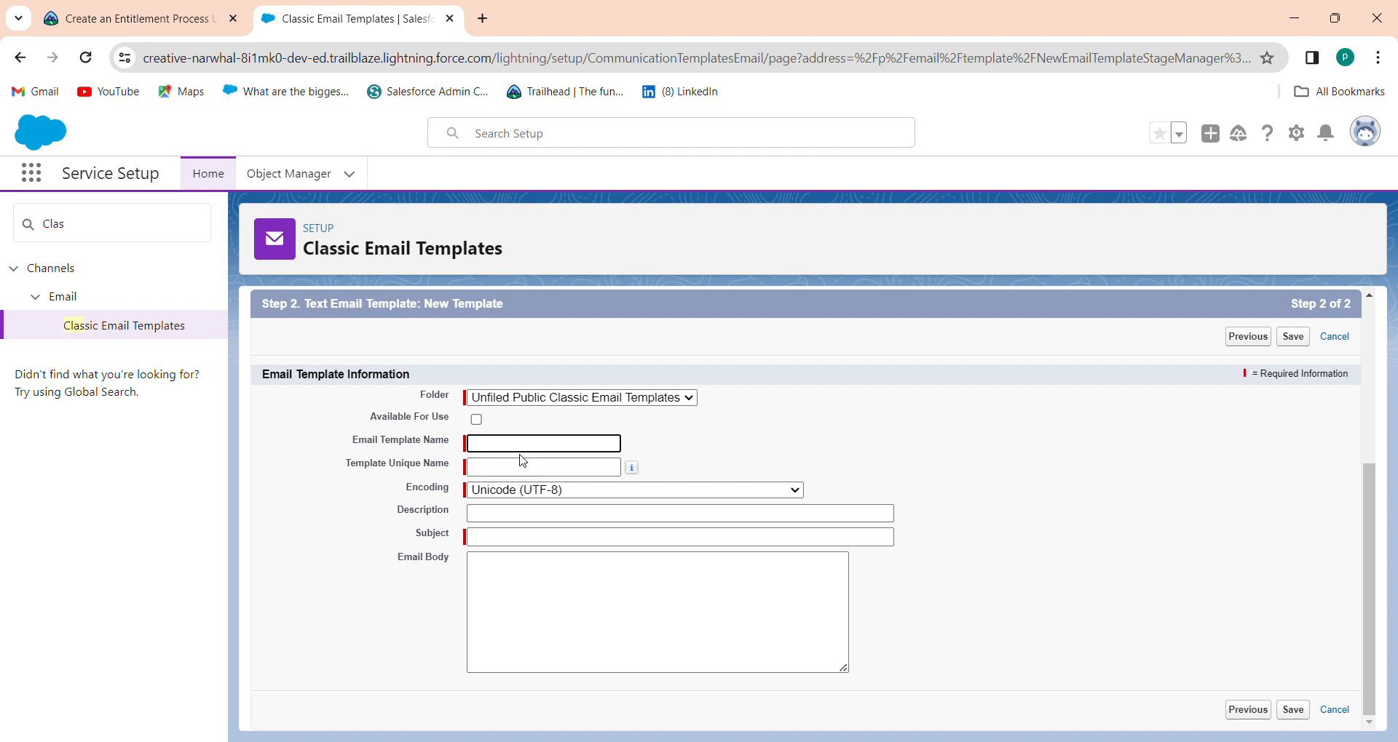
pyautogui.click(538, 444)
pyautogui.hotkey('ctrl', 'v')
pyautogui.click(481, 465)
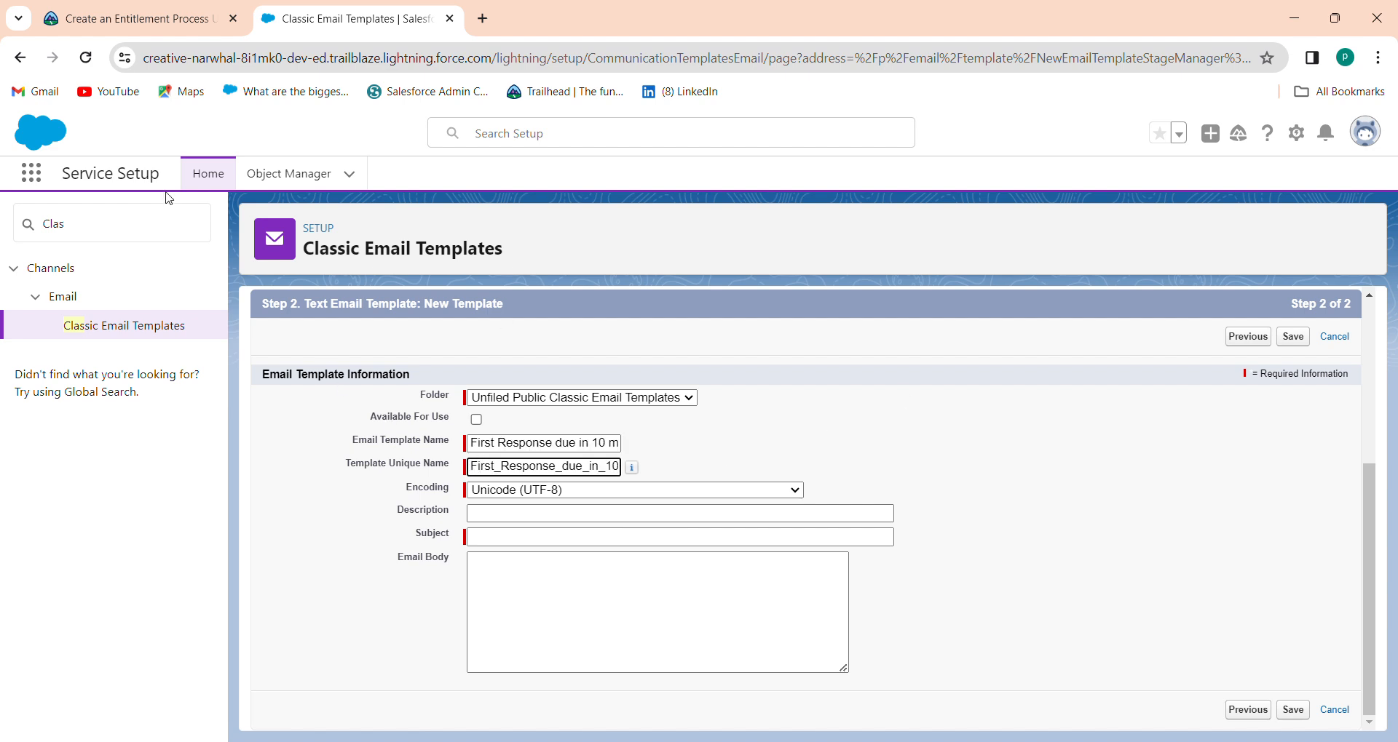
# - Copy the subject "First Response due in 10 min!" from Trailhead into the email template's subject
pyautogui.click(162, 10)
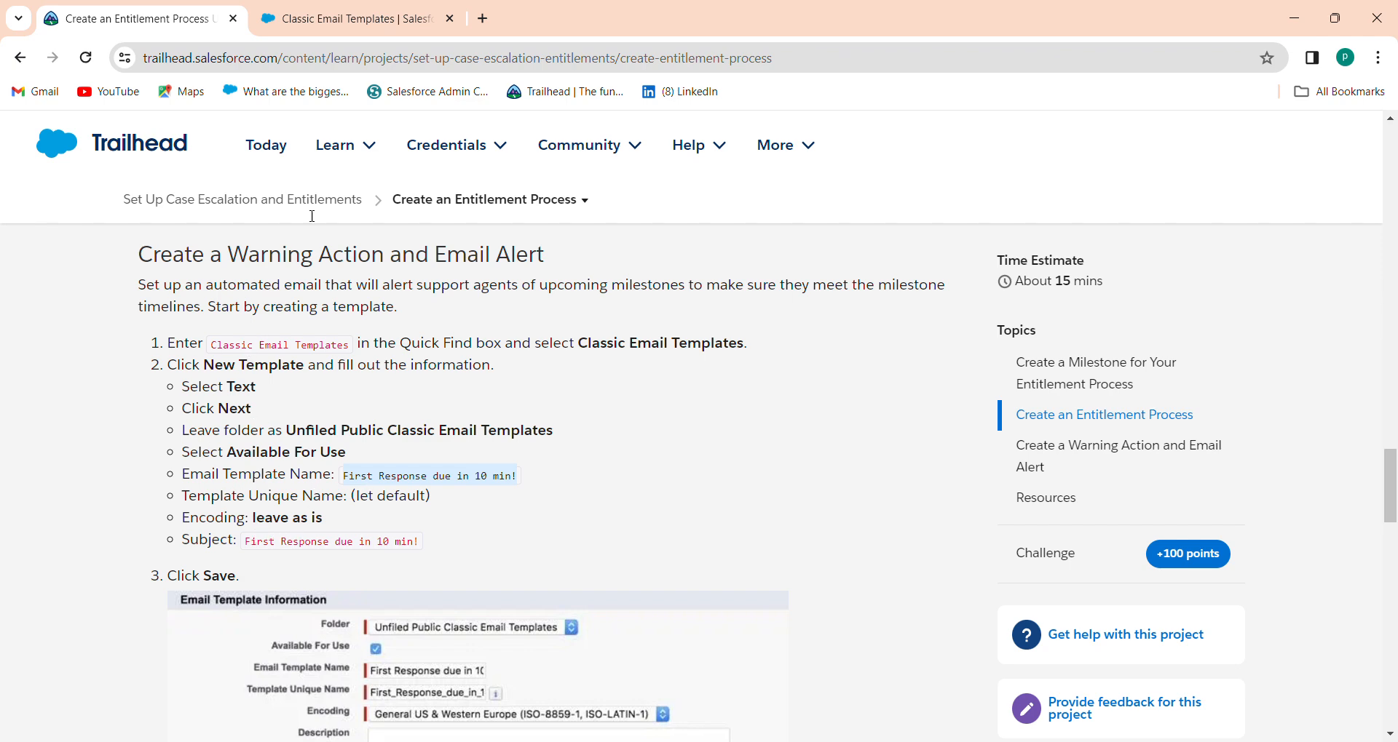
pyautogui.click(340, 9)
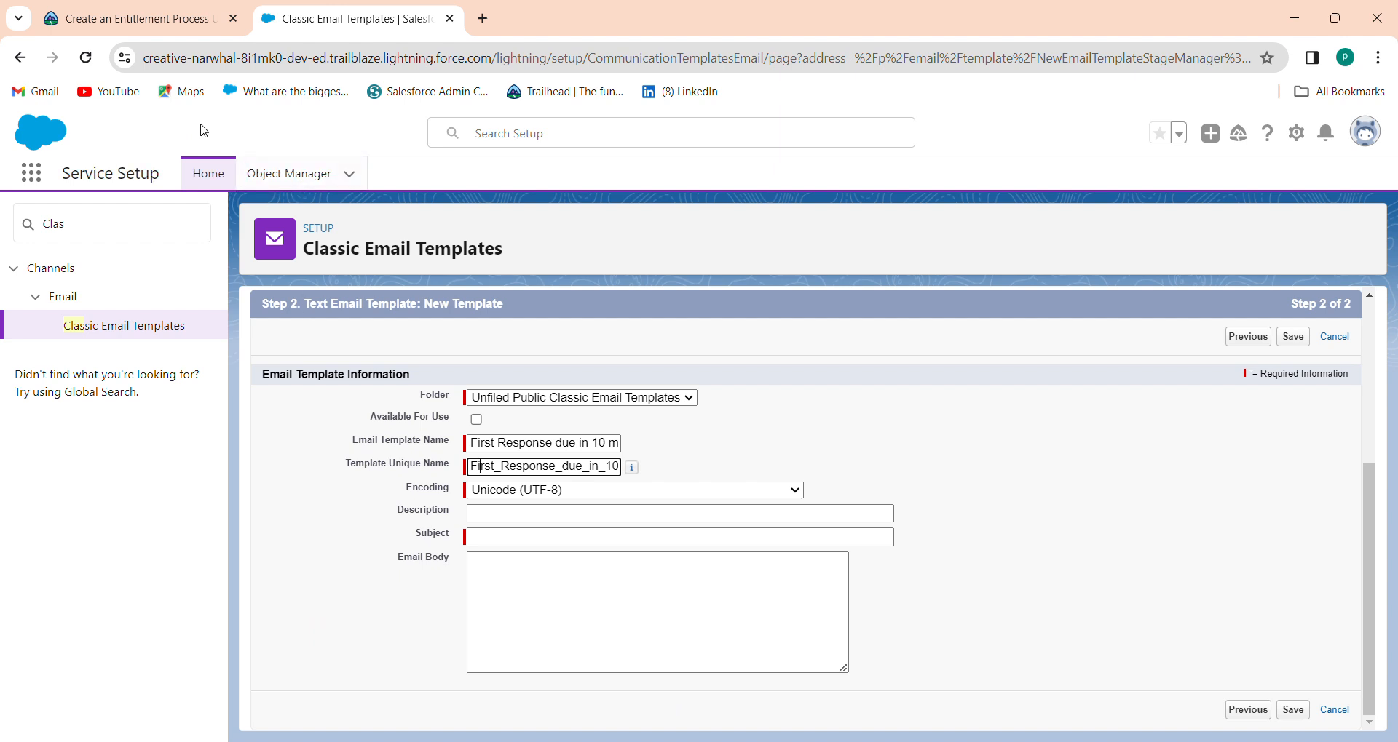
pyautogui.click(181, 12)
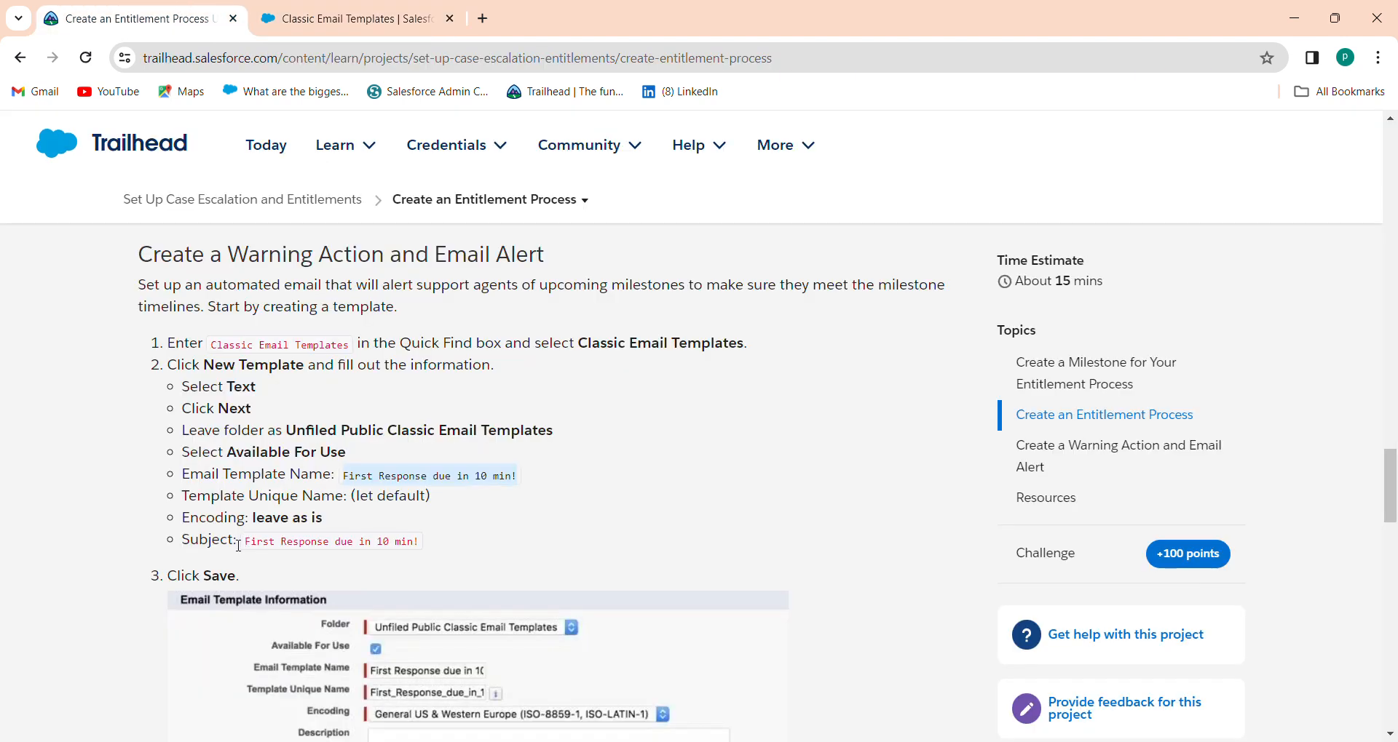
pyautogui.moveTo(248, 550); pyautogui.dragTo(448, 543)
pyautogui.hotkey('ctrl', 'c')
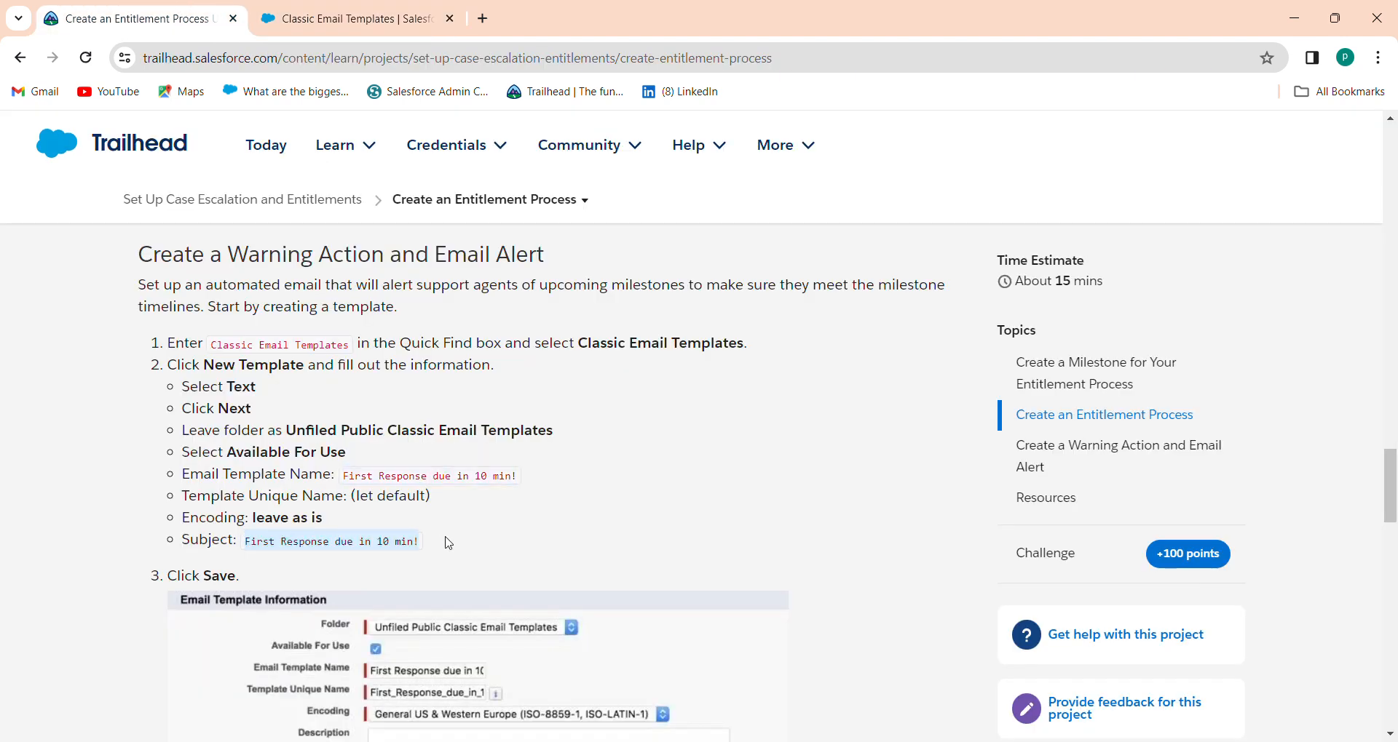
pyautogui.click(350, 18)
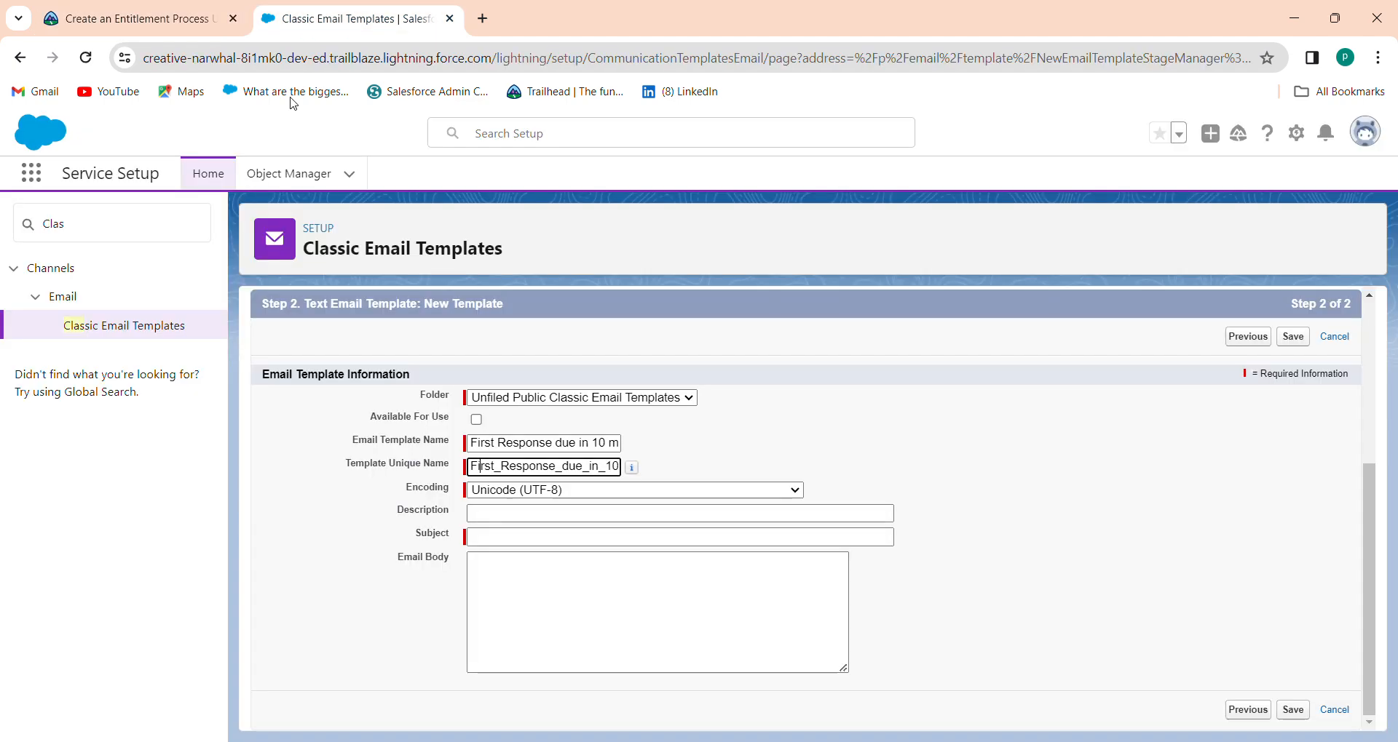
pyautogui.click(507, 537)
pyautogui.hotkey('ctrl', 'v')
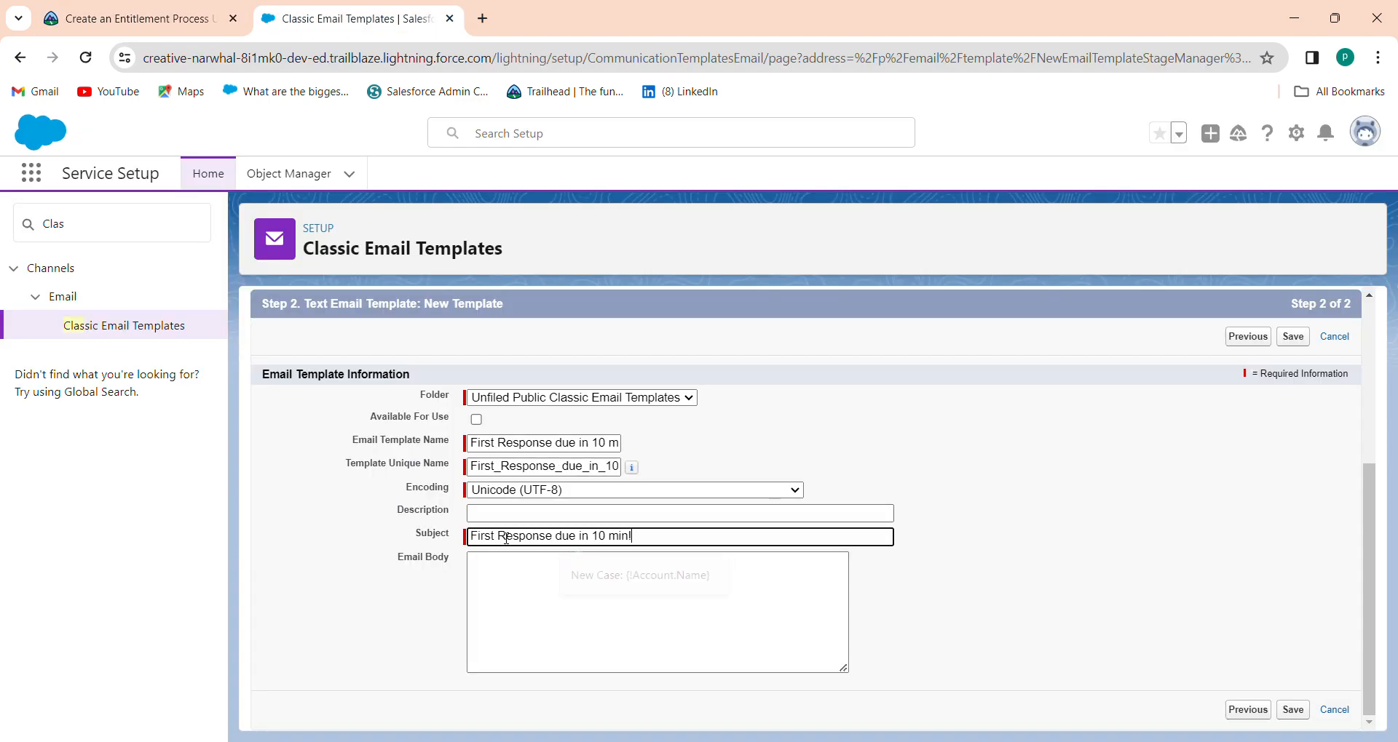
# - Compare the email template's details with the Trailhead example and save the template
pyautogui.click(166, 16)
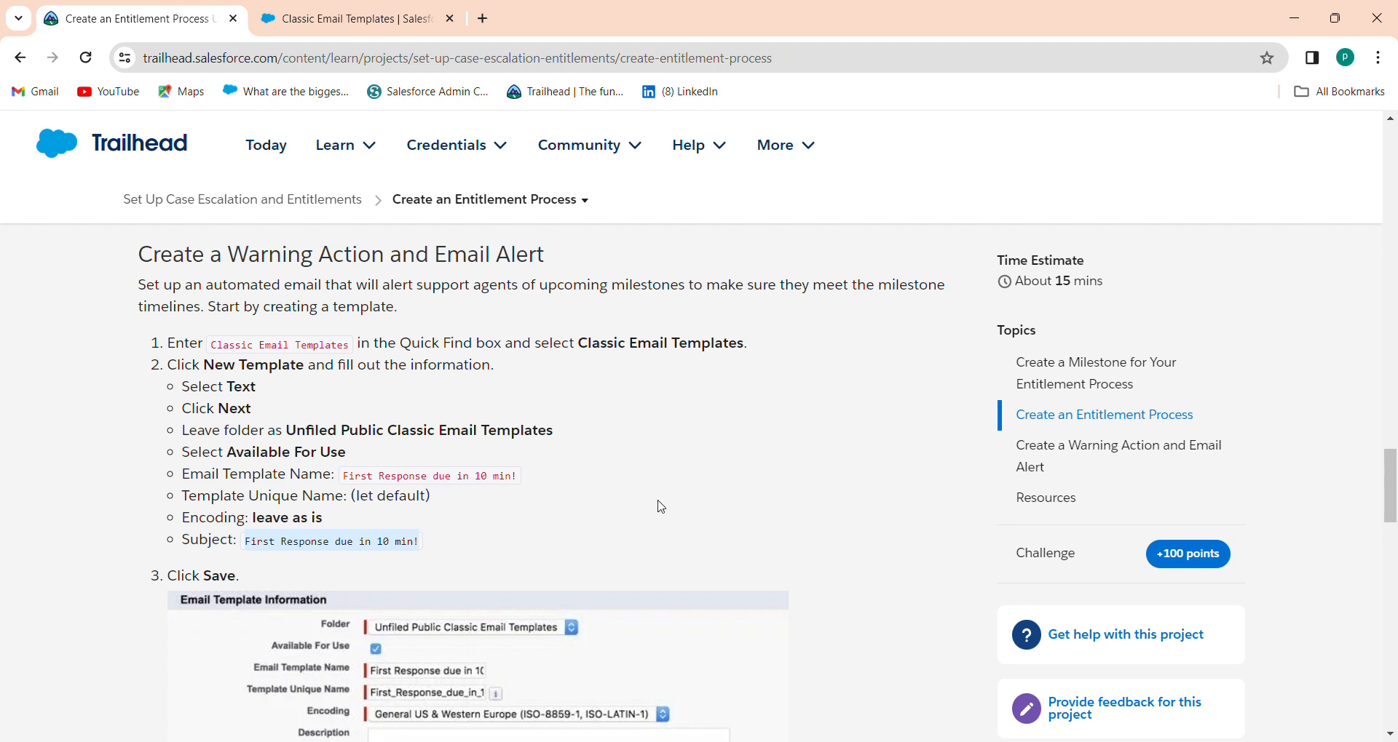
pyautogui.moveTo(1391, 469)
pyautogui.mouseDown()
pyautogui.moveTo(1392, 527)
pyautogui.moveTo(1393, 482)
pyautogui.mouseUp()
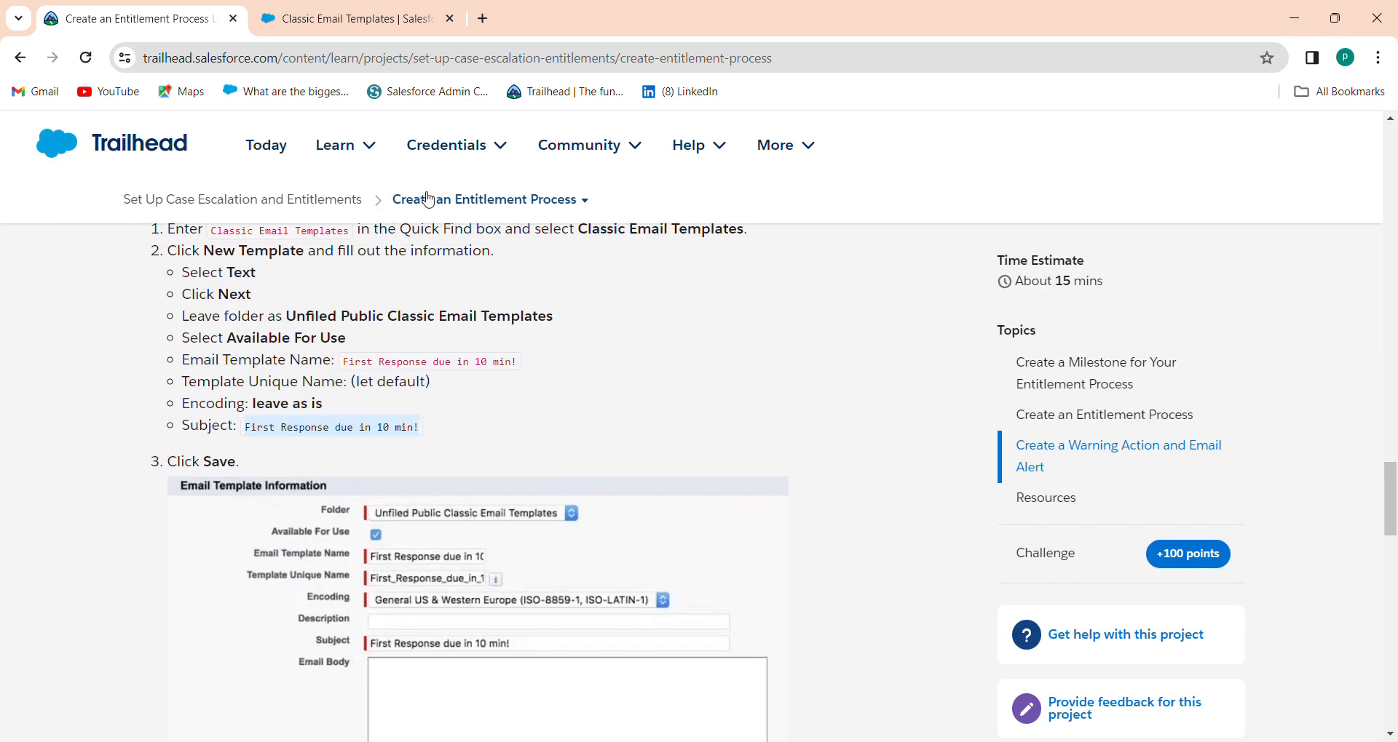
pyautogui.click(425, 9)
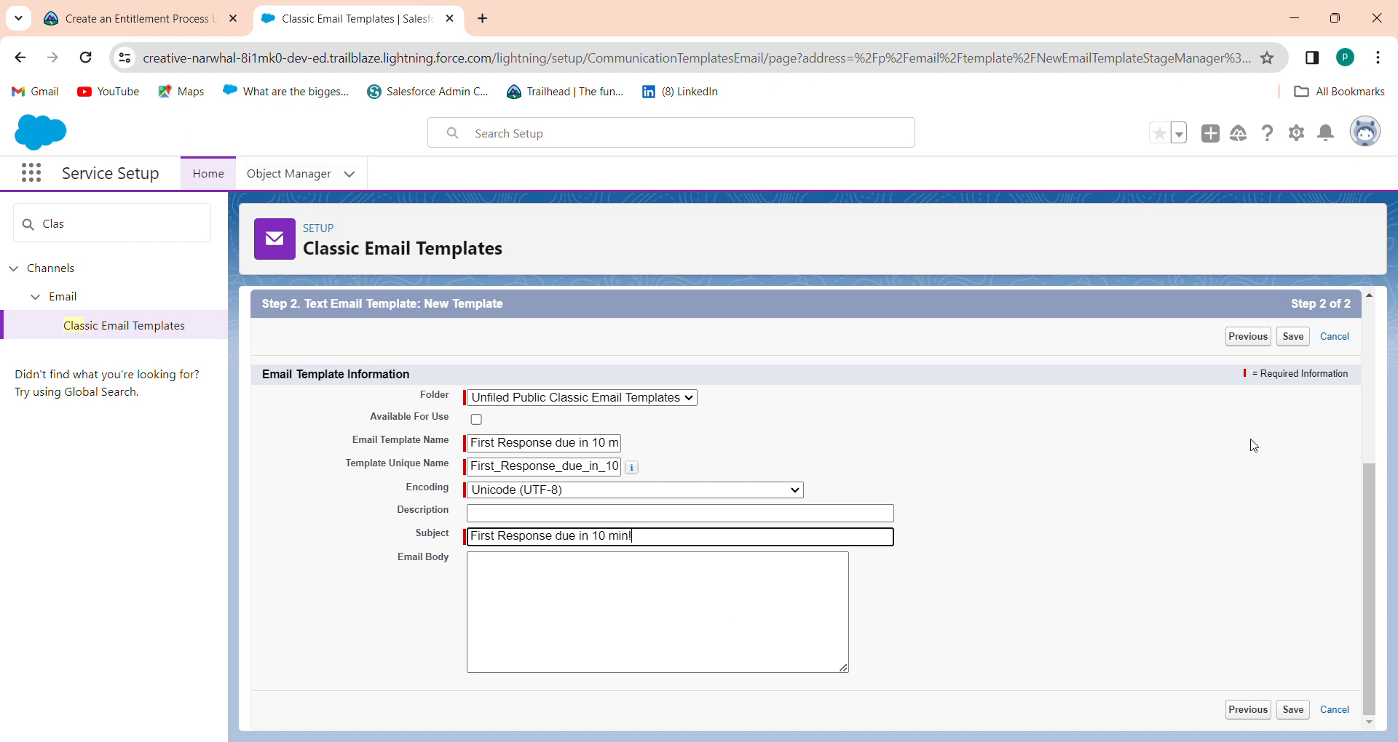
pyautogui.click(1293, 337)
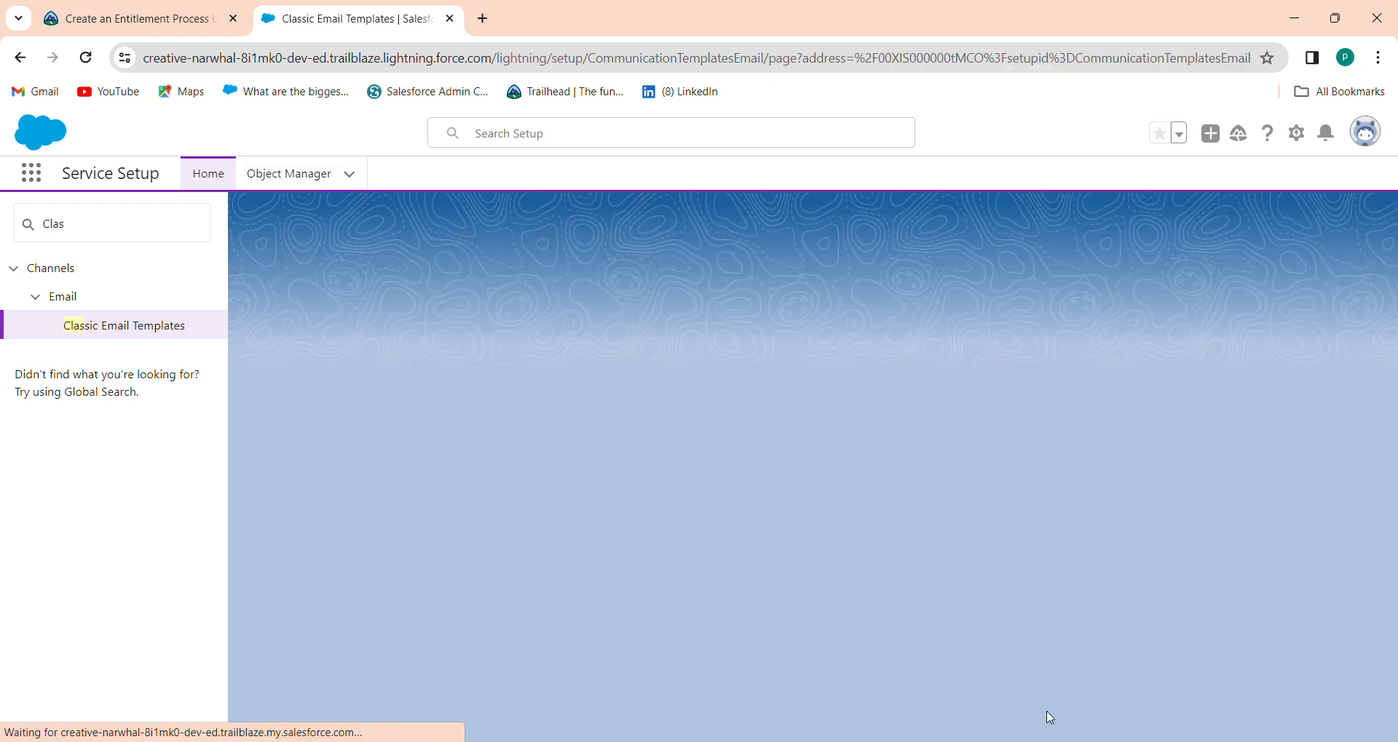
# - Read Trailhead's instructions for adding the warning action, search Setup for "Entit", and open Entitlement Processes
pyautogui.click(143, 15)
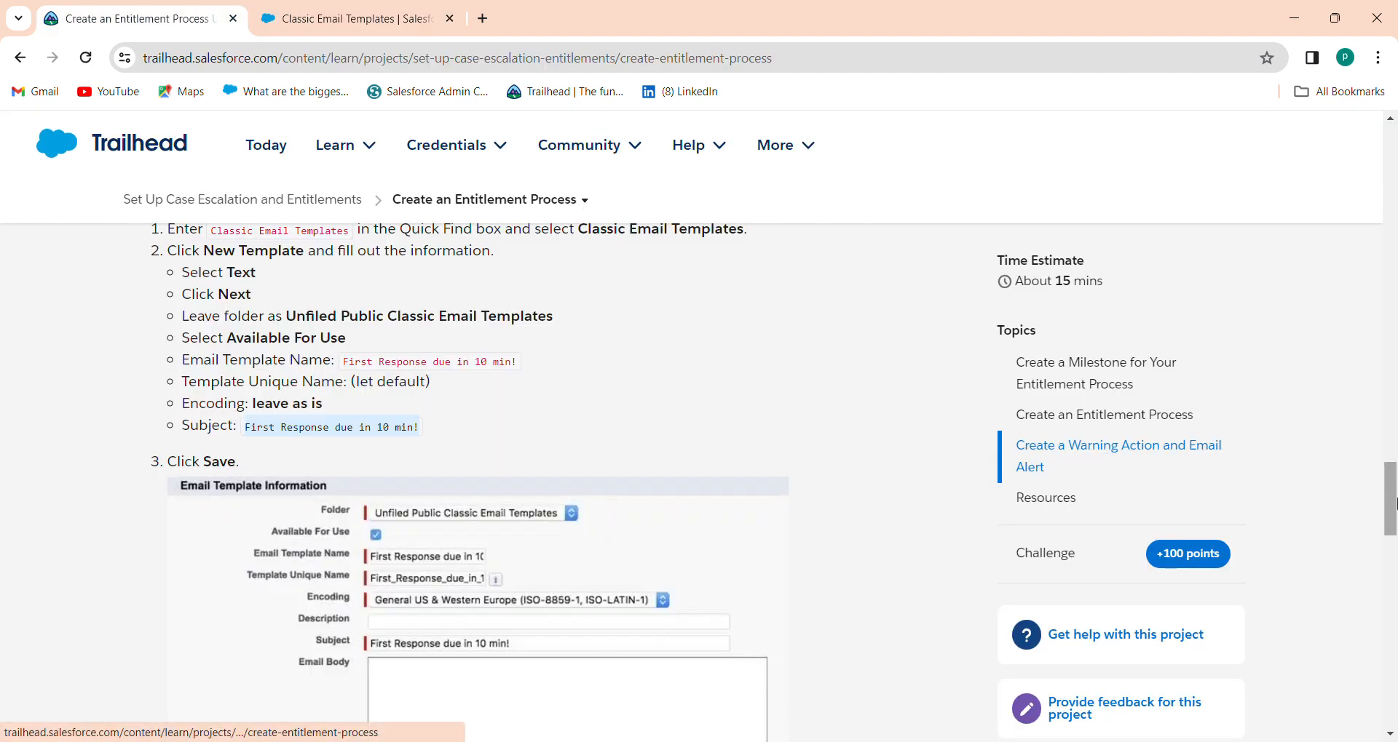
pyautogui.scroll(-4, 1393, 503)
pyautogui.scroll(-2, 1393, 546)
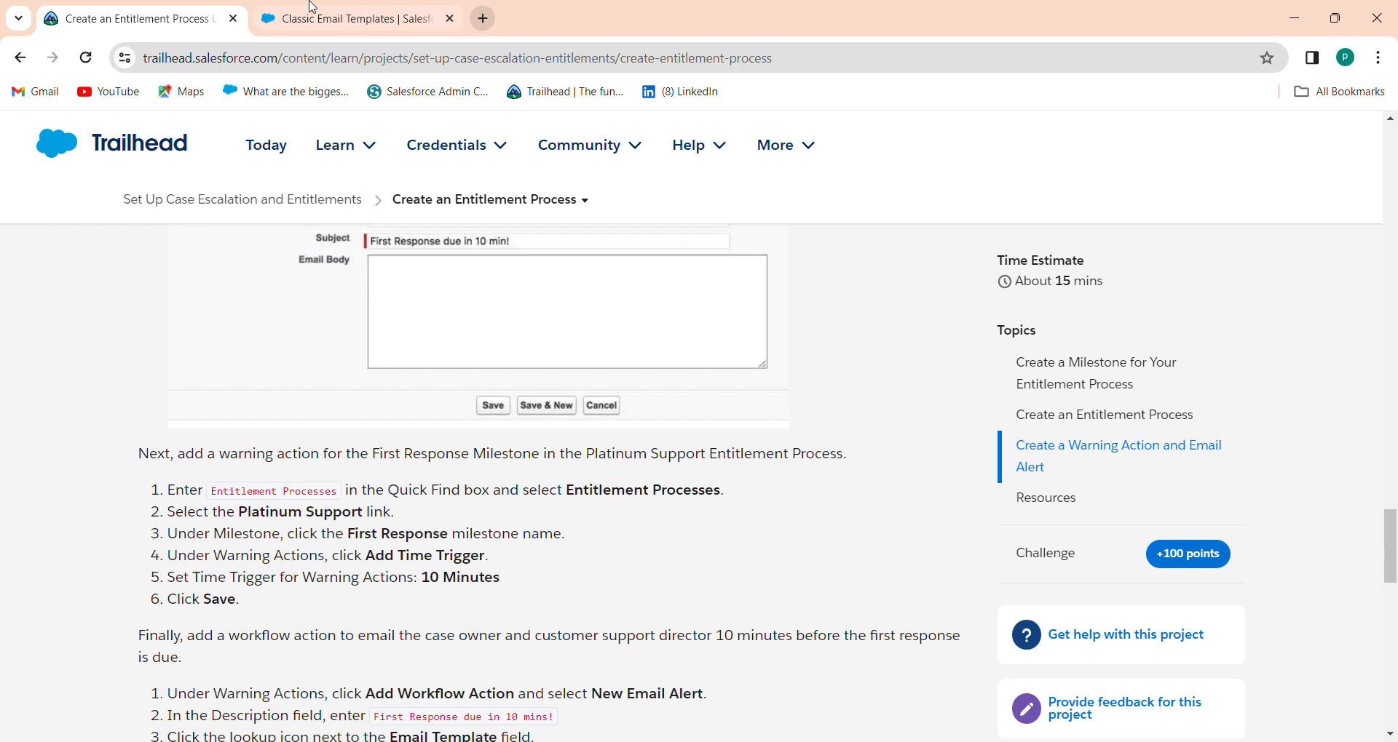
pyautogui.click(348, 19)
pyautogui.click(97, 228)
pyautogui.hotkey('ctrl', 'a')
pyautogui.write('Entit')
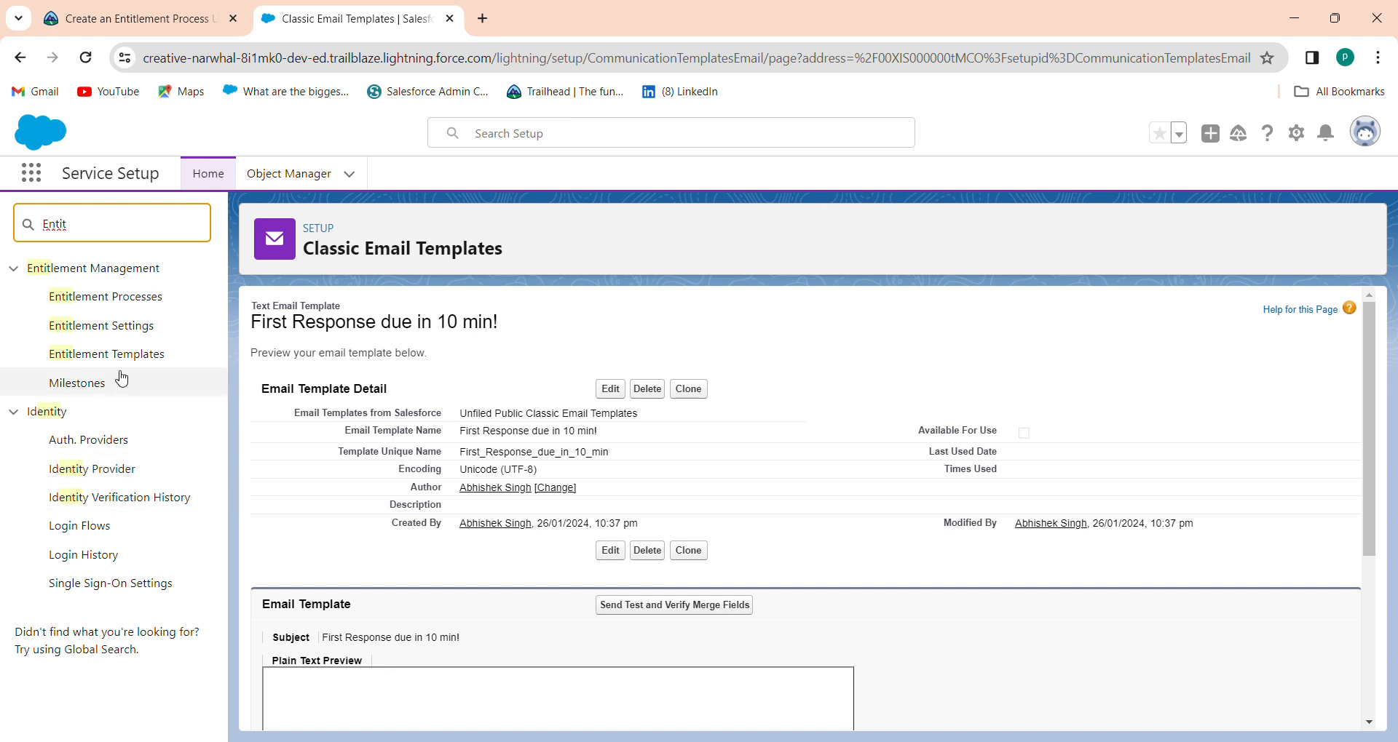
pyautogui.click(109, 300)
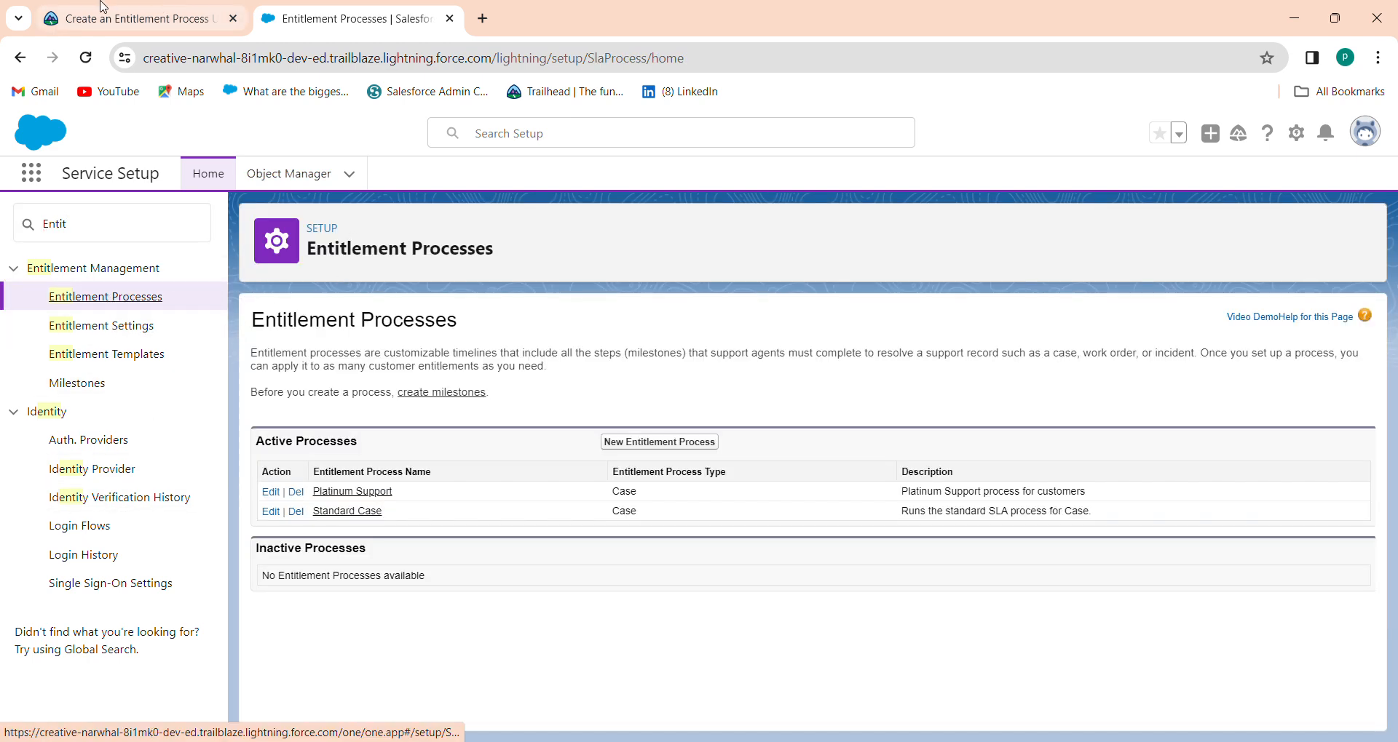
# - Check the second warning action instruction in Trailhead and open the Platinum Support entitlement process
pyautogui.click(109, 16)
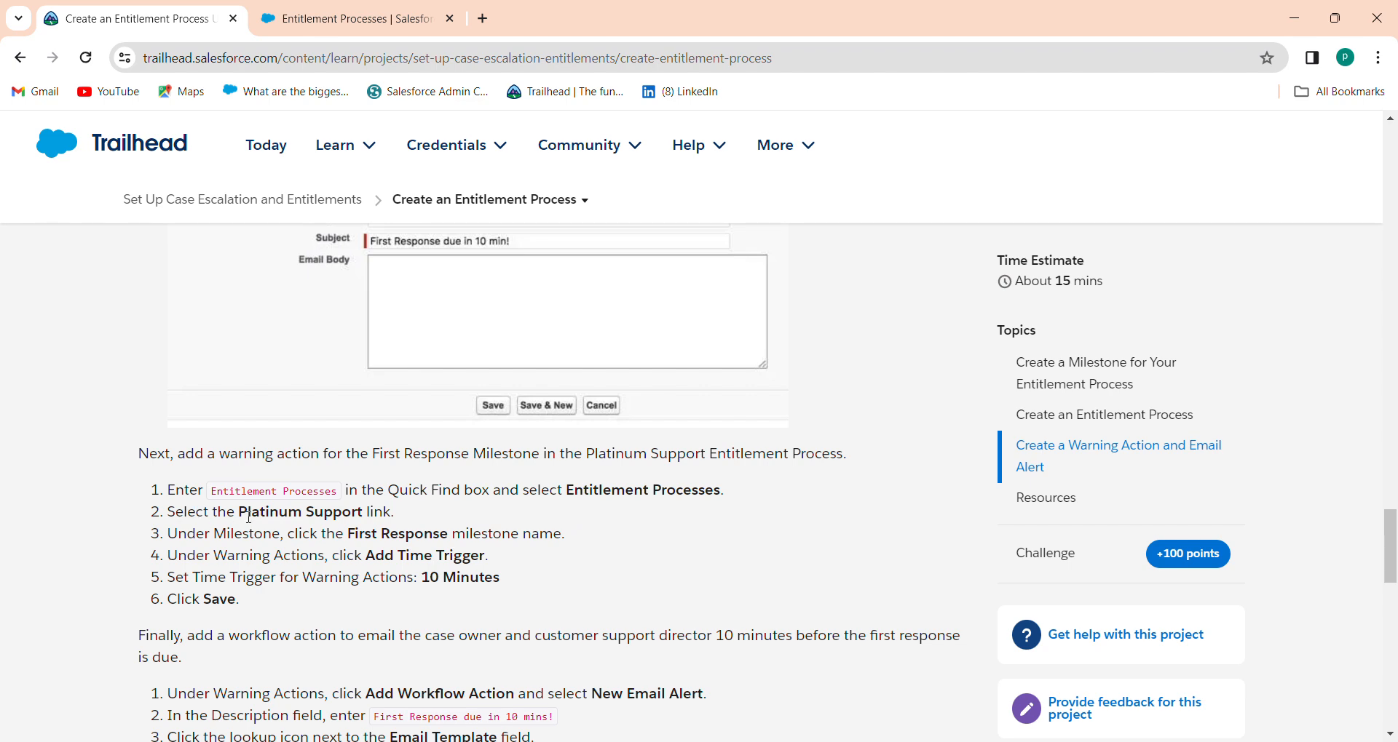
pyautogui.click(347, 18)
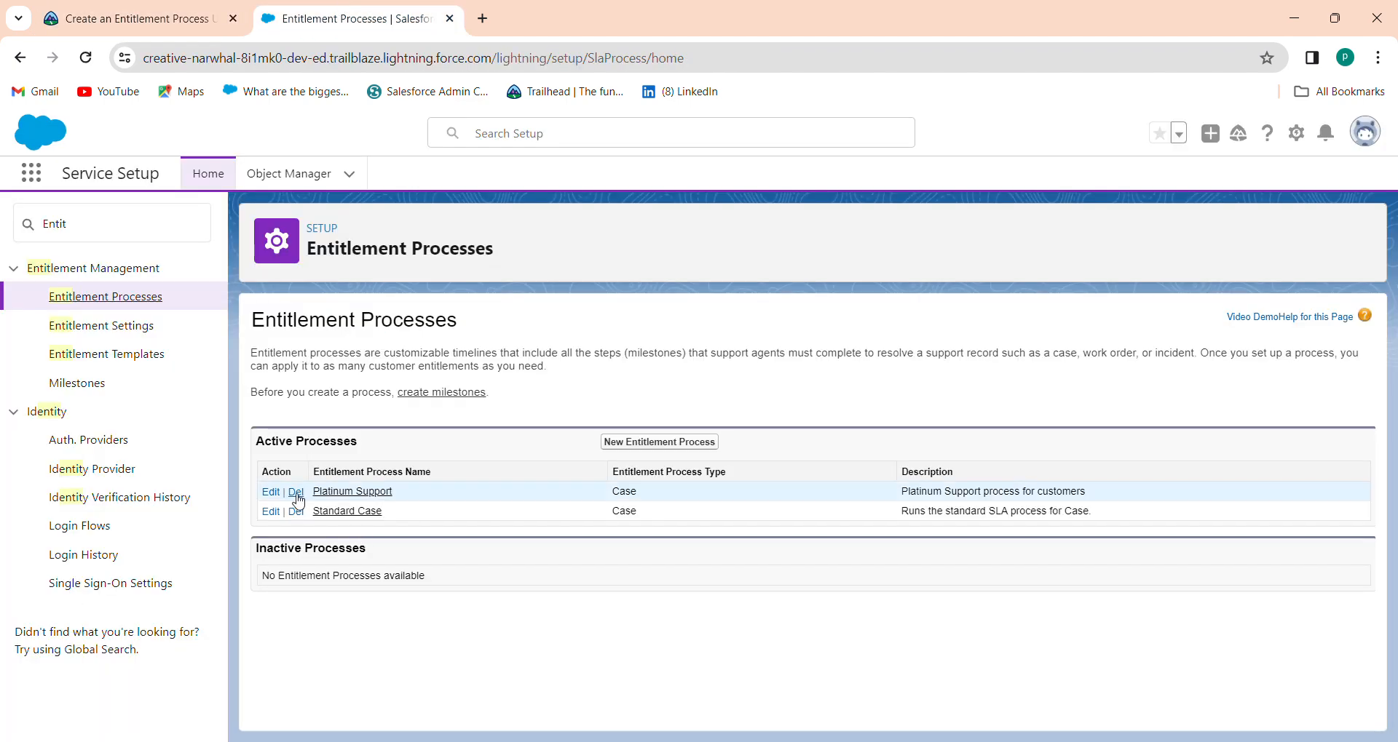
pyautogui.click(362, 492)
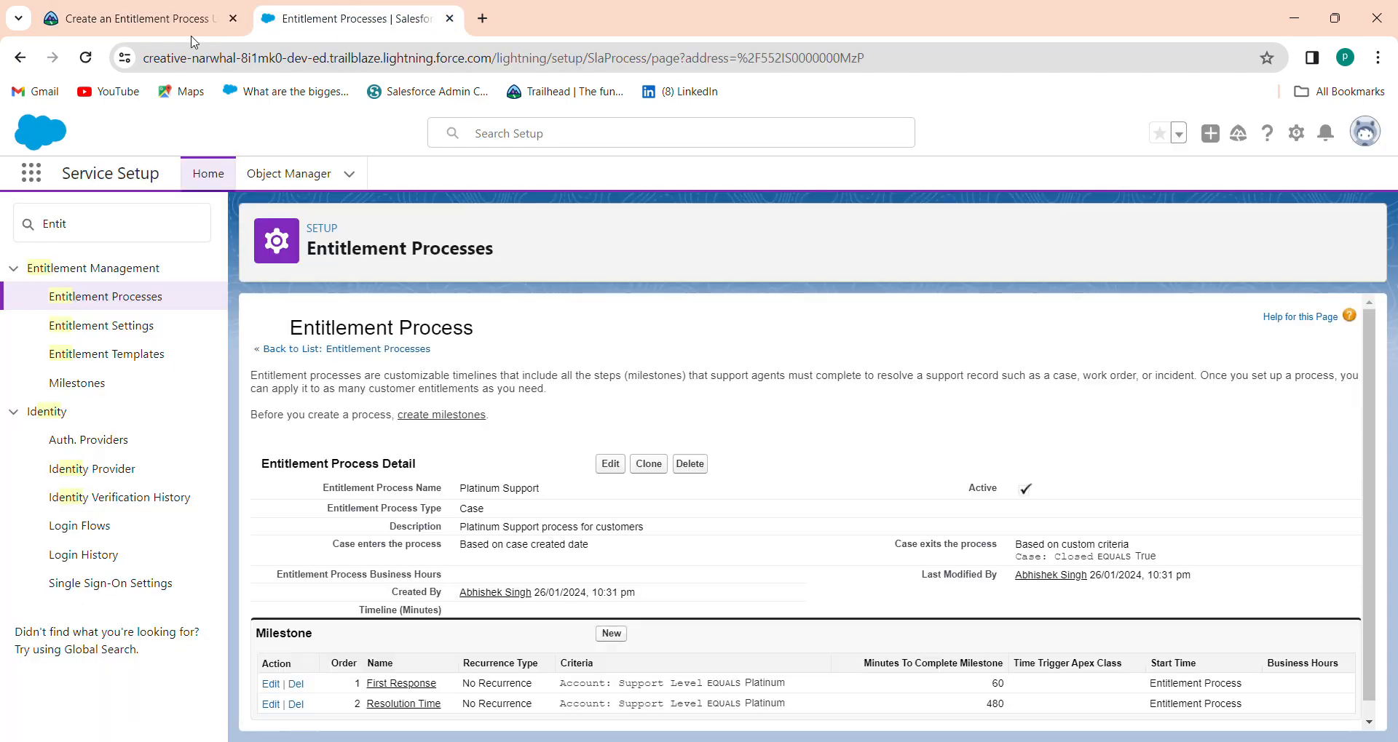
# - Check the milestone instruction in Trailhead and open the First Response milestone of the Platinum Support process
pyautogui.click(193, 9)
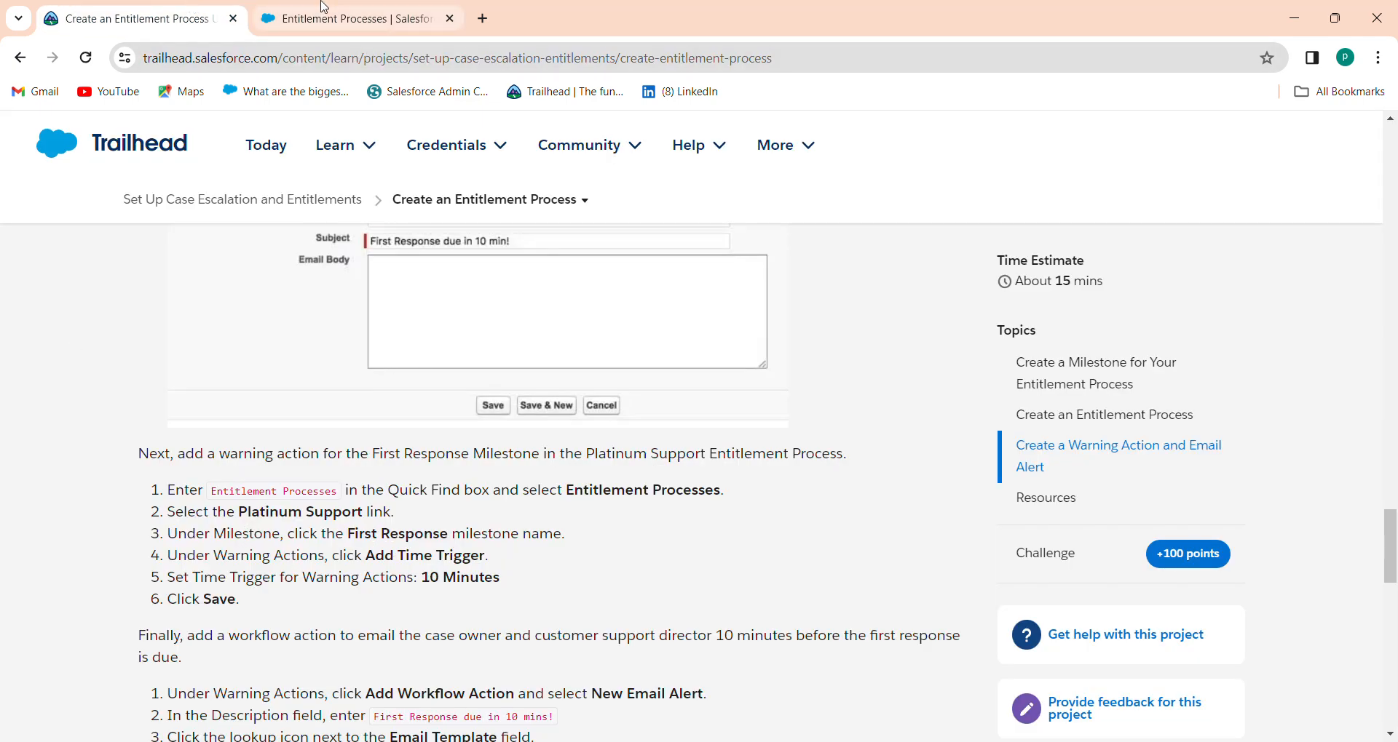
pyautogui.click(348, 16)
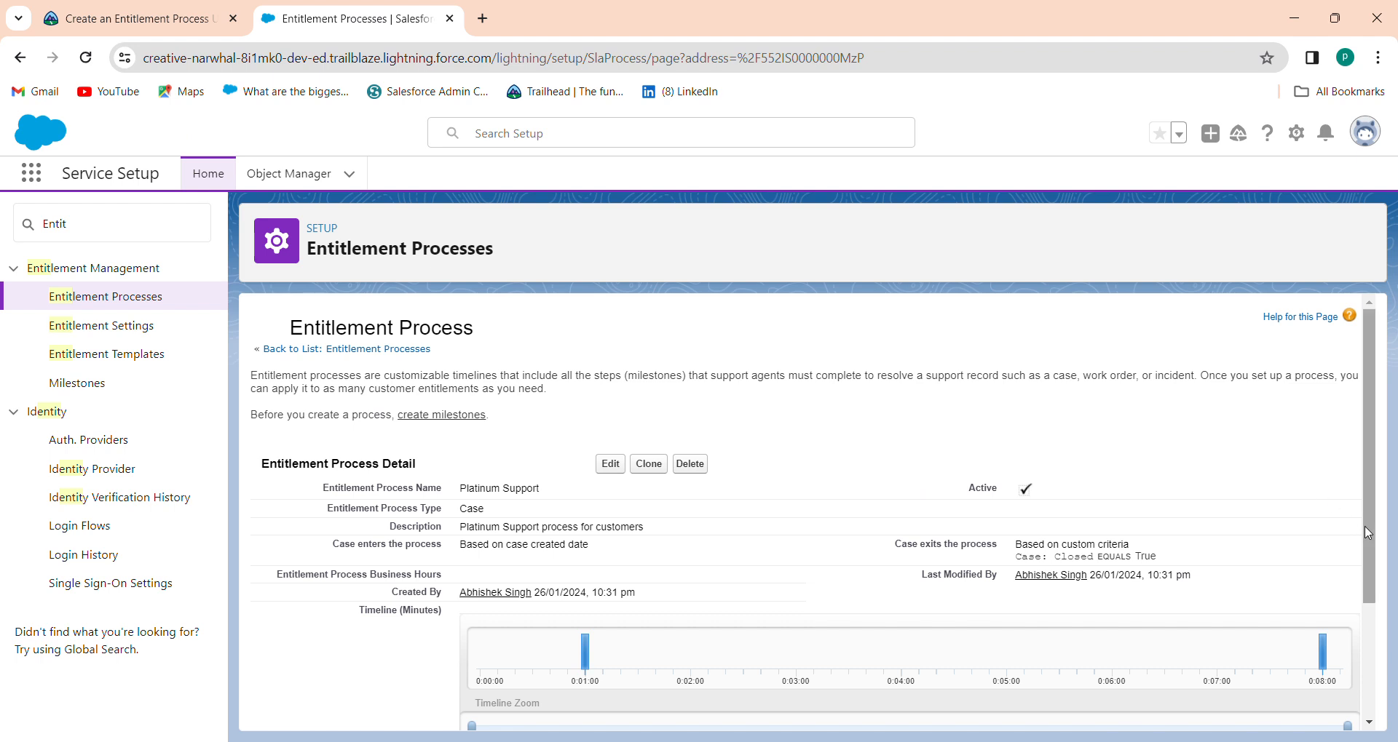
pyautogui.moveTo(1365, 525); pyautogui.dragTo(1367, 717)
pyautogui.scroll(-3, 1372, 695)
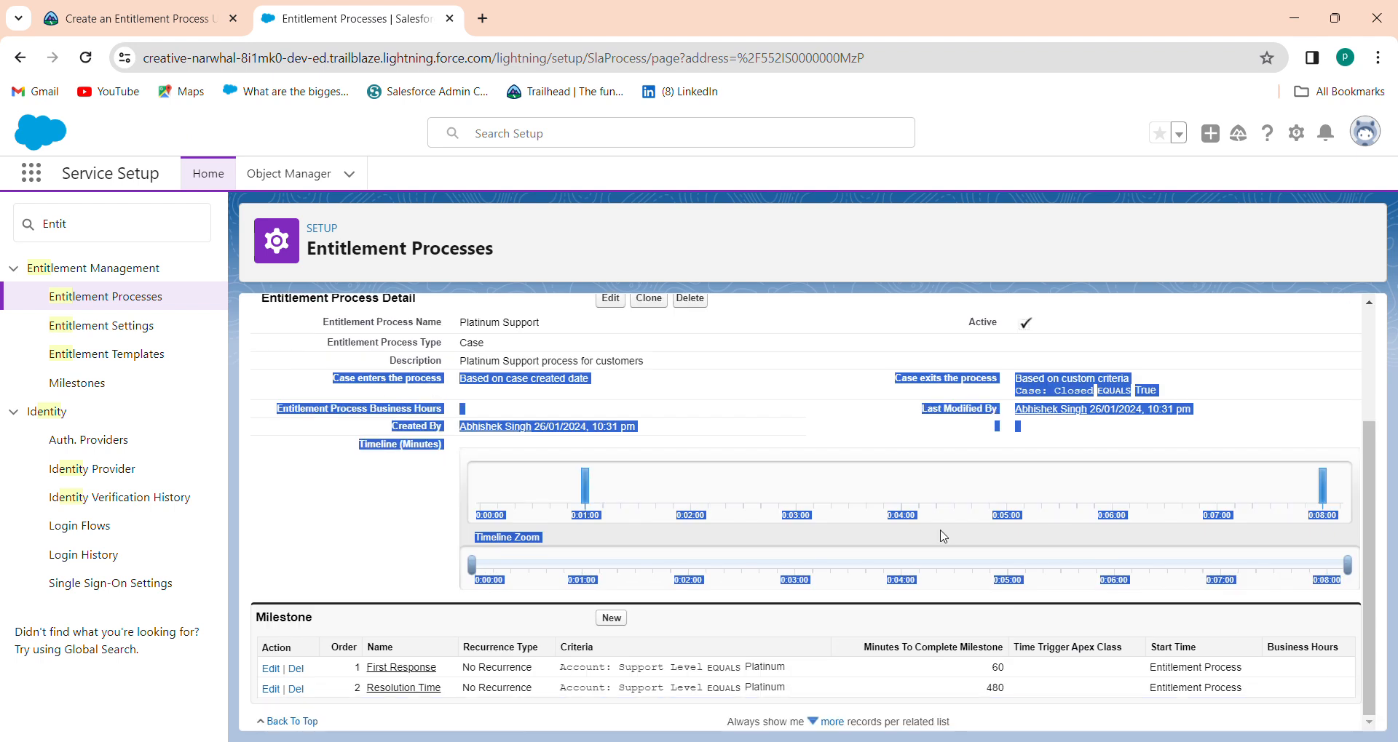
pyautogui.click(407, 533)
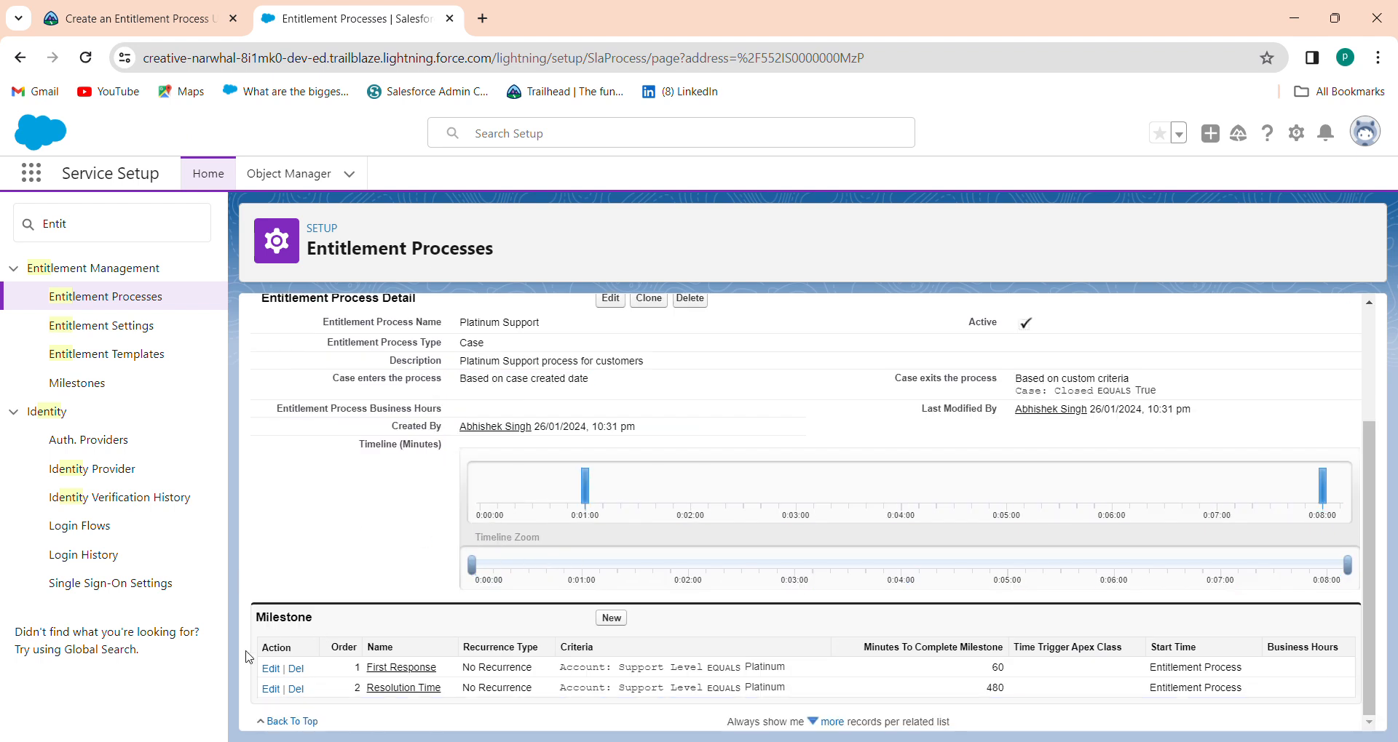
pyautogui.click(59, 8)
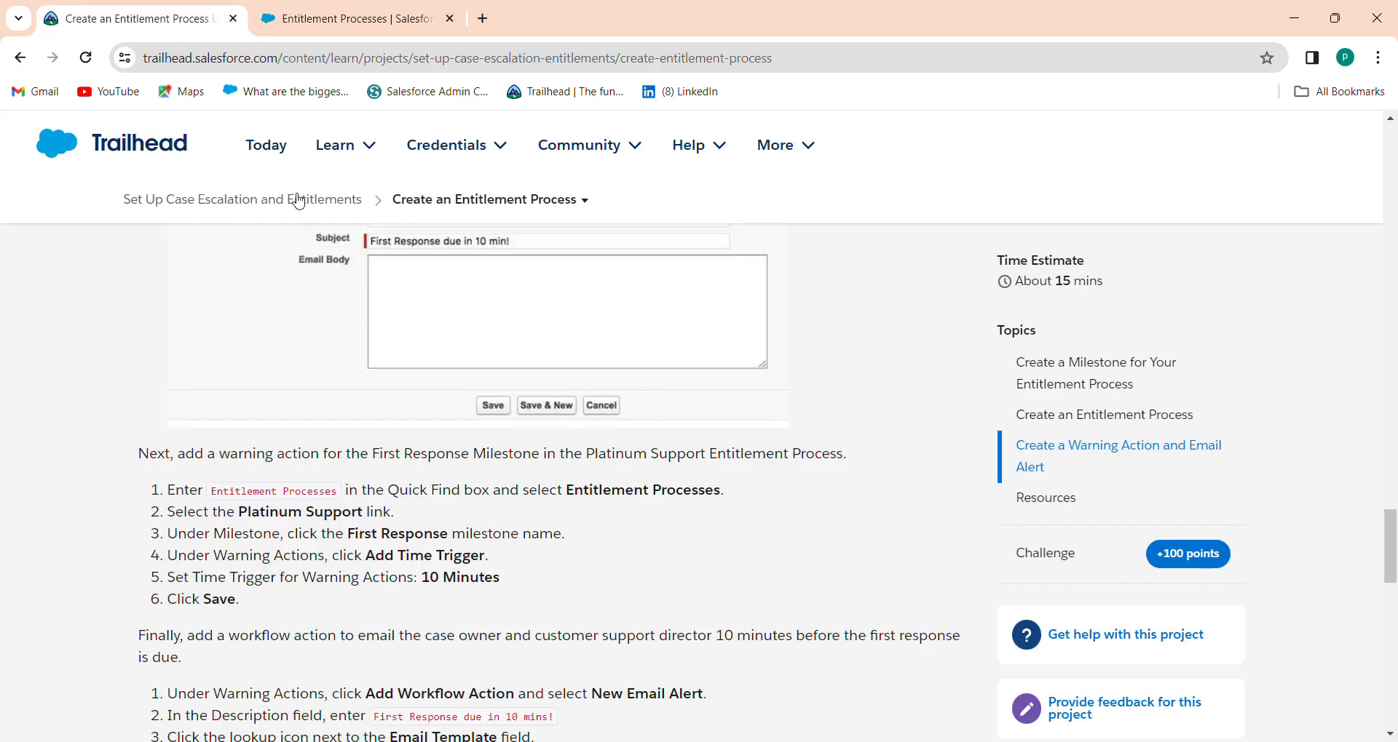
pyautogui.click(349, 18)
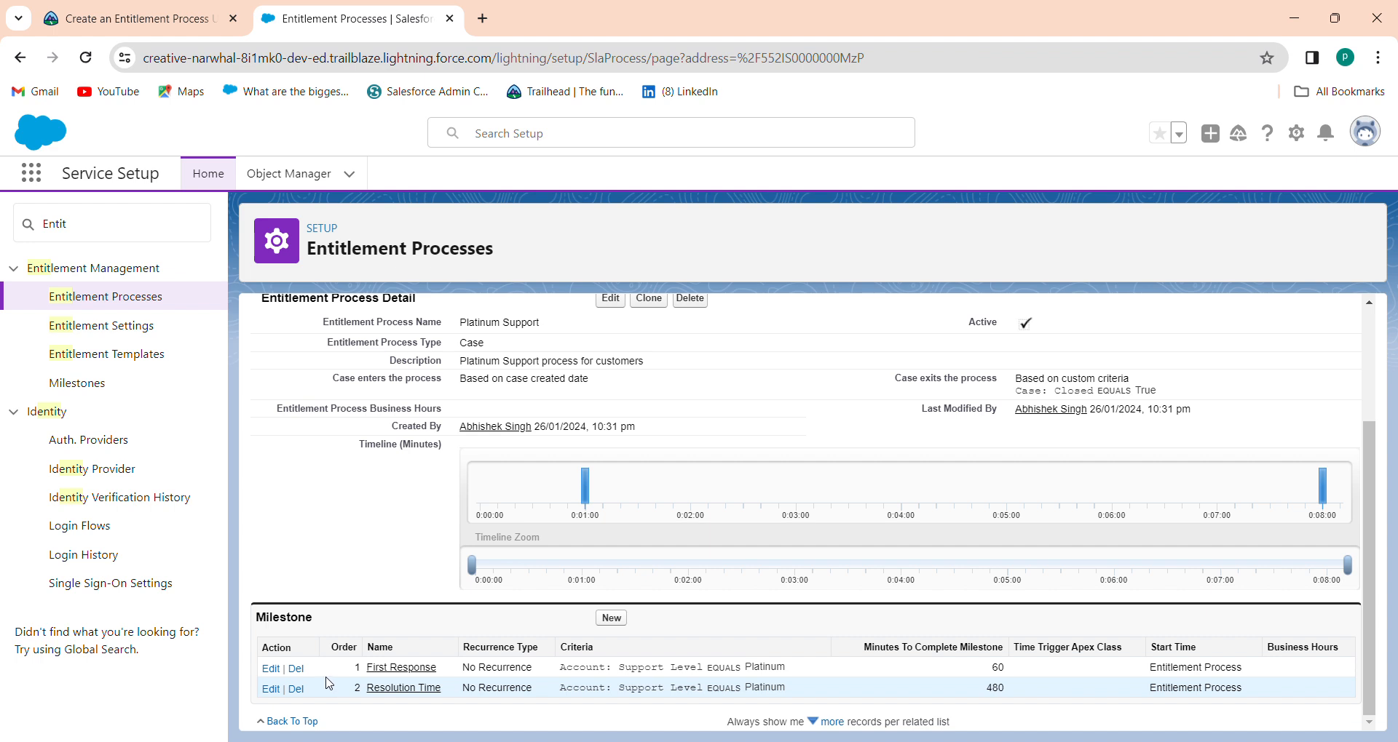
pyautogui.click(403, 668)
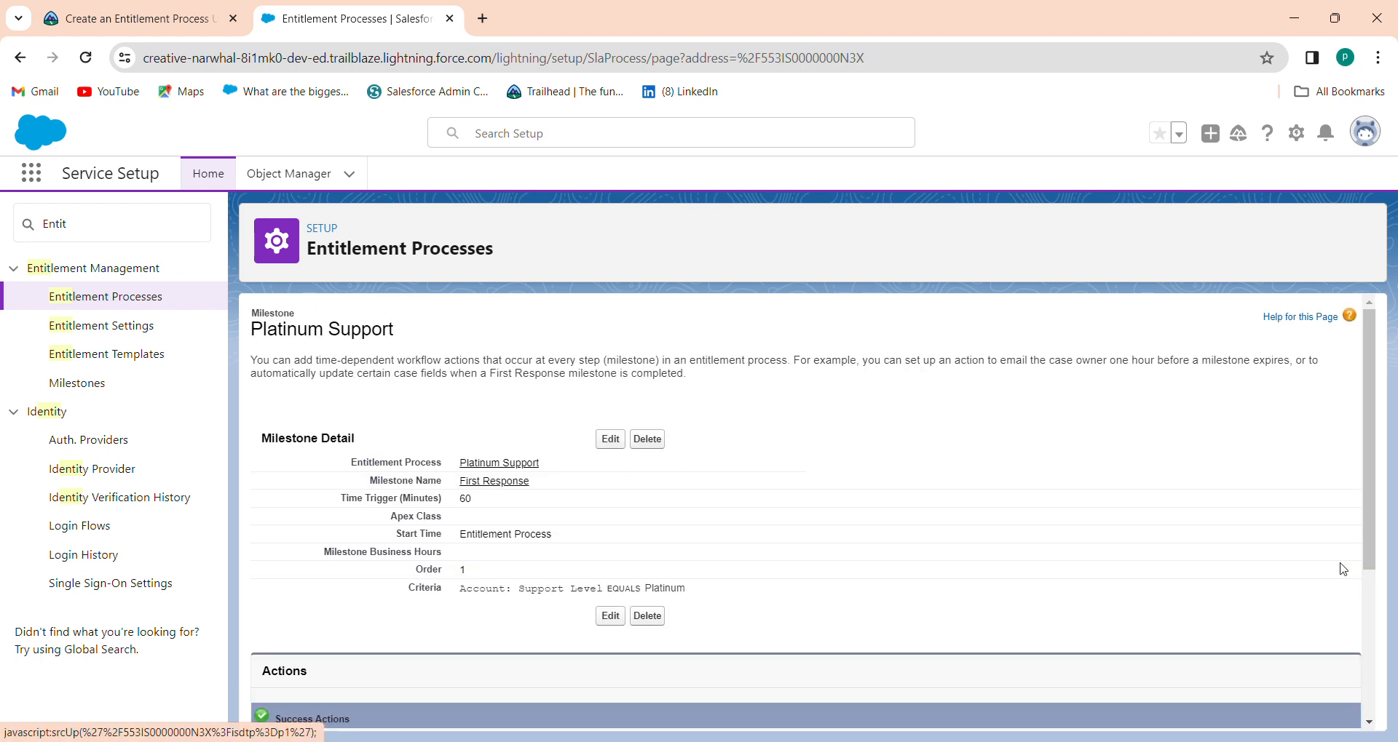
# - Add a time trigger under the First Response milestone's Warning Actions and set its value to 10, as Trailhead instructs
pyautogui.moveTo(1373, 554); pyautogui.dragTo(1385, 711)
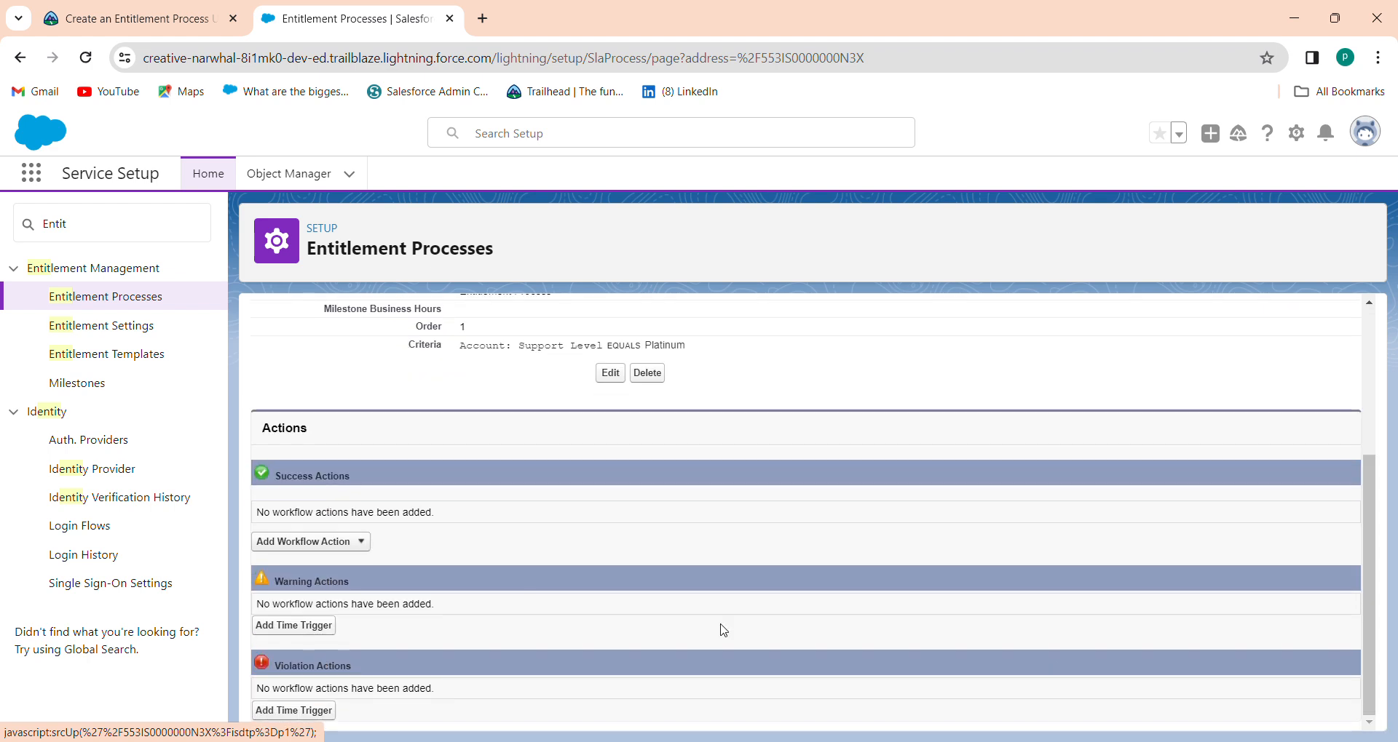
pyautogui.click(305, 628)
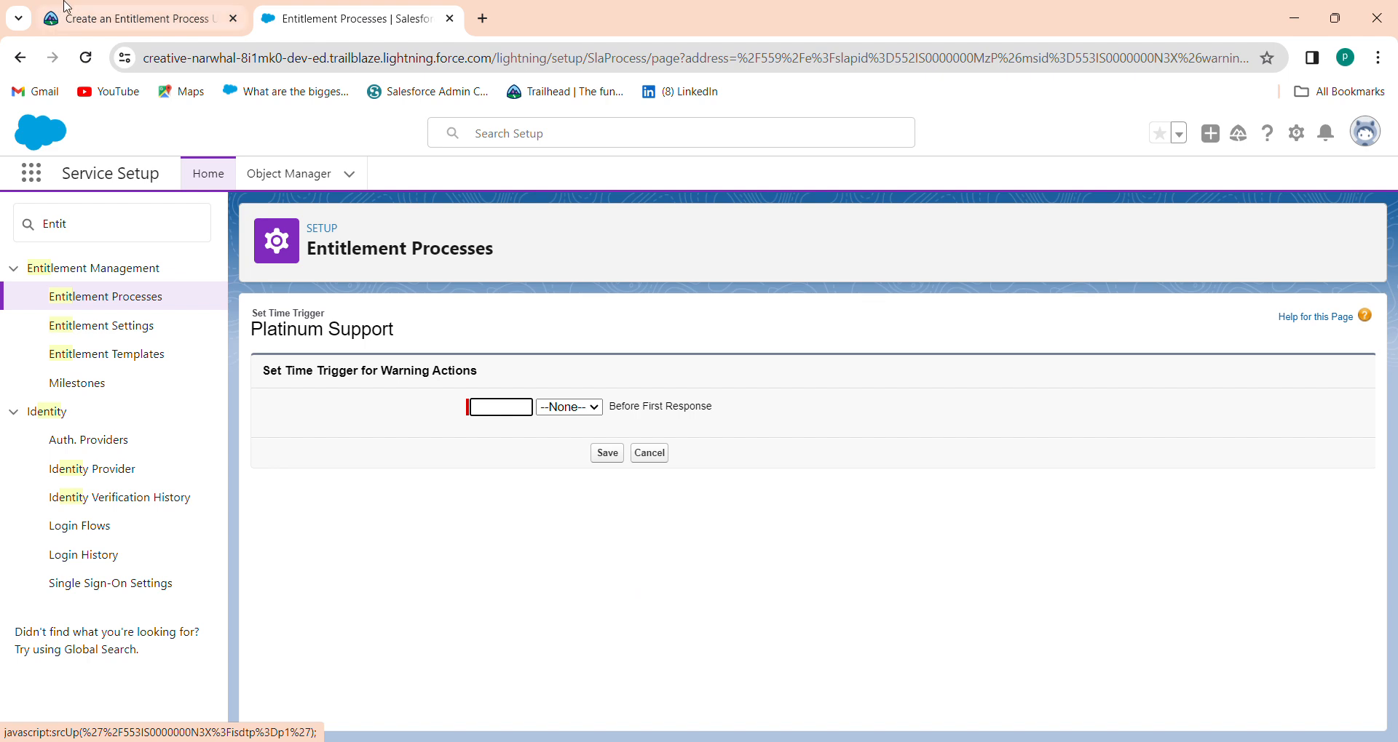
pyautogui.click(138, 22)
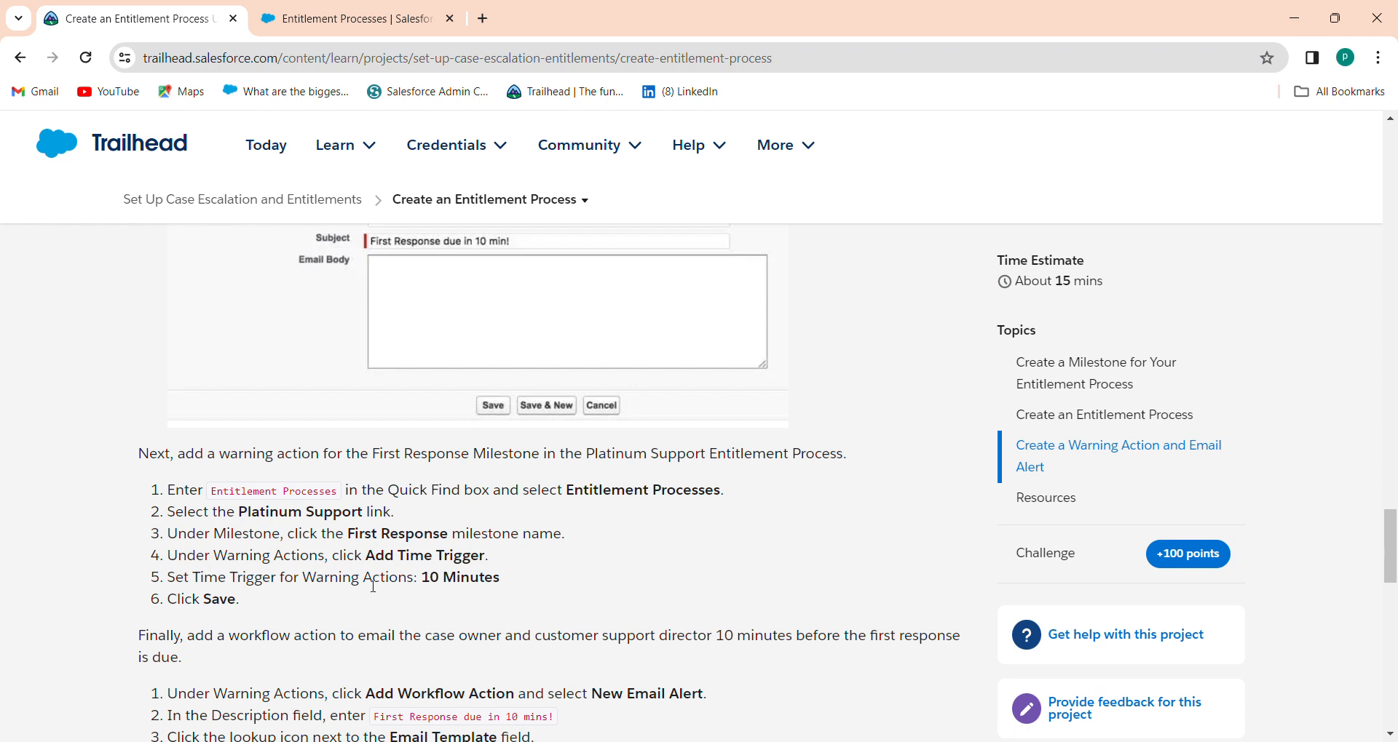
pyautogui.click(346, 19)
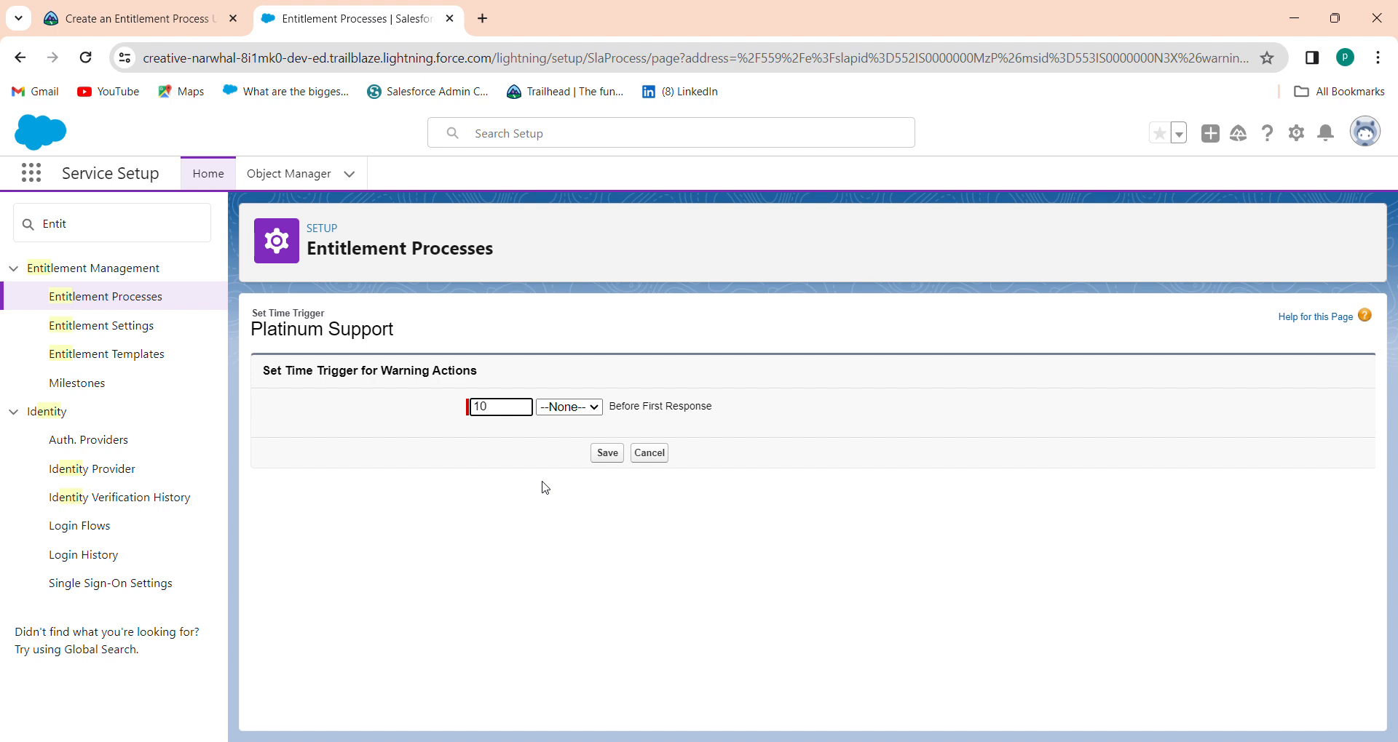
# - Set the warning time trigger's unit to Minutes, check it against Trailhead's instruction, and save the trigger
pyautogui.click(570, 408)
pyautogui.click(570, 421)
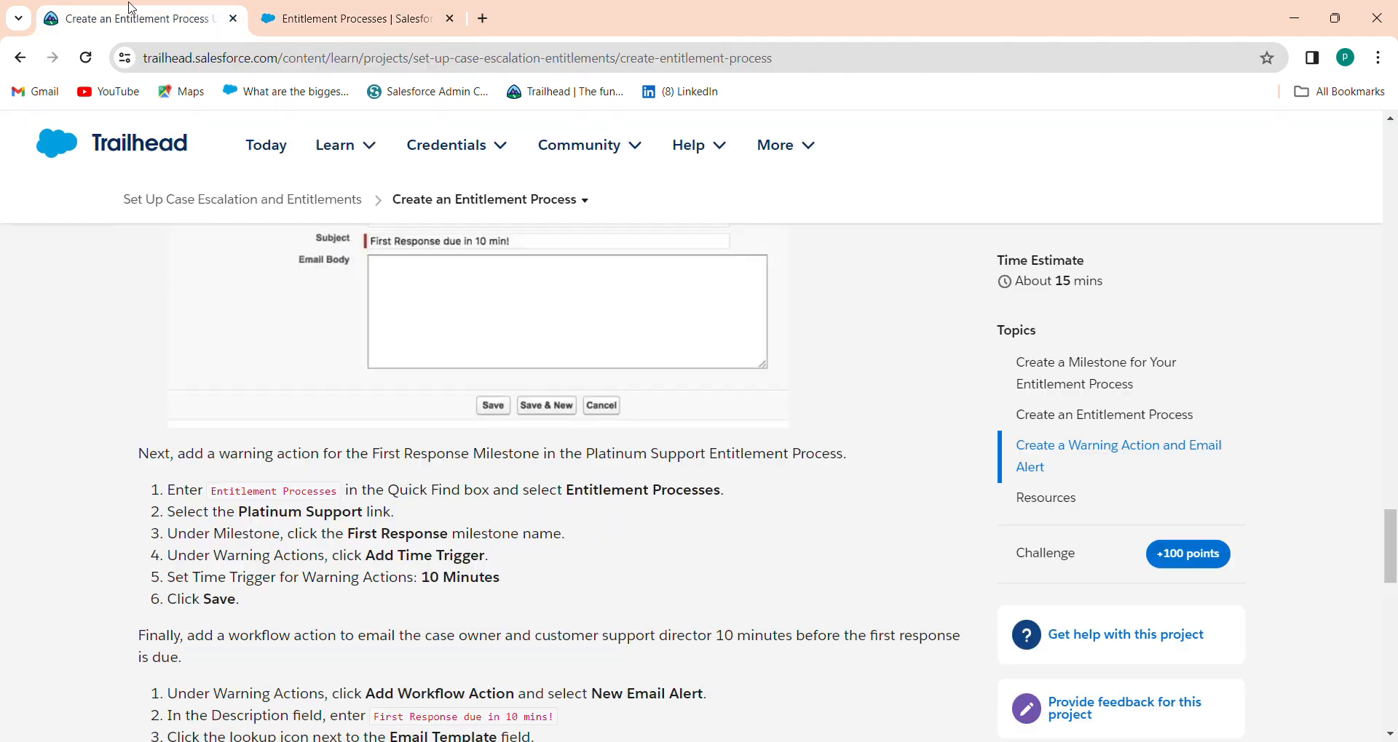
pyautogui.click(135, 19)
pyautogui.click(342, 18)
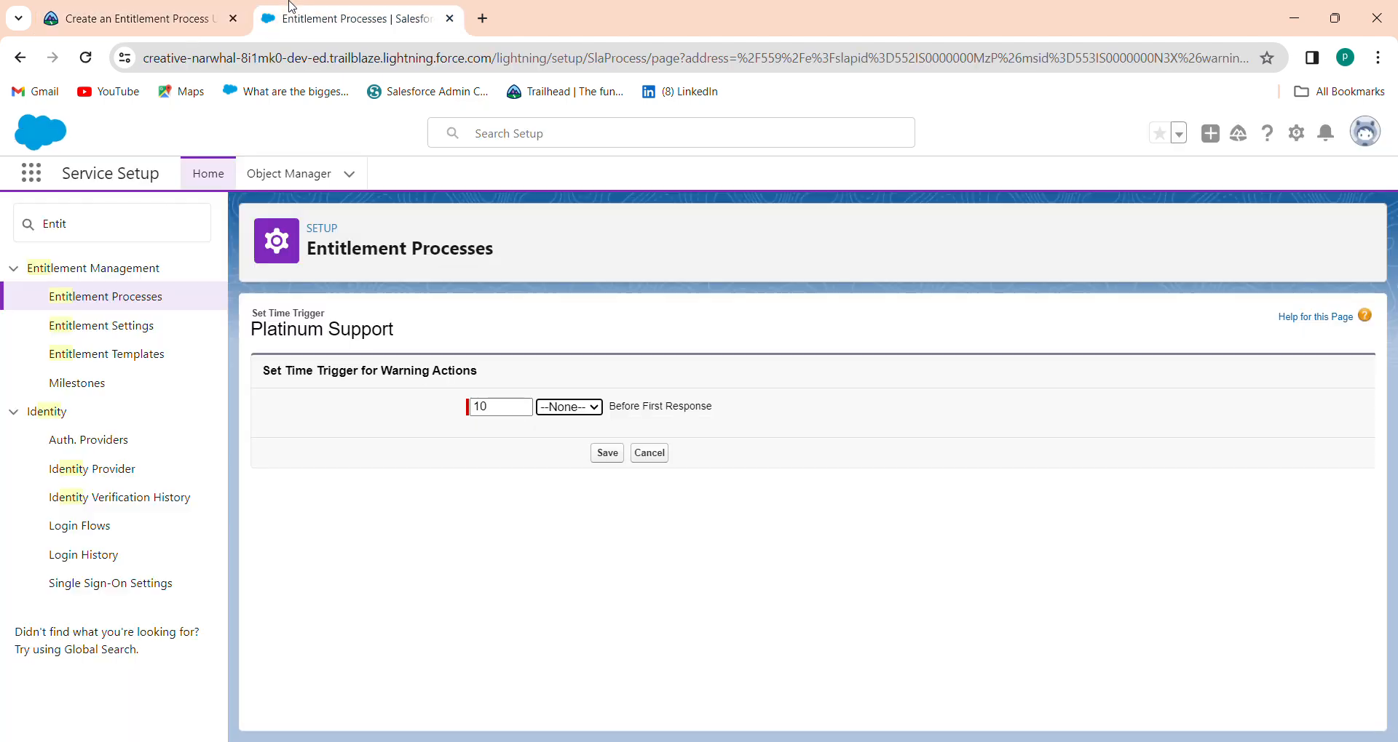
pyautogui.click(570, 407)
pyautogui.click(573, 436)
pyautogui.click(166, 9)
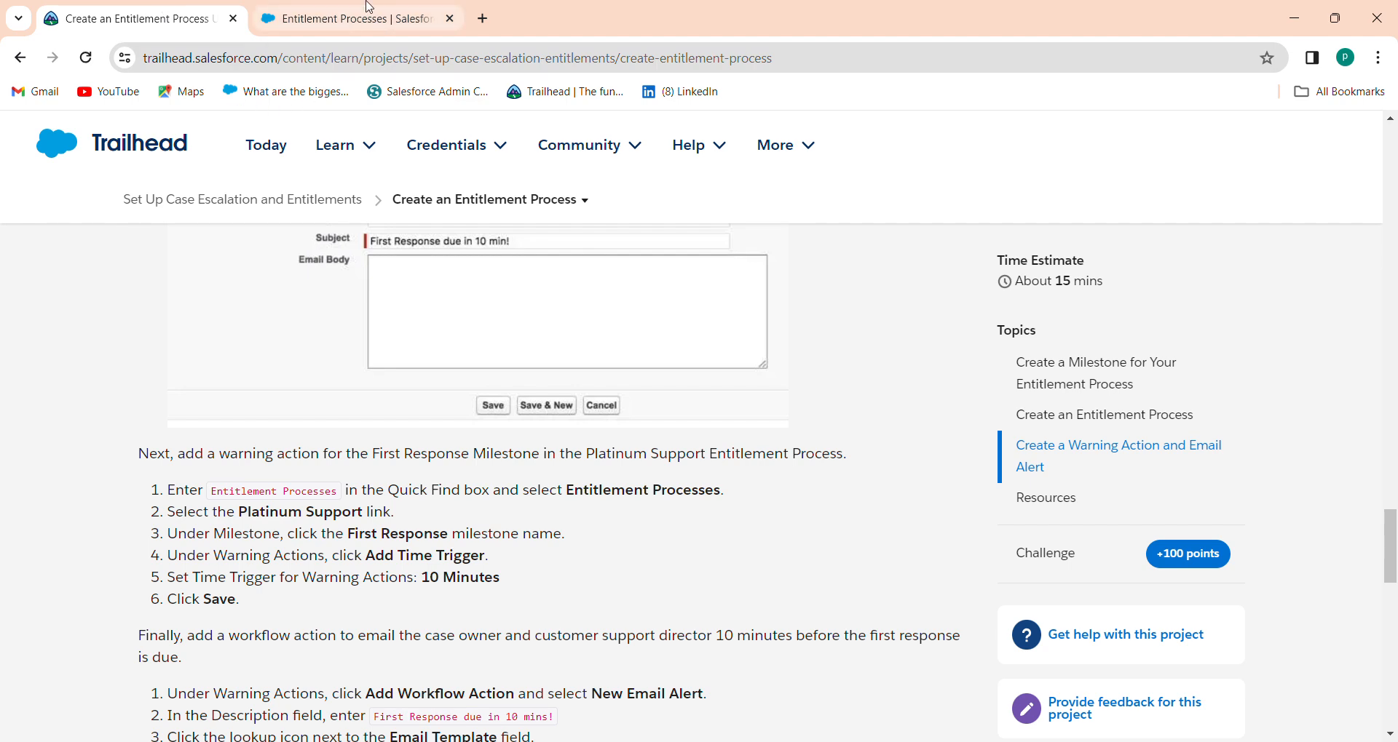
pyautogui.click(339, 21)
pyautogui.click(606, 454)
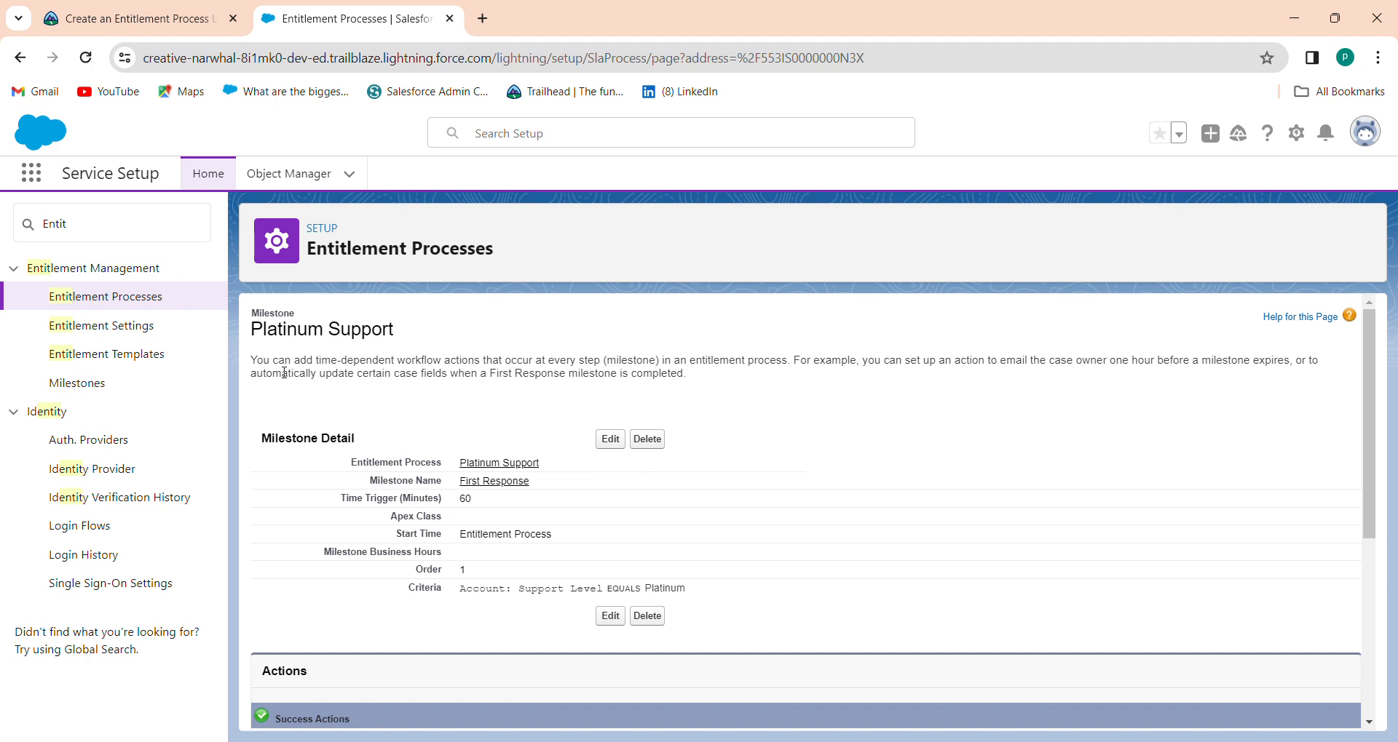
# - Read Trailhead's instructions for adding an email alert workflow action to the milestone's Warning Actions
pyautogui.click(131, 18)
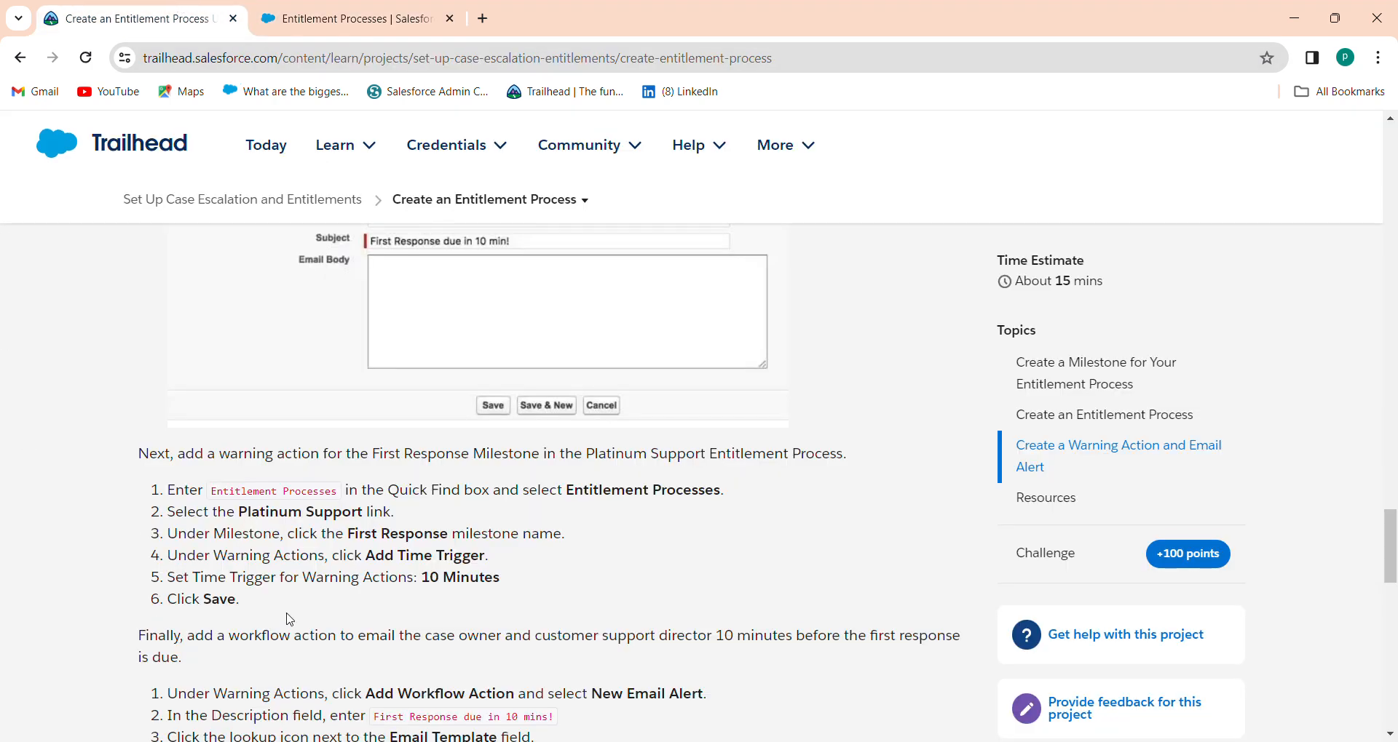
pyautogui.moveTo(1390, 531); pyautogui.dragTo(1389, 557)
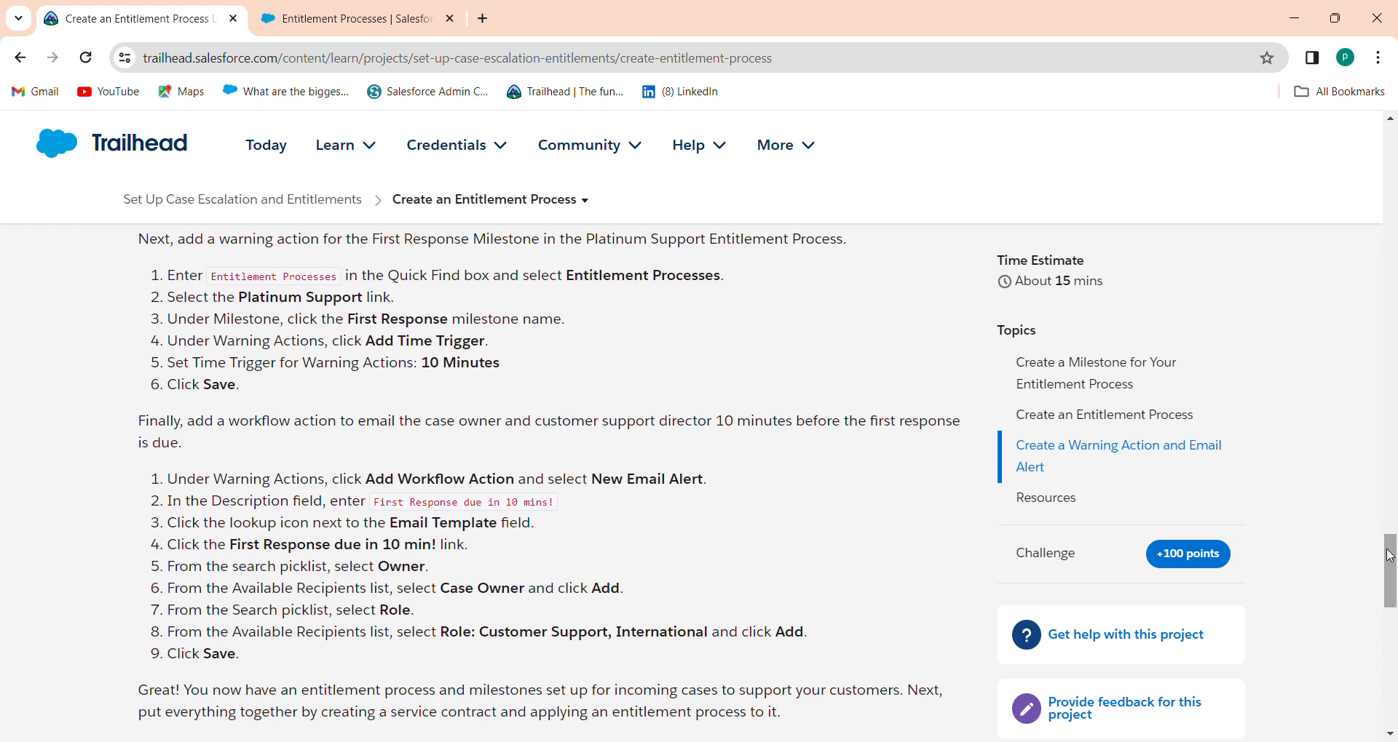
pyautogui.moveTo(1390, 557); pyautogui.dragTo(1390, 566)
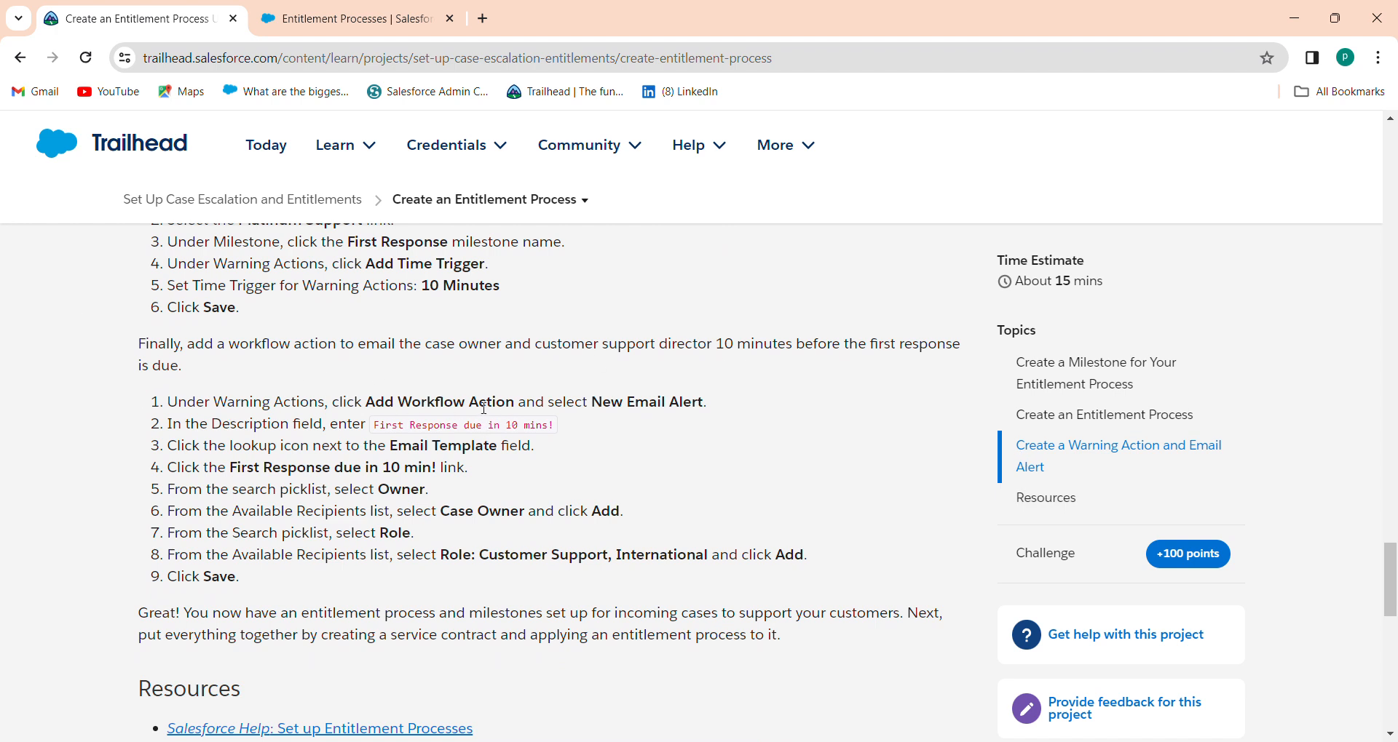
# - Search Setup for "Work", open the All Workflow Rules list past its introduction, and compare it with Trailhead's instructions
pyautogui.click(356, 26)
pyautogui.doubleClick(51, 224)
pyautogui.write('Wi')
pyautogui.press('BackSpace')
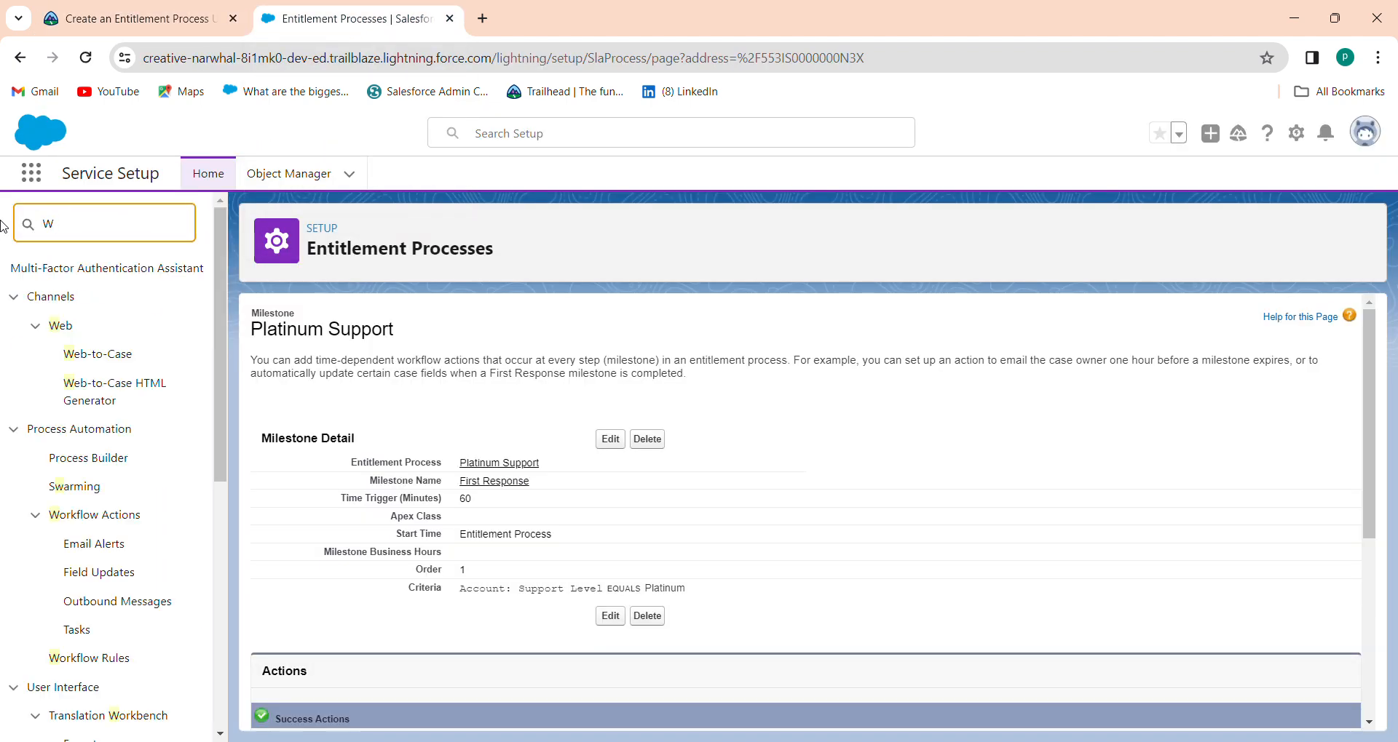
pyautogui.write('ork')
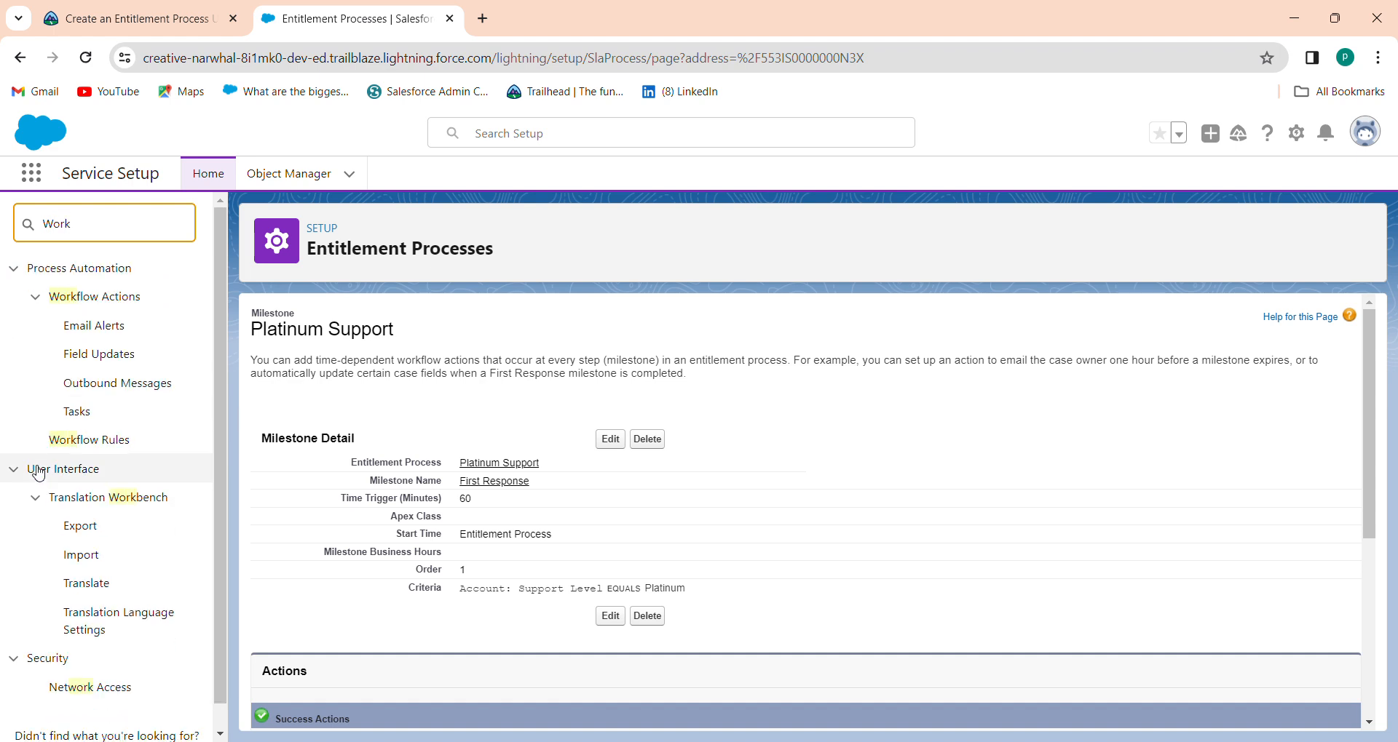
pyautogui.click(90, 444)
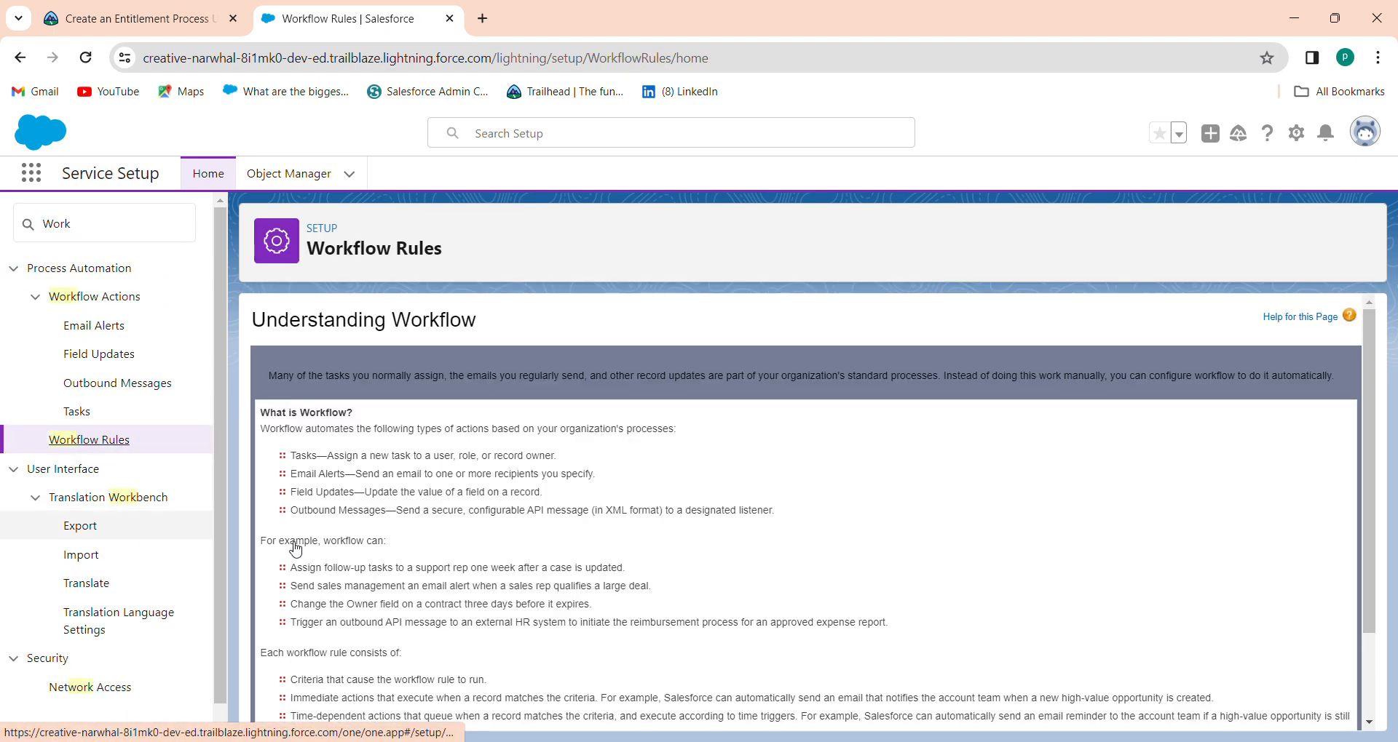
pyautogui.scroll(-2, 1376, 666)
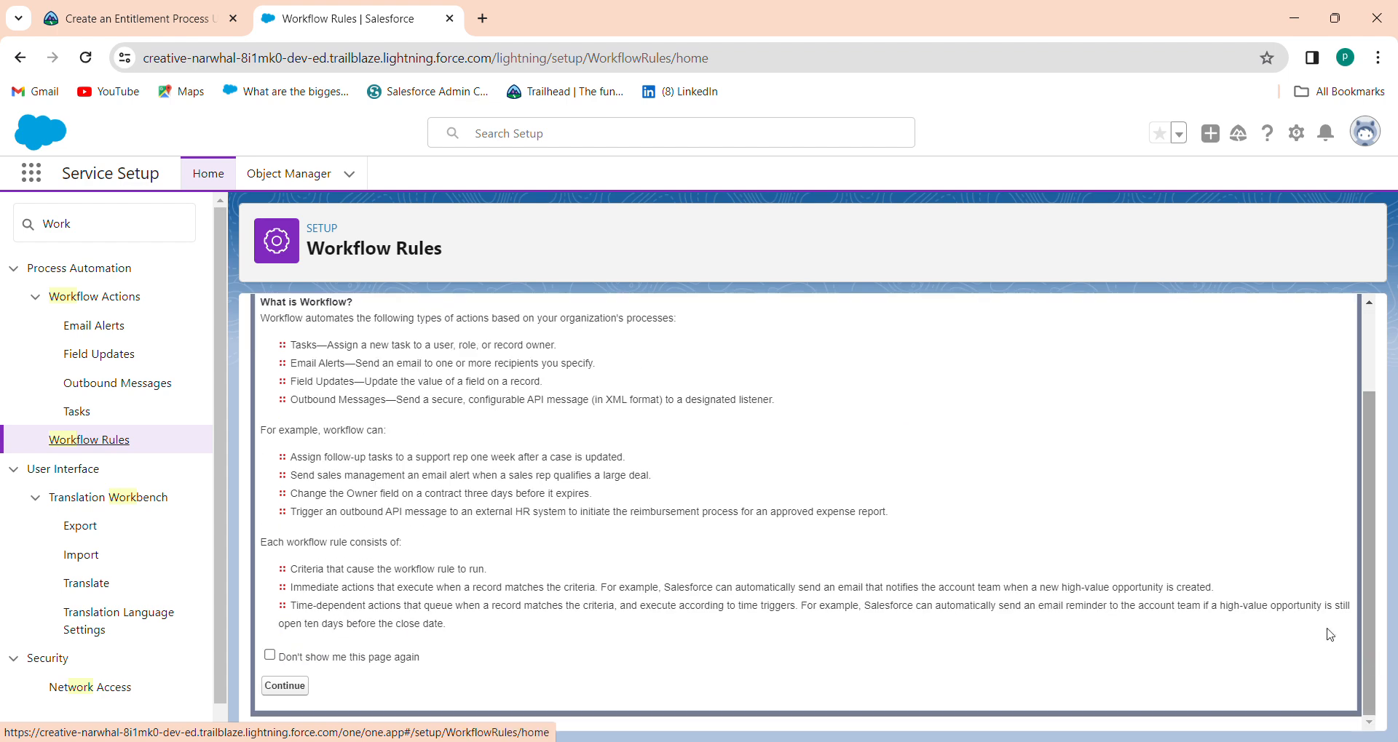
pyautogui.click(47, 8)
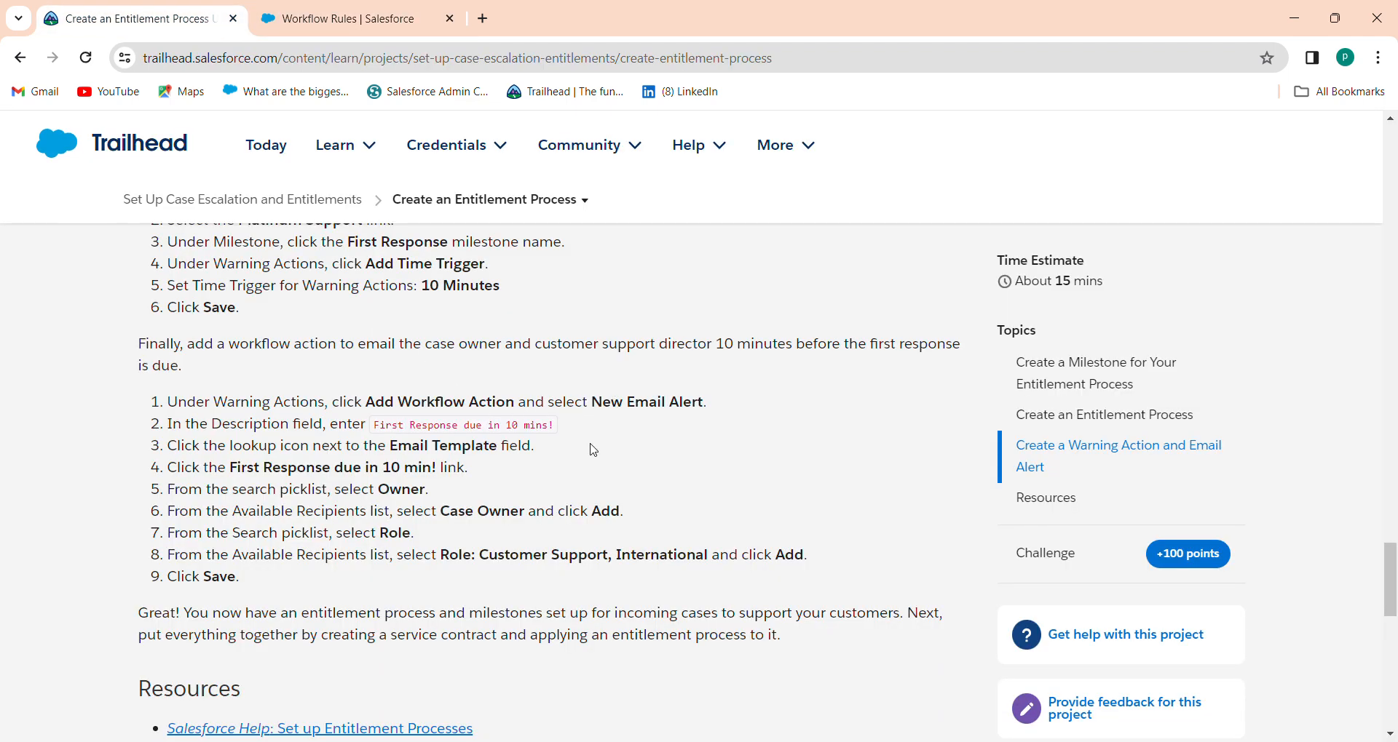
pyautogui.click(342, 18)
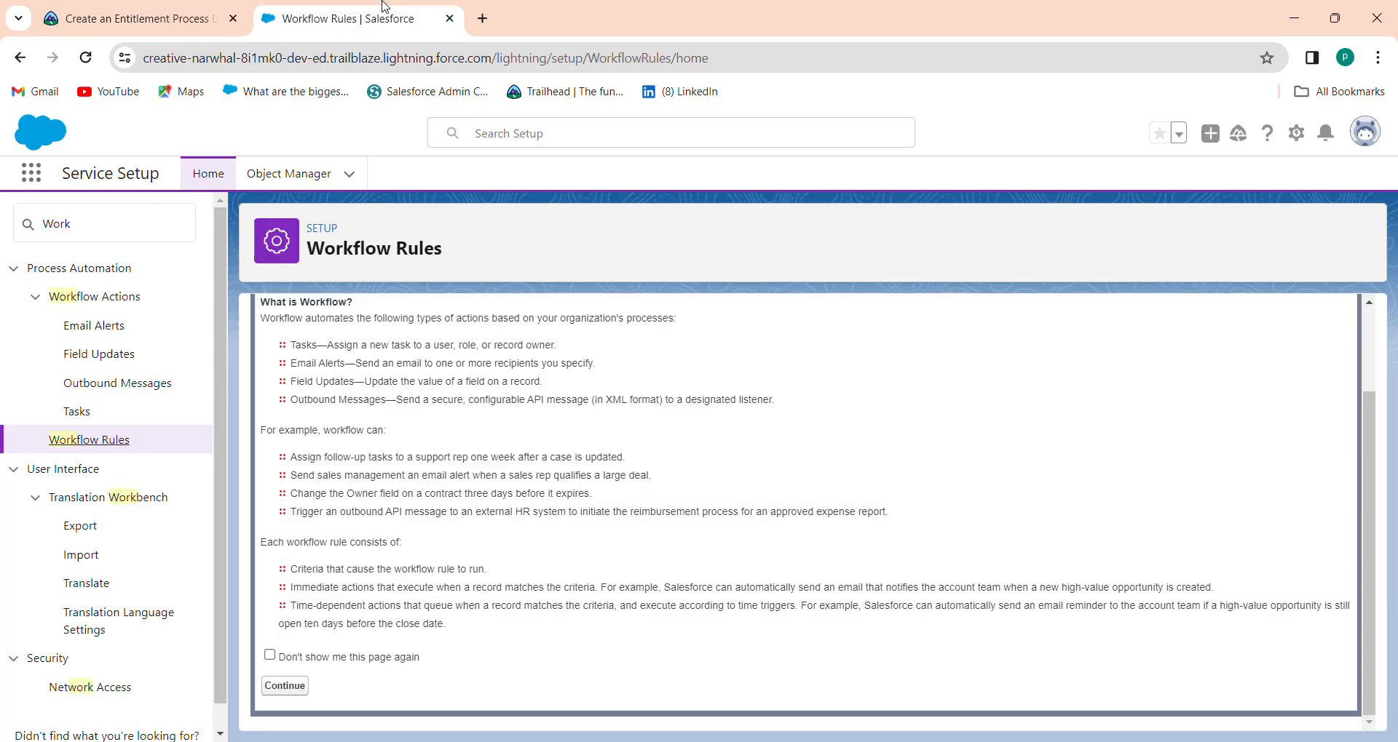
pyautogui.click(286, 686)
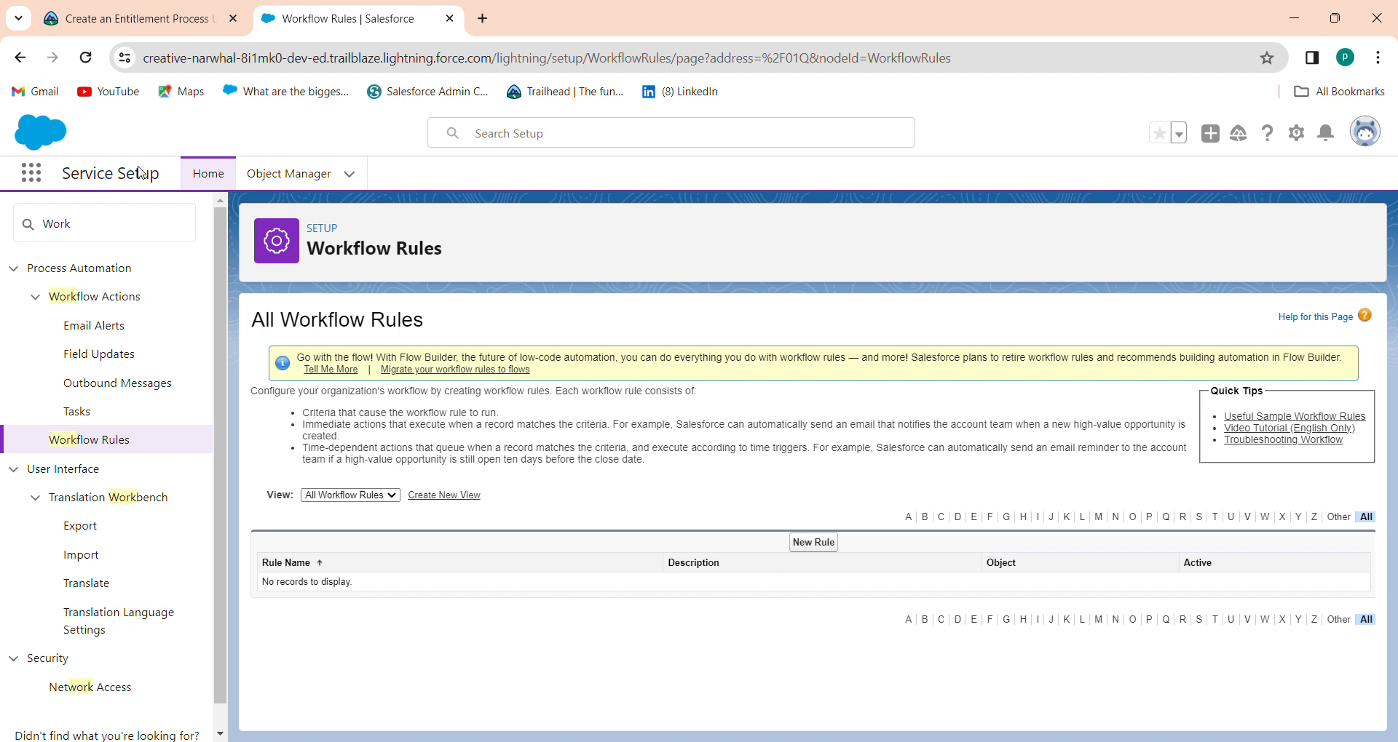
pyautogui.click(140, 20)
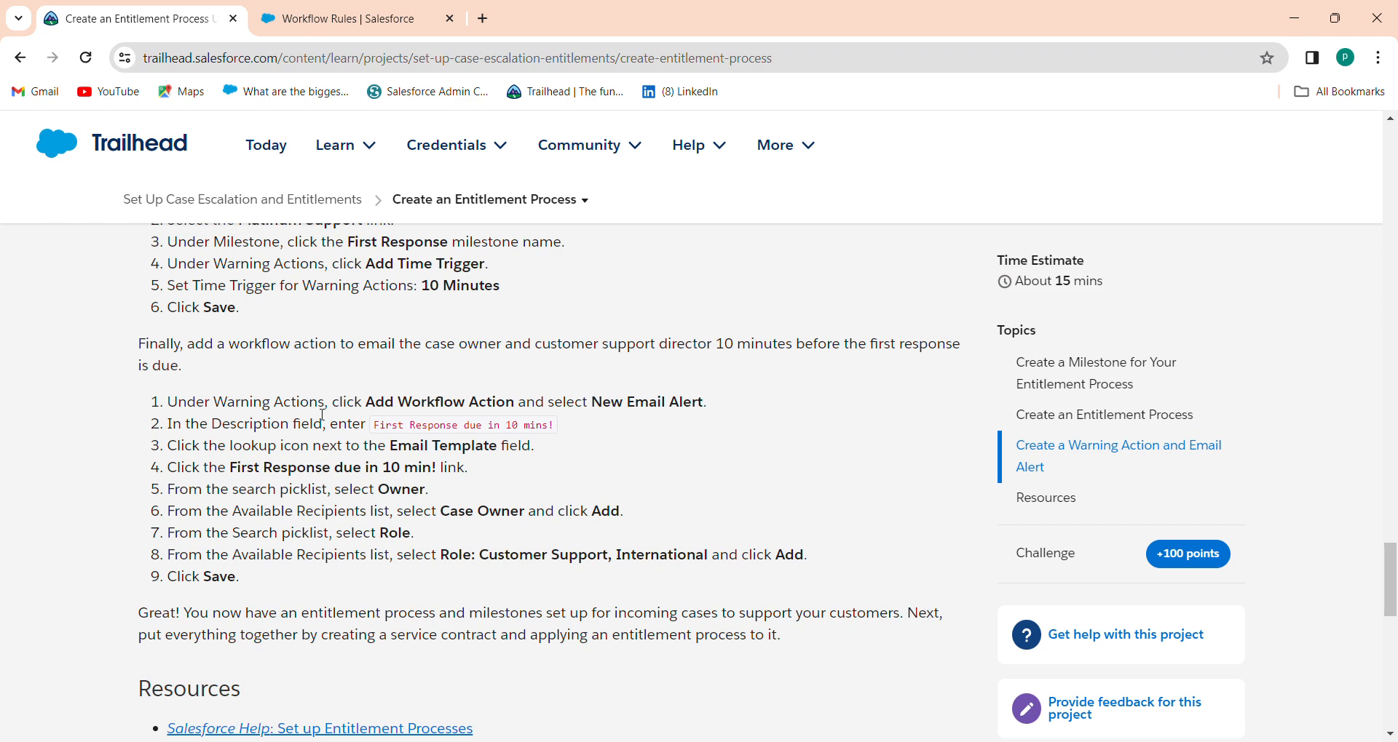
pyautogui.click(333, 8)
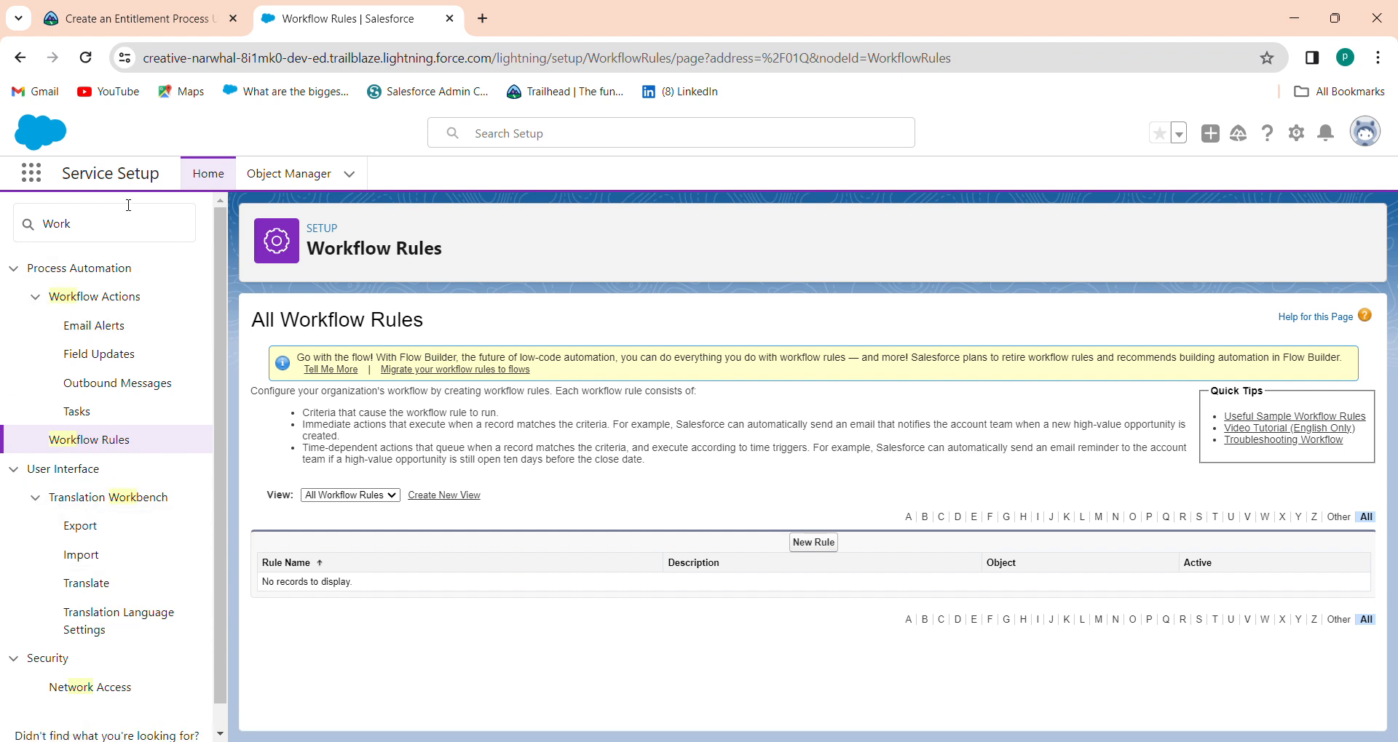
# - Recheck Trailhead's warning action steps, search Setup for "Entit", and open the Platinum Support entitlement process
pyautogui.click(153, 5)
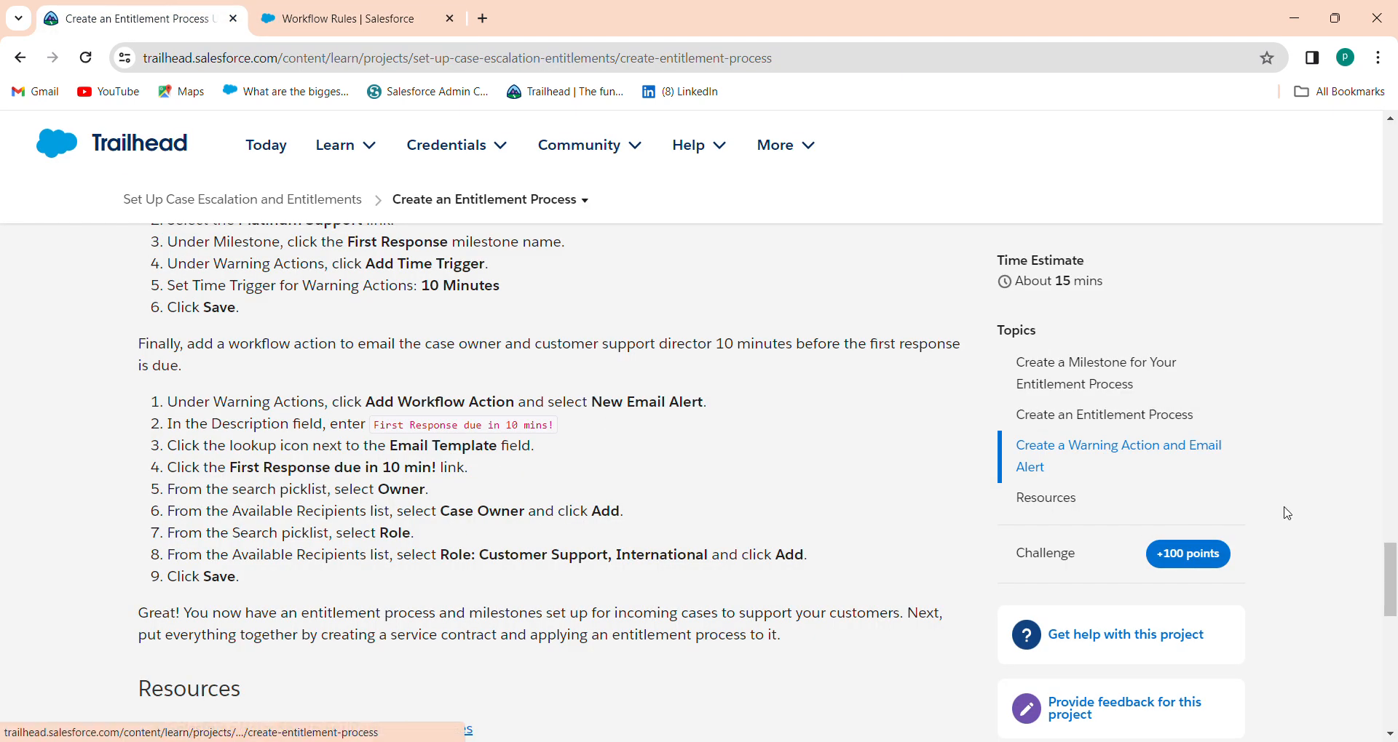
pyautogui.moveTo(1392, 579); pyautogui.dragTo(1391, 567)
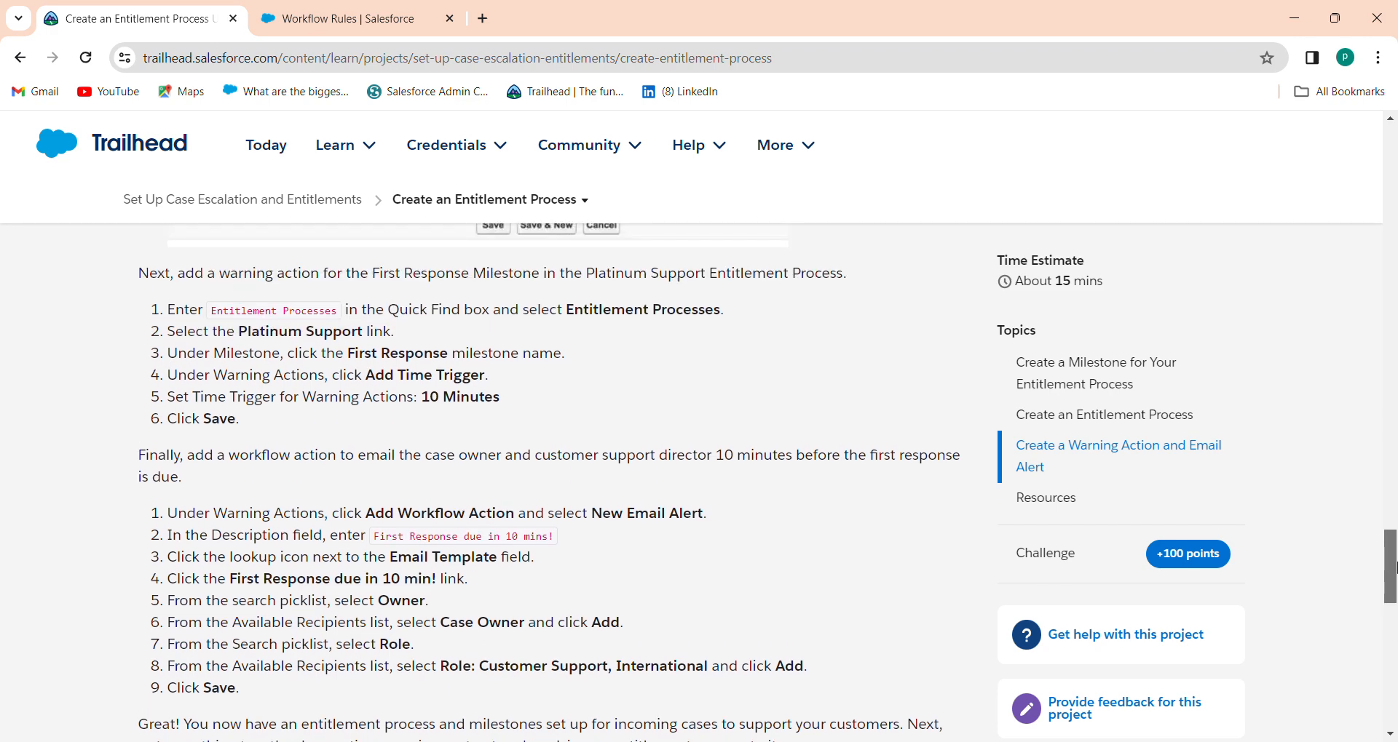
pyautogui.click(357, 9)
pyautogui.click(125, 217)
pyautogui.write('Entit')
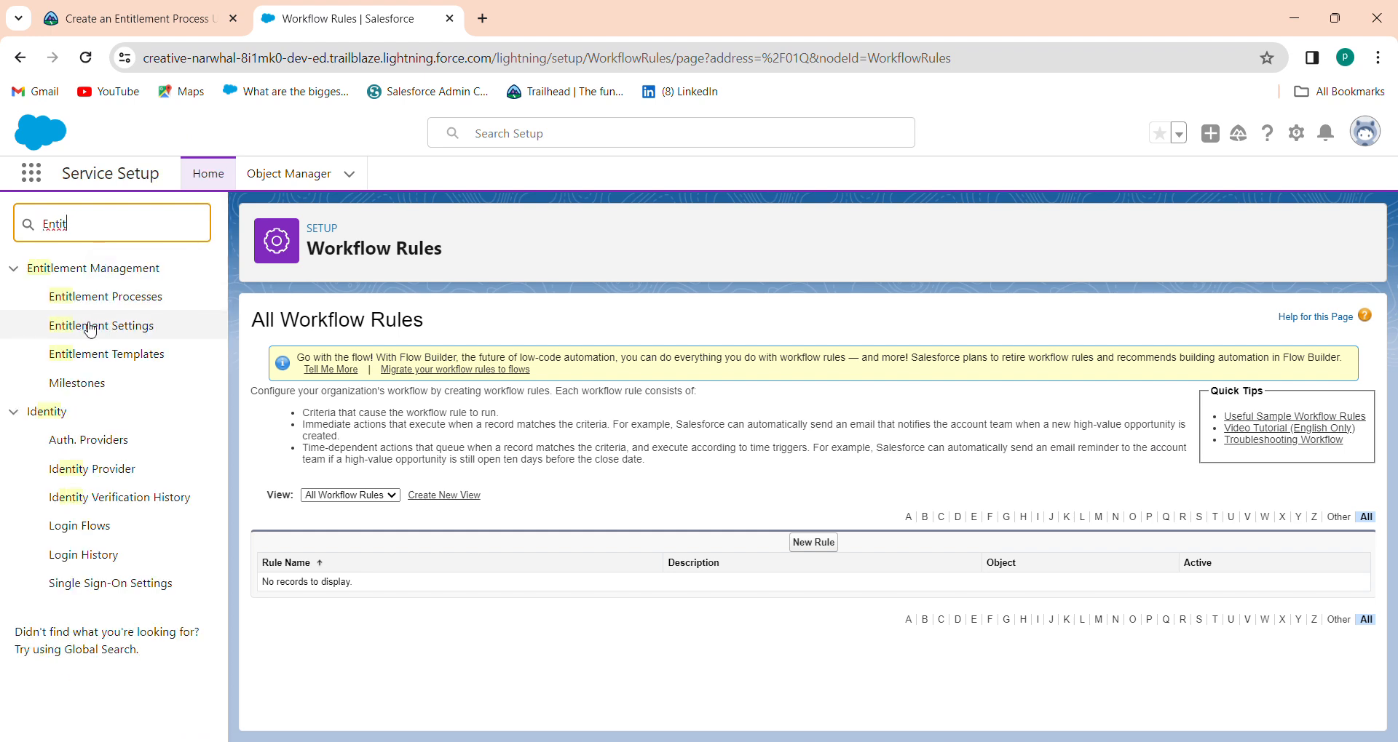
pyautogui.click(125, 296)
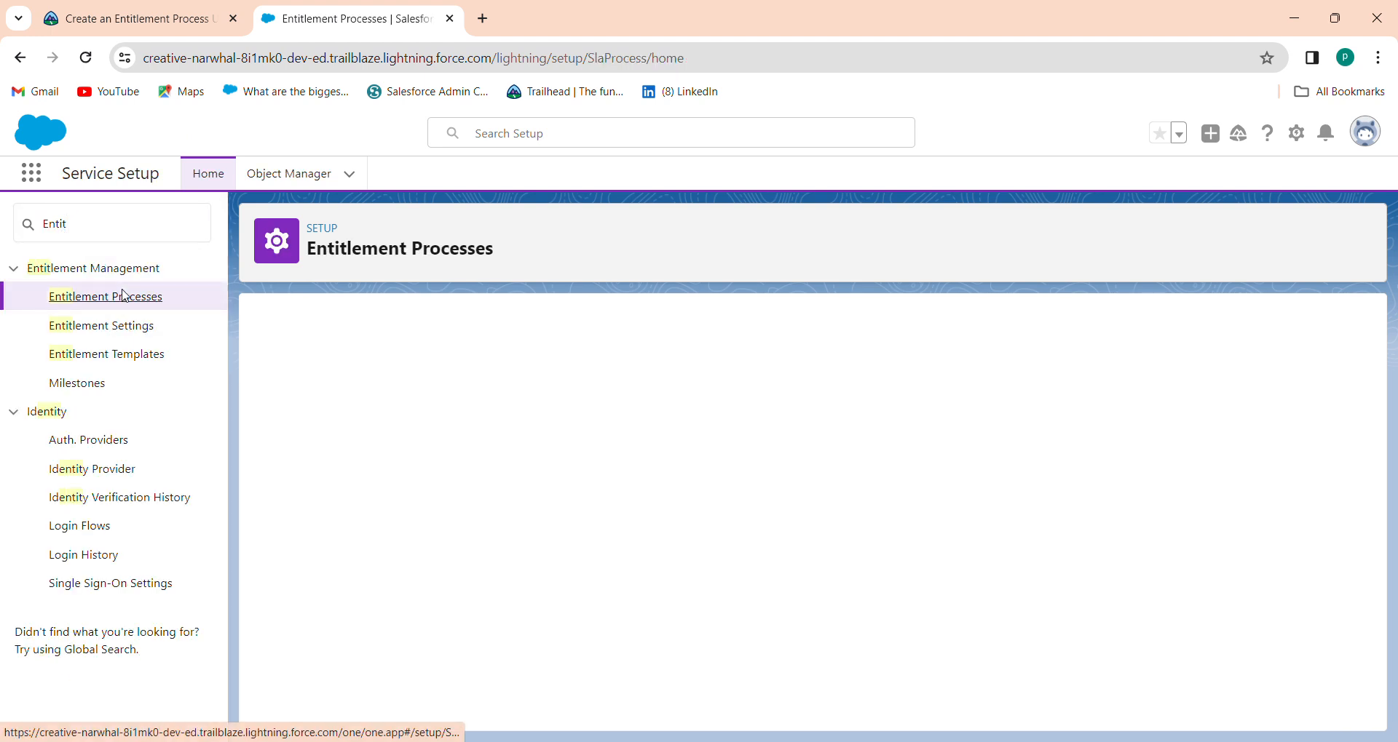
pyautogui.click(381, 493)
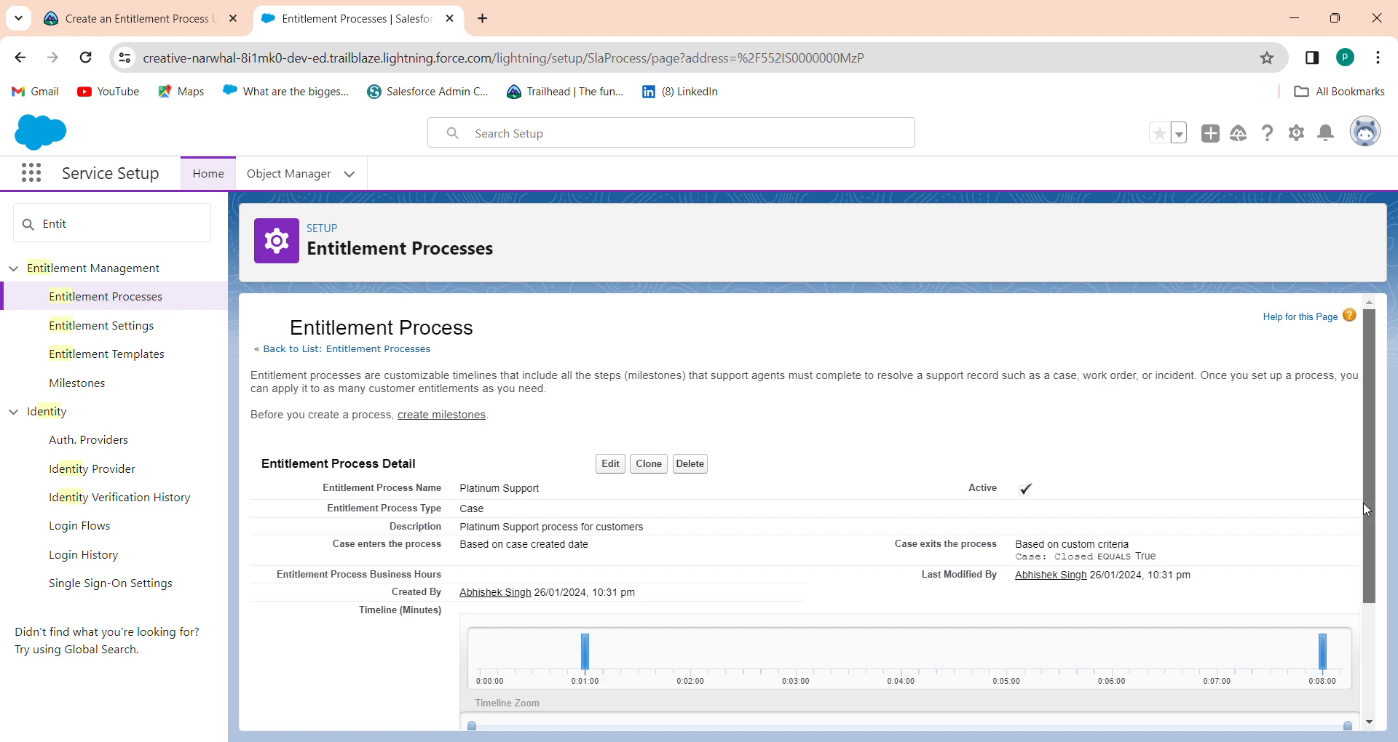
# - Check Trailhead's milestone instruction and open the First Response milestone of Platinum Support at its Actions section
pyautogui.scroll(-3, 1363, 503)
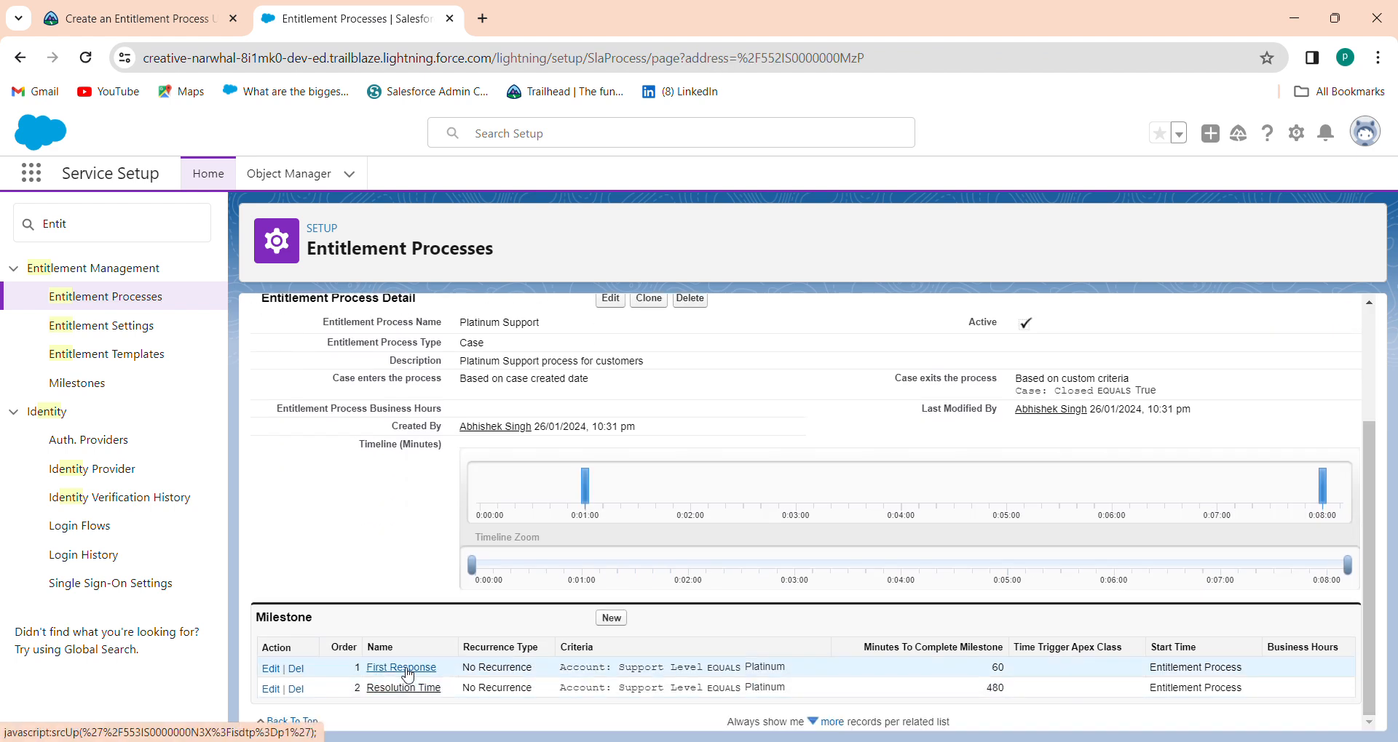
pyautogui.click(182, 18)
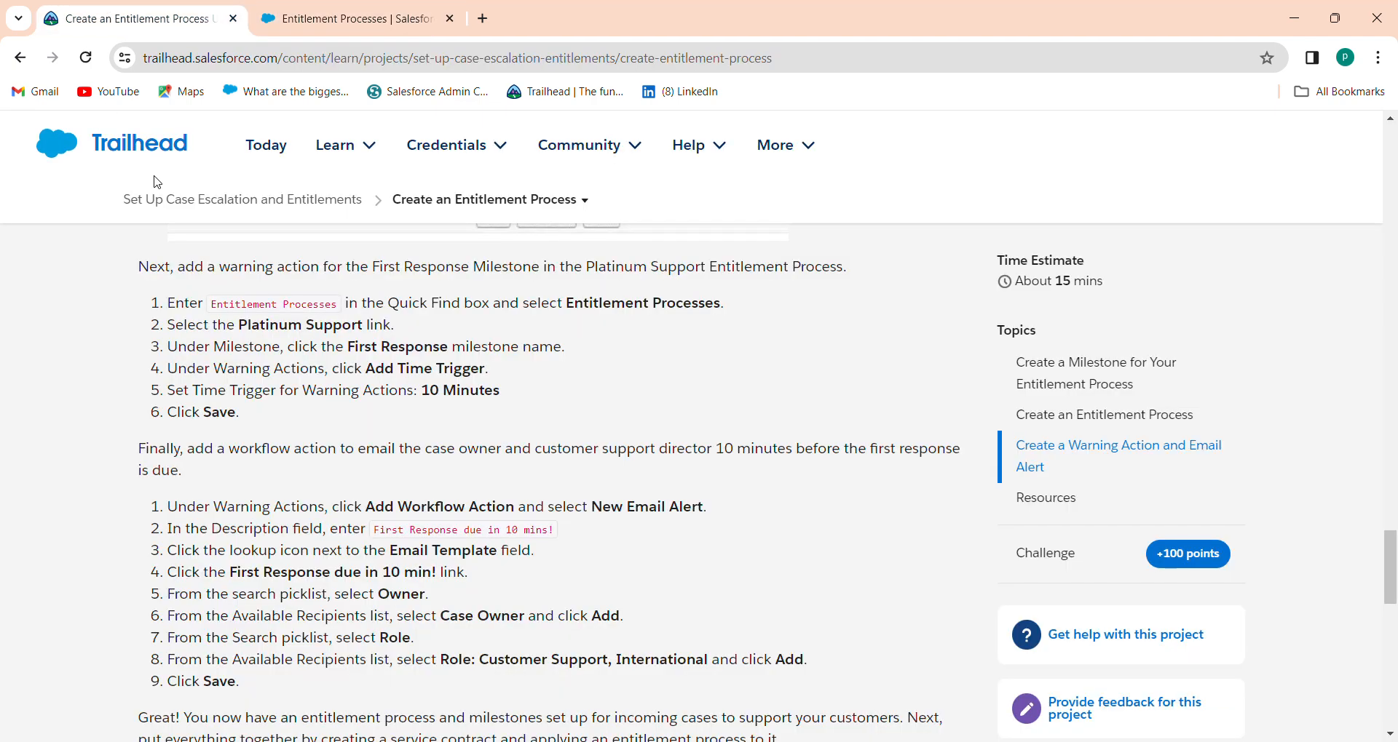
pyautogui.click(302, 25)
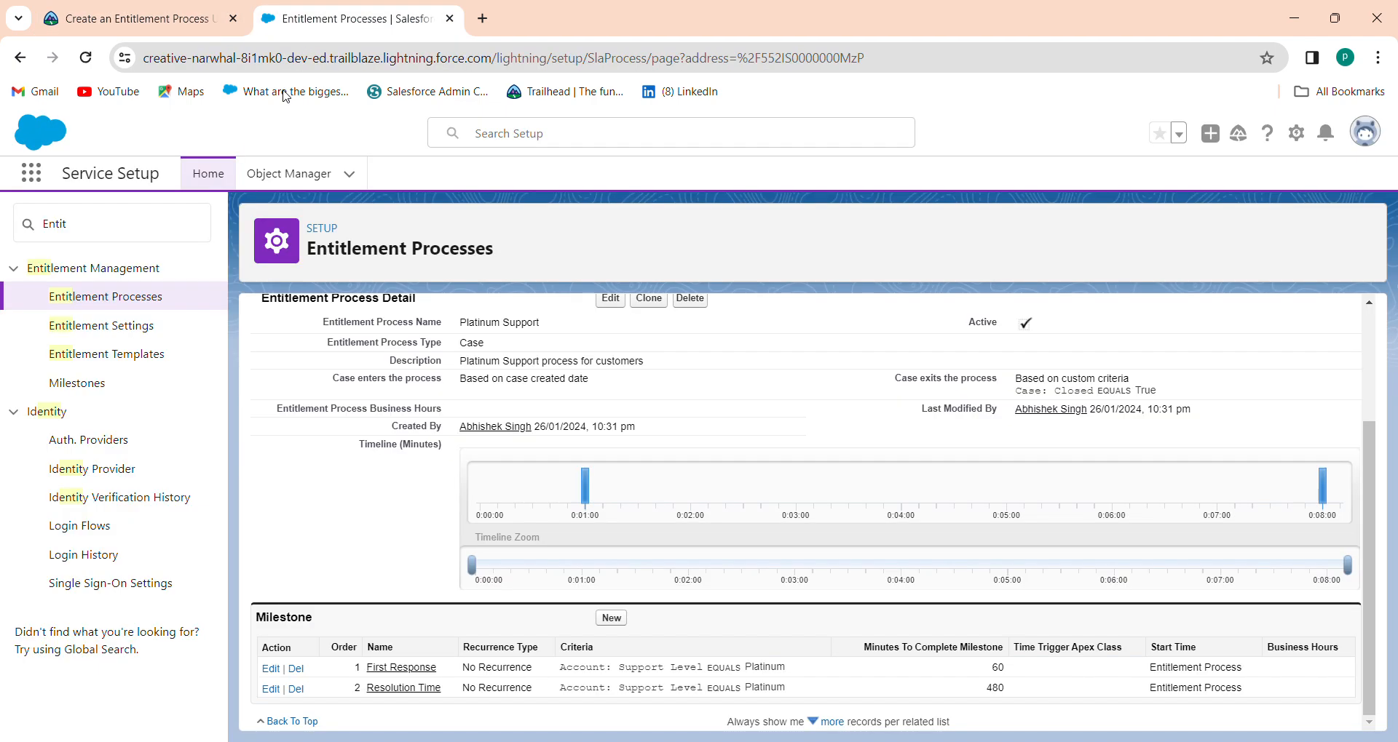
pyautogui.click(392, 669)
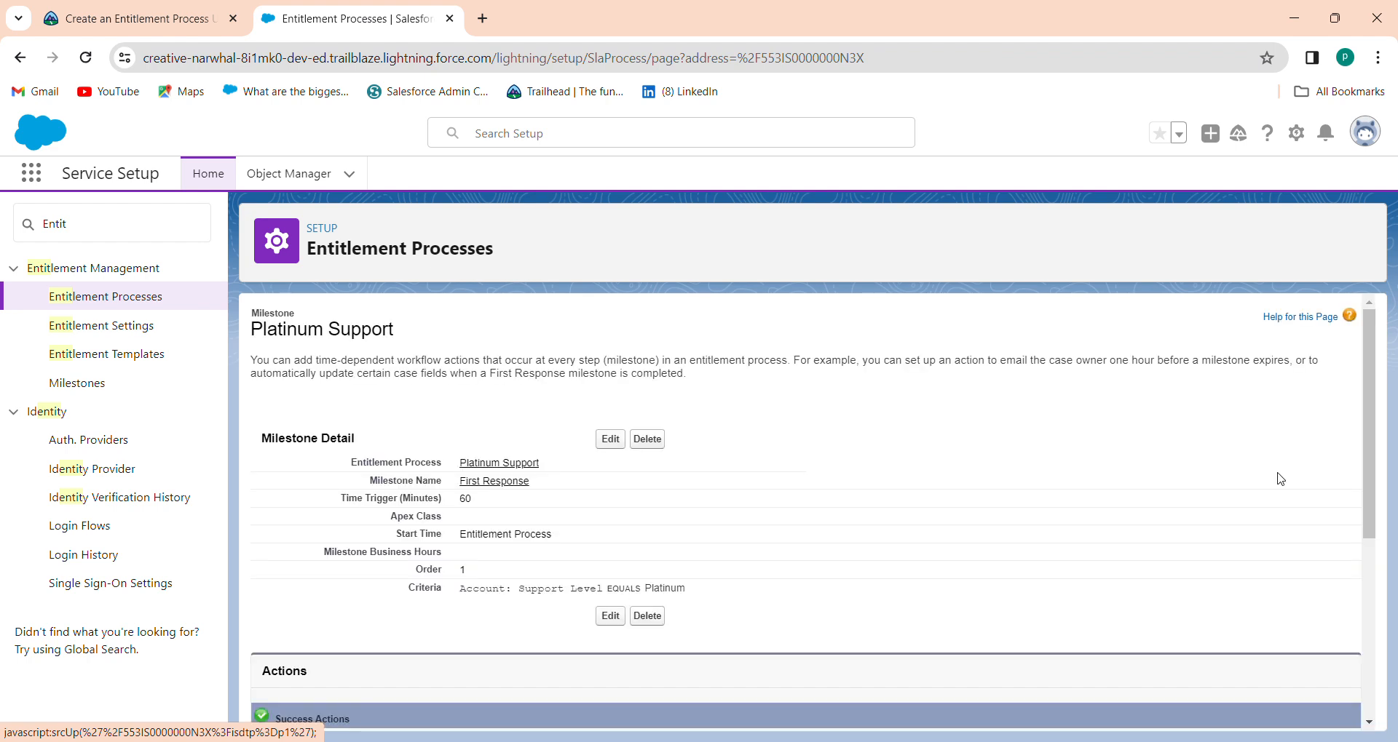
pyautogui.moveTo(1363, 480); pyautogui.dragTo(1348, 705)
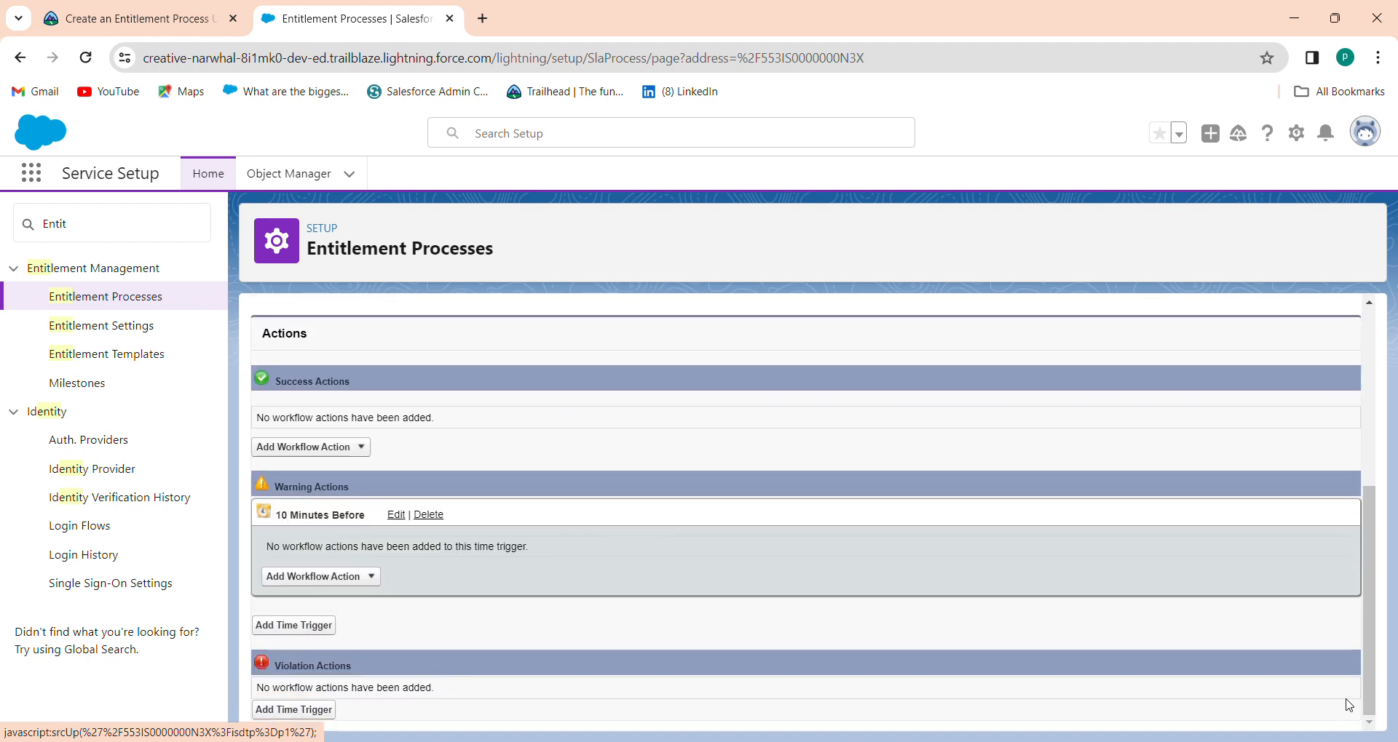
pyautogui.click(310, 445)
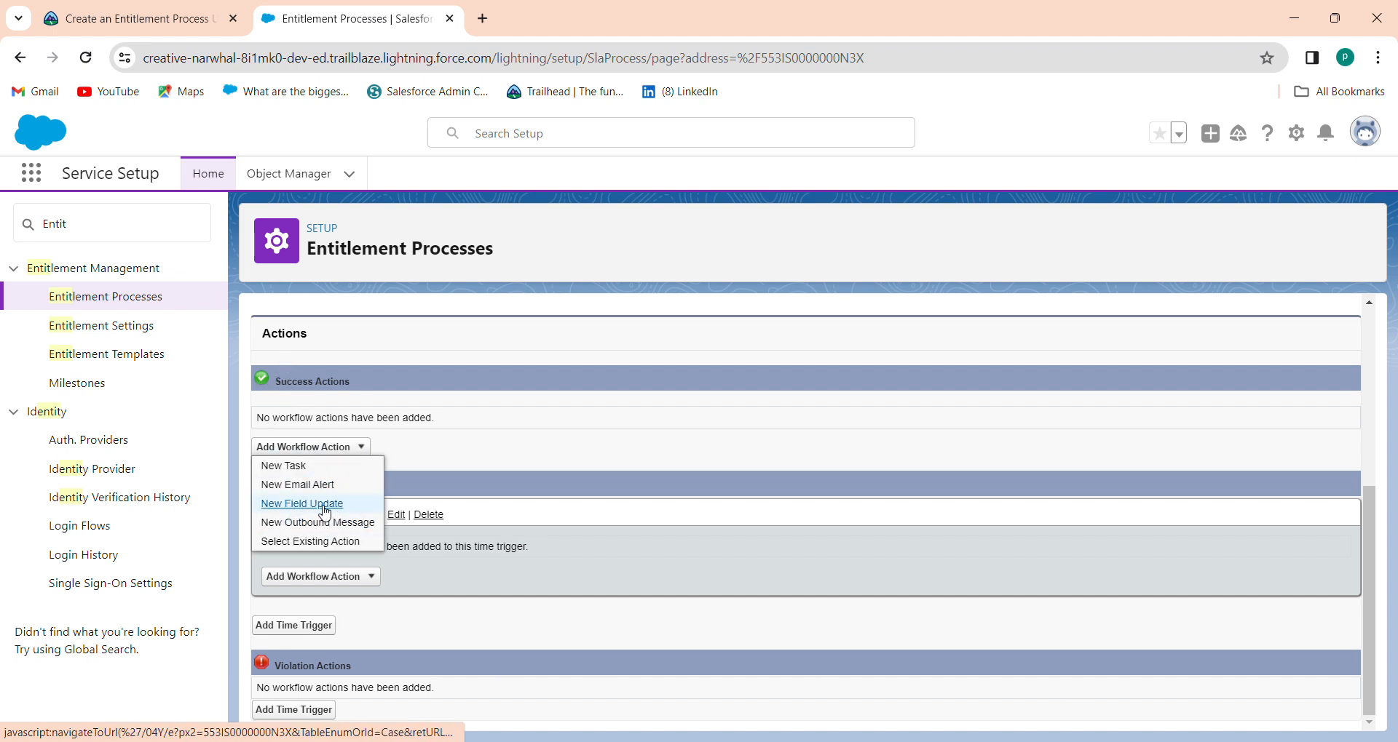
pyautogui.click(302, 503)
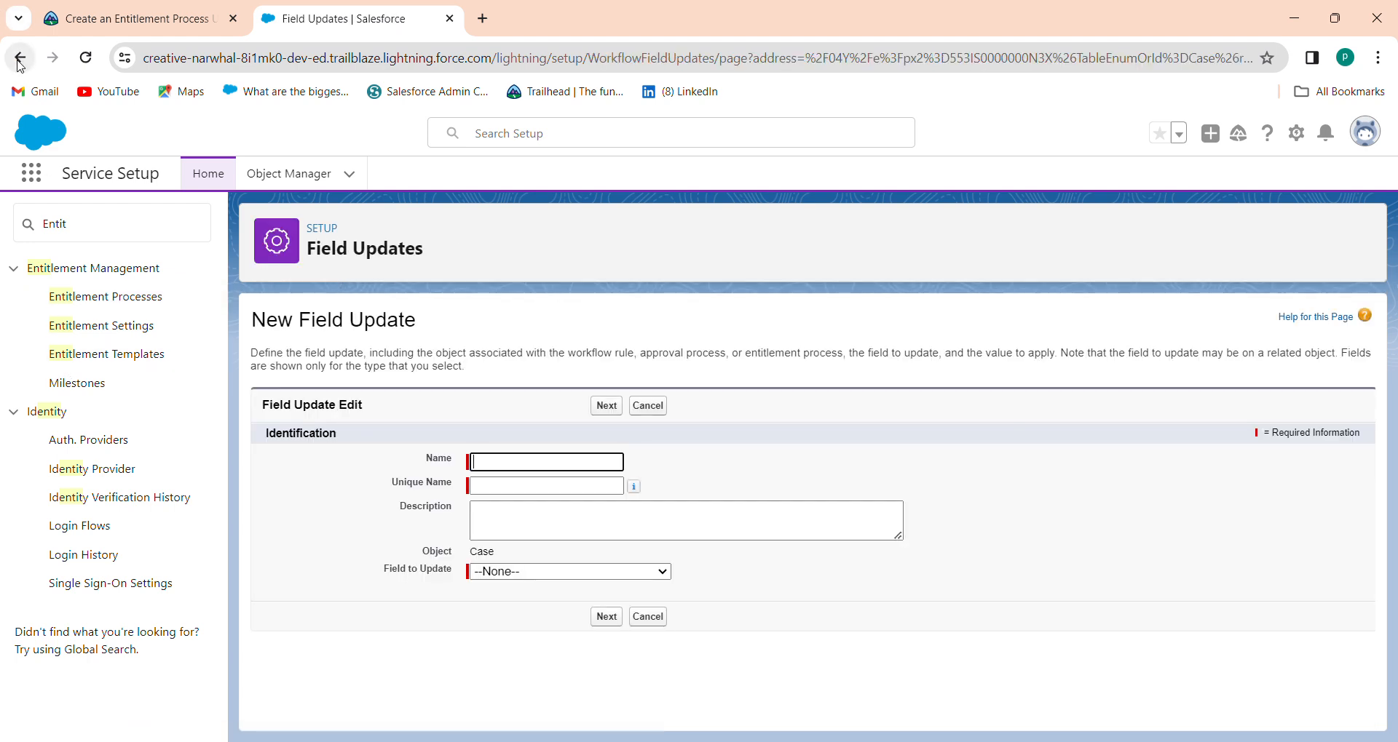
pyautogui.click(648, 405)
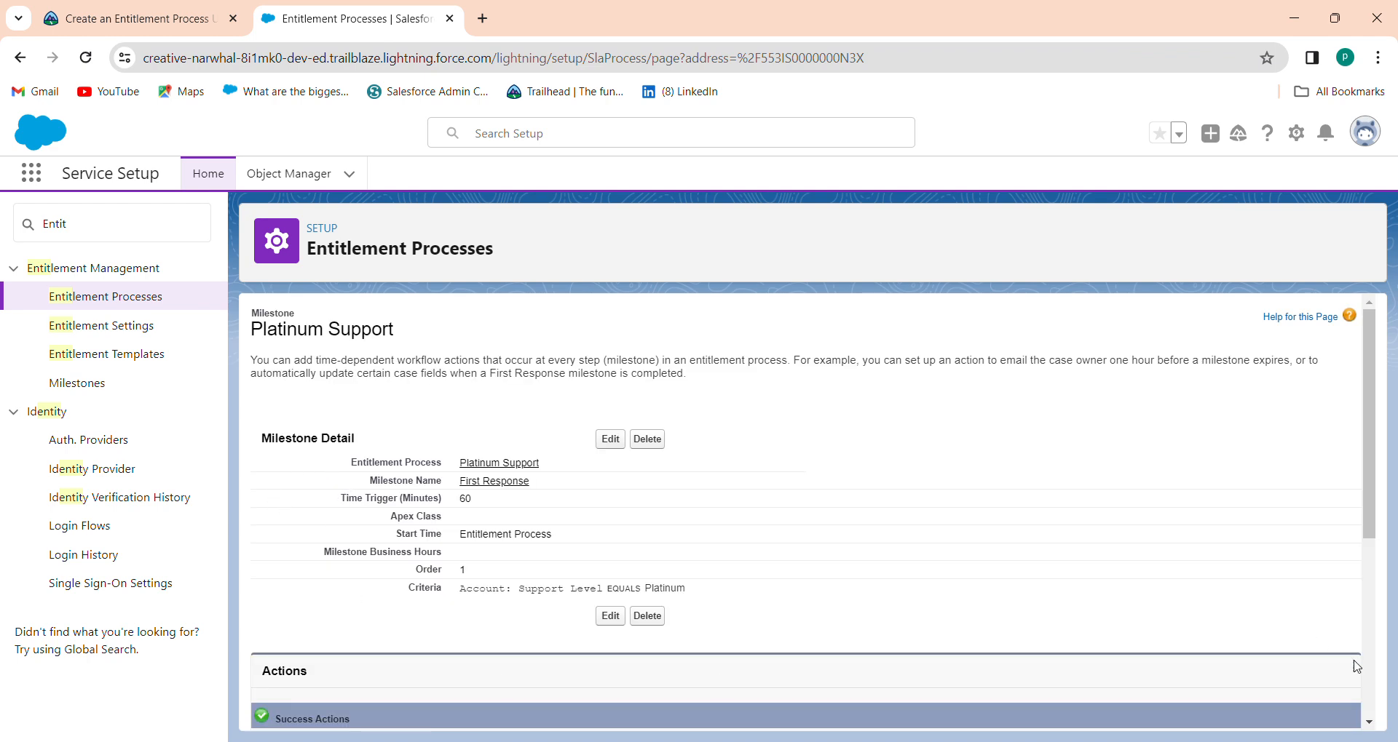
# - Start a new email alert from the Success Actions of the First Response milestone
pyautogui.scroll(-5, 499, 446)
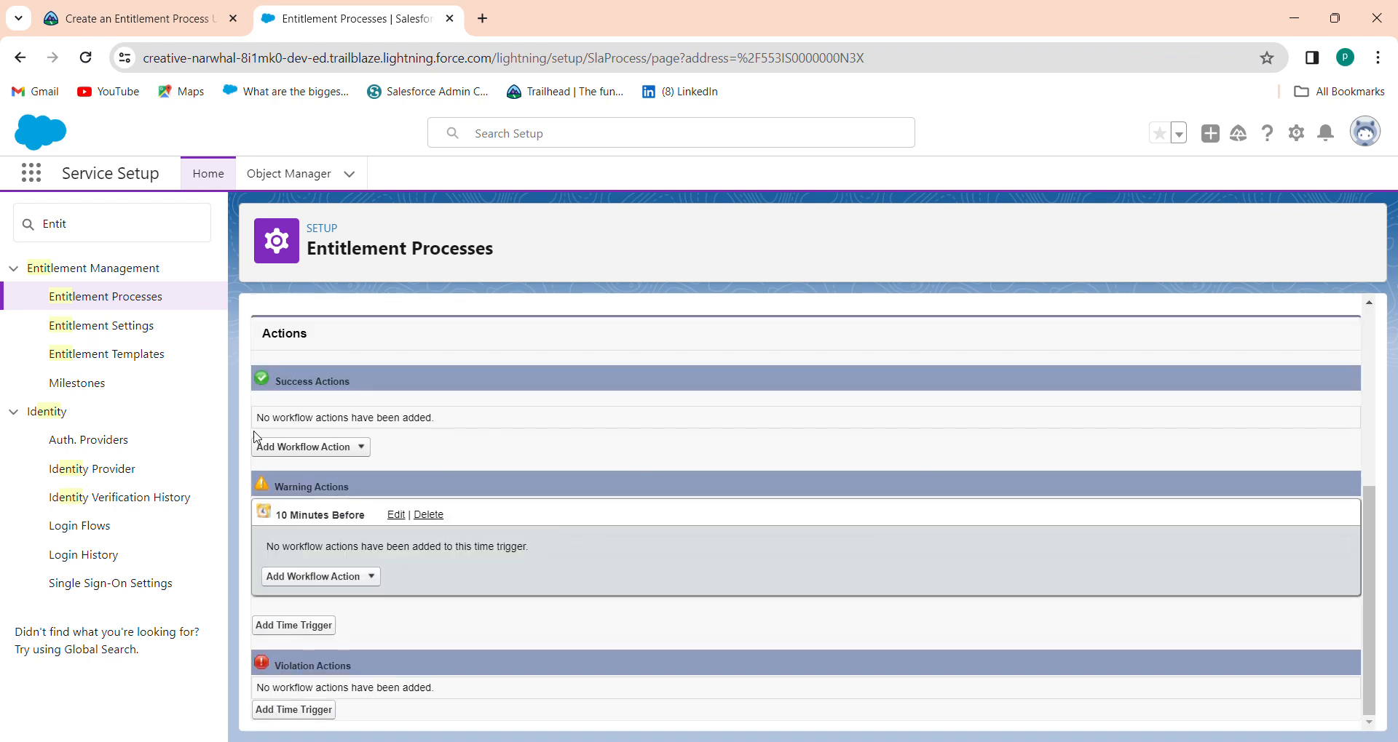
pyautogui.click(301, 450)
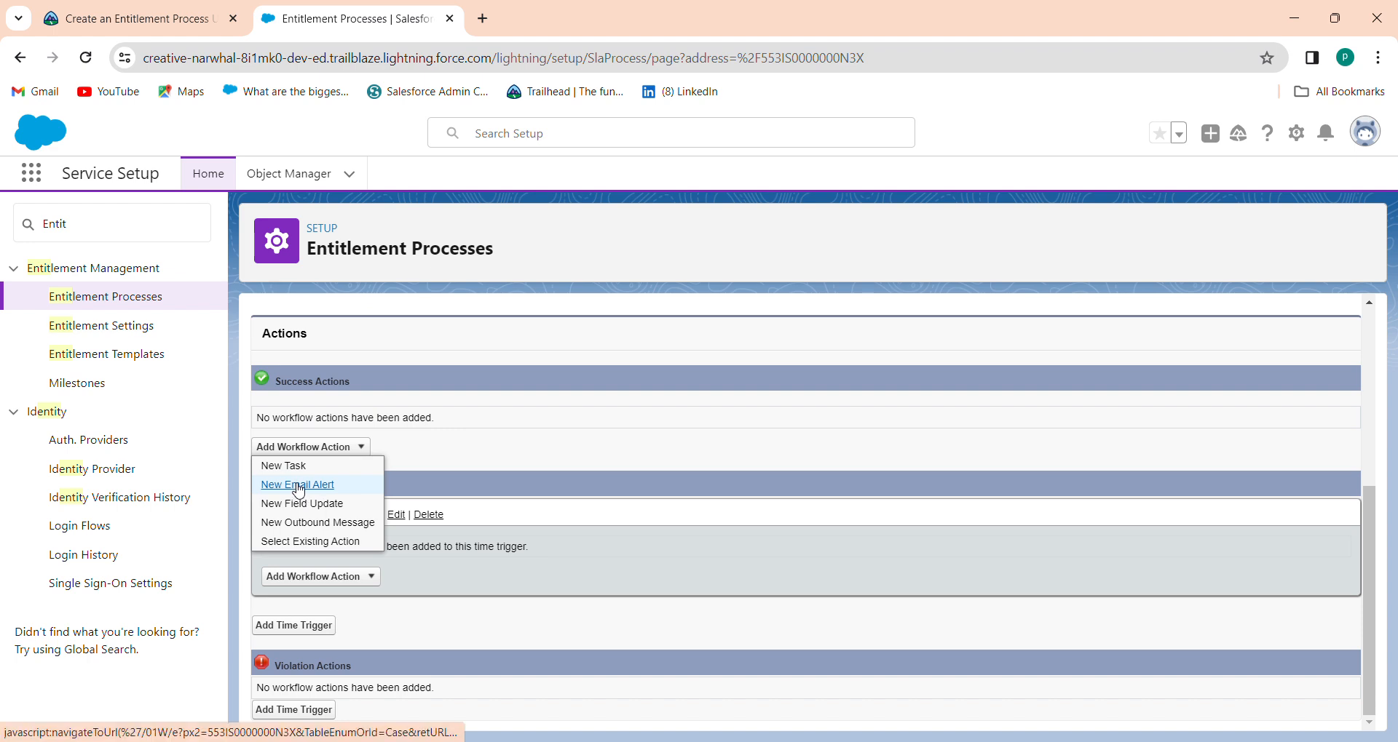
pyautogui.click(299, 486)
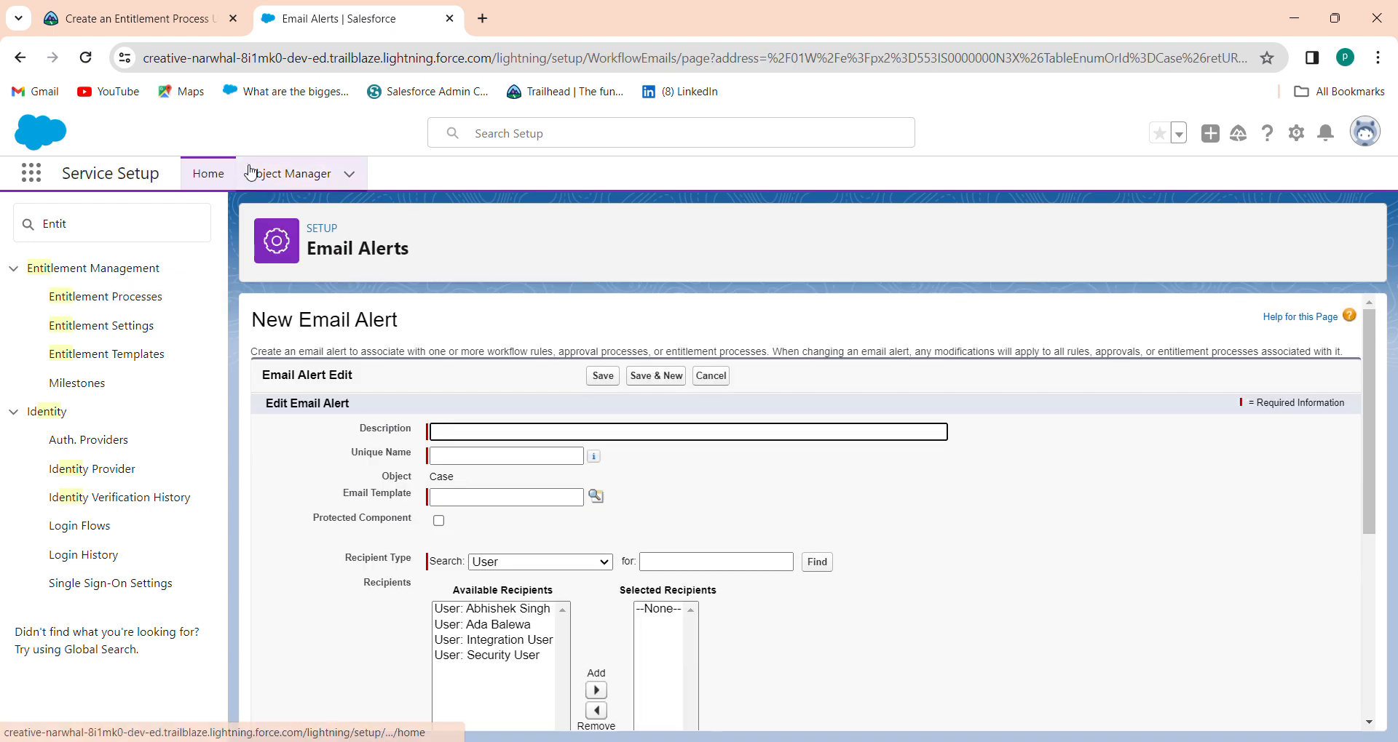
# - Copy "First Response due in 10 mins!" from Trailhead into the new email alert's description and let the unique name fill in
pyautogui.click(121, 9)
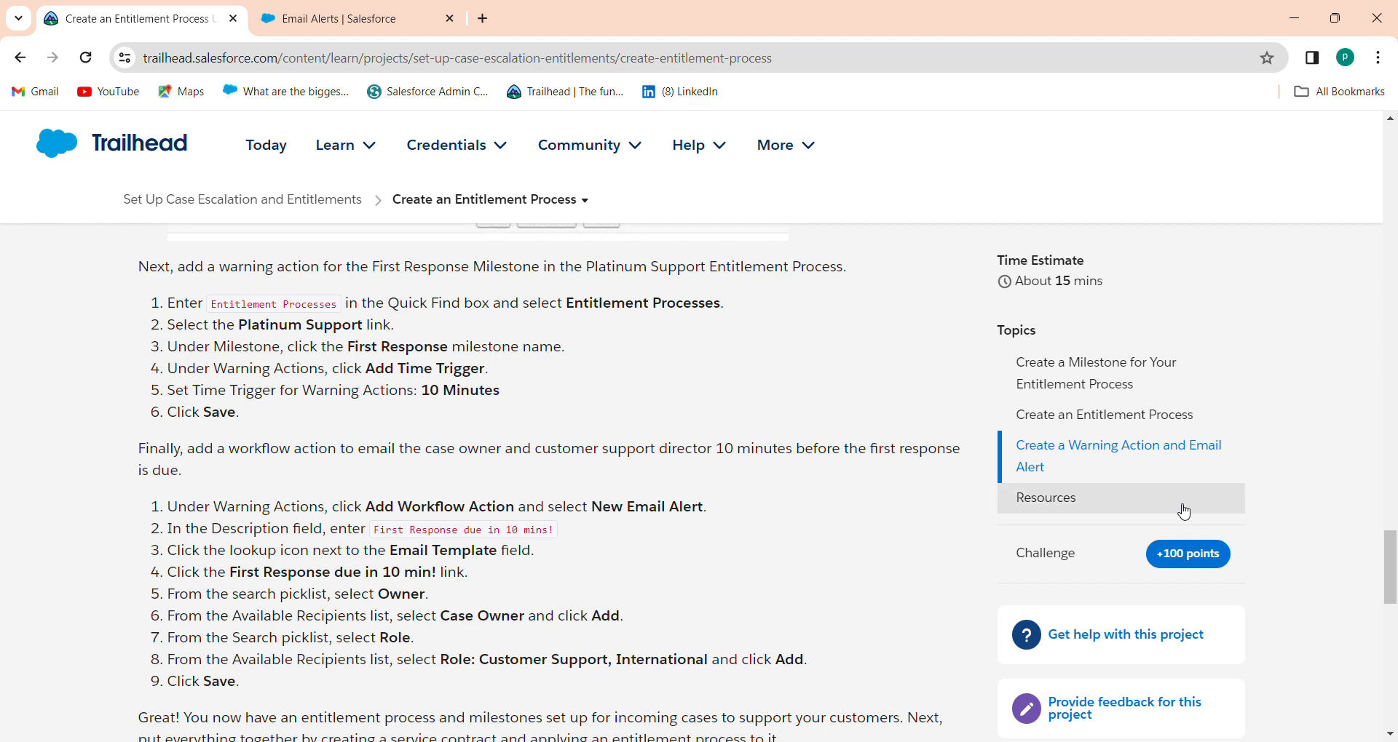
pyautogui.scroll(-2, 359, 364)
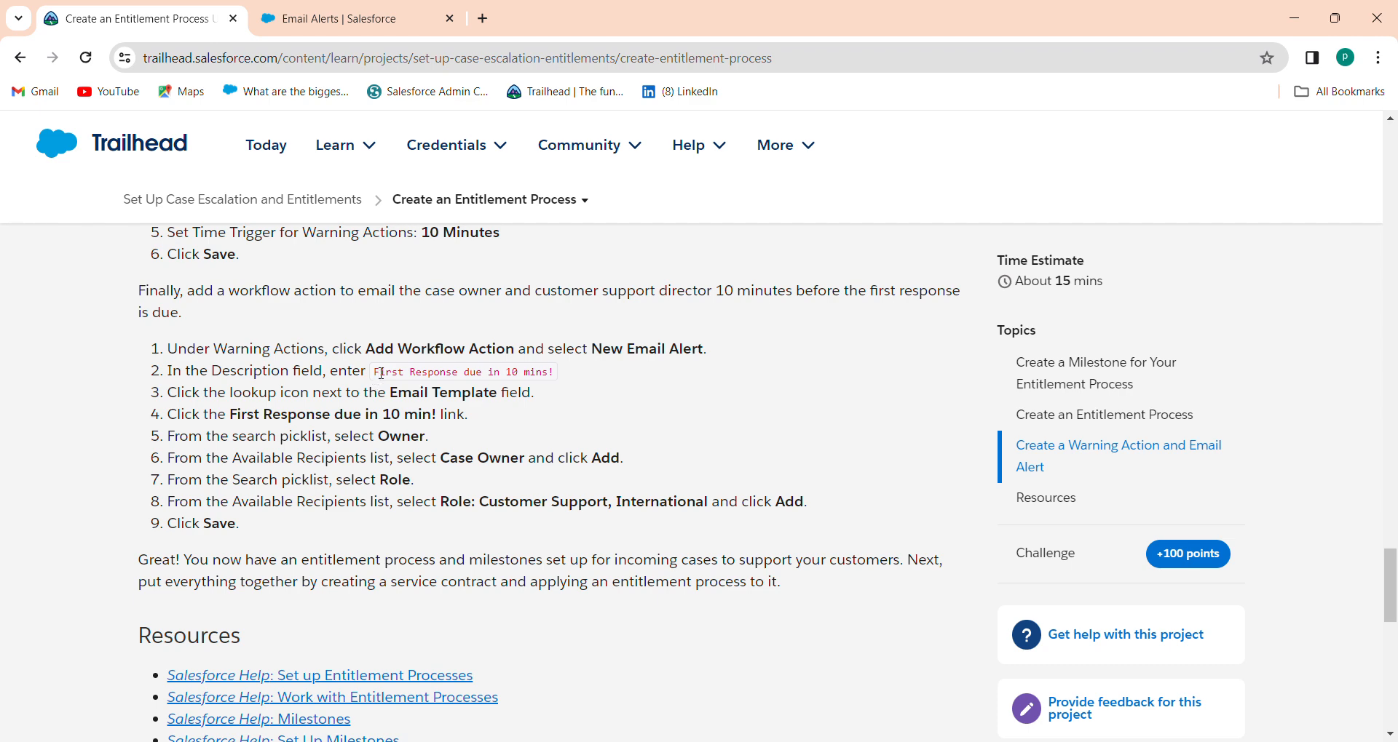
pyautogui.moveTo(377, 379); pyautogui.dragTo(561, 383)
pyautogui.hotkey('ctrl', 'c')
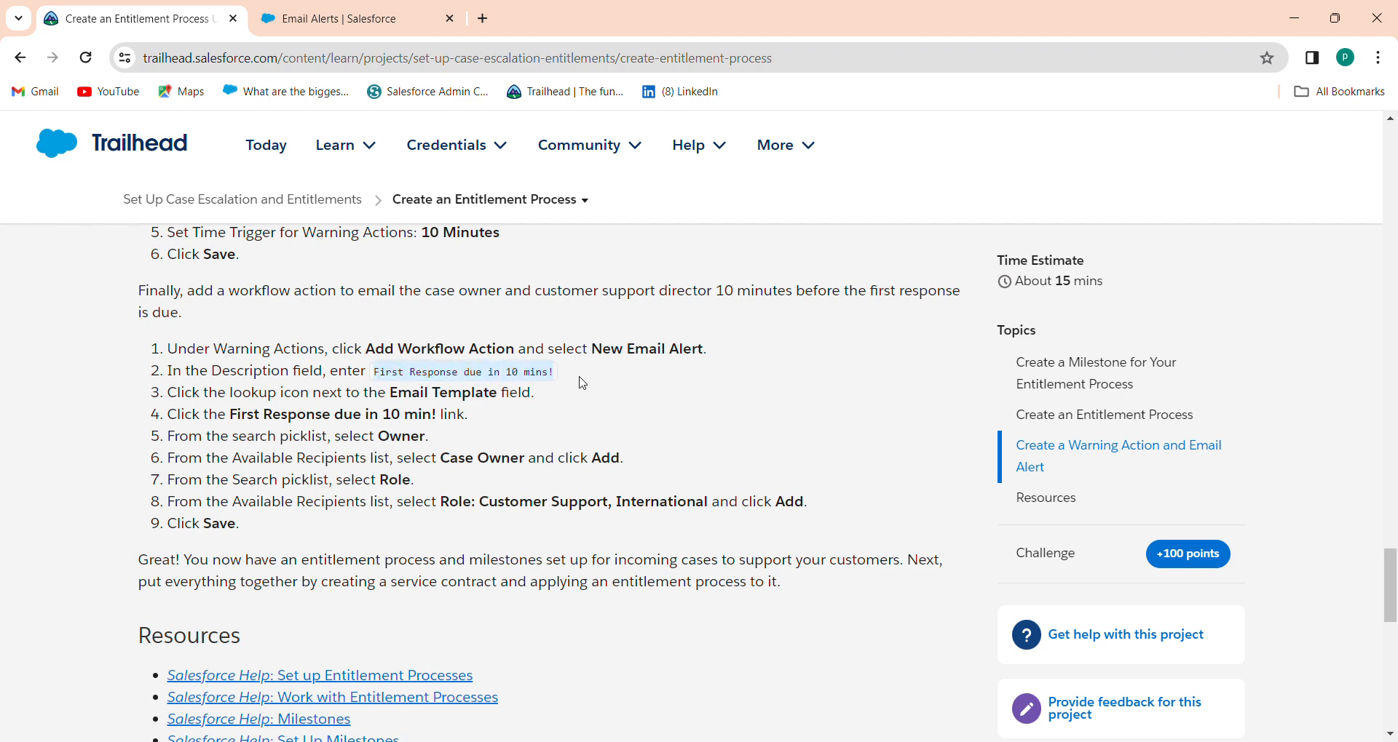
pyautogui.click(368, 20)
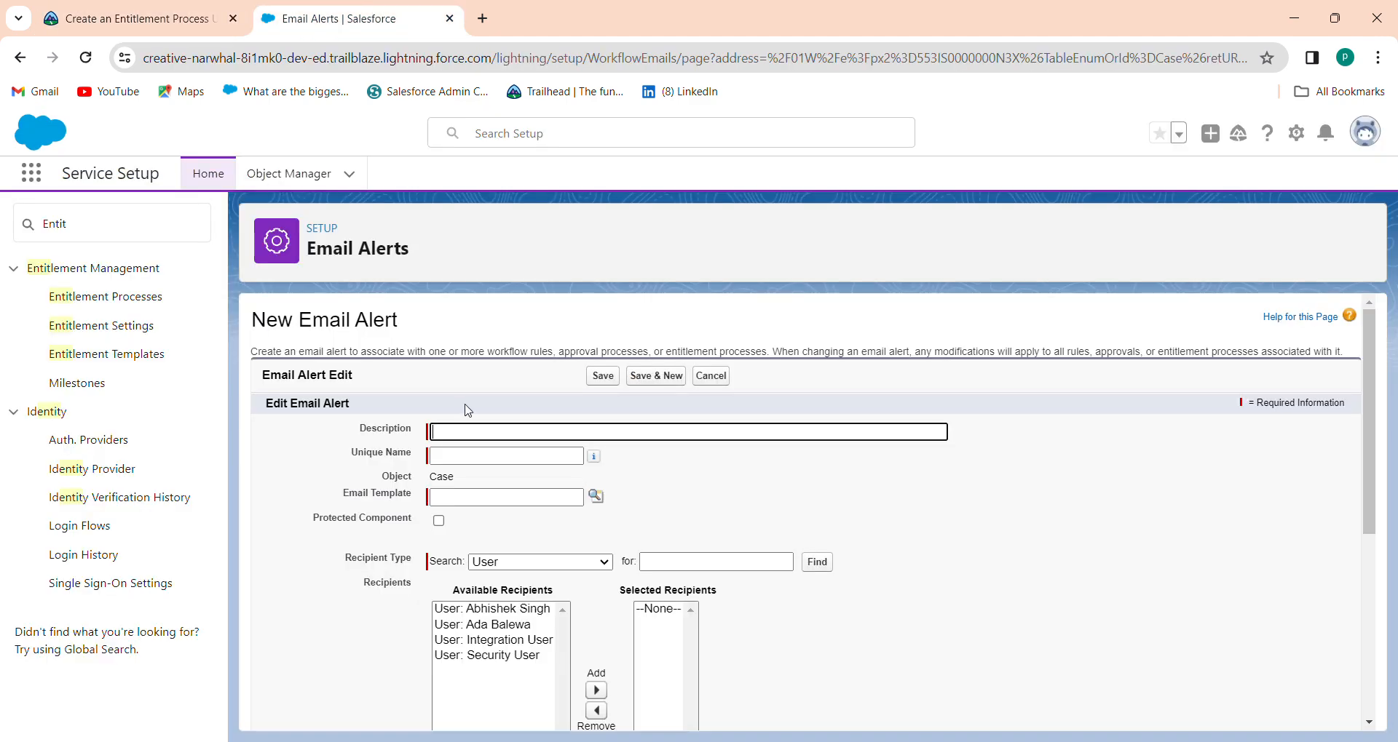
pyautogui.hotkey('ctrl', 'v')
pyautogui.click(459, 456)
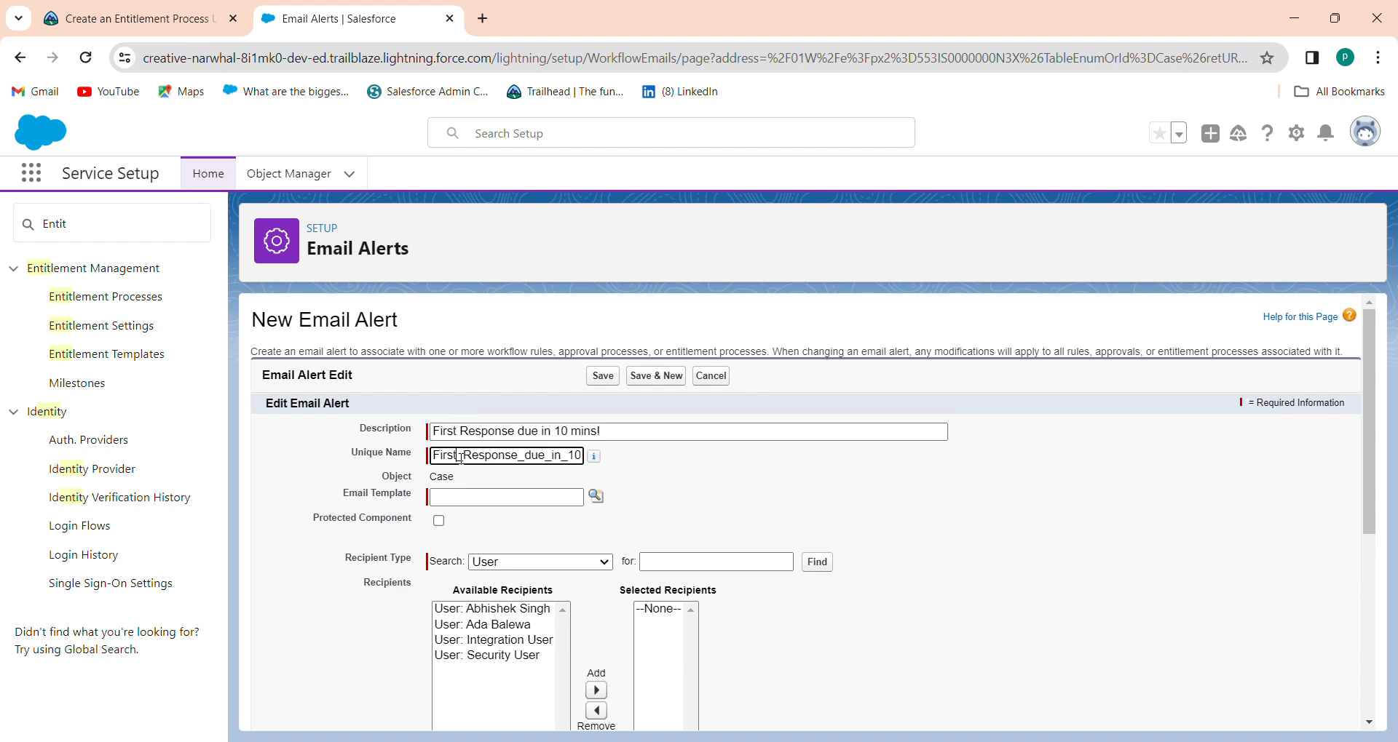
pyautogui.click(156, 7)
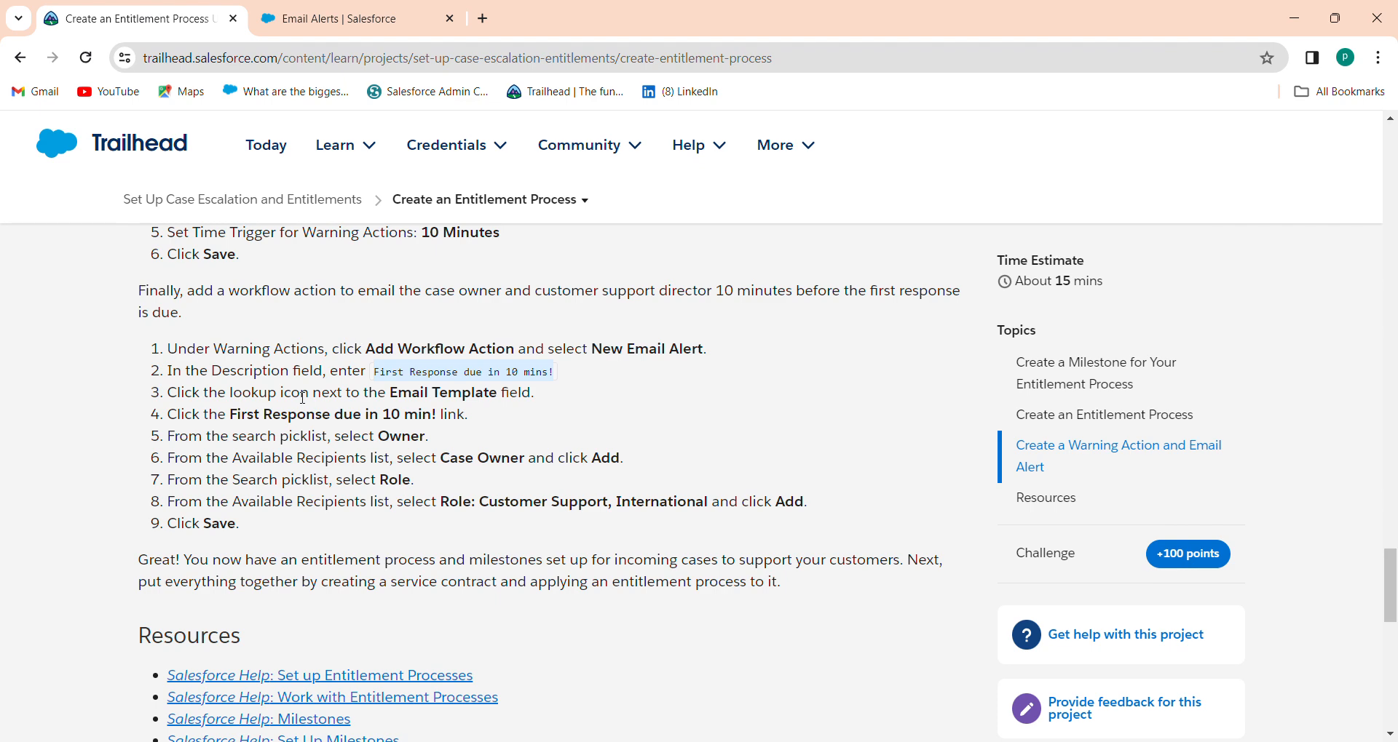
pyautogui.click(328, 11)
pyautogui.click(596, 495)
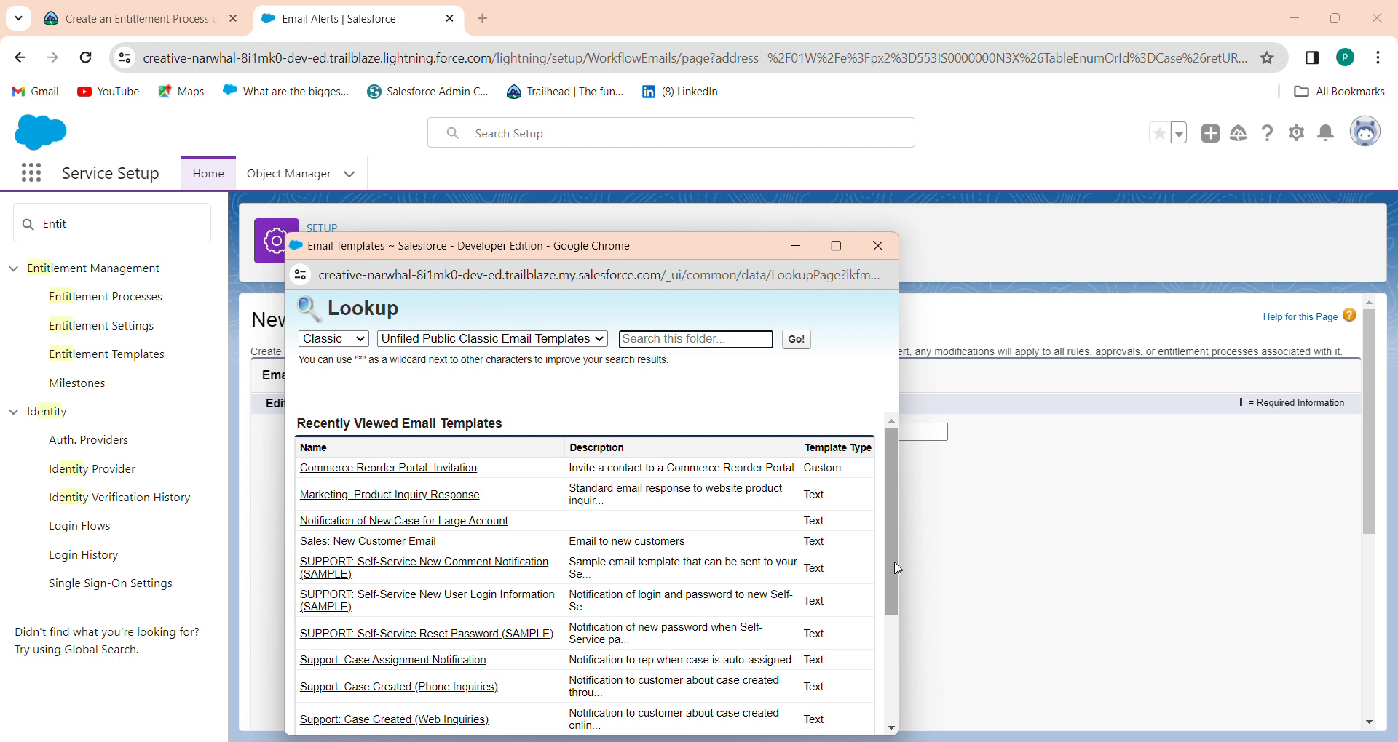
pyautogui.moveTo(892, 589); pyautogui.dragTo(894, 721)
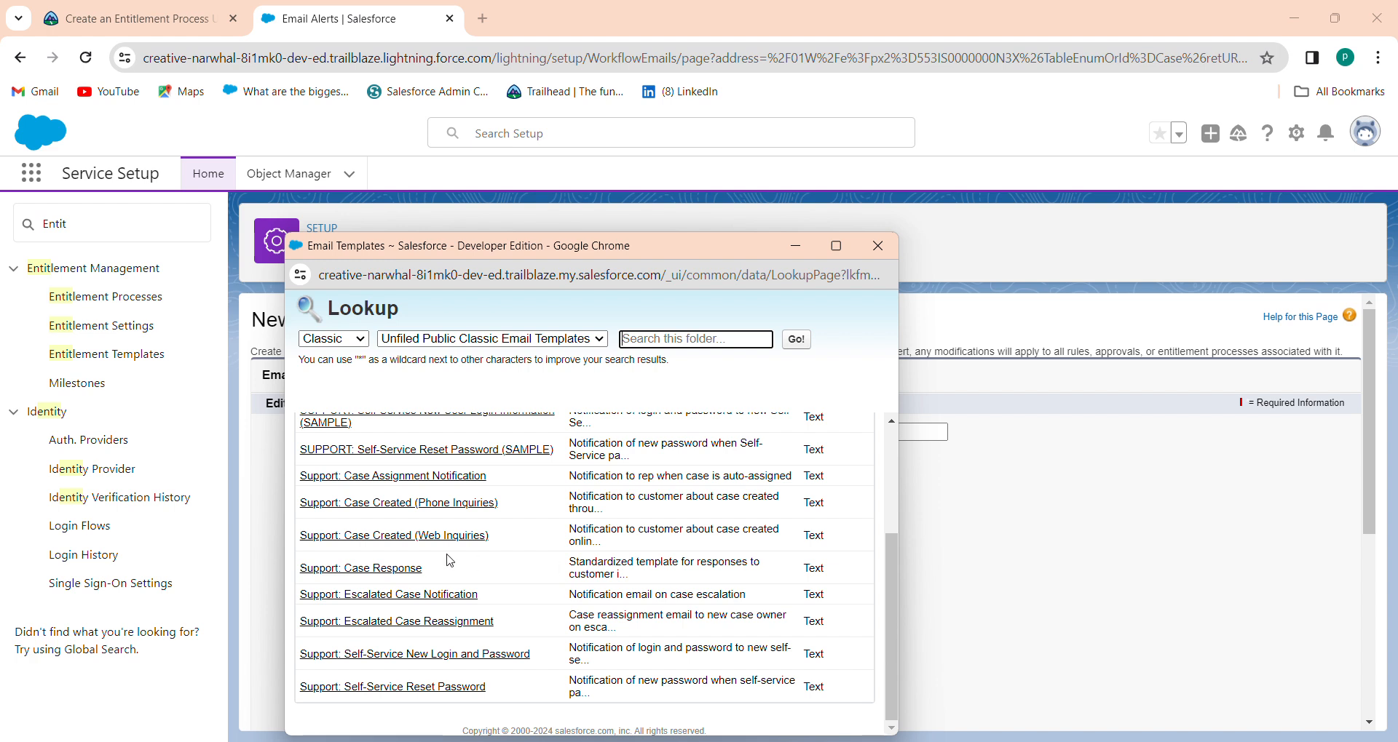
pyautogui.moveTo(894, 661); pyautogui.dragTo(880, 542)
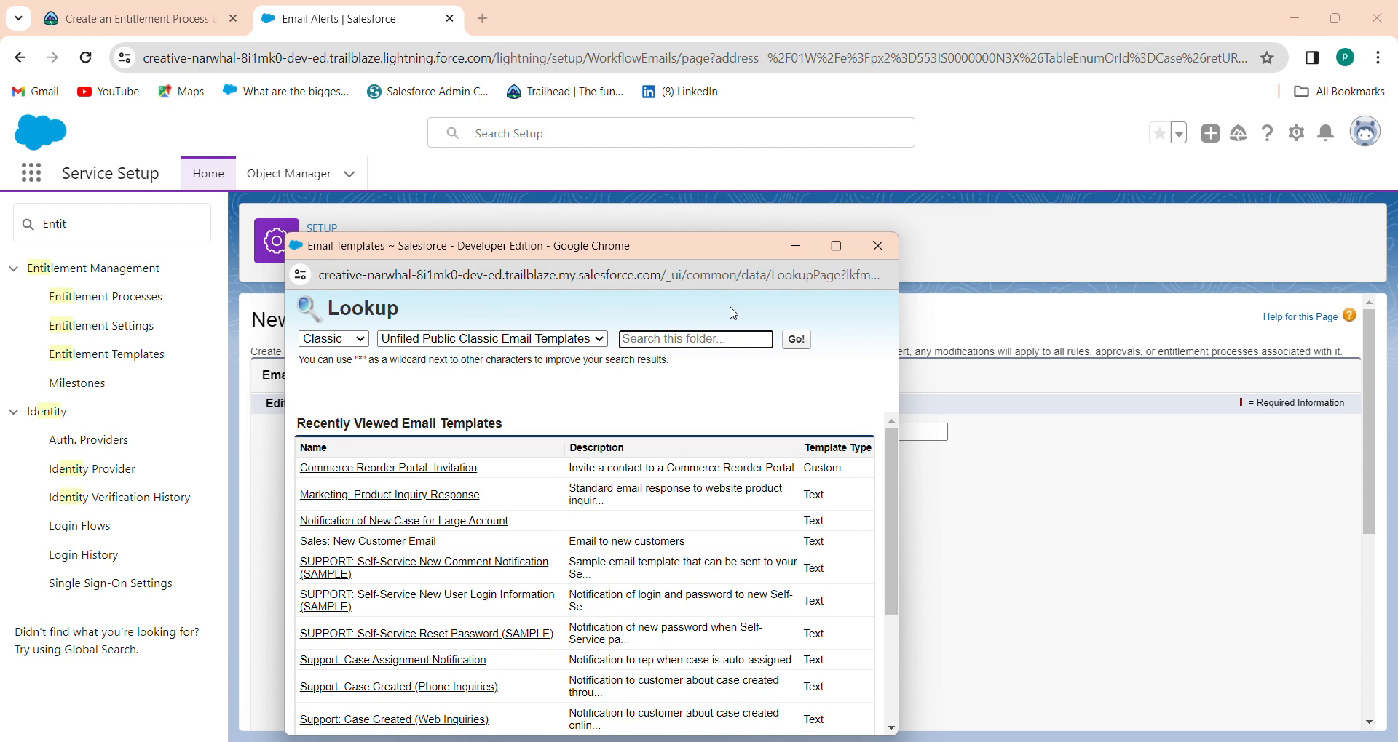
pyautogui.click(796, 340)
# - Copy "First Response due in 10 min!" from Trailhead and search the Email Template lookup for it
pyautogui.click(135, 18)
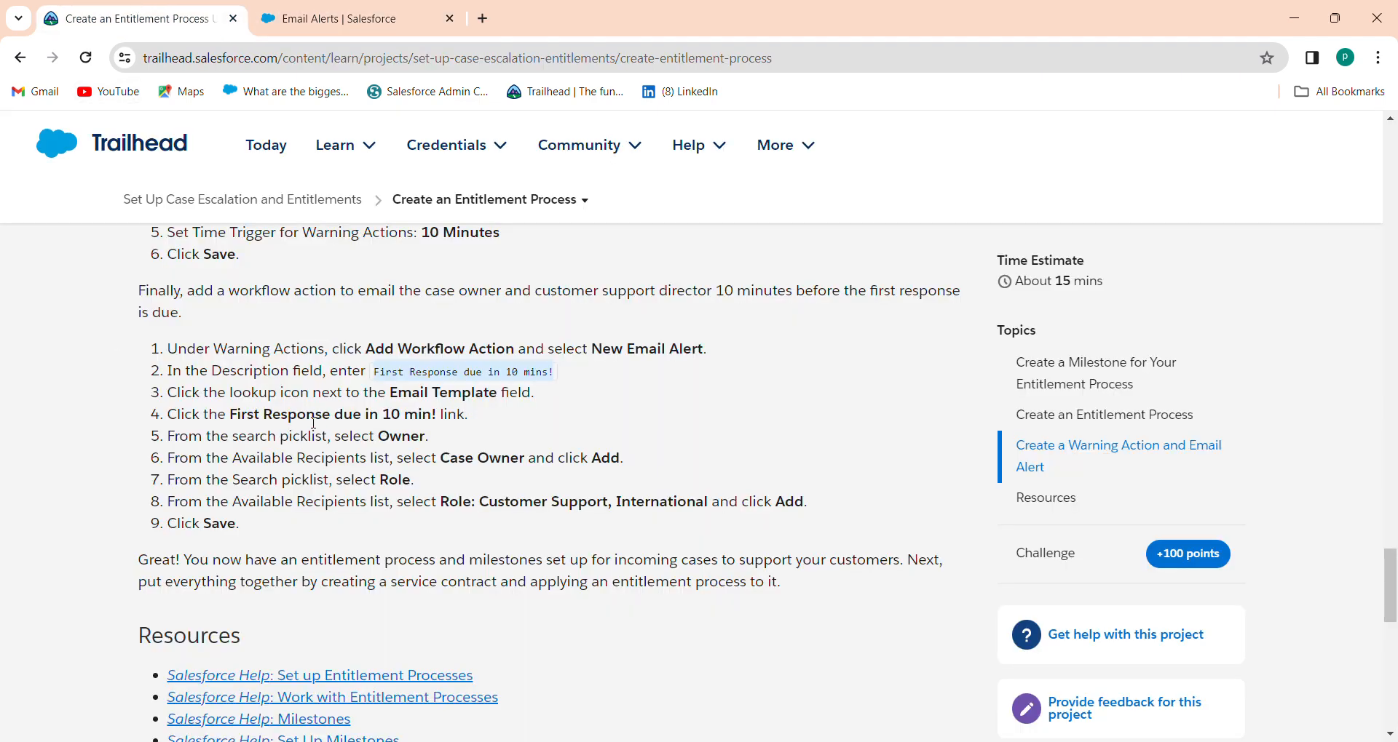
pyautogui.moveTo(231, 413); pyautogui.dragTo(424, 411)
pyautogui.hotkey('ctrl', 'c')
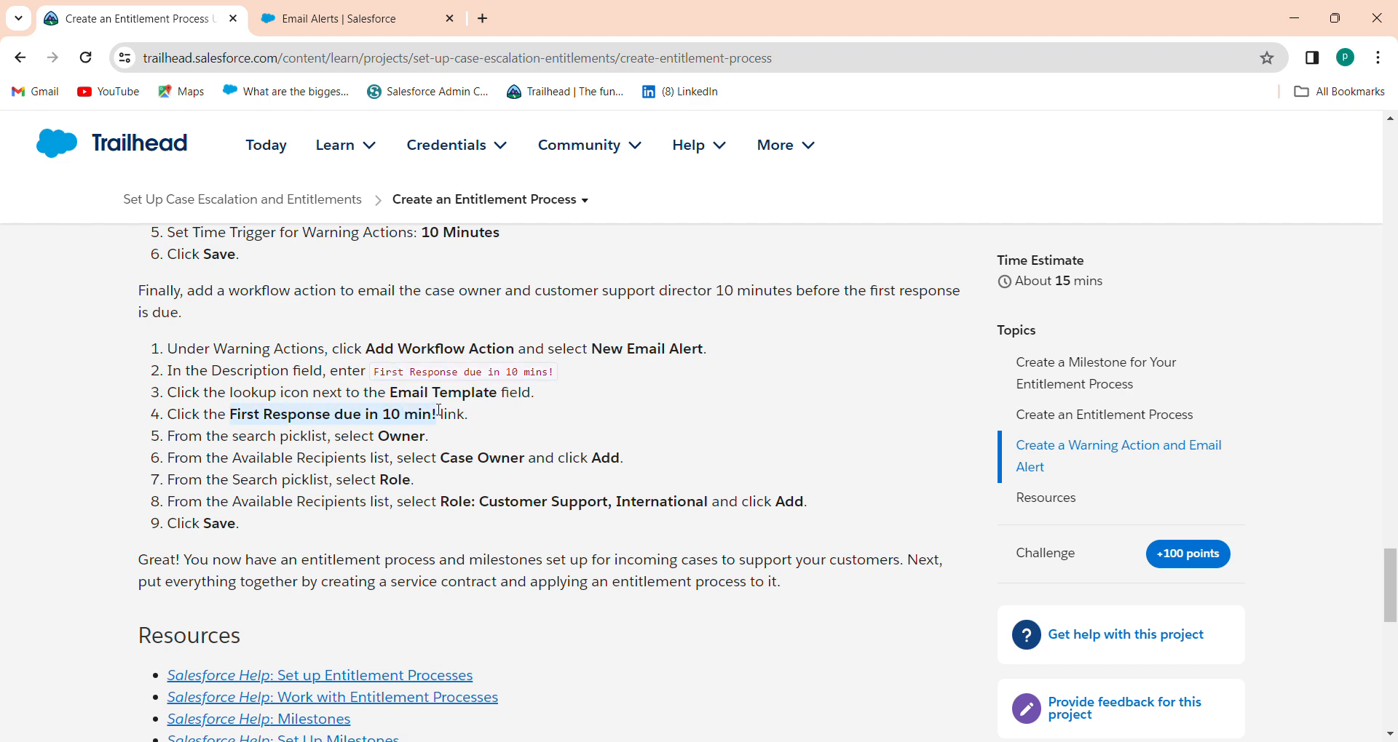
pyautogui.click(401, 16)
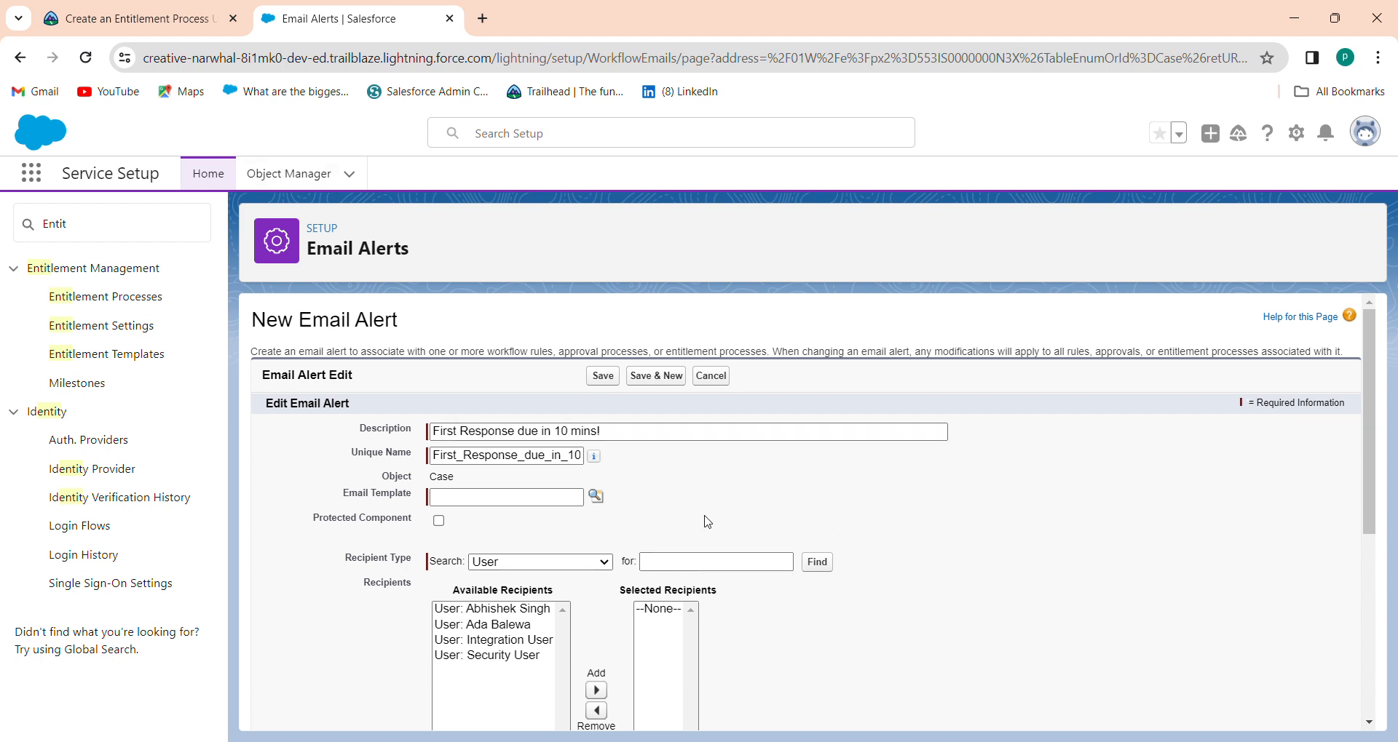
pyautogui.click(595, 496)
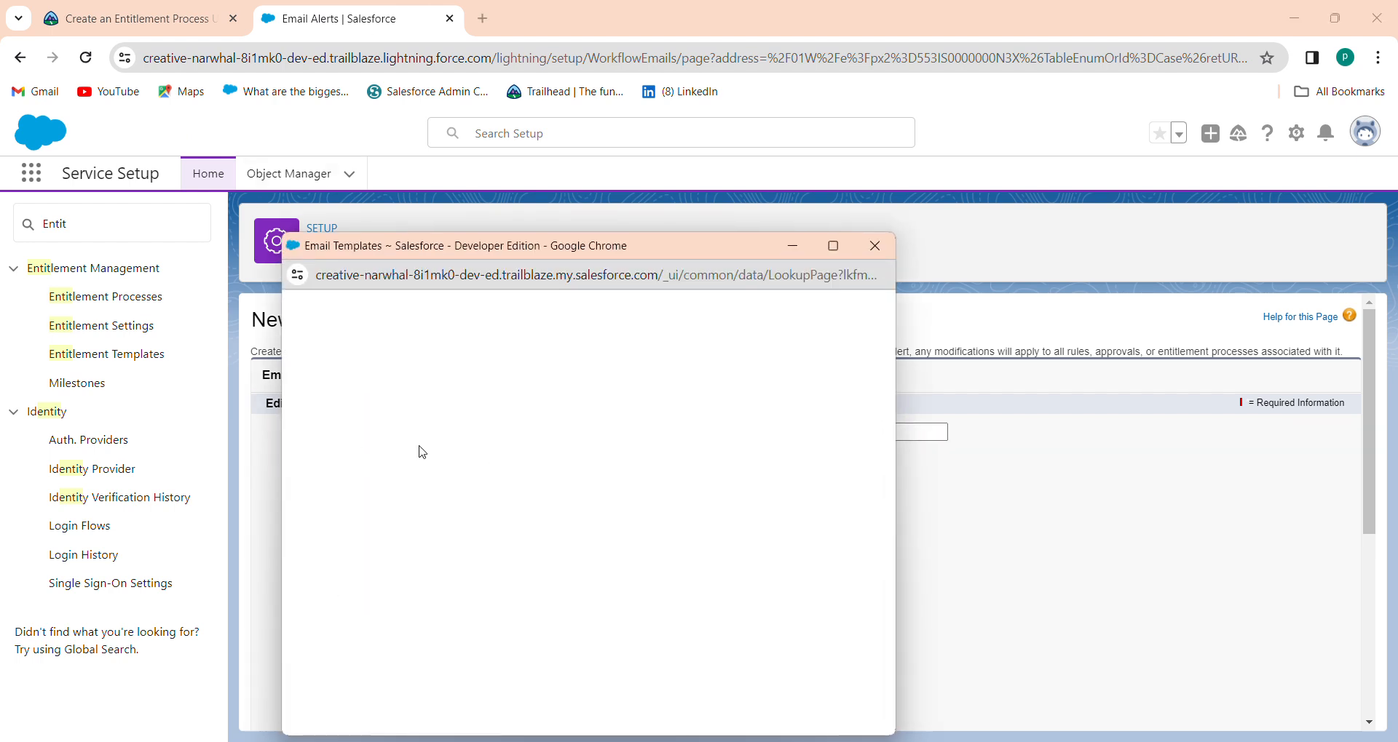
pyautogui.click(678, 339)
pyautogui.hotkey('ctrl', 'v')
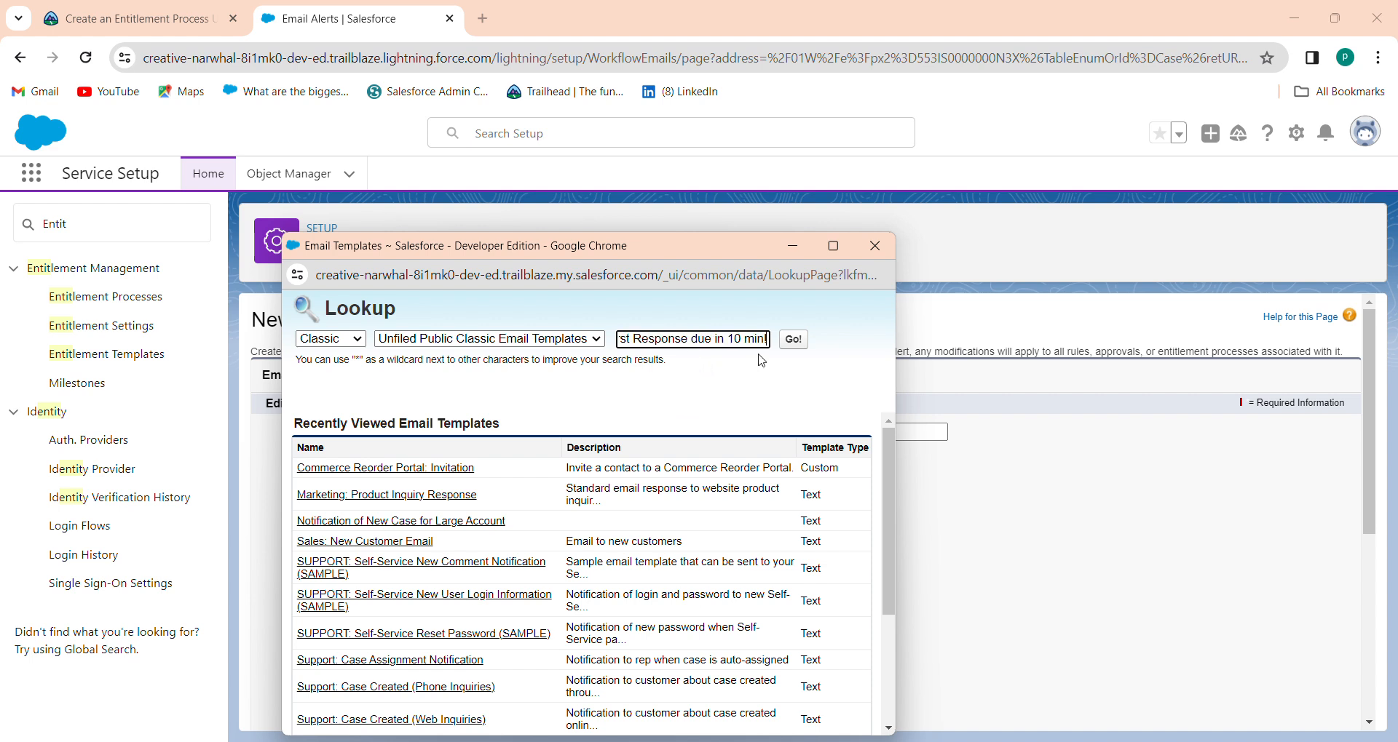
pyautogui.click(795, 341)
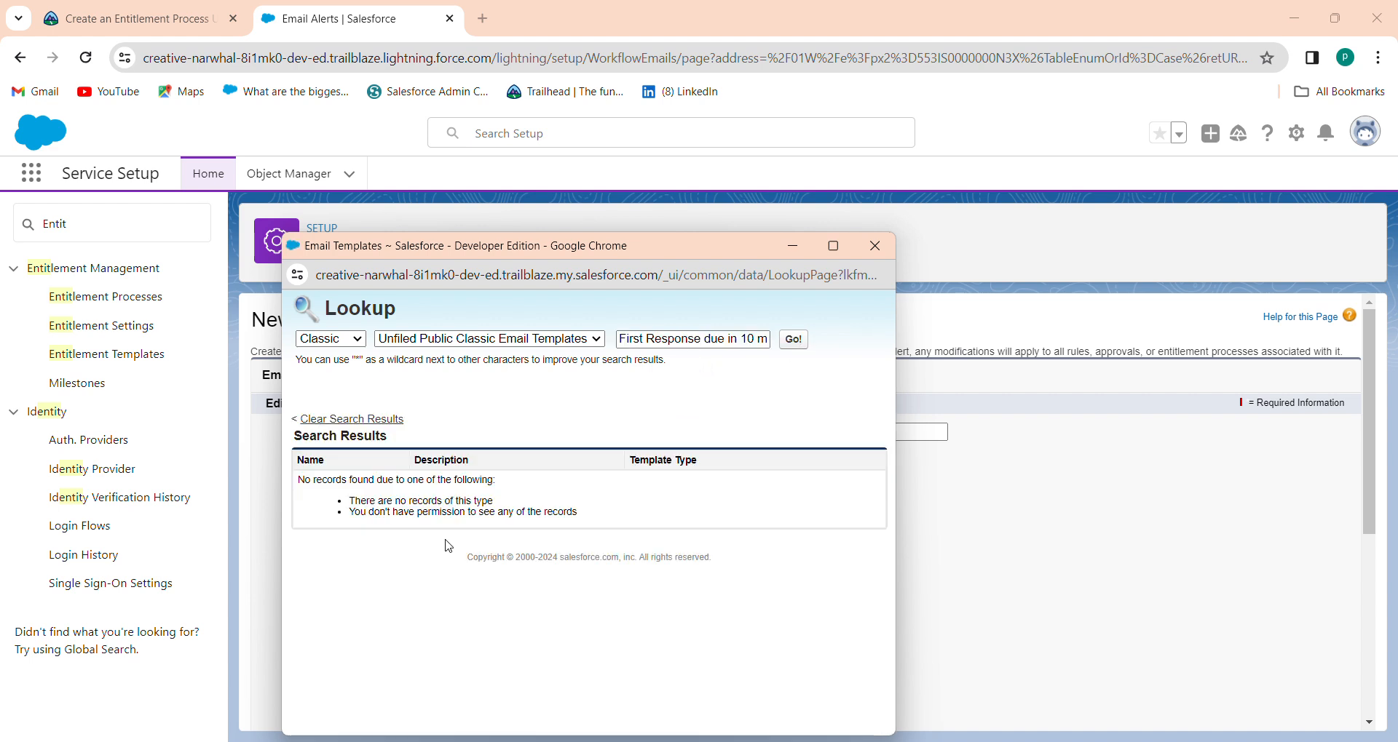
# - Clear the template search, check the lookup's list and folder choices, and close the lookup
pyautogui.click(354, 420)
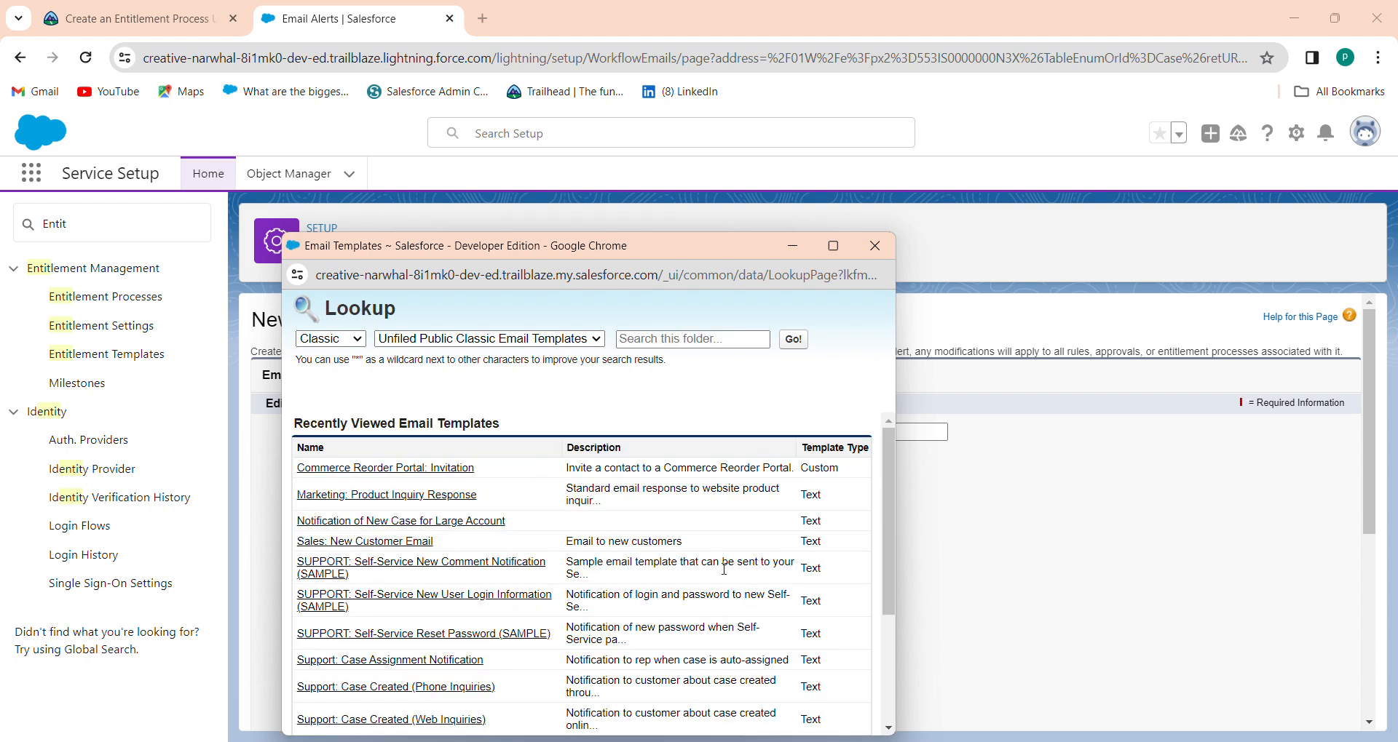
pyautogui.moveTo(882, 591)
pyautogui.mouseDown()
pyautogui.moveTo(877, 717)
pyautogui.moveTo(882, 617)
pyautogui.mouseUp()
pyautogui.click(468, 339)
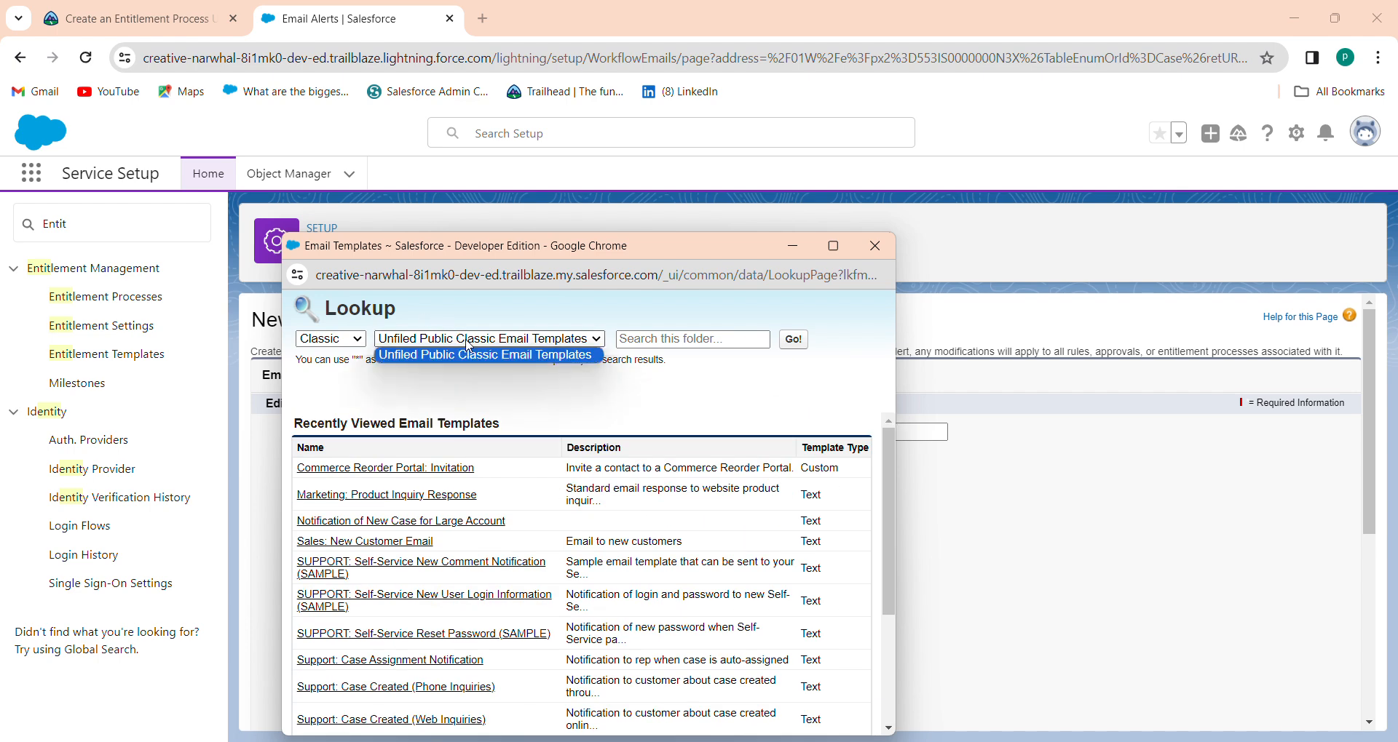
pyautogui.click(467, 341)
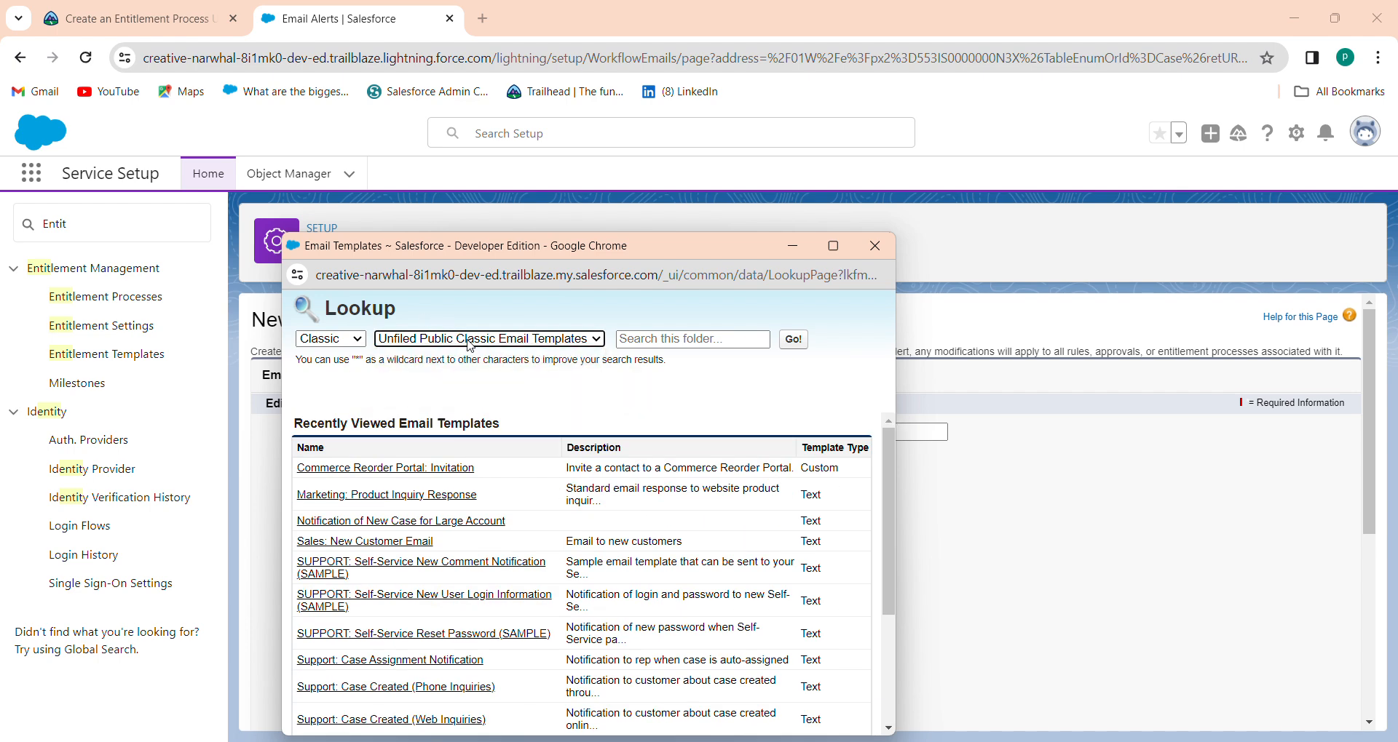
pyautogui.click(875, 245)
pyautogui.click(110, 231)
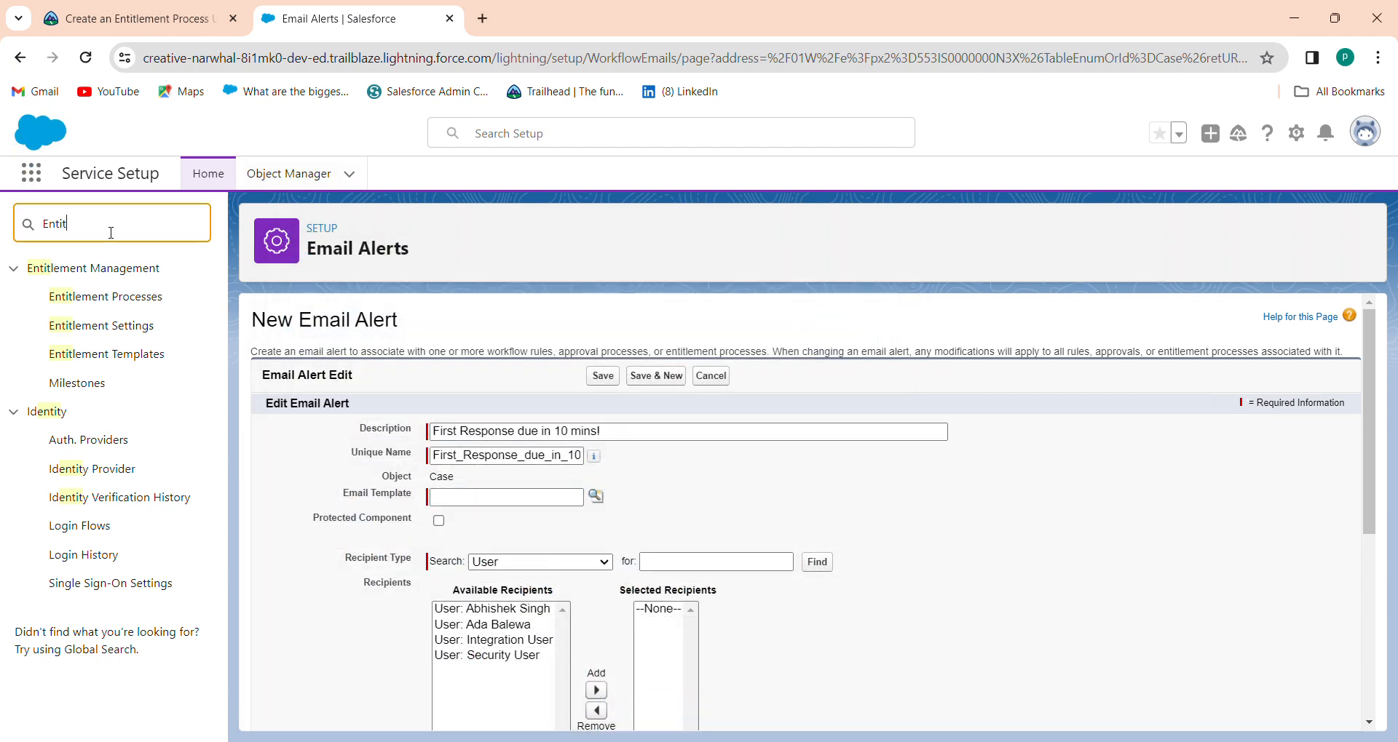
pyautogui.rightClick(204, 162)
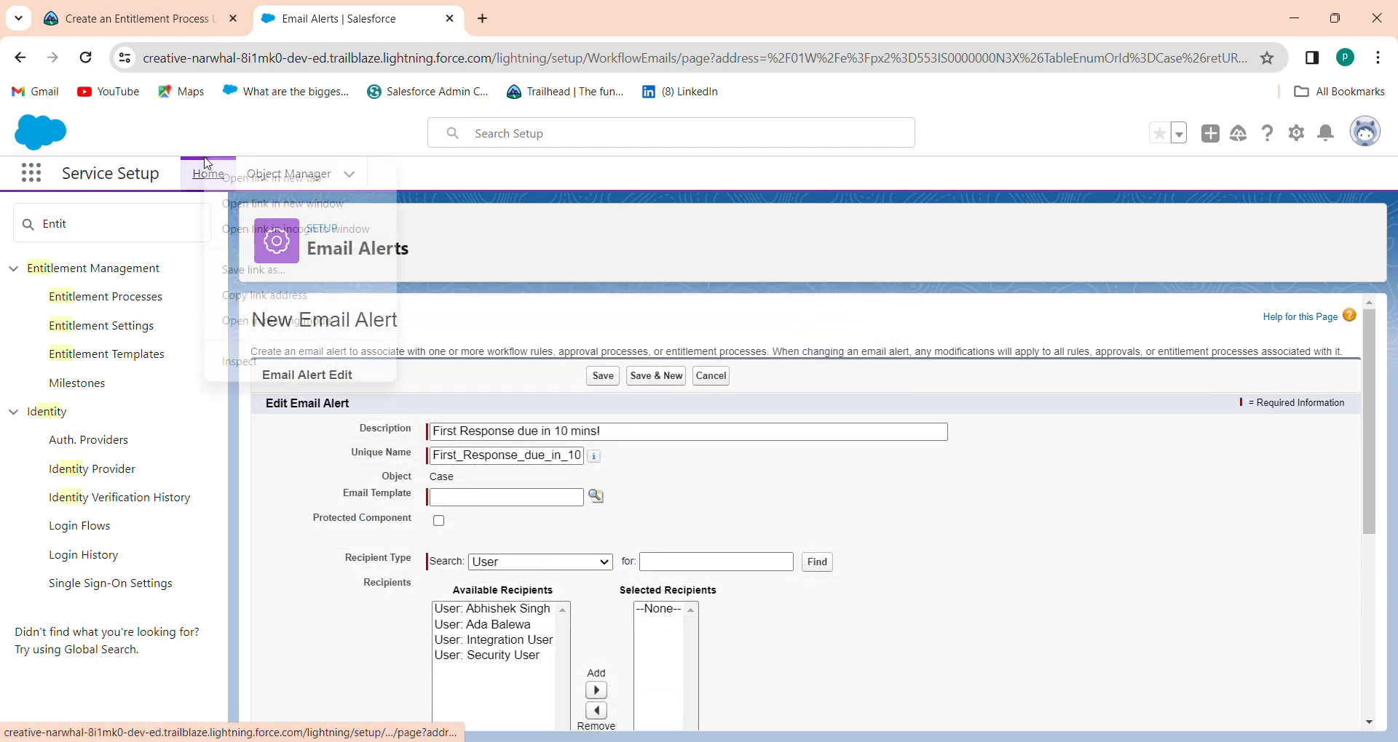
pyautogui.click(238, 192)
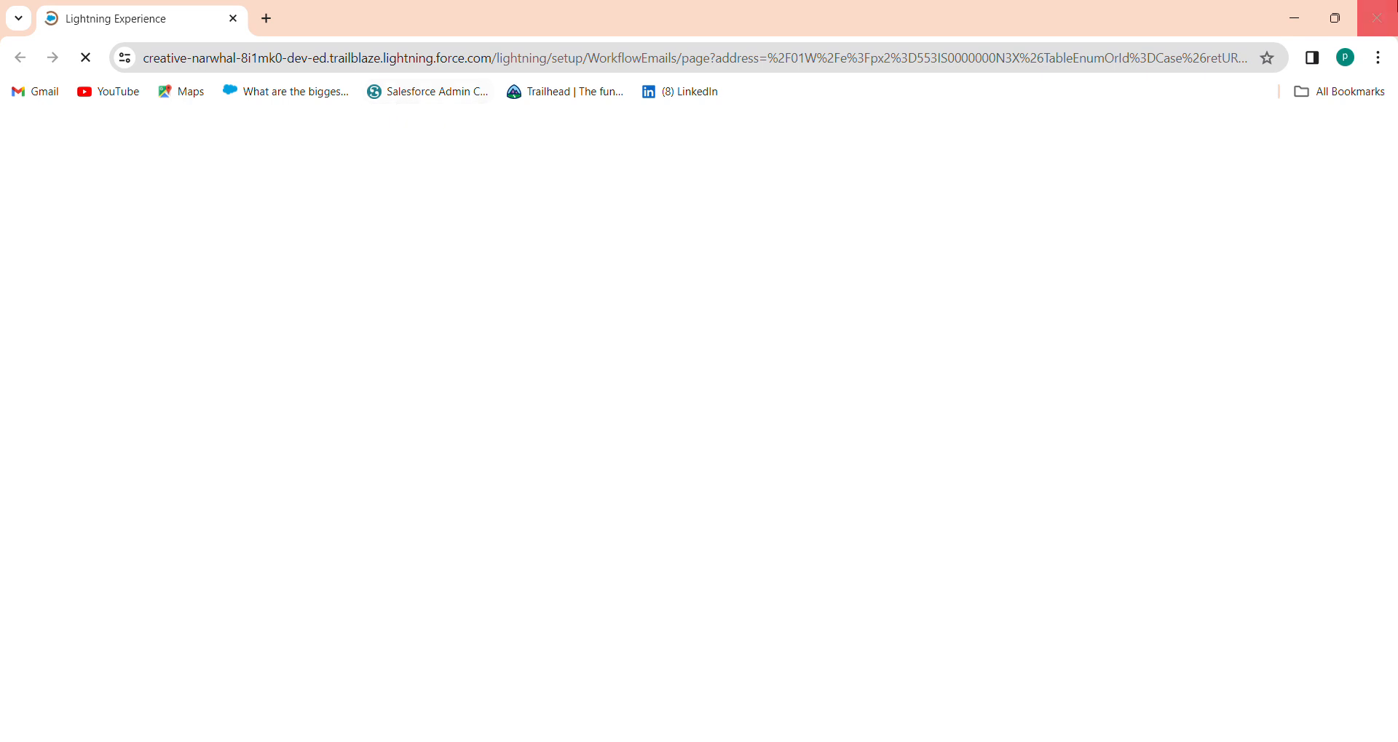
# - Leave the email alert form for the Setup home page, search Setup for "class", and open Classic Email Templates
pyautogui.click(197, 175)
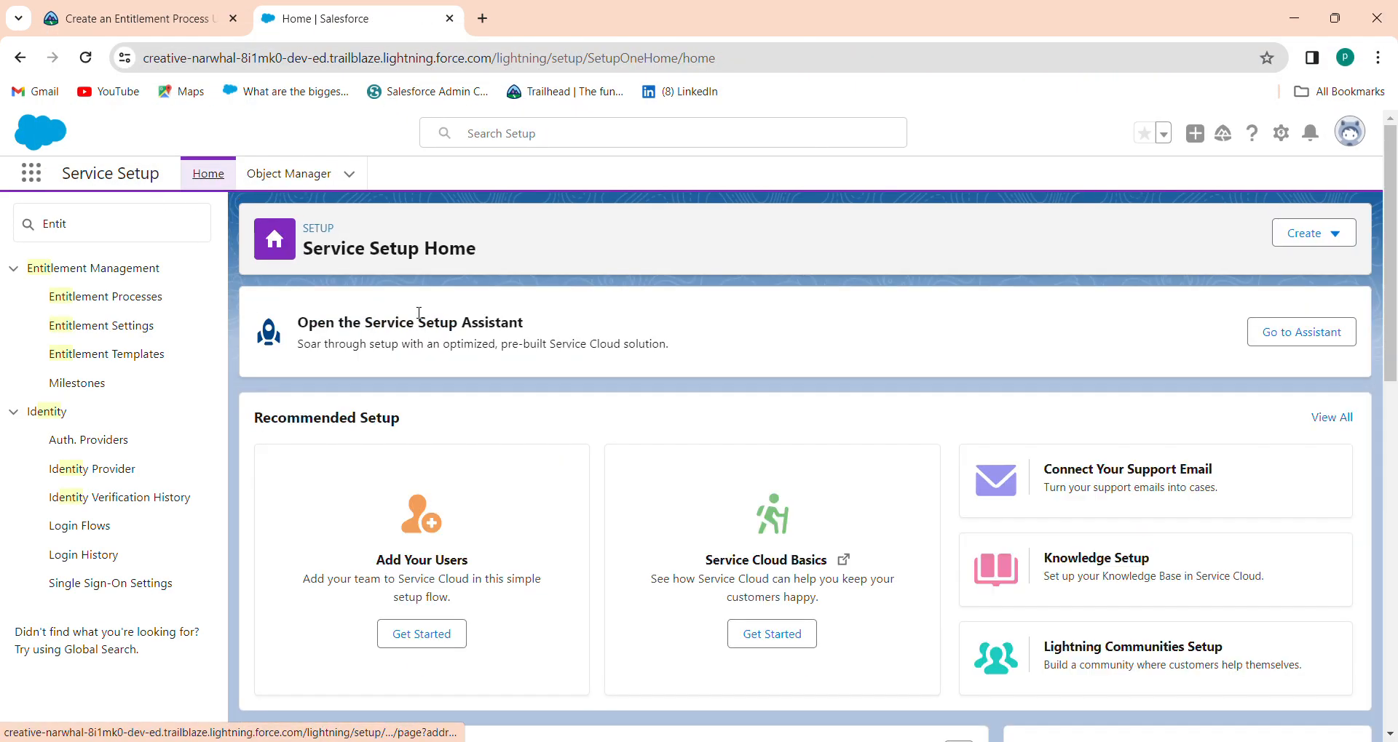
pyautogui.doubleClick(106, 225)
pyautogui.write('c')
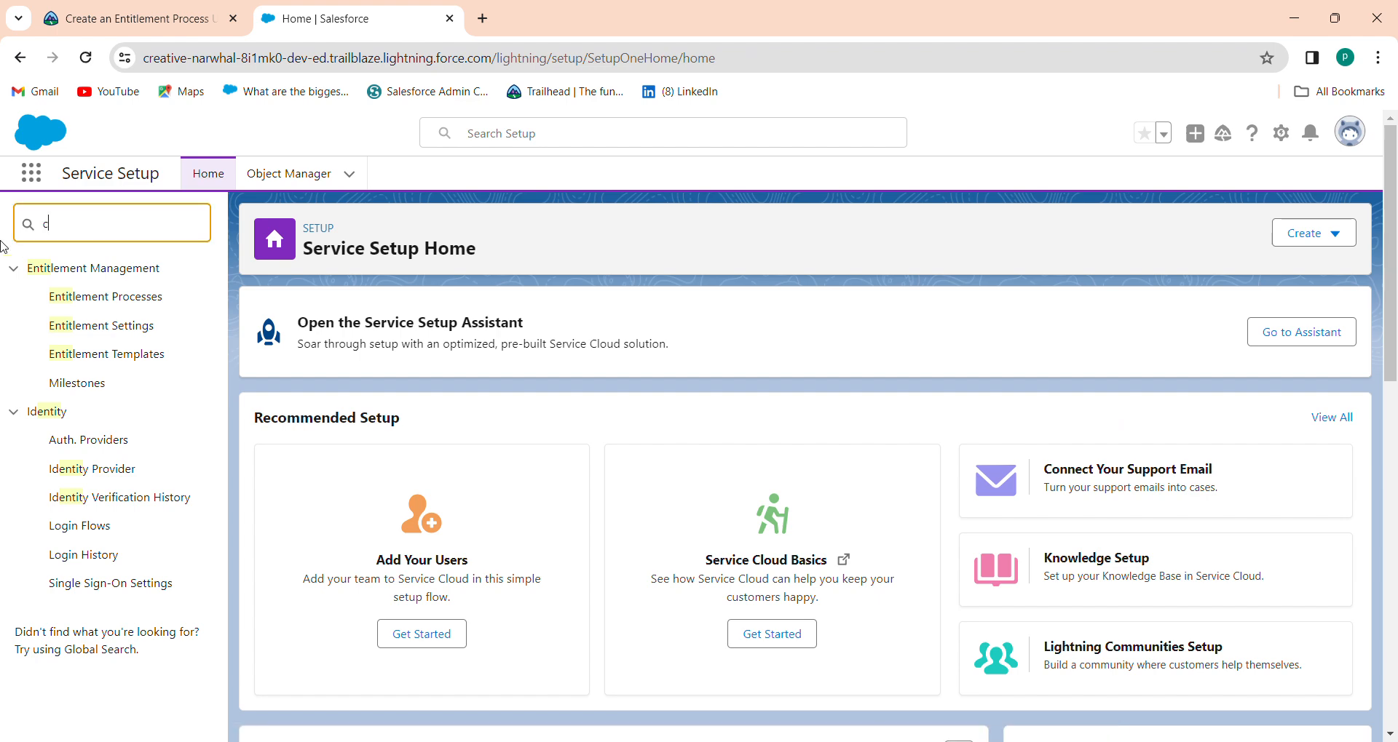
pyautogui.write('lass')
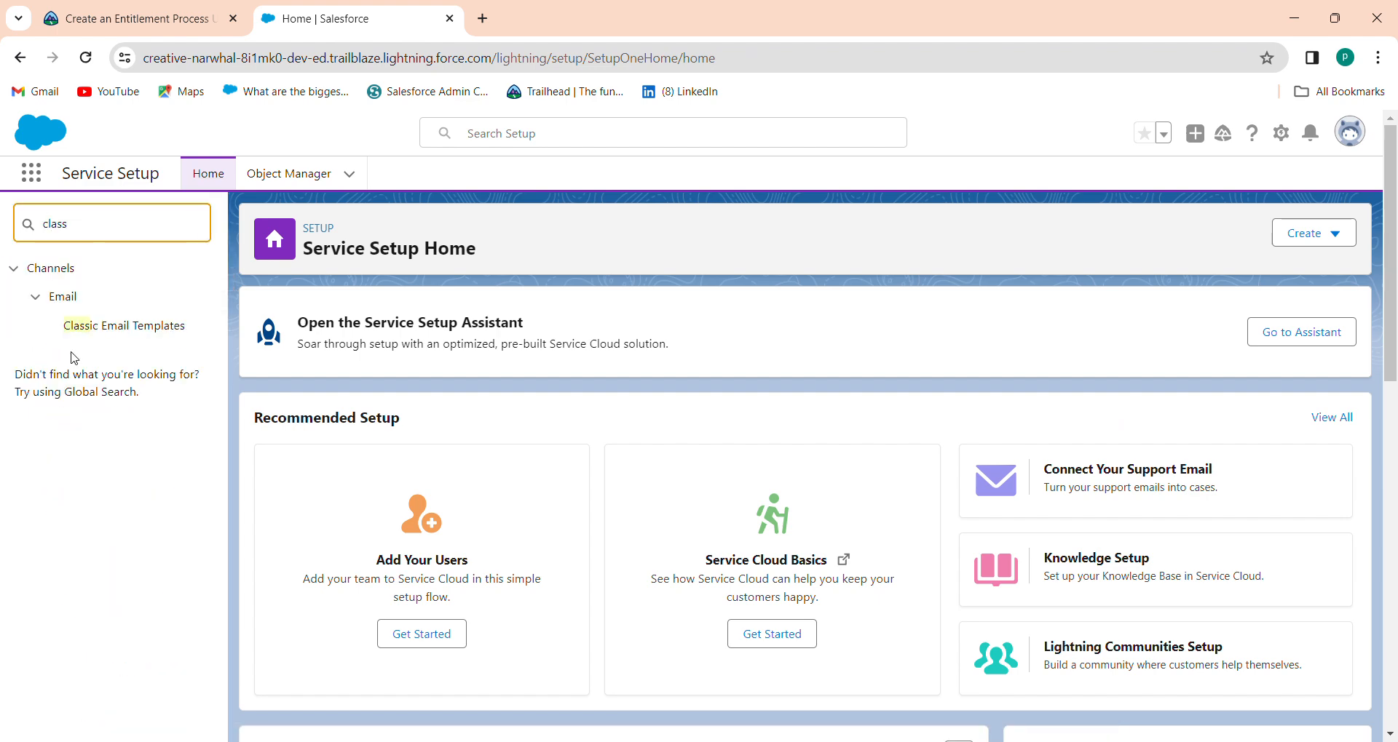
pyautogui.click(93, 326)
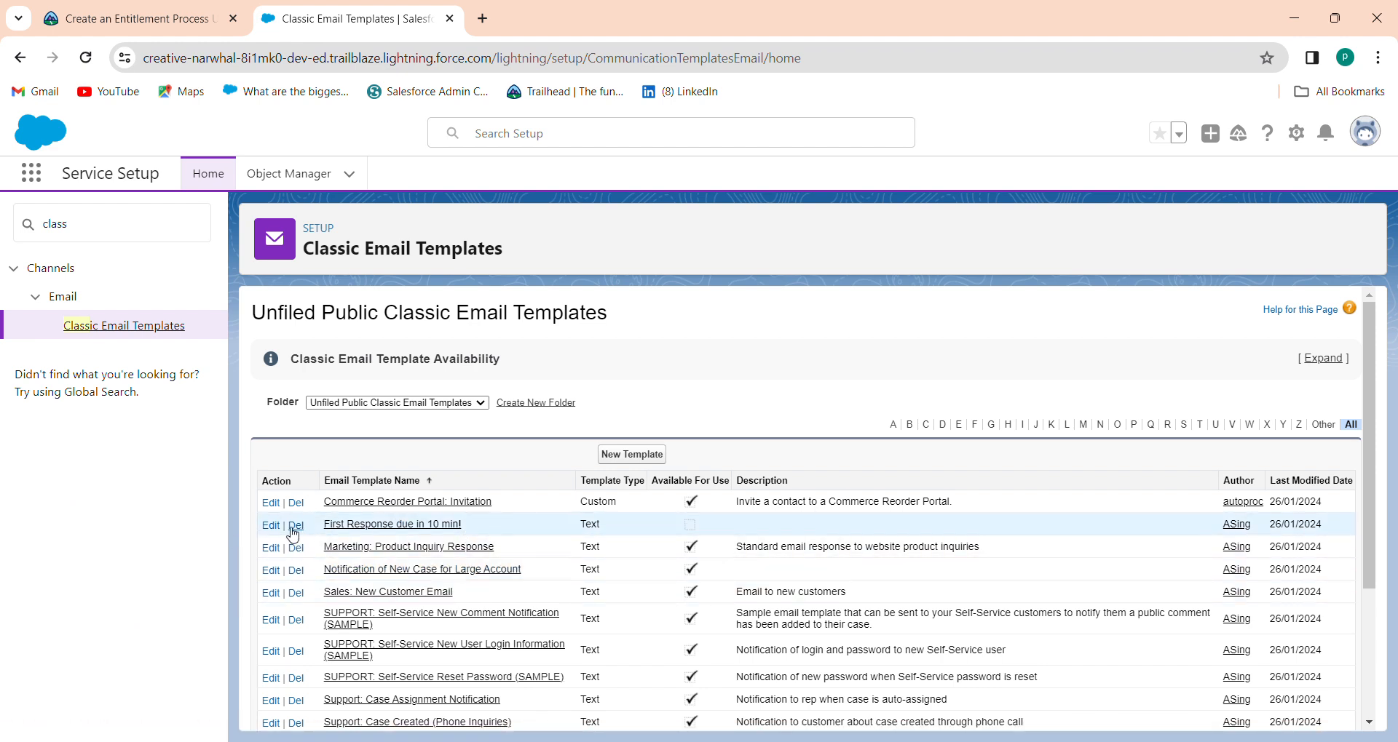
# - Mark the "First Response due in 10 min!" email template as available for use and save it
pyautogui.click(268, 527)
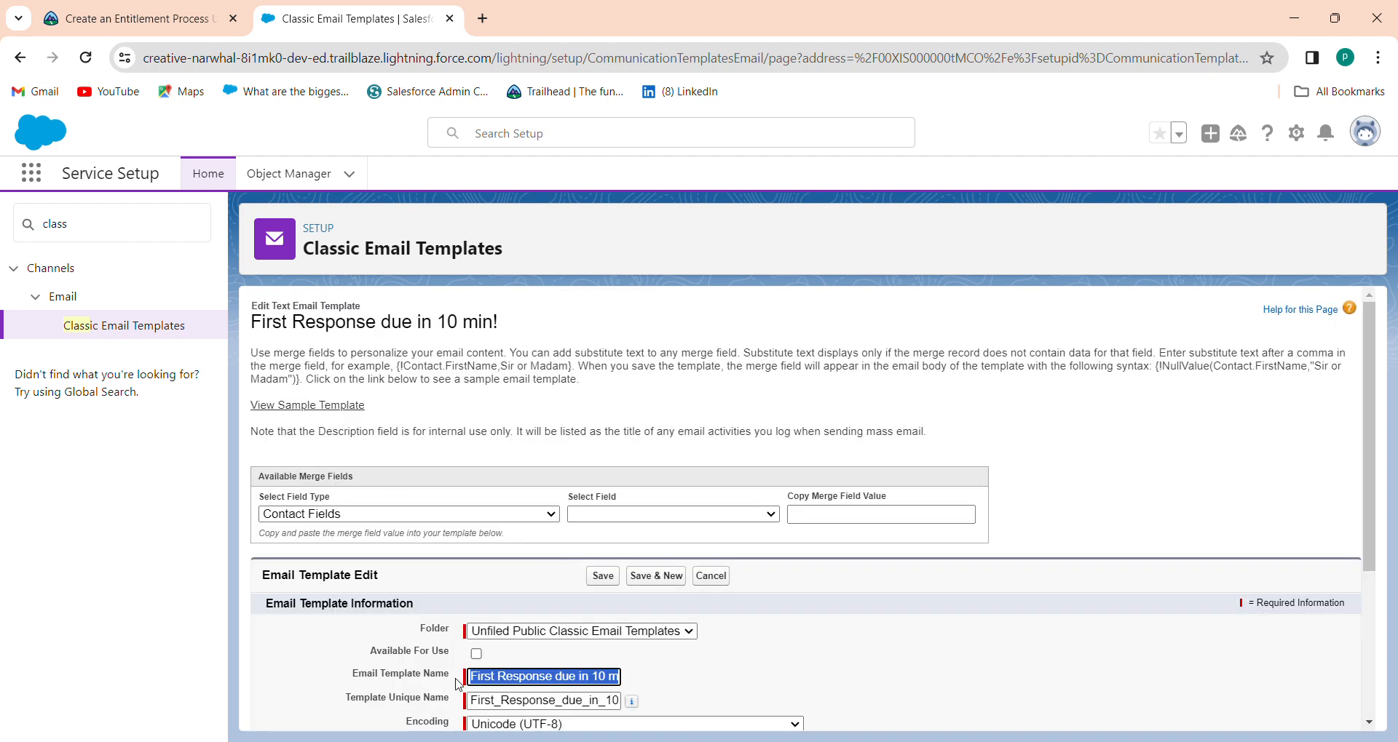
pyautogui.click(476, 654)
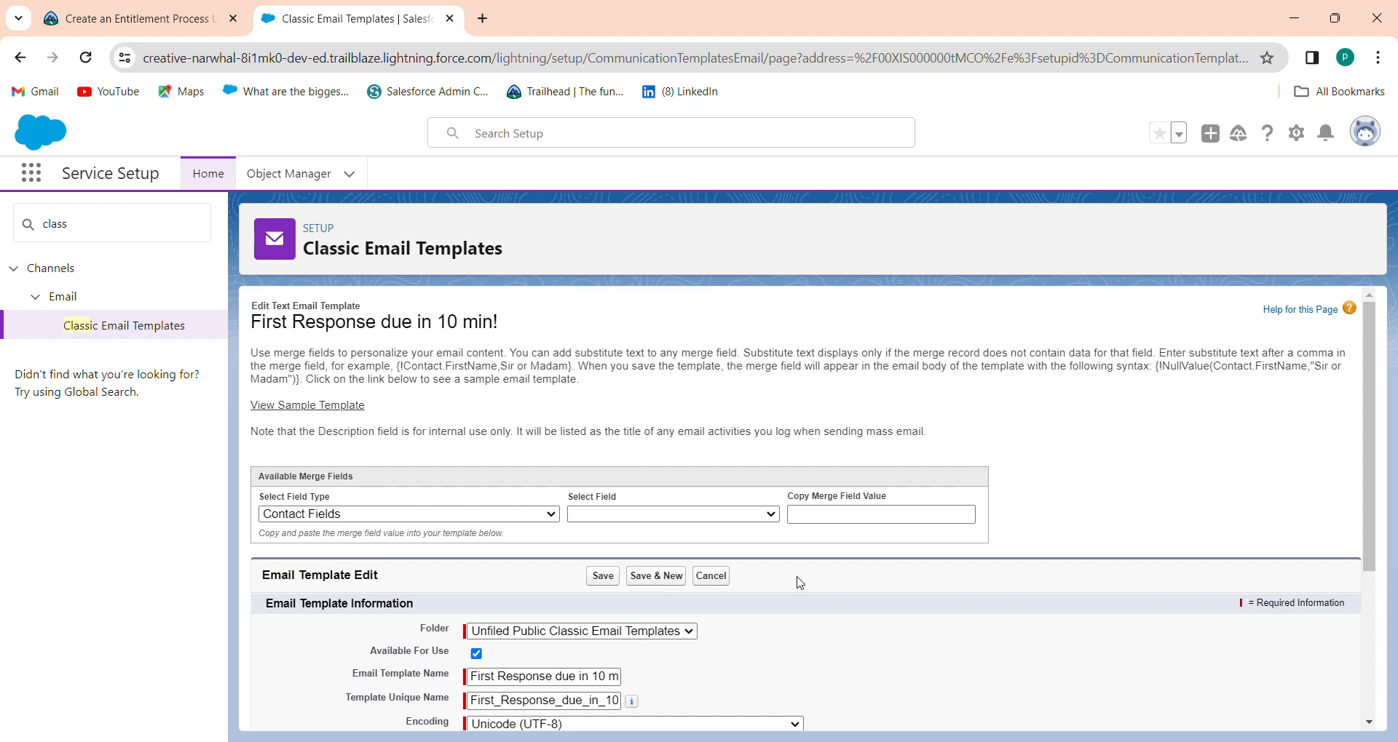
pyautogui.click(603, 576)
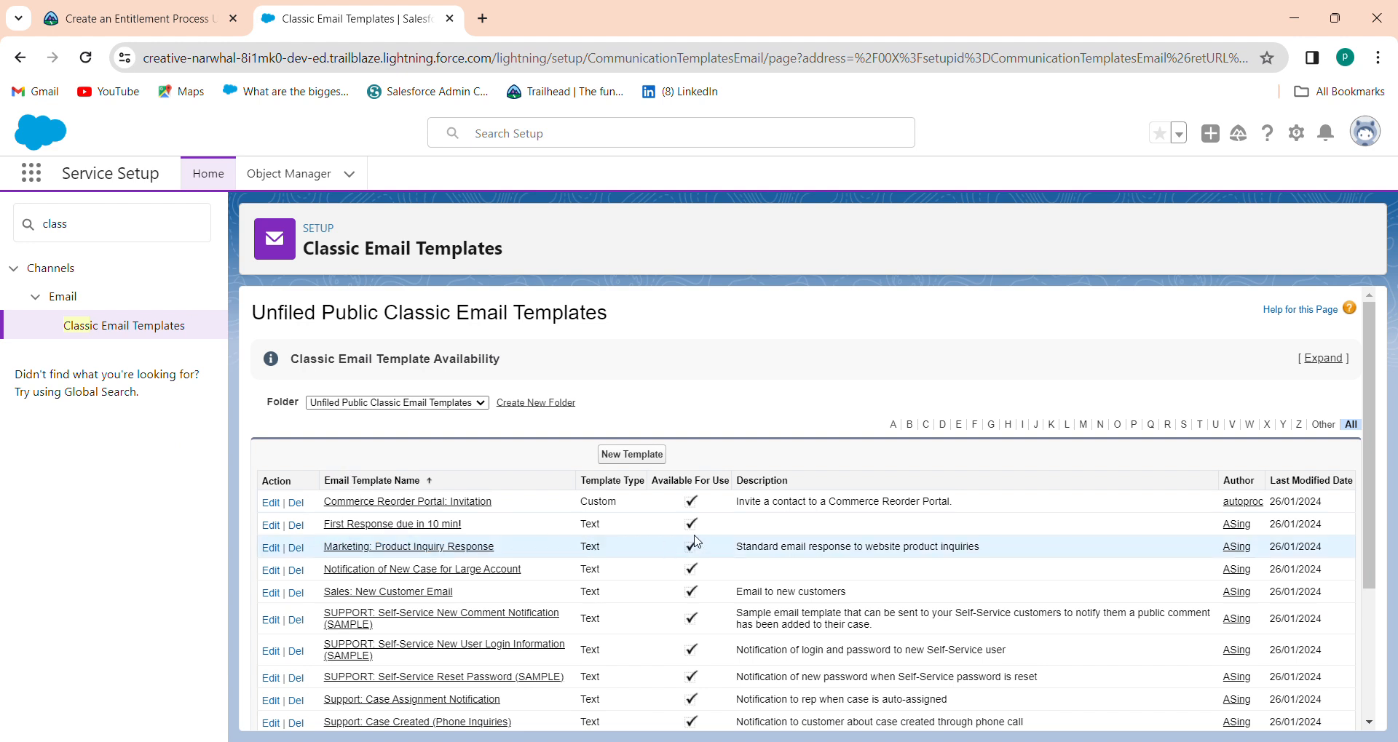
# - Search Setup for "Entit" and open the Platinum Support entitlement process at its Milestone list
pyautogui.doubleClick(82, 227)
pyautogui.write('Entit')
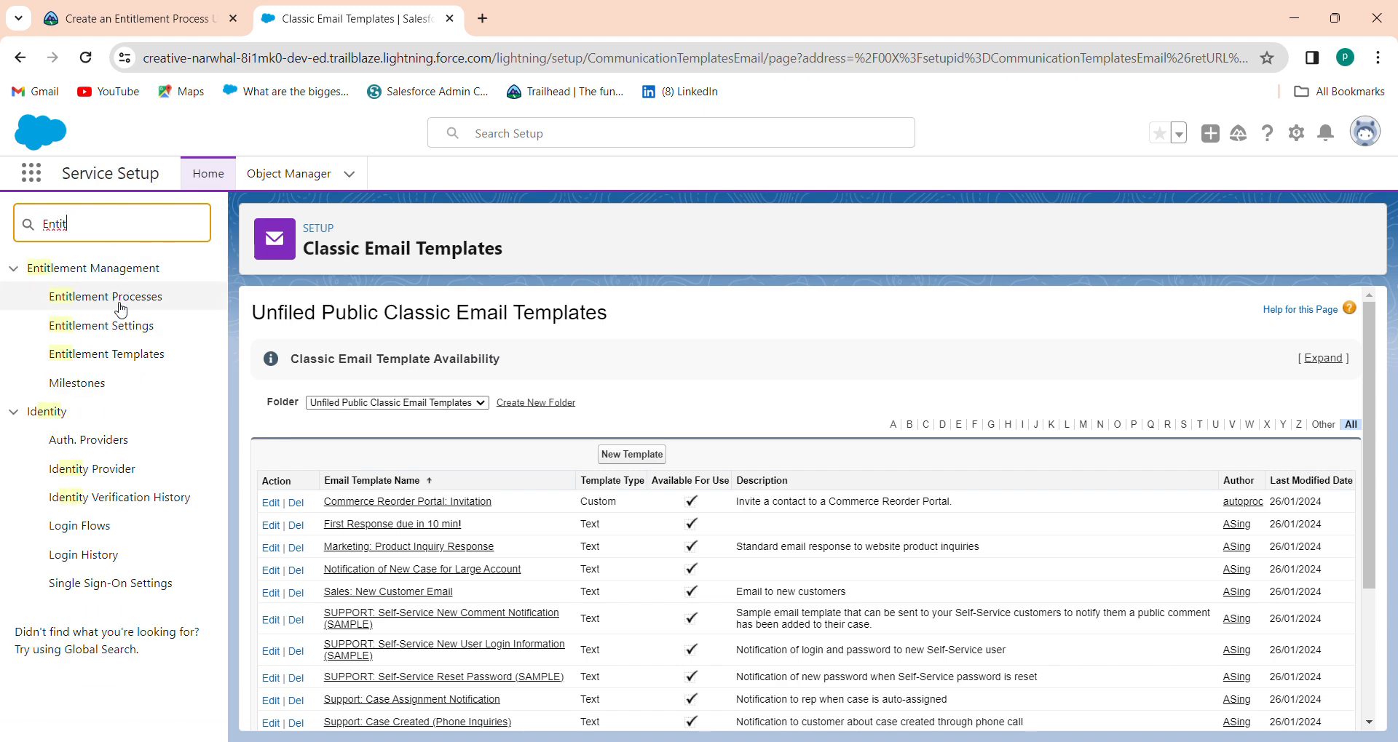
pyautogui.click(120, 305)
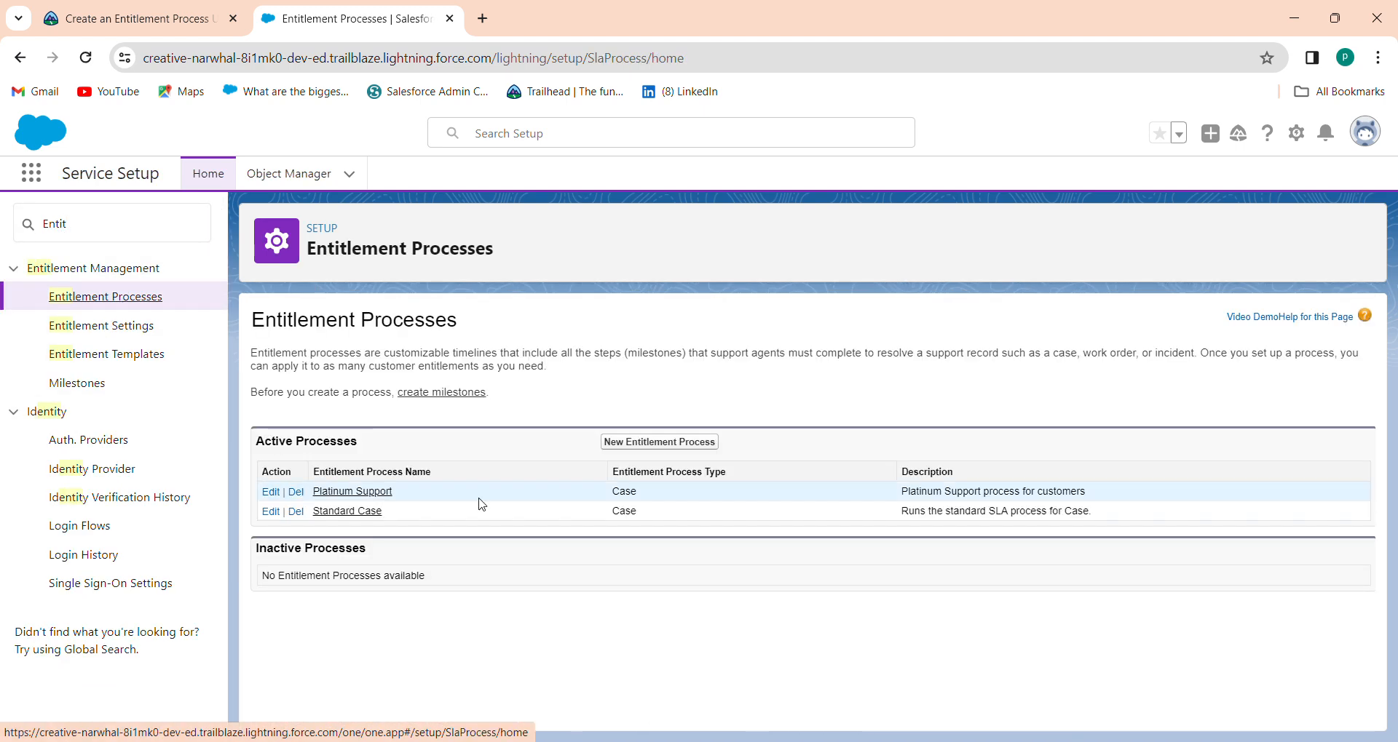
pyautogui.click(367, 493)
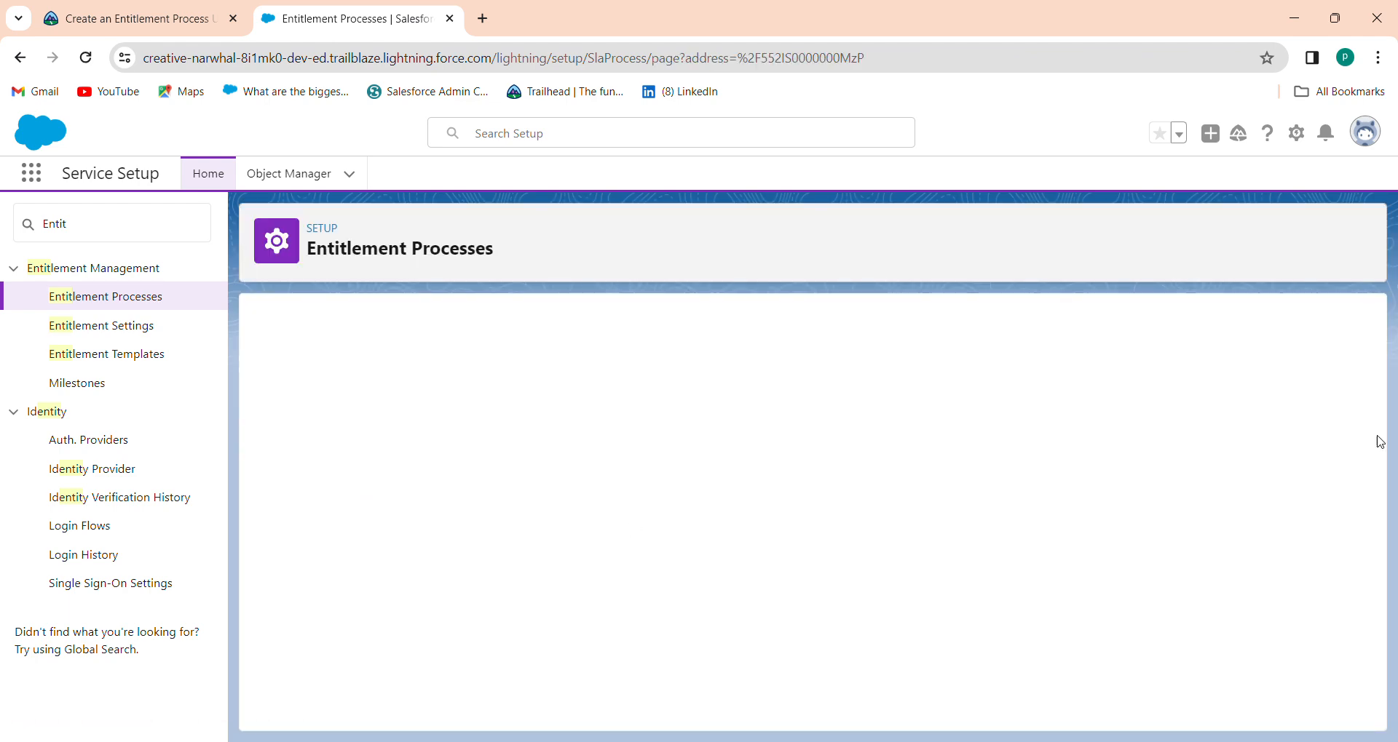
pyautogui.scroll(-3, 1377, 513)
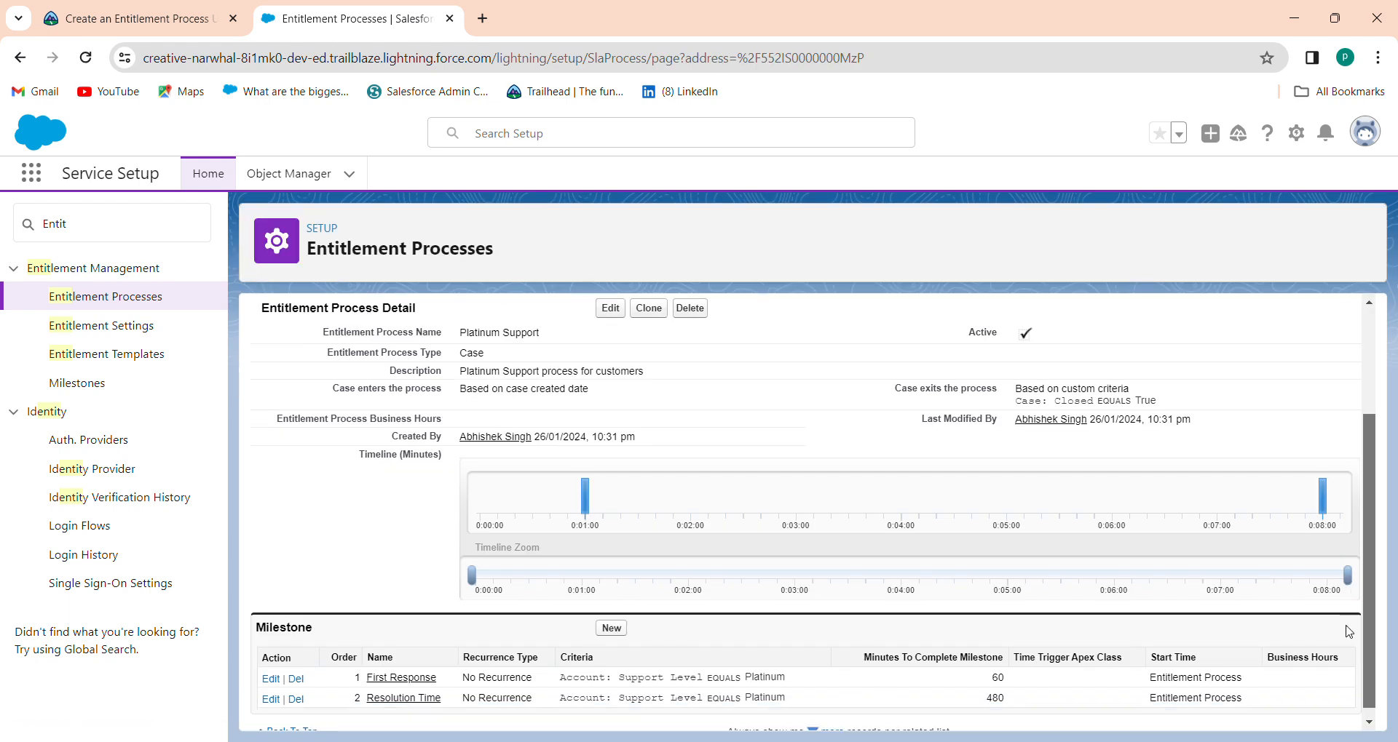
# - Open the First Response milestone of Platinum Support and start a new email alert under its Success Actions
pyautogui.click(402, 687)
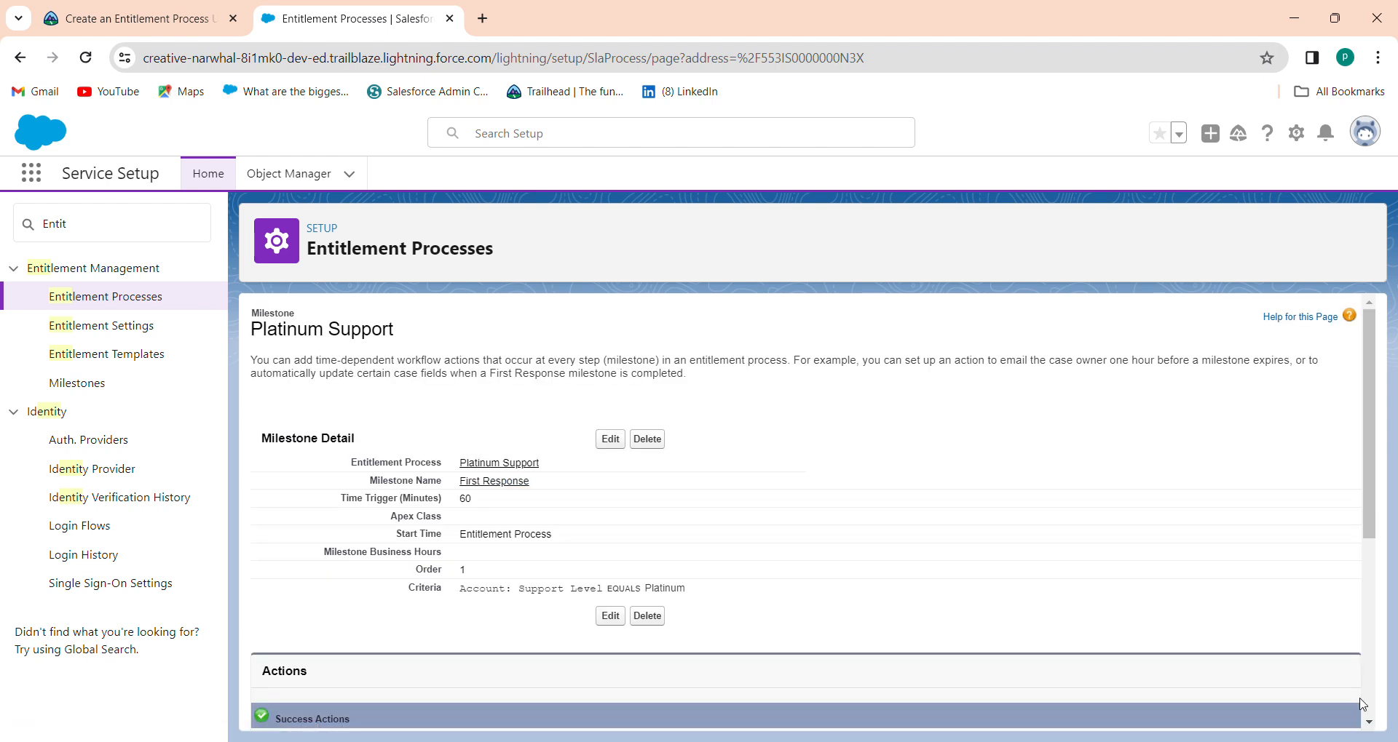
pyautogui.scroll(-5, 1374, 719)
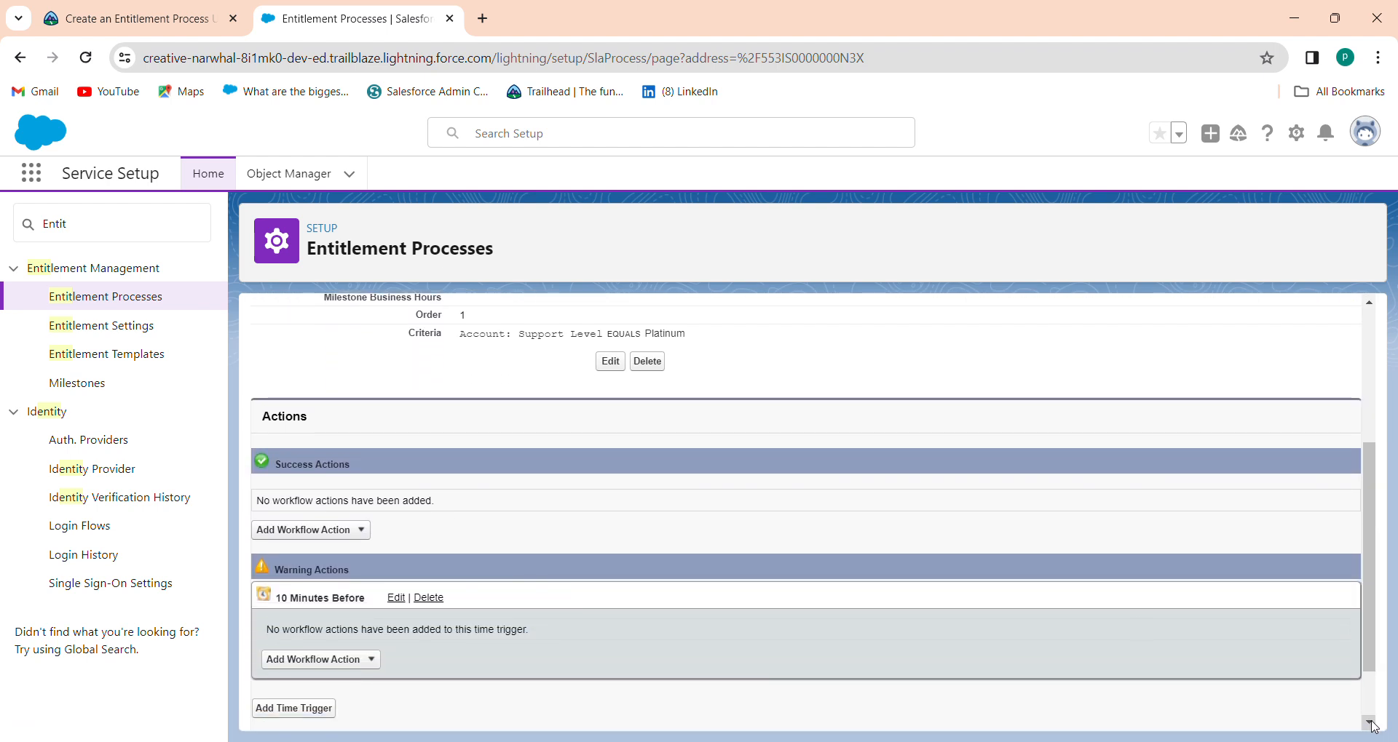
pyautogui.click(359, 531)
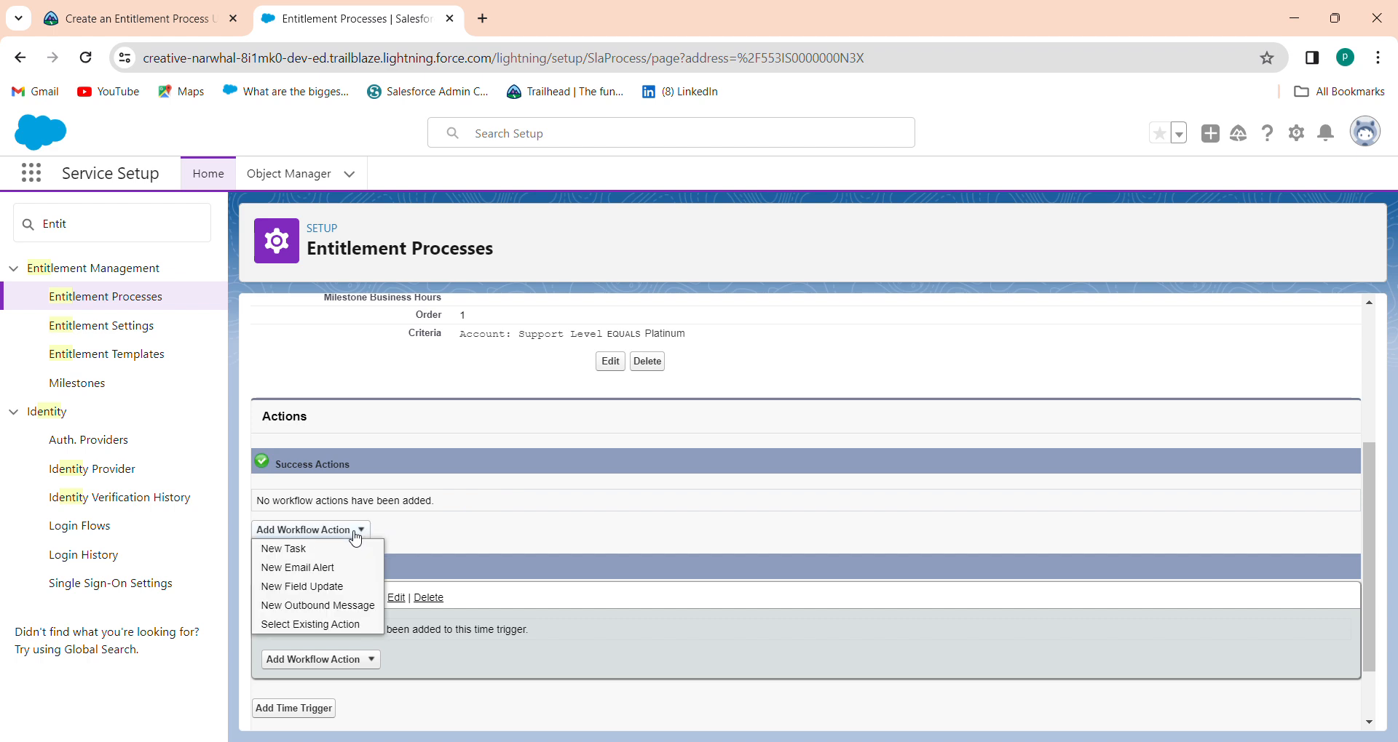
pyautogui.click(298, 568)
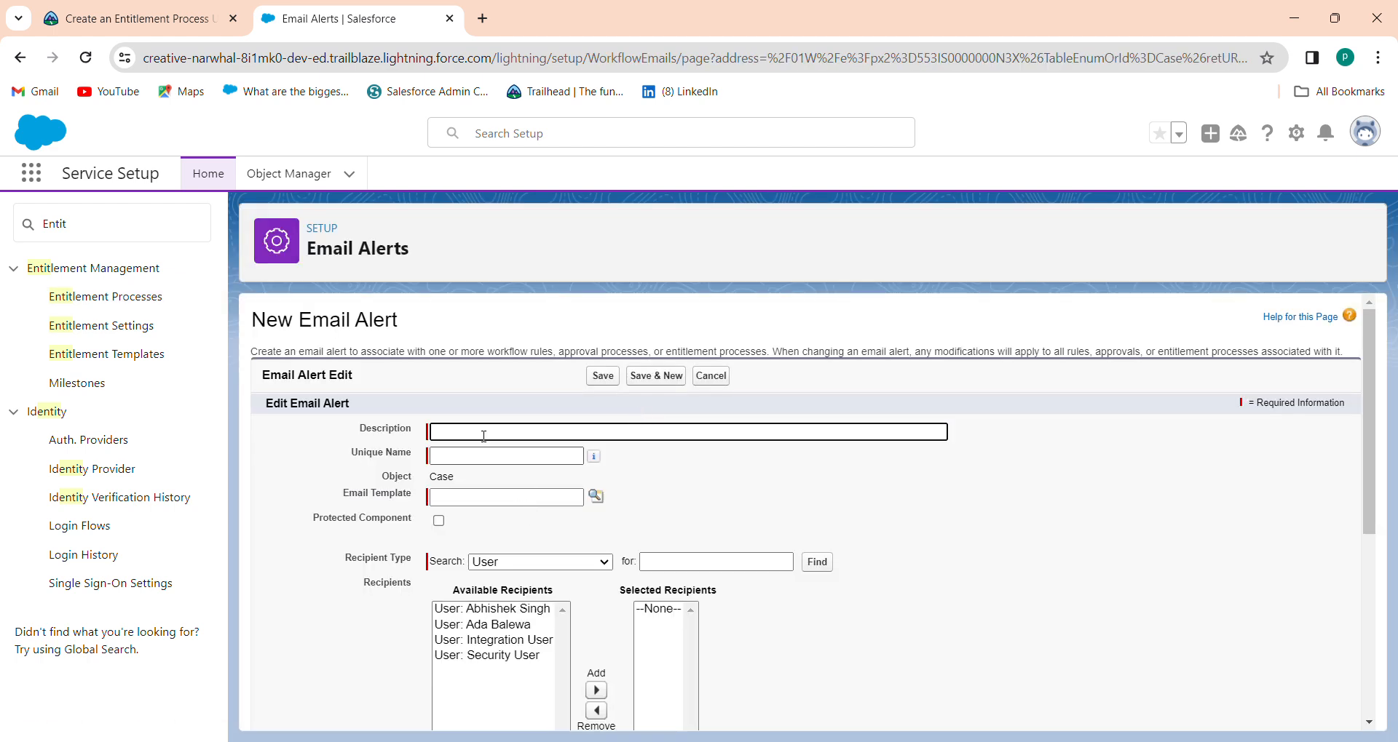
# - Copy the description "First Response due in 10 mins!" from Trailhead into the email alert and choose the "First Response due in 10 min!" email template
pyautogui.click(142, 18)
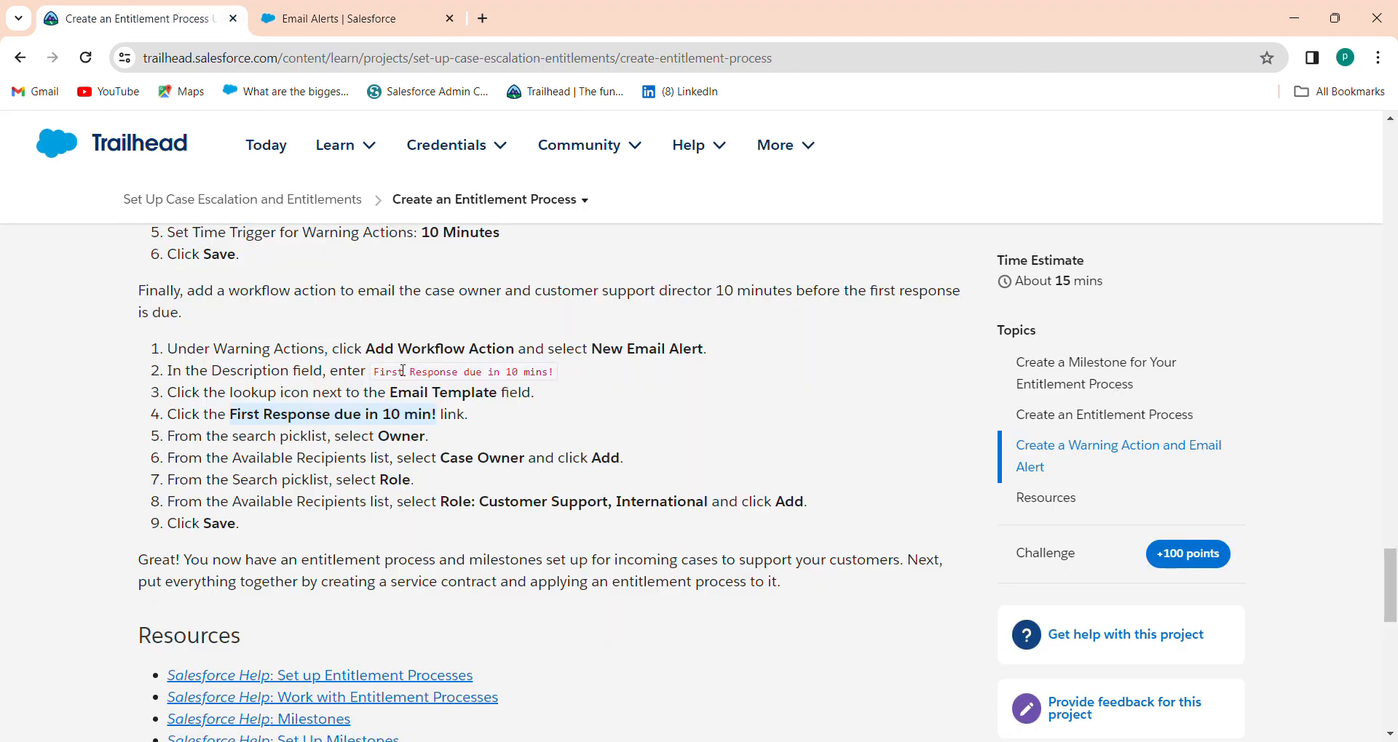
pyautogui.moveTo(380, 374); pyautogui.dragTo(599, 375)
pyautogui.hotkey('ctrl', 'c')
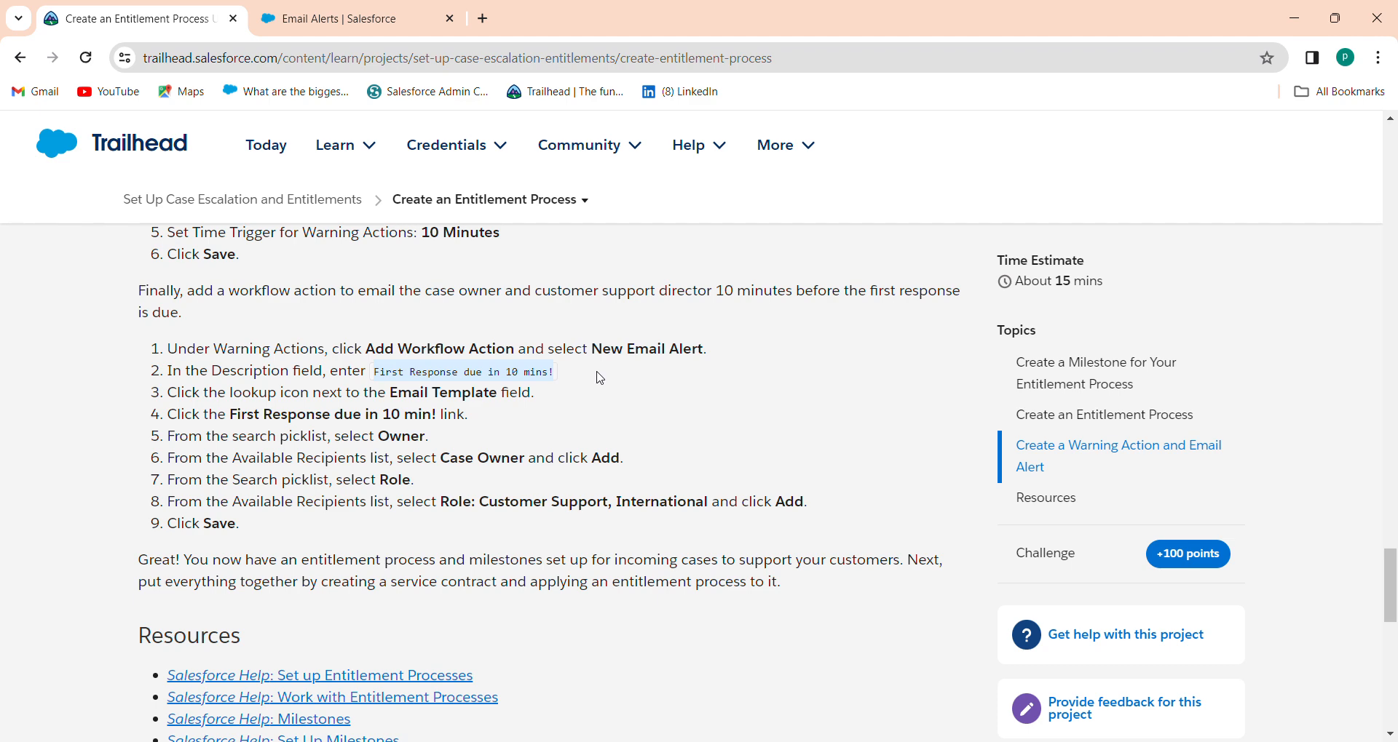
pyautogui.click(306, 10)
pyautogui.hotkey('ctrl', 'v')
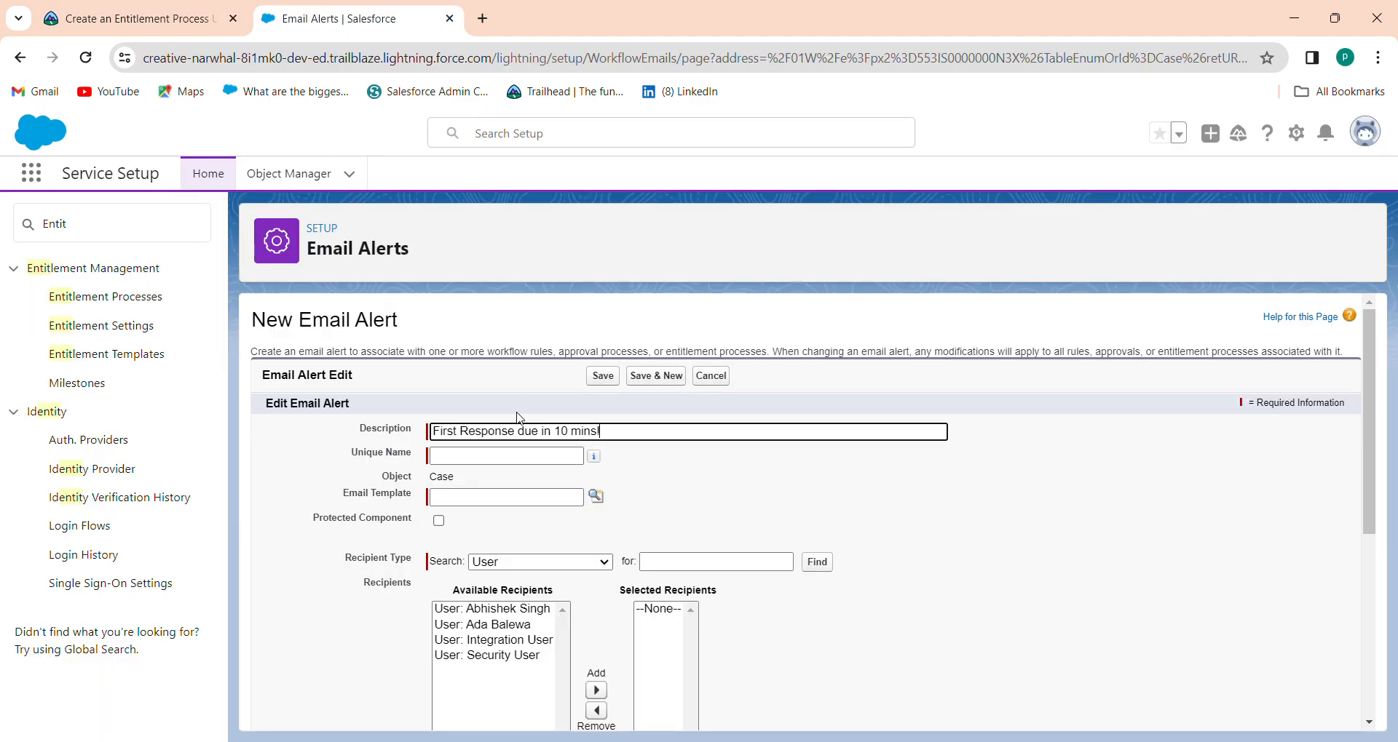
pyautogui.click(553, 456)
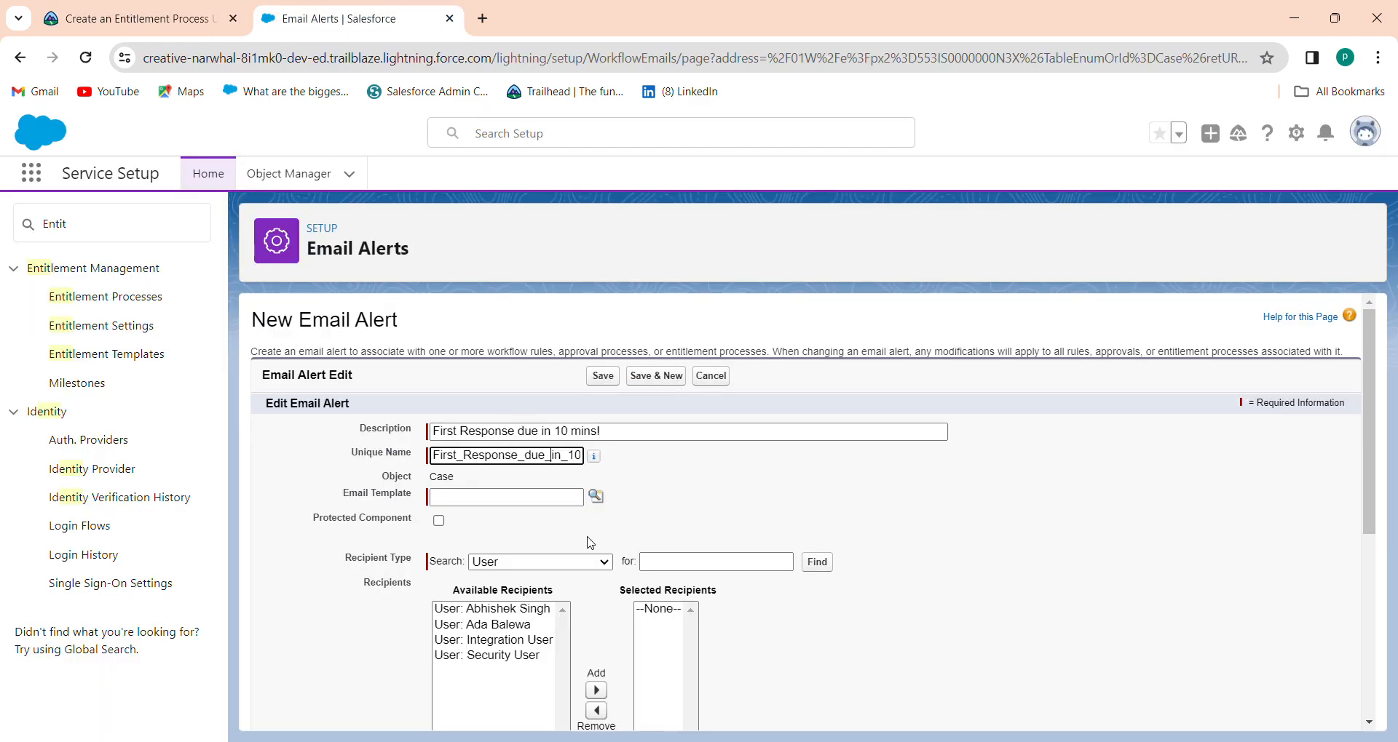
pyautogui.click(596, 496)
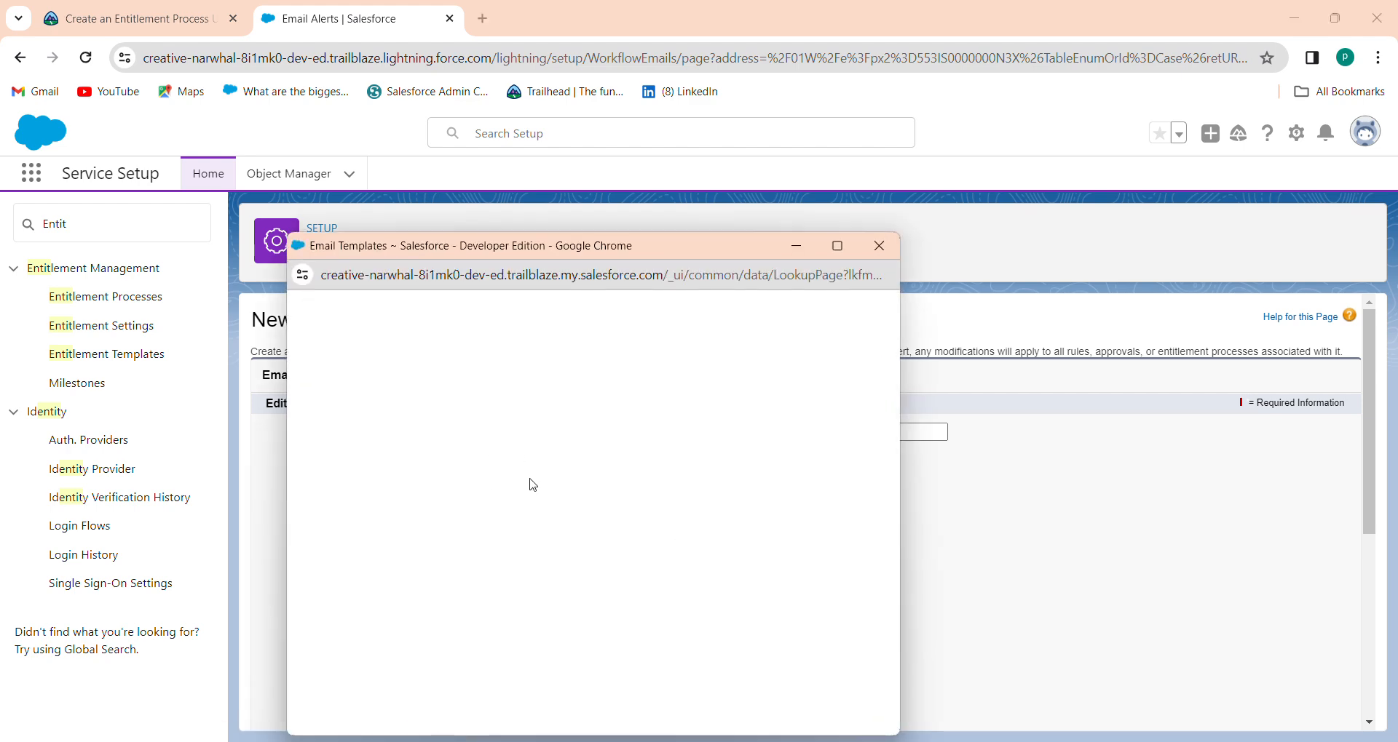
pyautogui.click(403, 501)
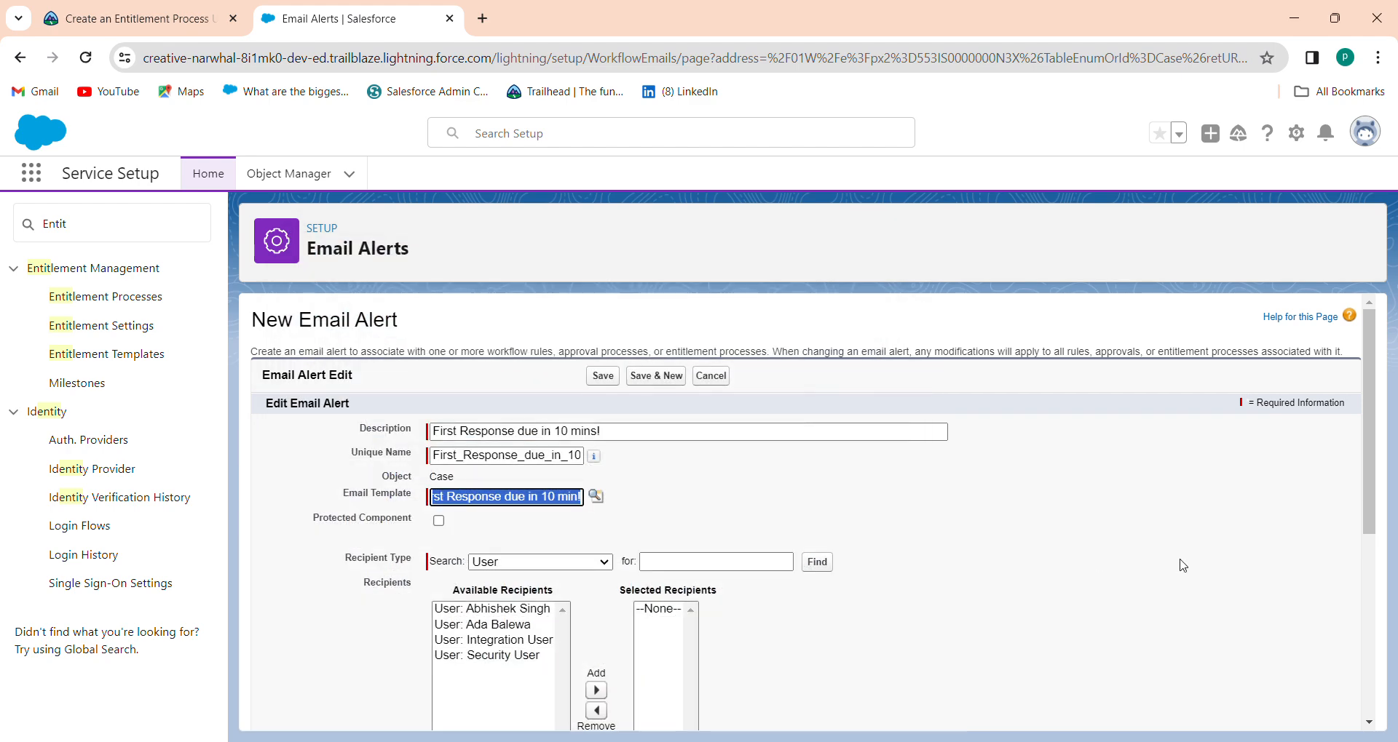
# - Set the email alert's recipient type to Owner, following the Trailhead instructions, and add Case Owner to the selected recipients
pyautogui.moveTo(1369, 509); pyautogui.dragTo(1369, 582)
pyautogui.click(182, 19)
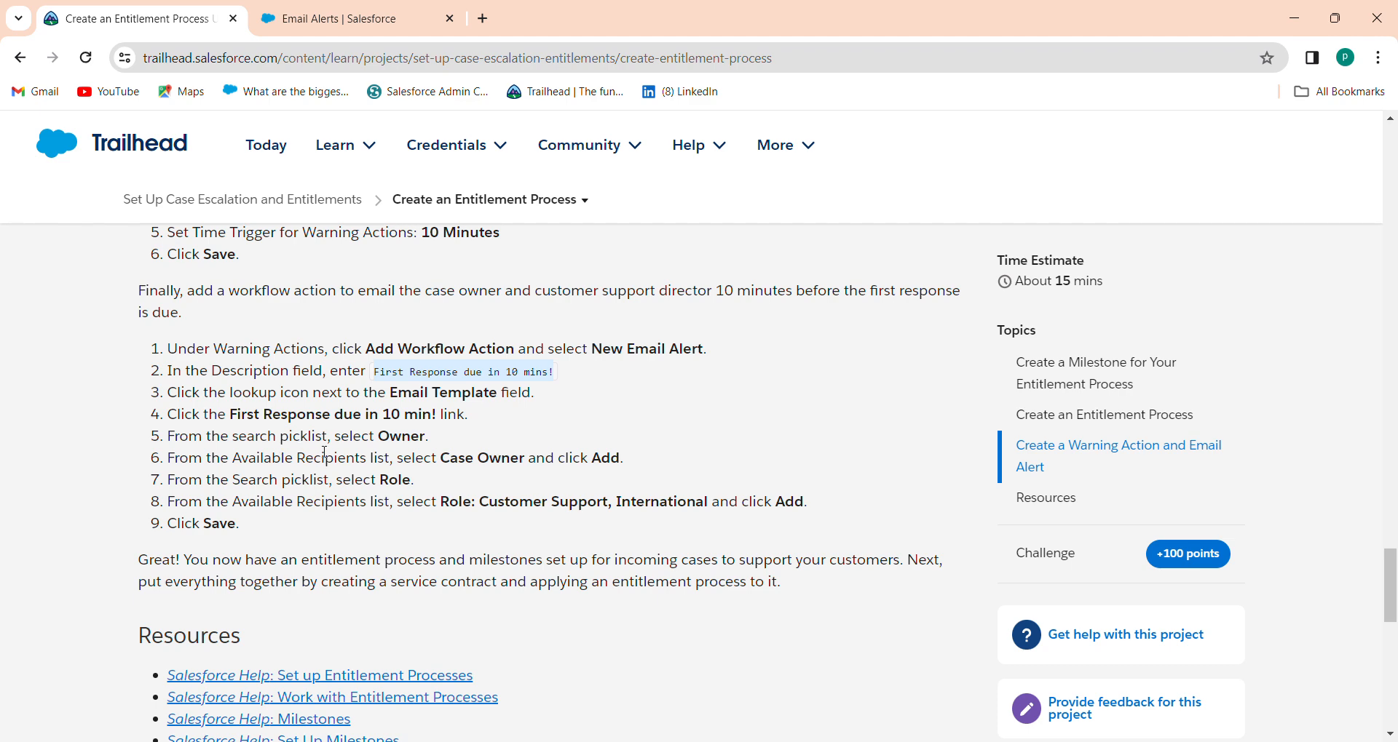
pyautogui.click(317, 16)
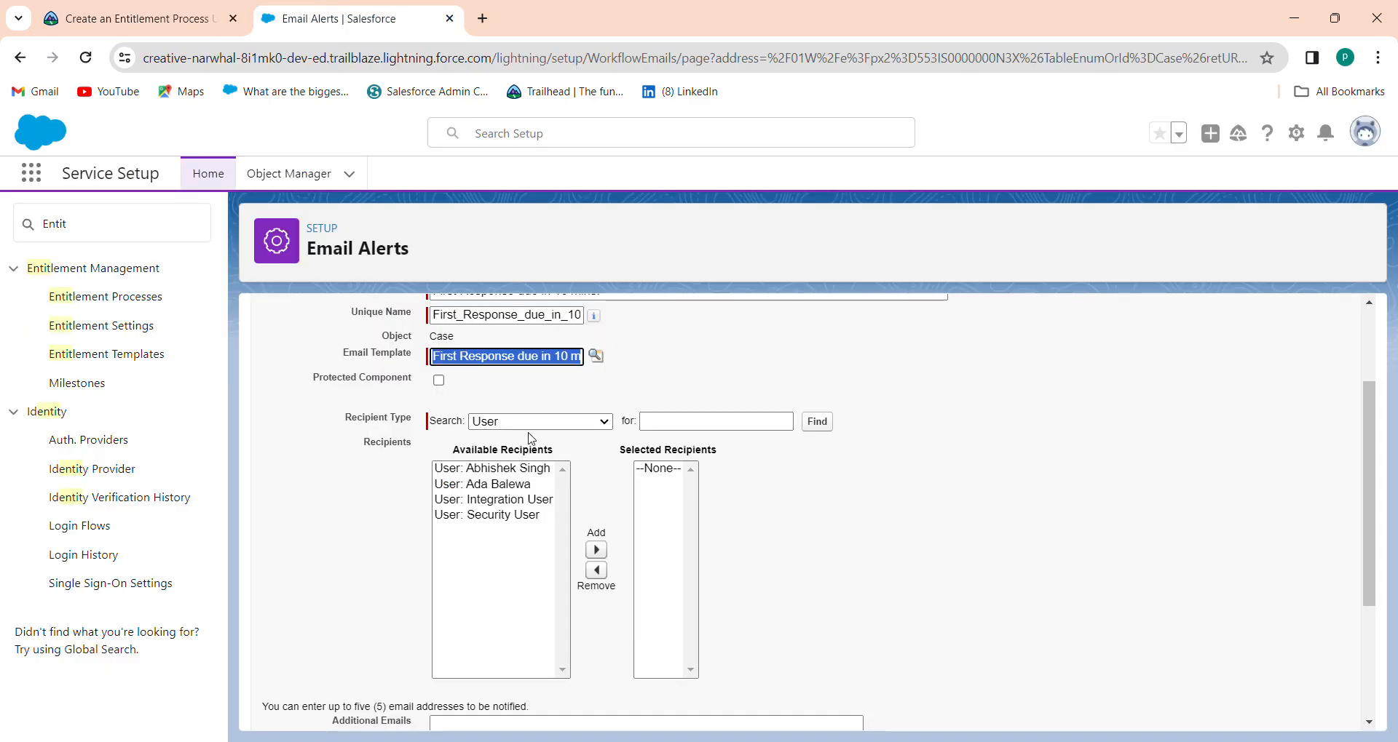
pyautogui.click(548, 425)
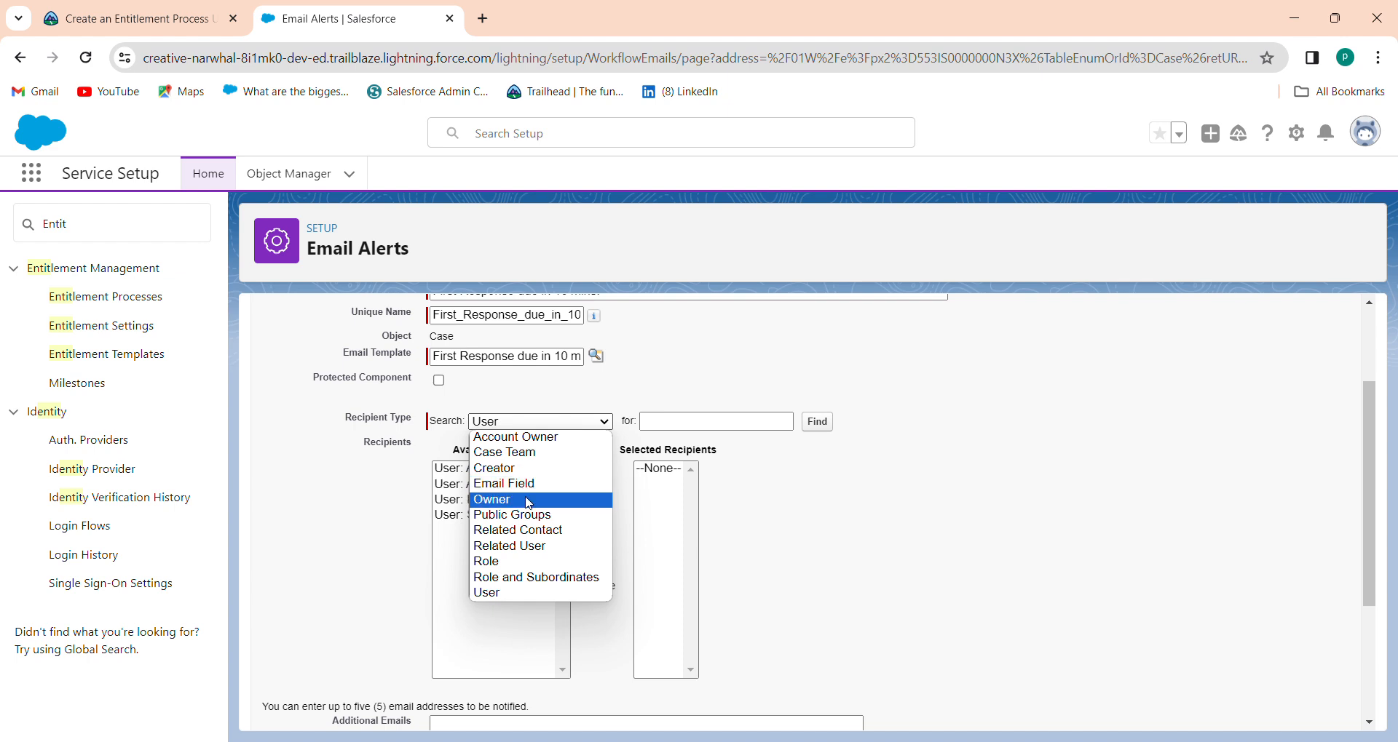
pyautogui.click(528, 501)
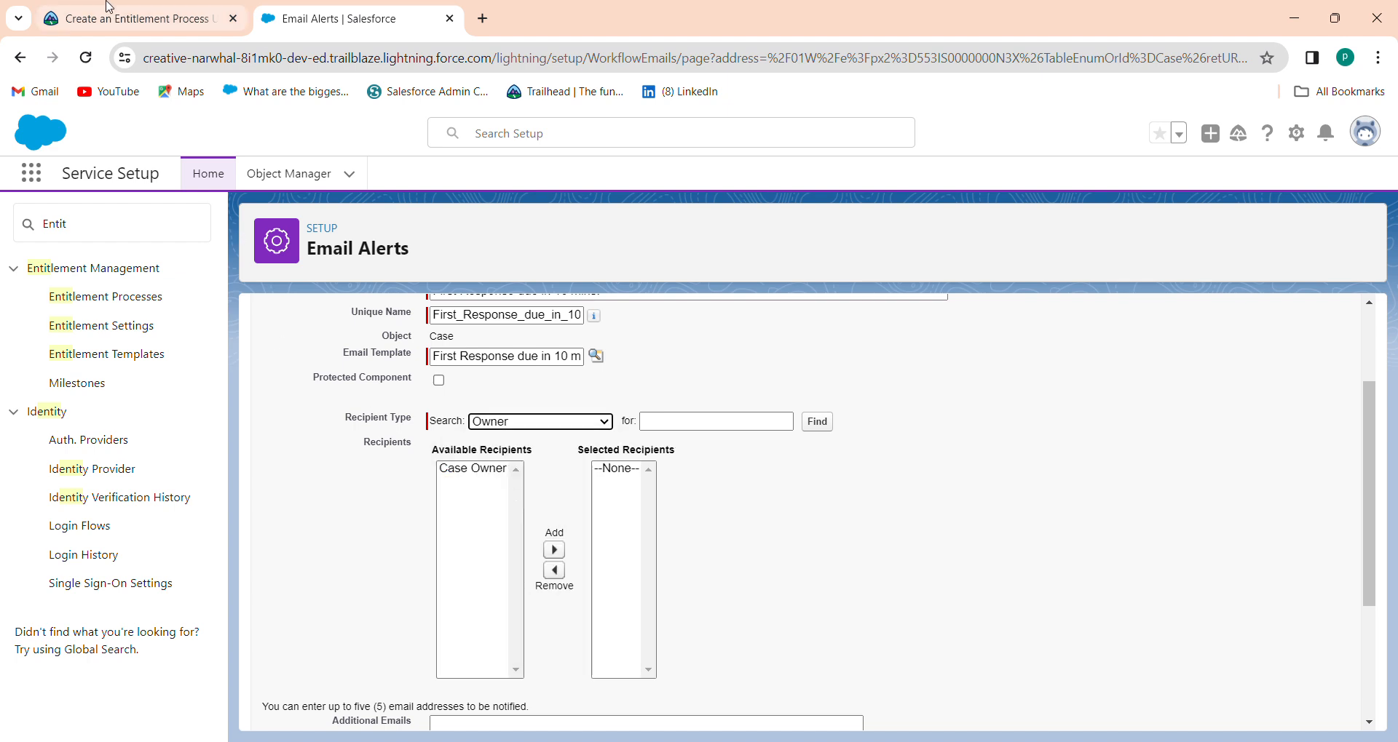
pyautogui.click(109, 11)
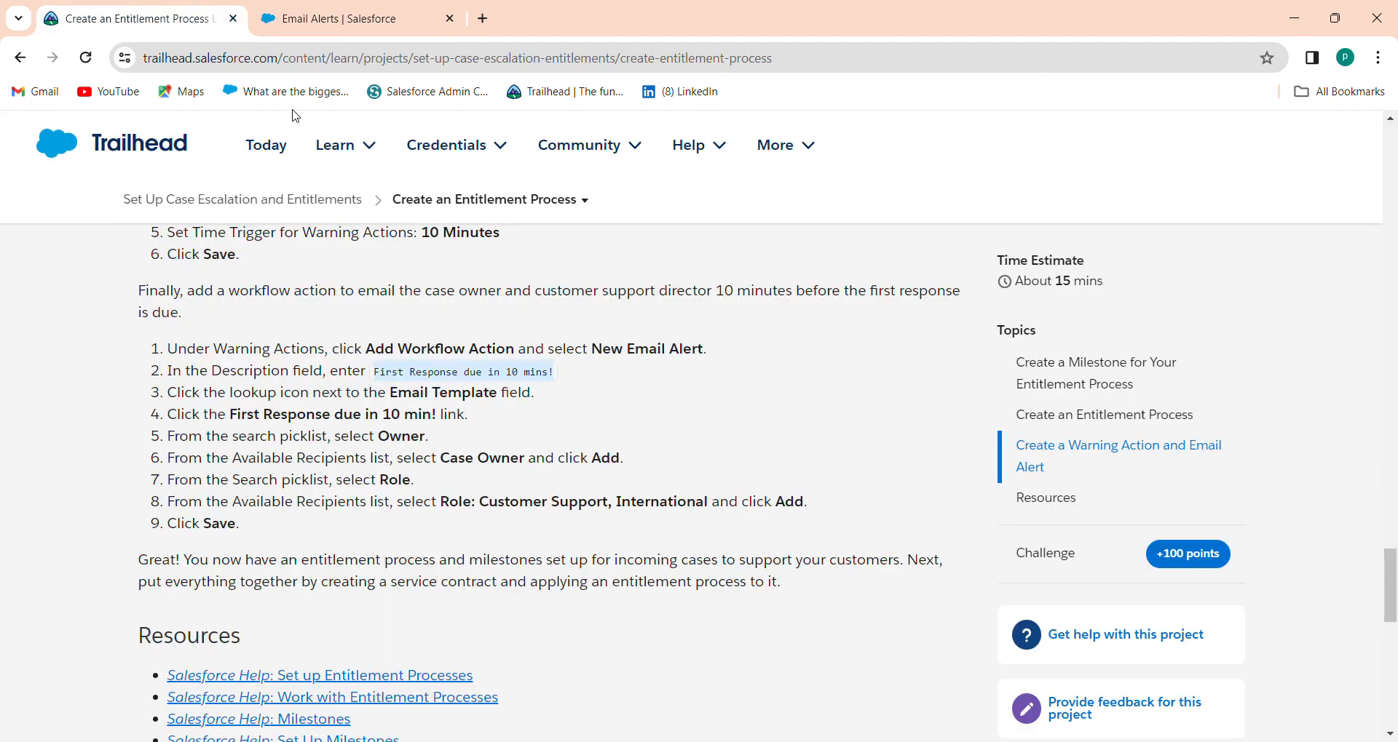
pyautogui.click(334, 15)
pyautogui.click(473, 468)
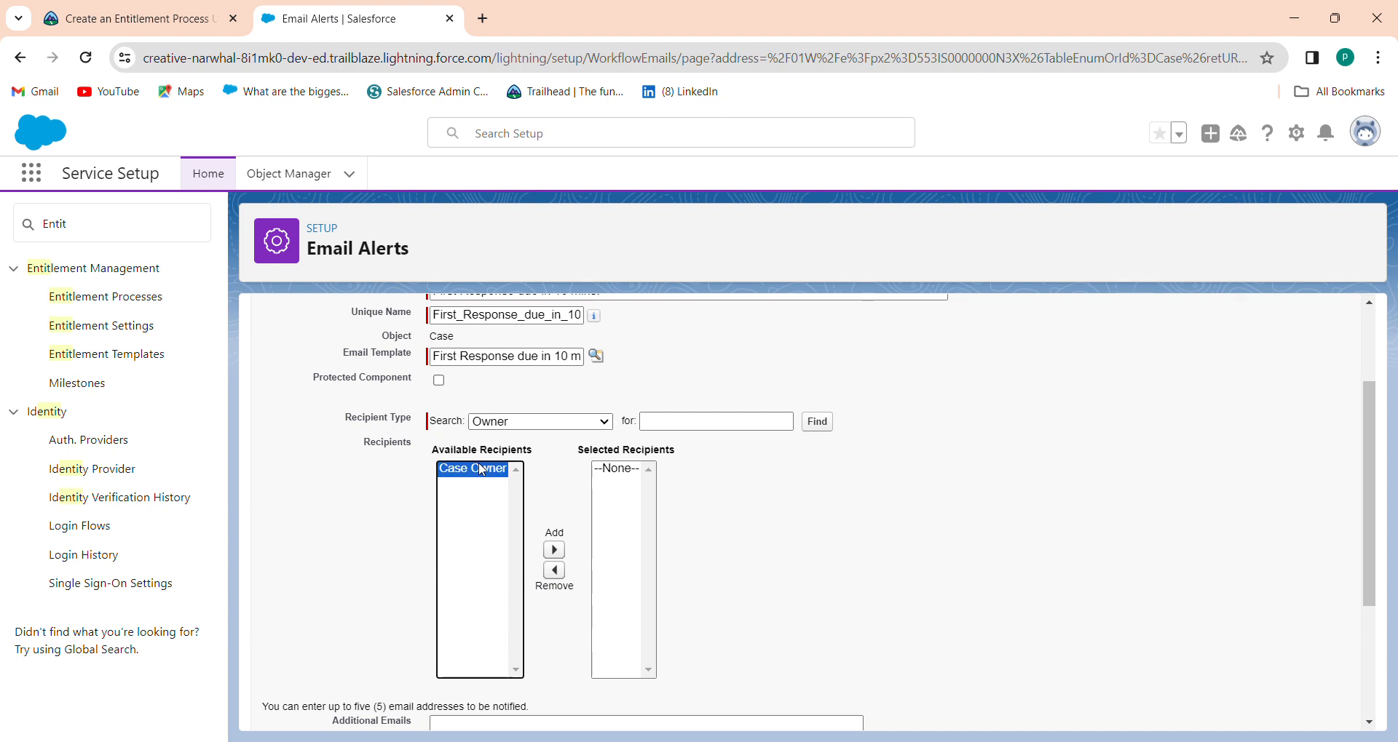
pyautogui.click(554, 553)
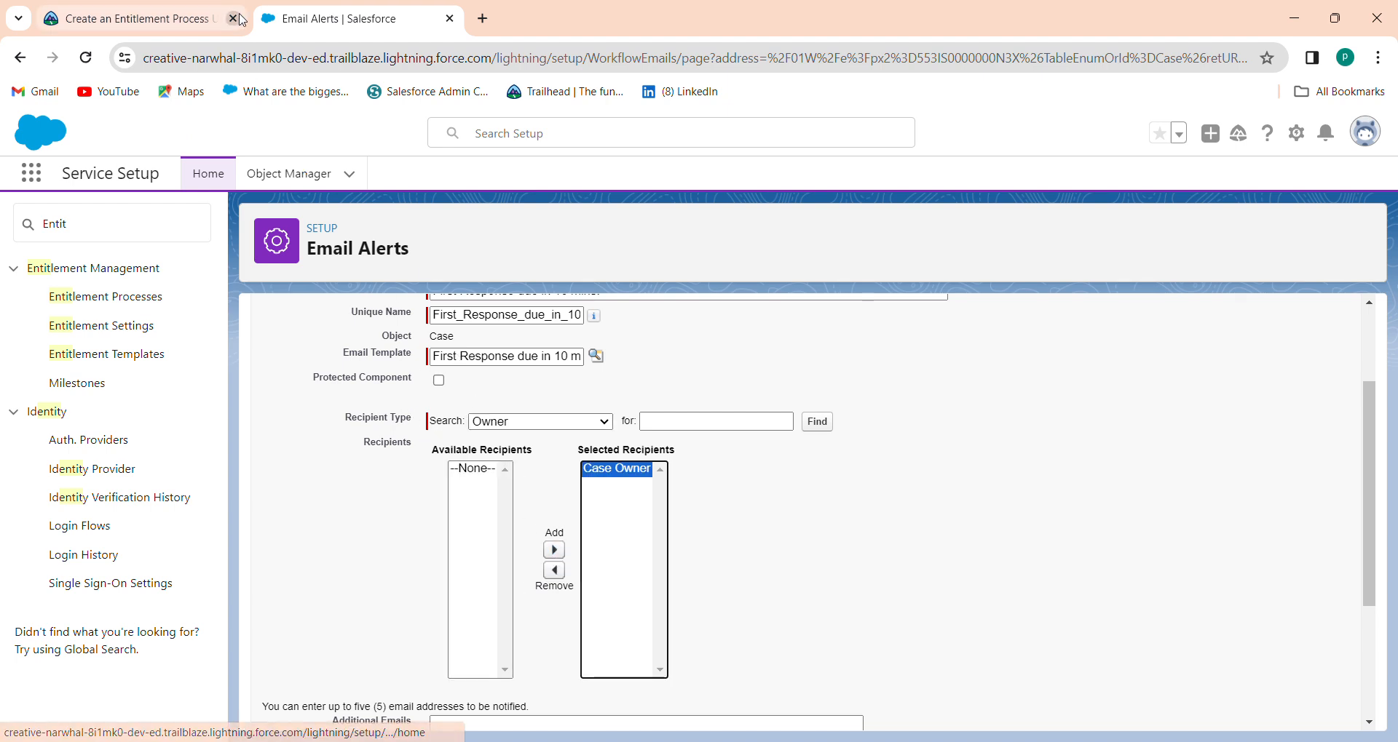
# - Set the recipient type to Role and add "Role: Customer Support, International" to the email alert's selected recipients
pyautogui.click(116, 18)
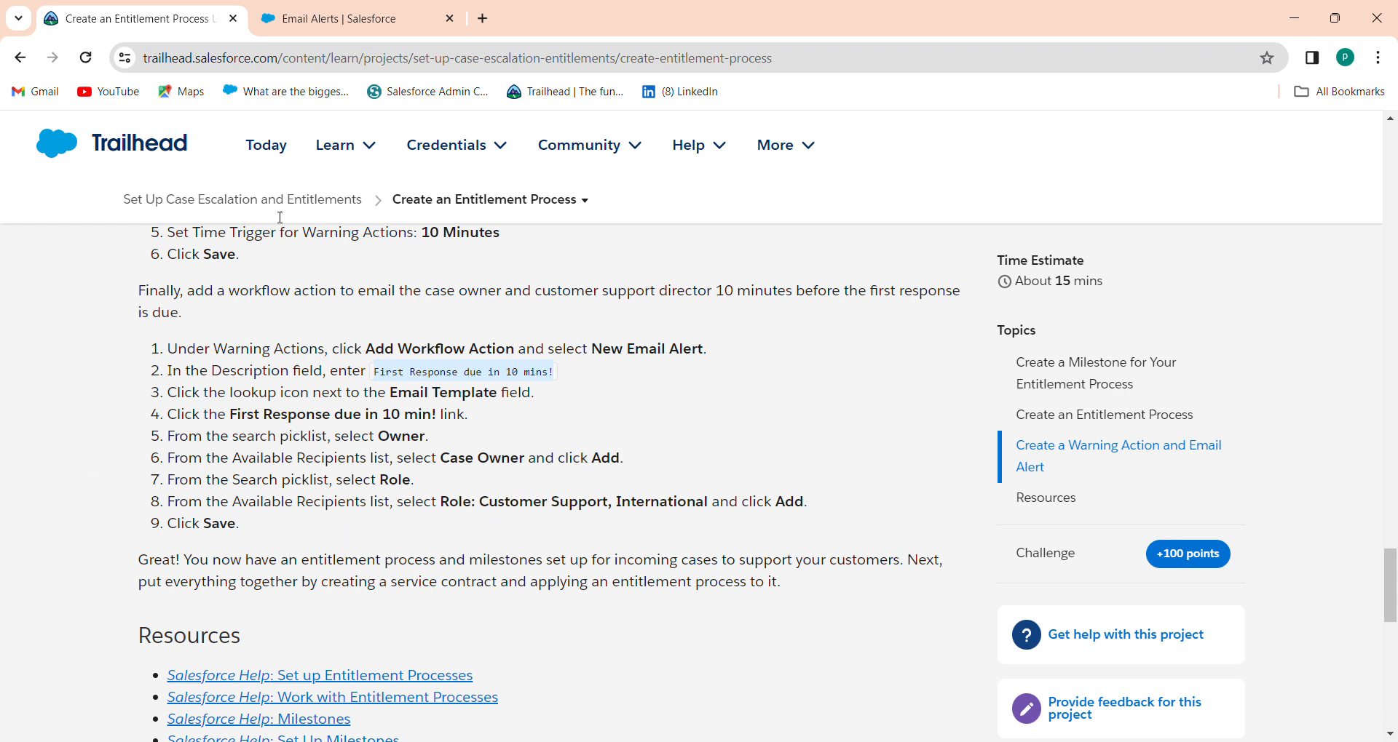
pyautogui.click(340, 14)
pyautogui.click(512, 427)
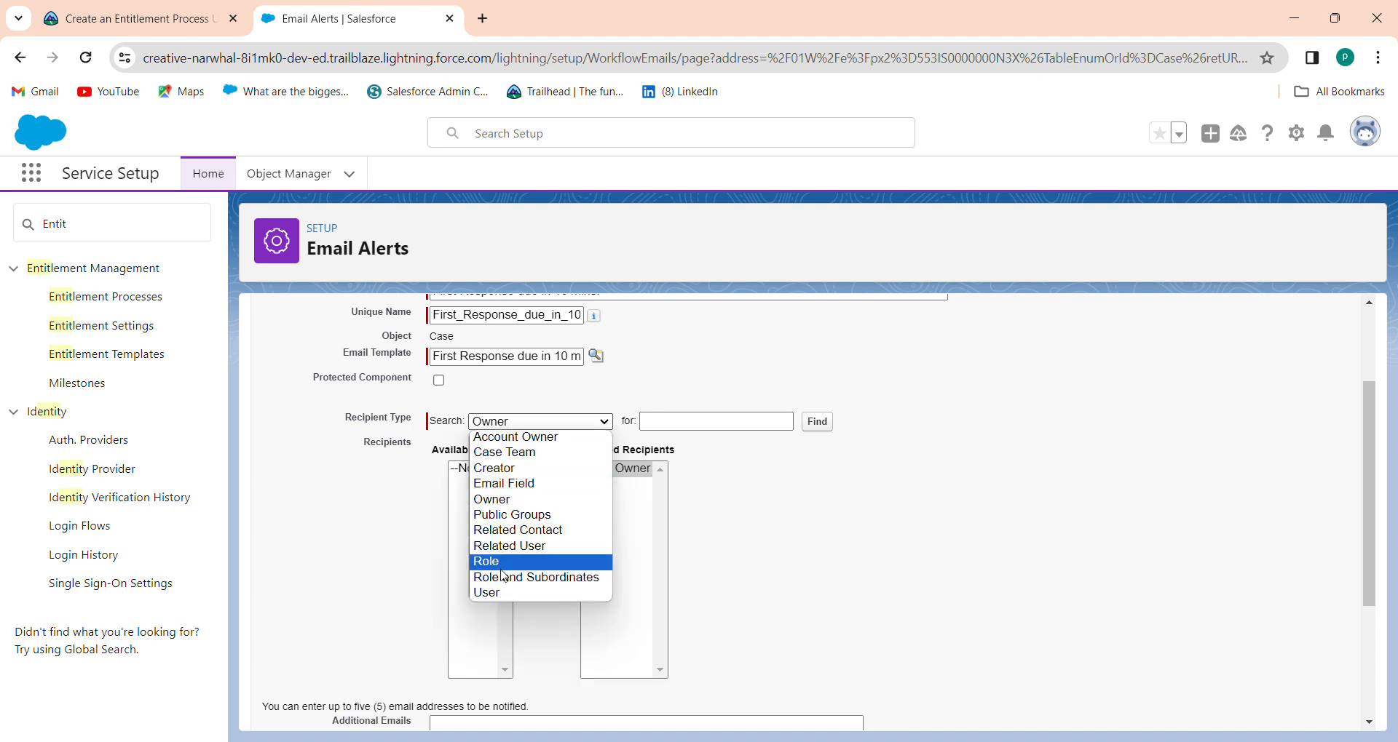
pyautogui.click(502, 569)
pyautogui.click(169, 28)
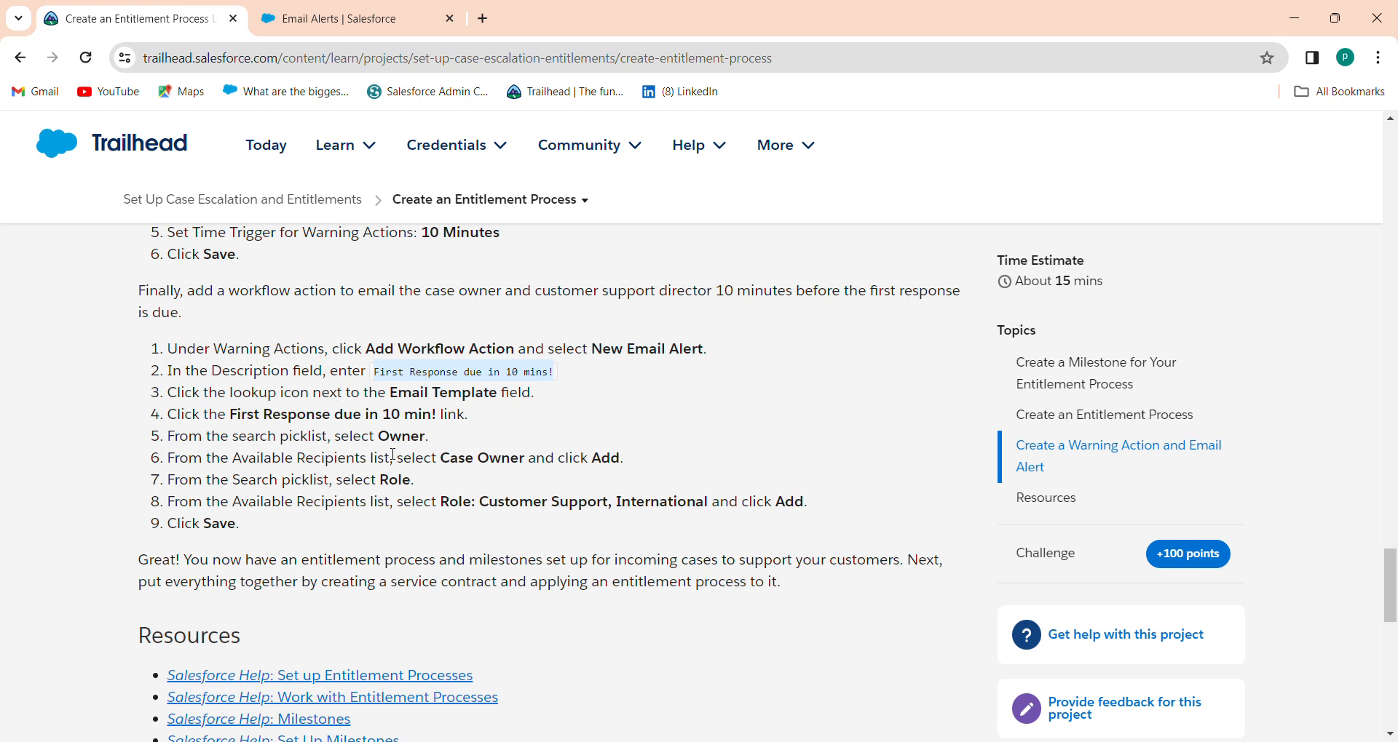
pyautogui.click(335, 18)
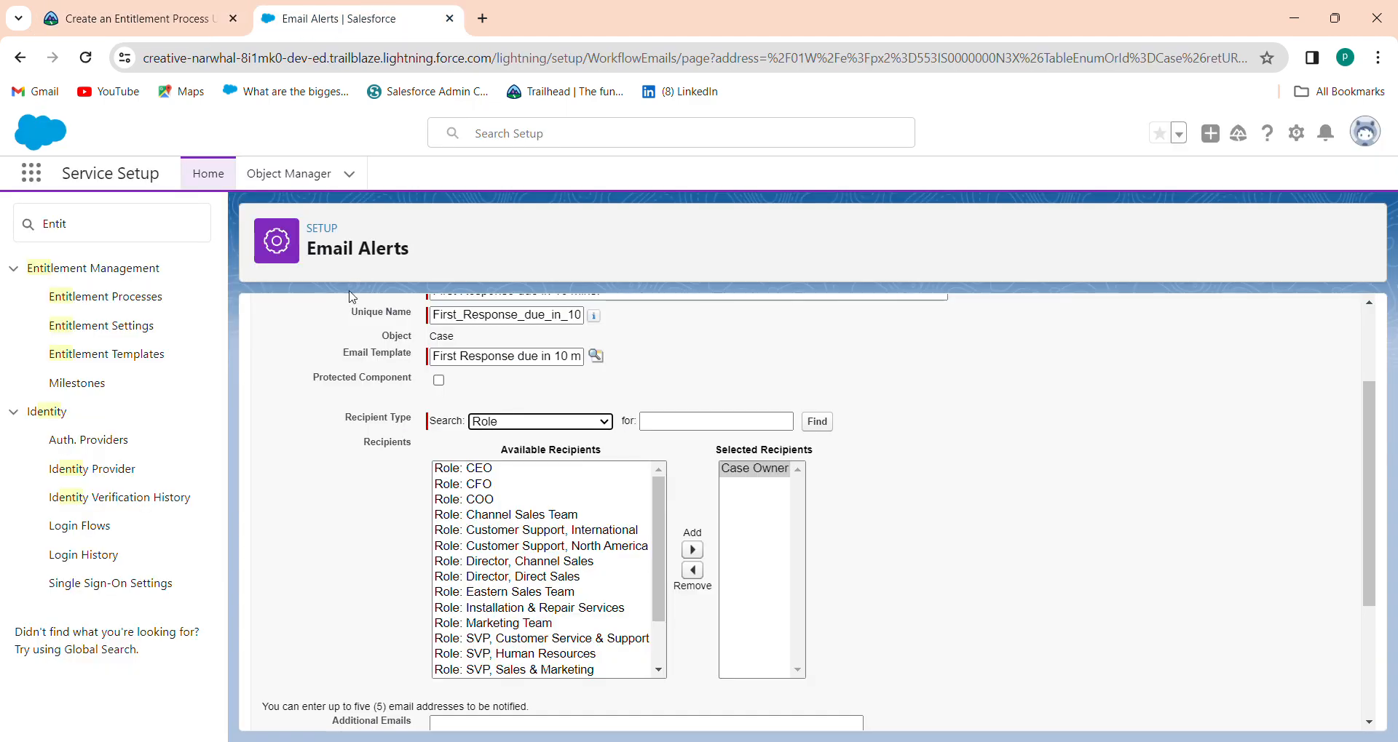
pyautogui.moveTo(658, 571)
pyautogui.mouseDown()
pyautogui.moveTo(653, 640)
pyautogui.moveTo(658, 579)
pyautogui.mouseUp()
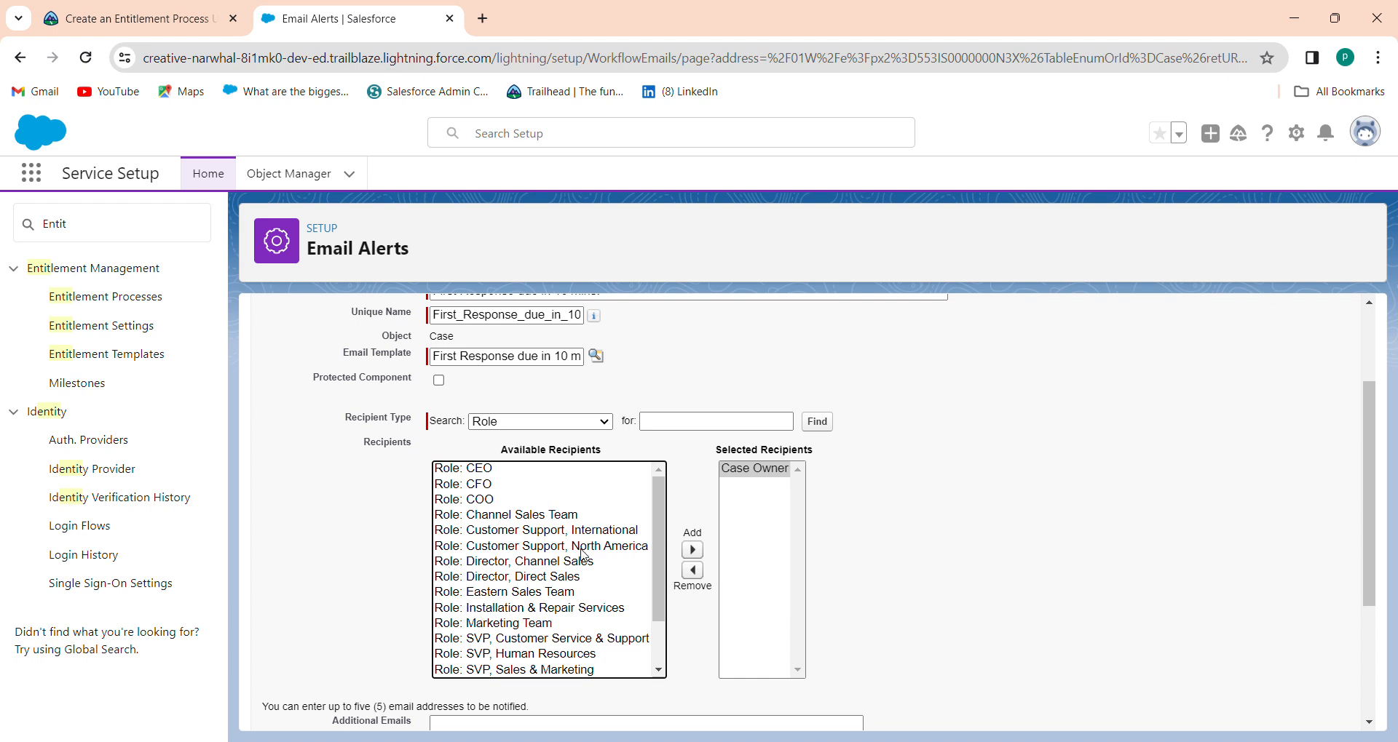
pyautogui.click(565, 534)
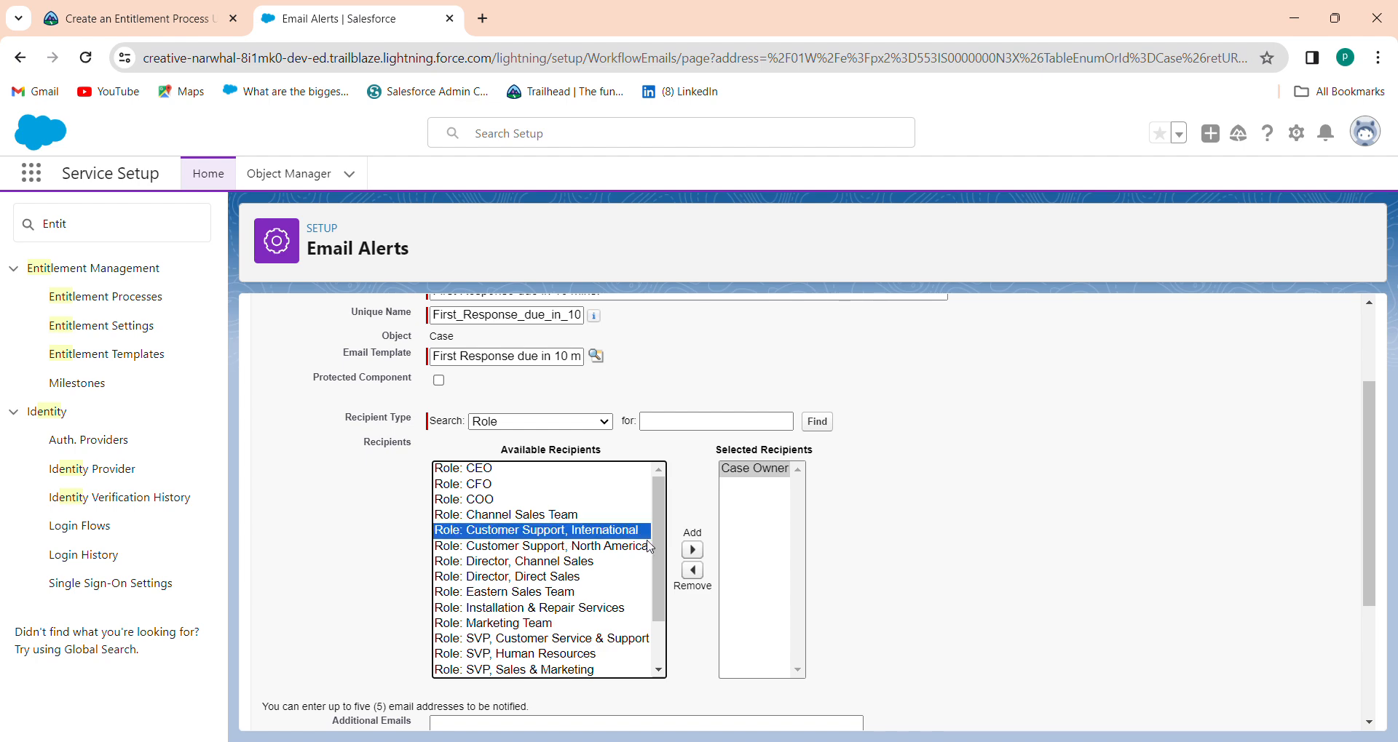
pyautogui.click(692, 550)
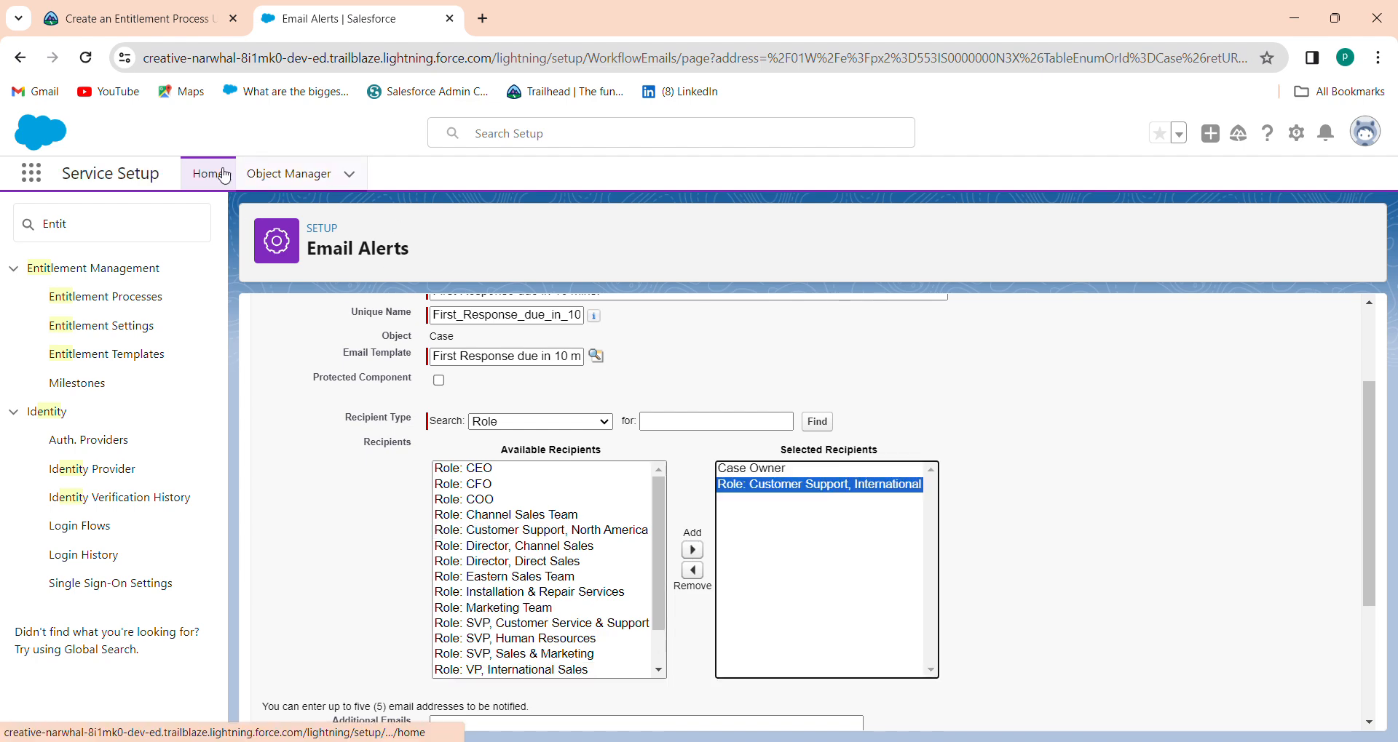
# - Check the remaining Trailhead instructions and save the new email alert
pyautogui.click(164, 16)
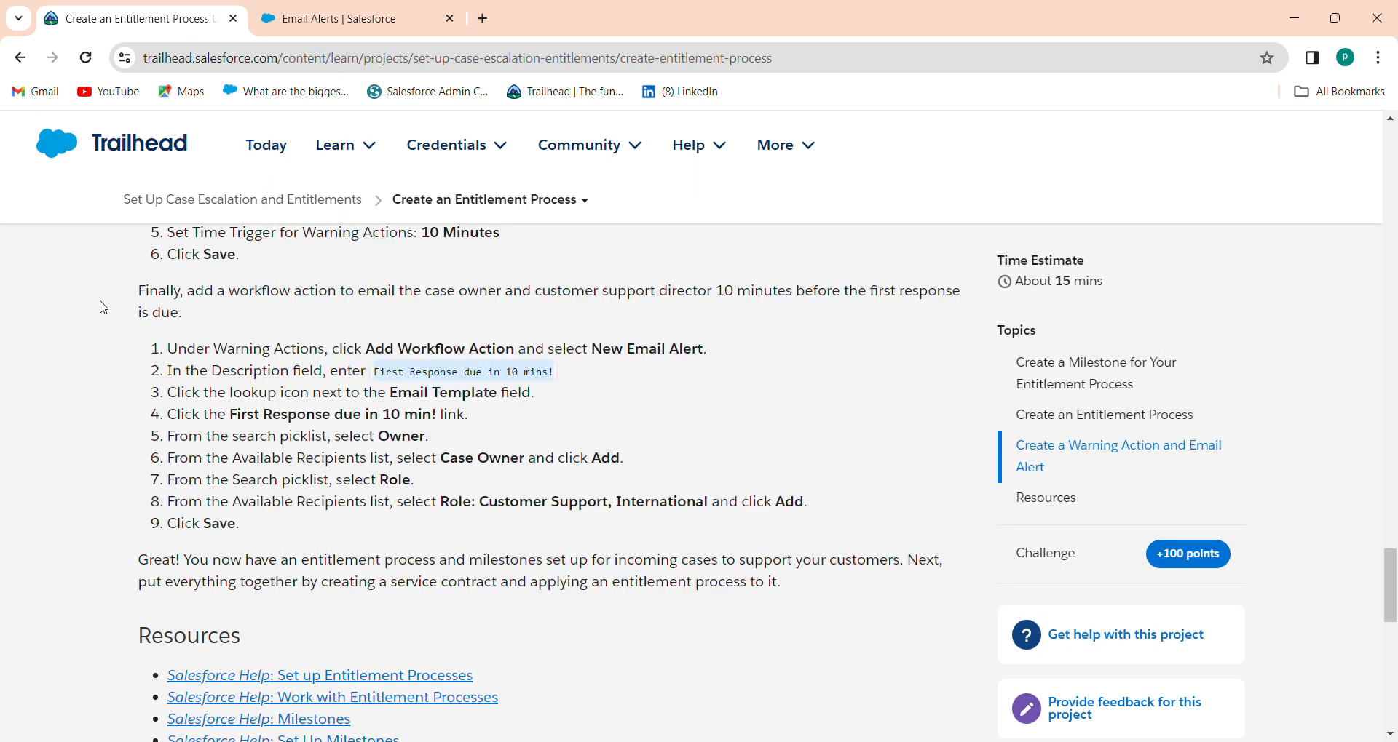
pyautogui.click(329, 18)
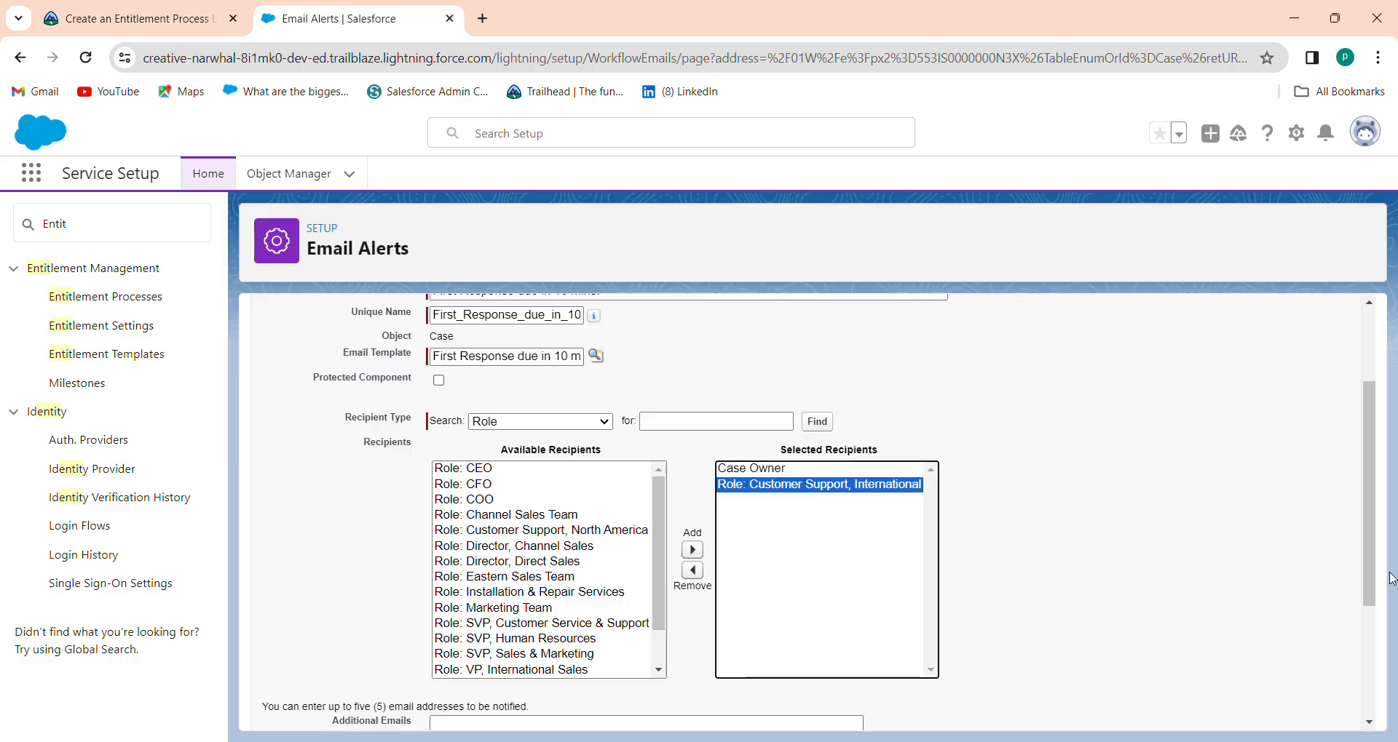
pyautogui.scroll(-3, 1368, 576)
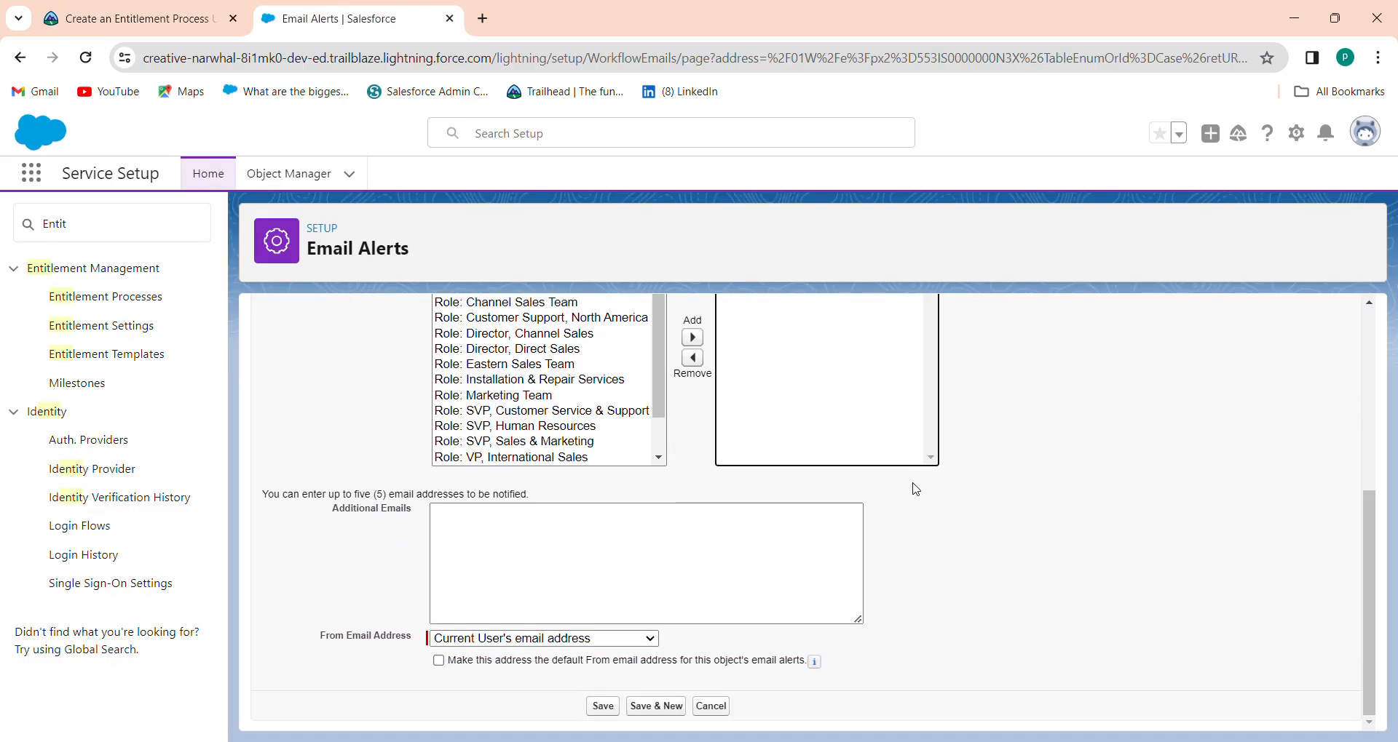
pyautogui.click(121, 16)
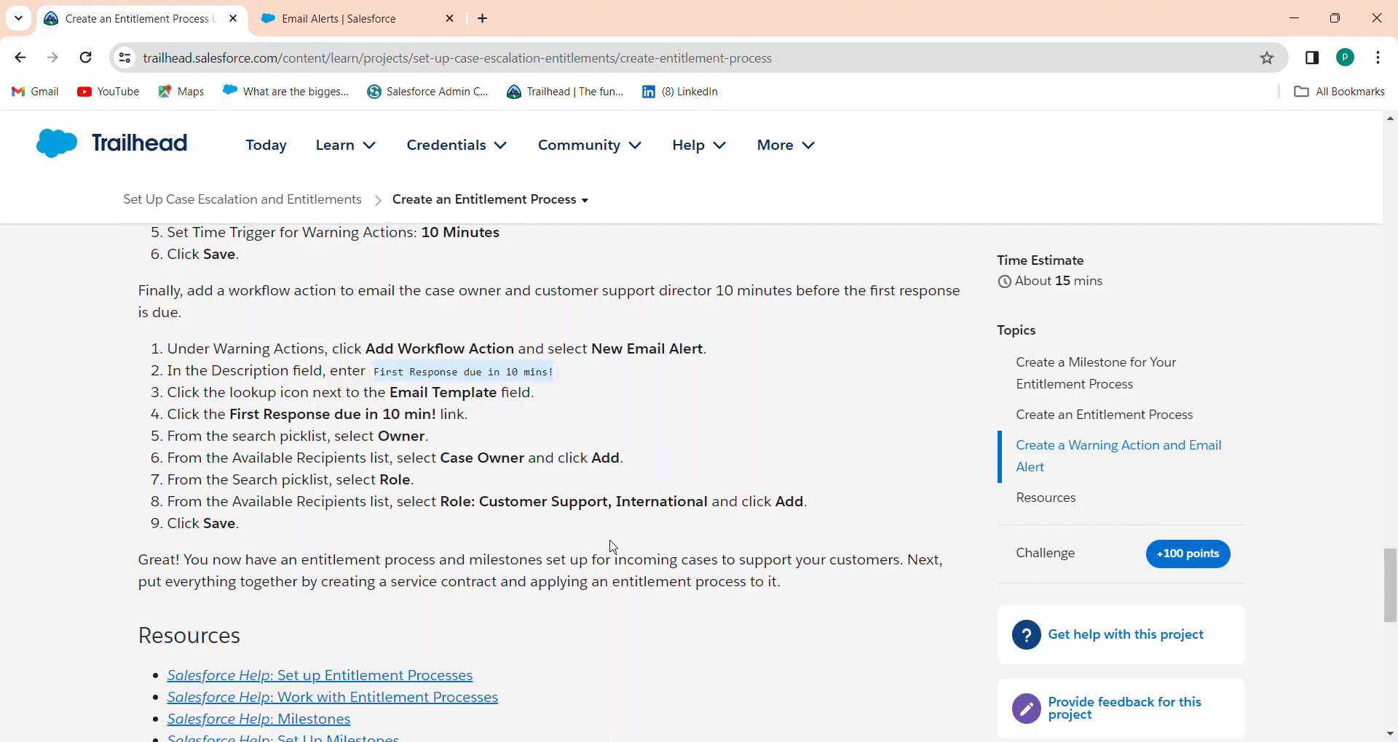
pyautogui.scroll(-6, 1291, 500)
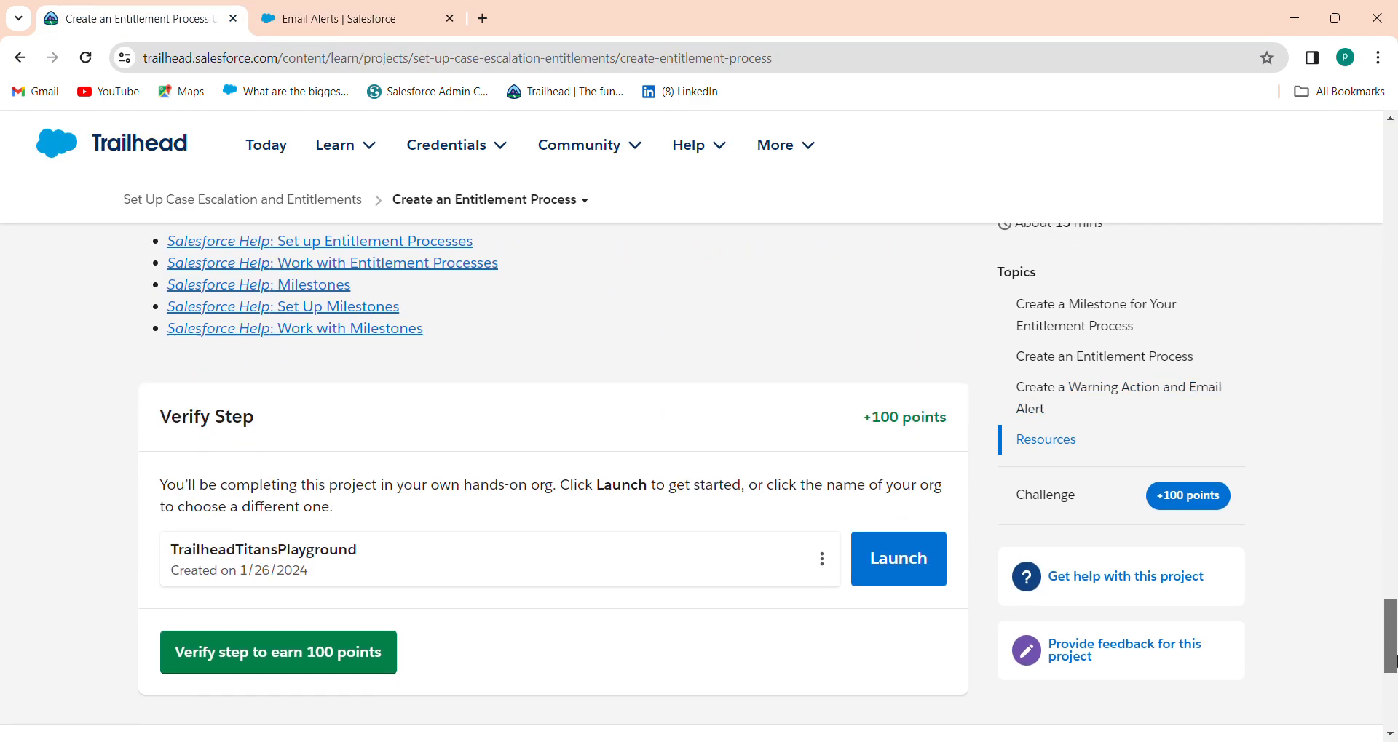
pyautogui.click(276, 11)
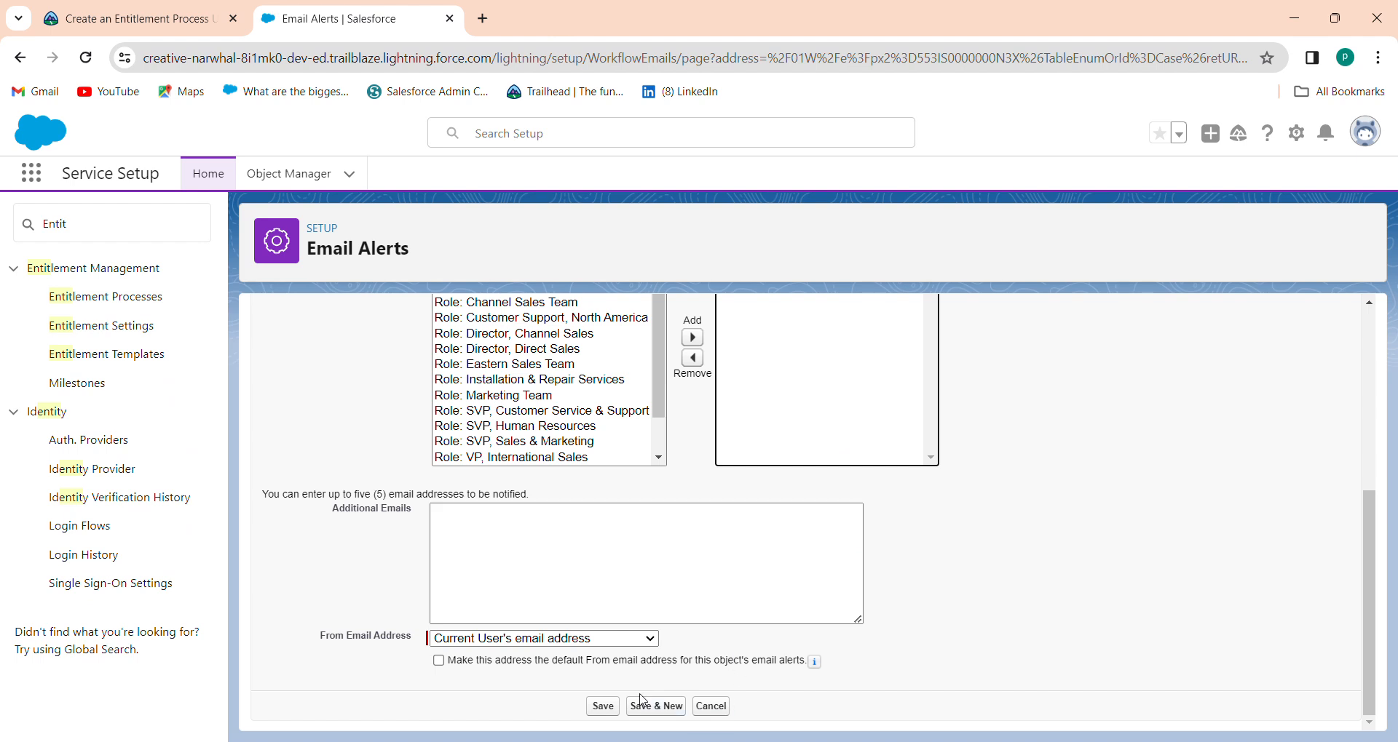
pyautogui.click(602, 706)
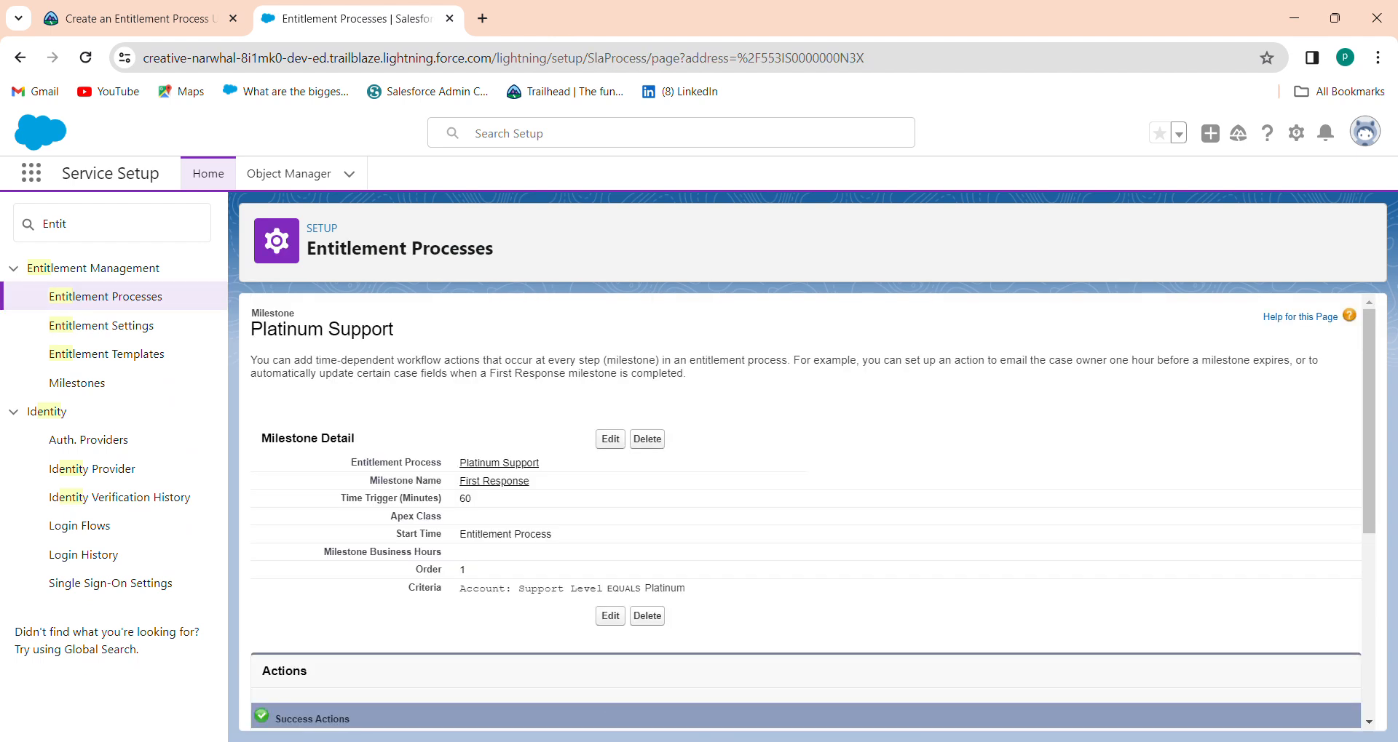
# - Switch to Trailhead and verify the "Create an Entitlement Process" step to earn 100 points
pyautogui.click(114, 8)
pyautogui.click(298, 620)
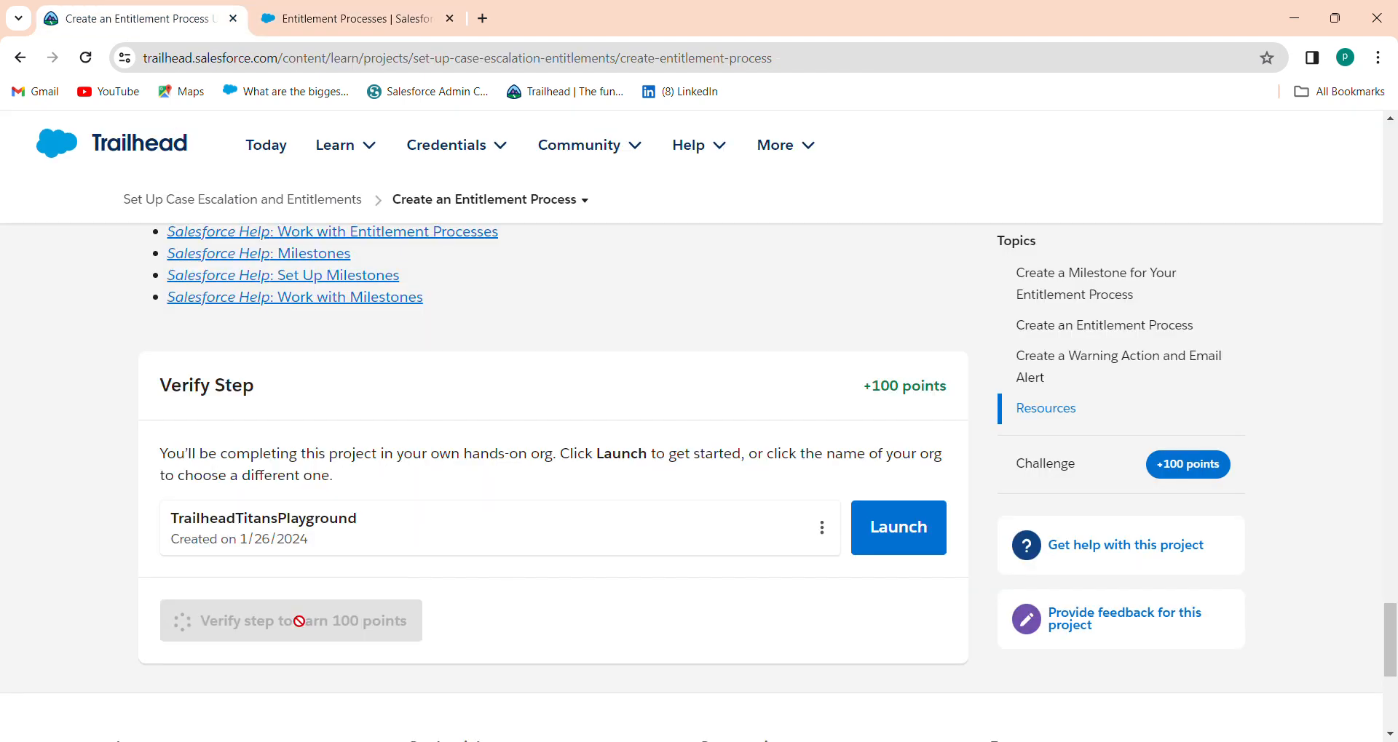